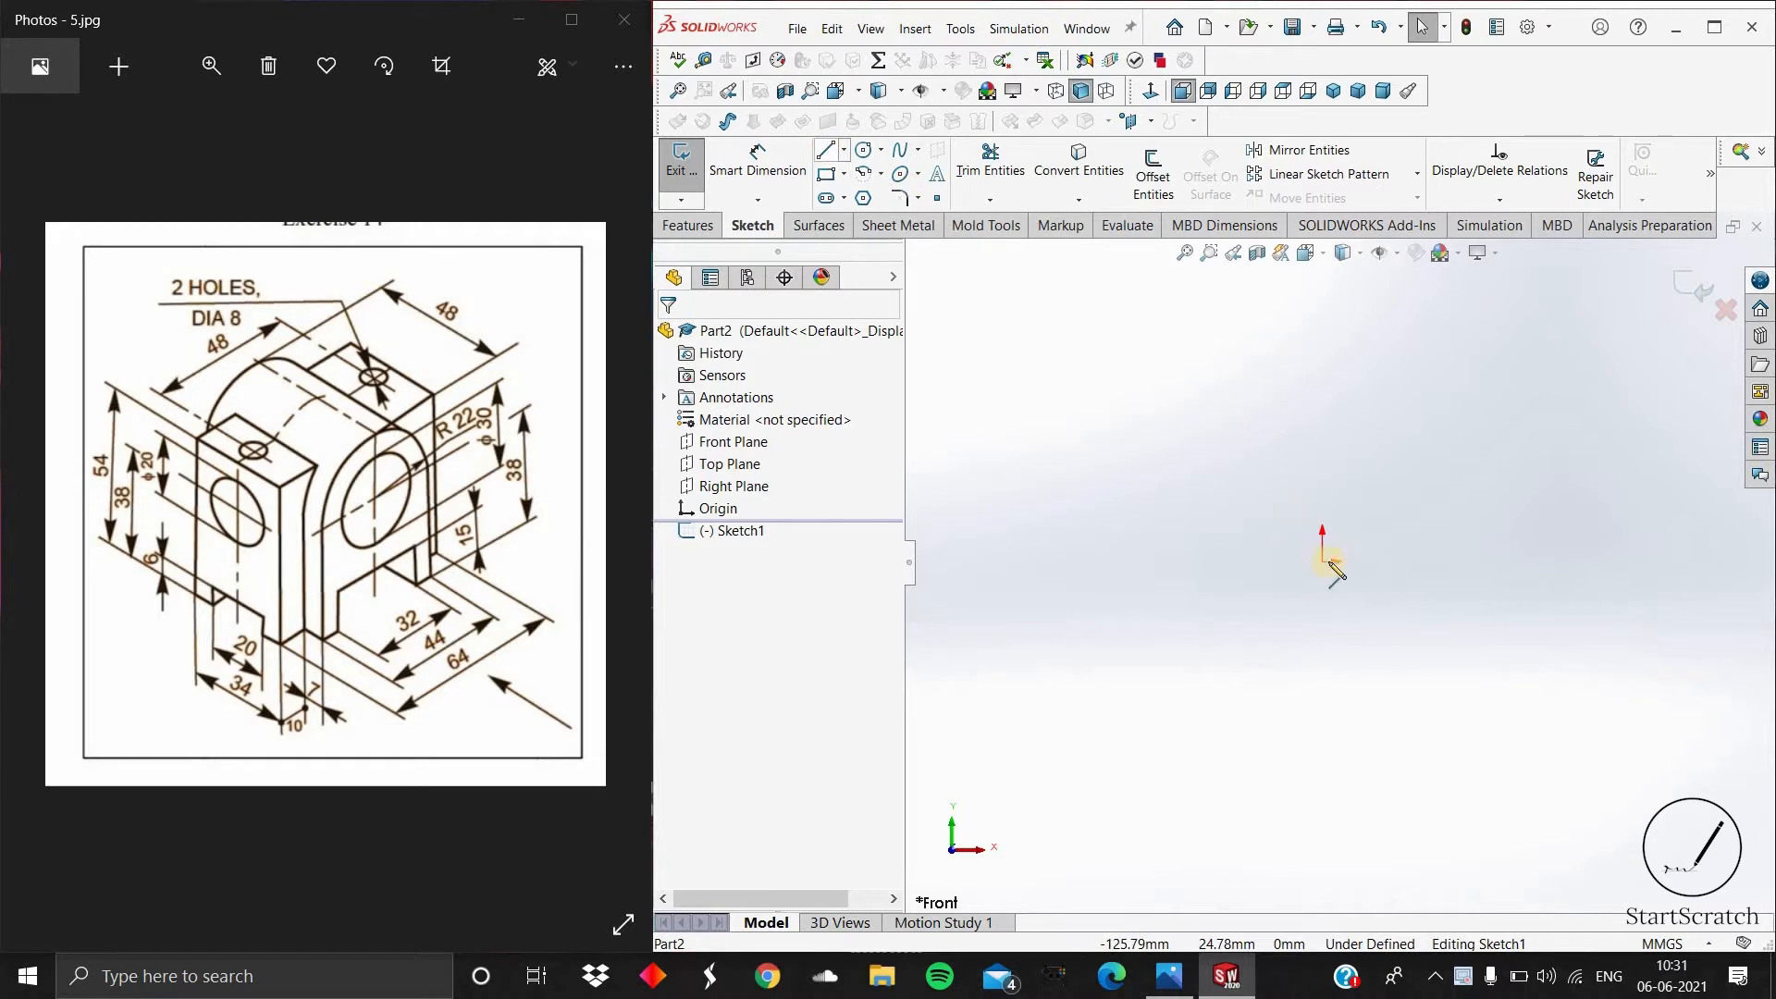
Step: Draw a vertical line upward from the origin as the profile's left side
key("l")
left_click(1334, 470)
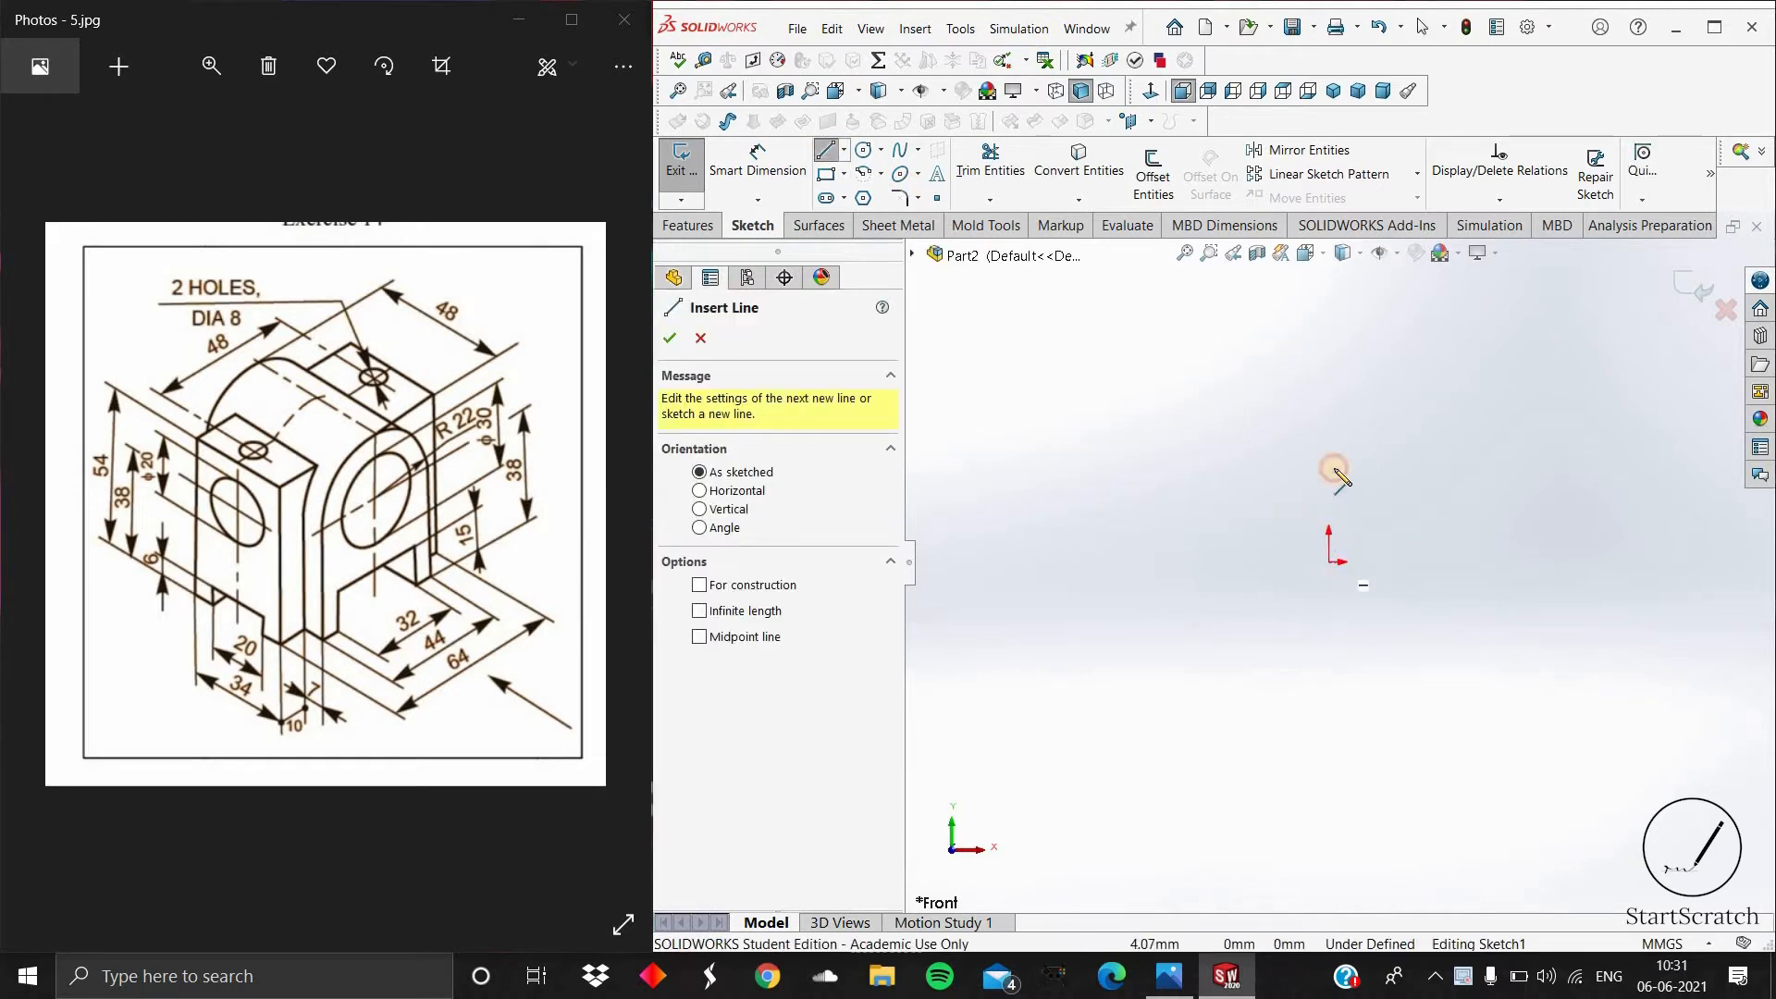
double_click(1331, 376)
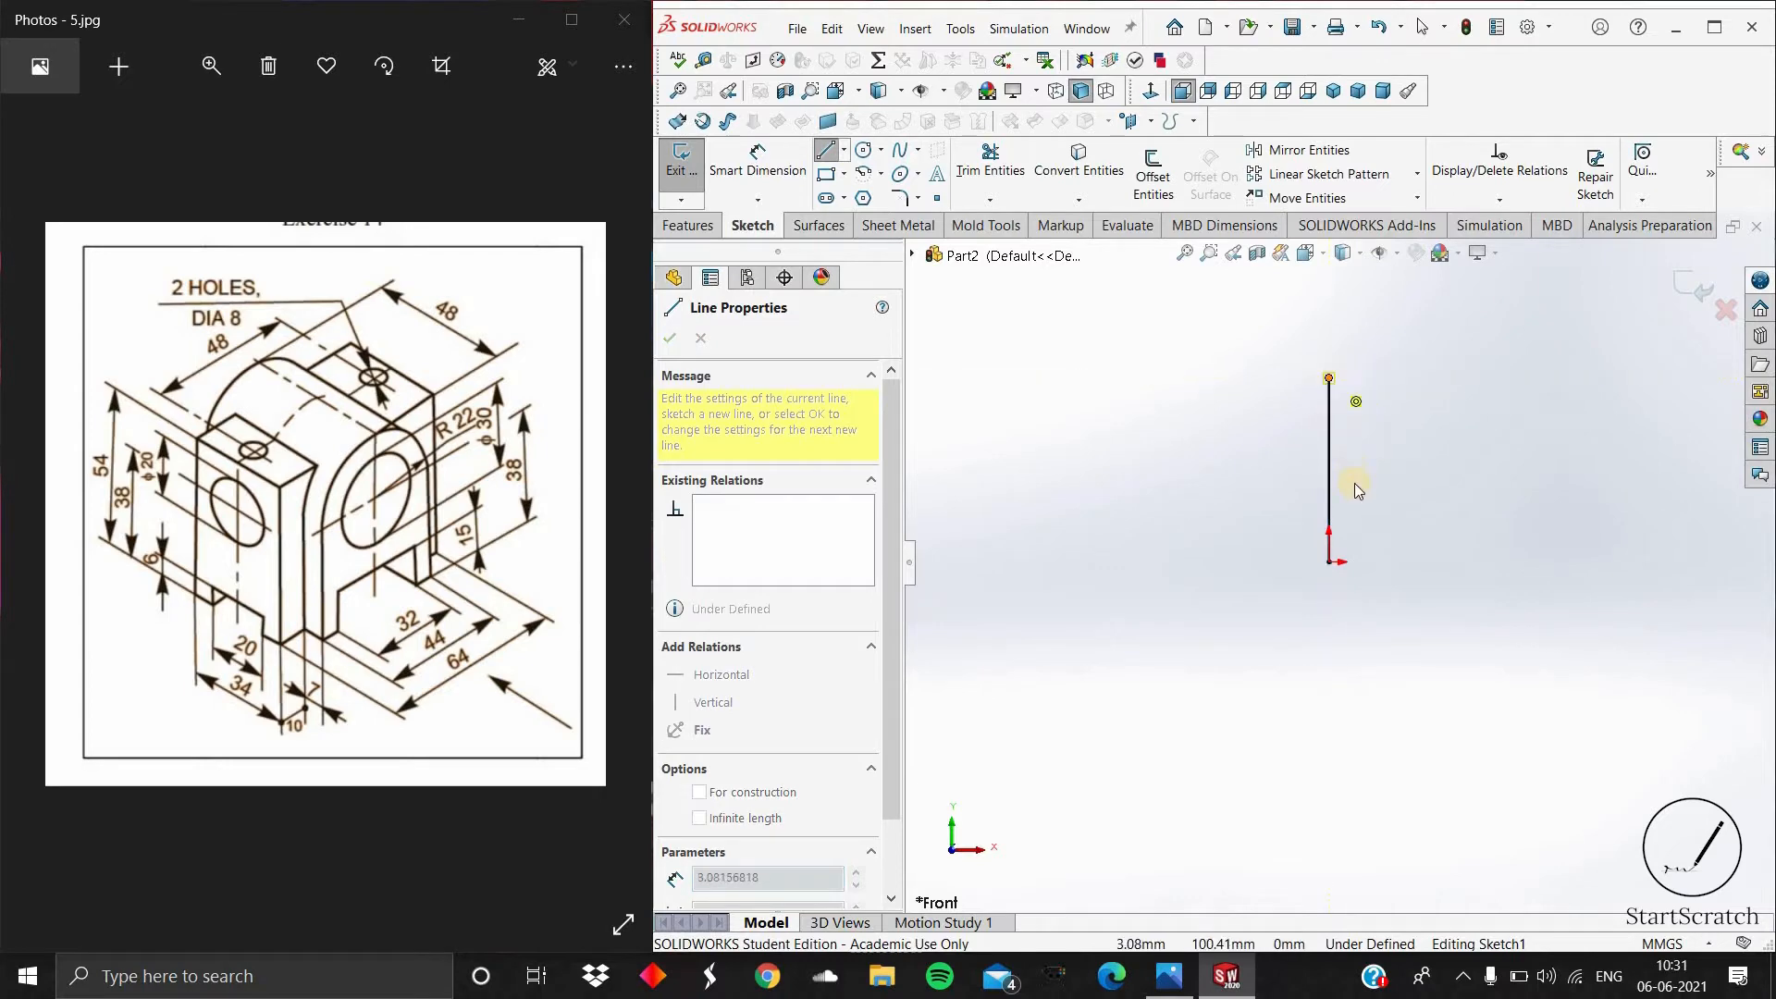
key("Escape")
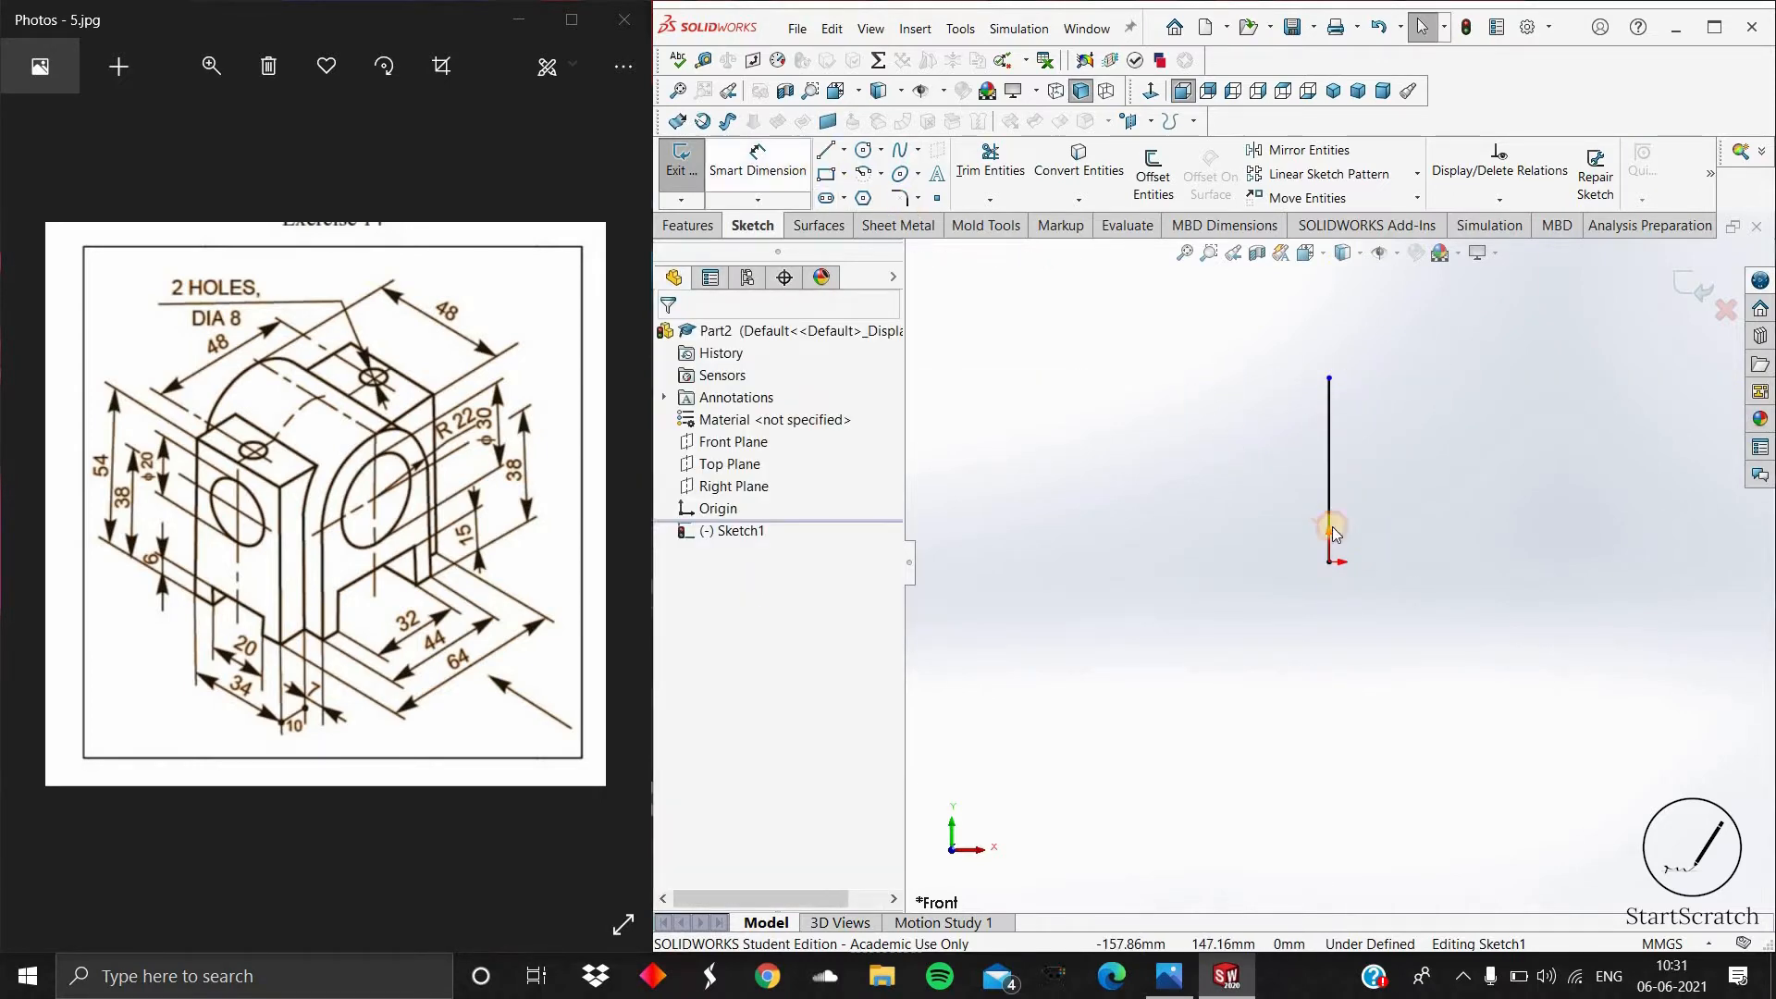
Step: Draw the stepped bottom outline with a rectangular notch between two feet, and a right vertical side level with the left side
key("l")
left_click(1363, 566)
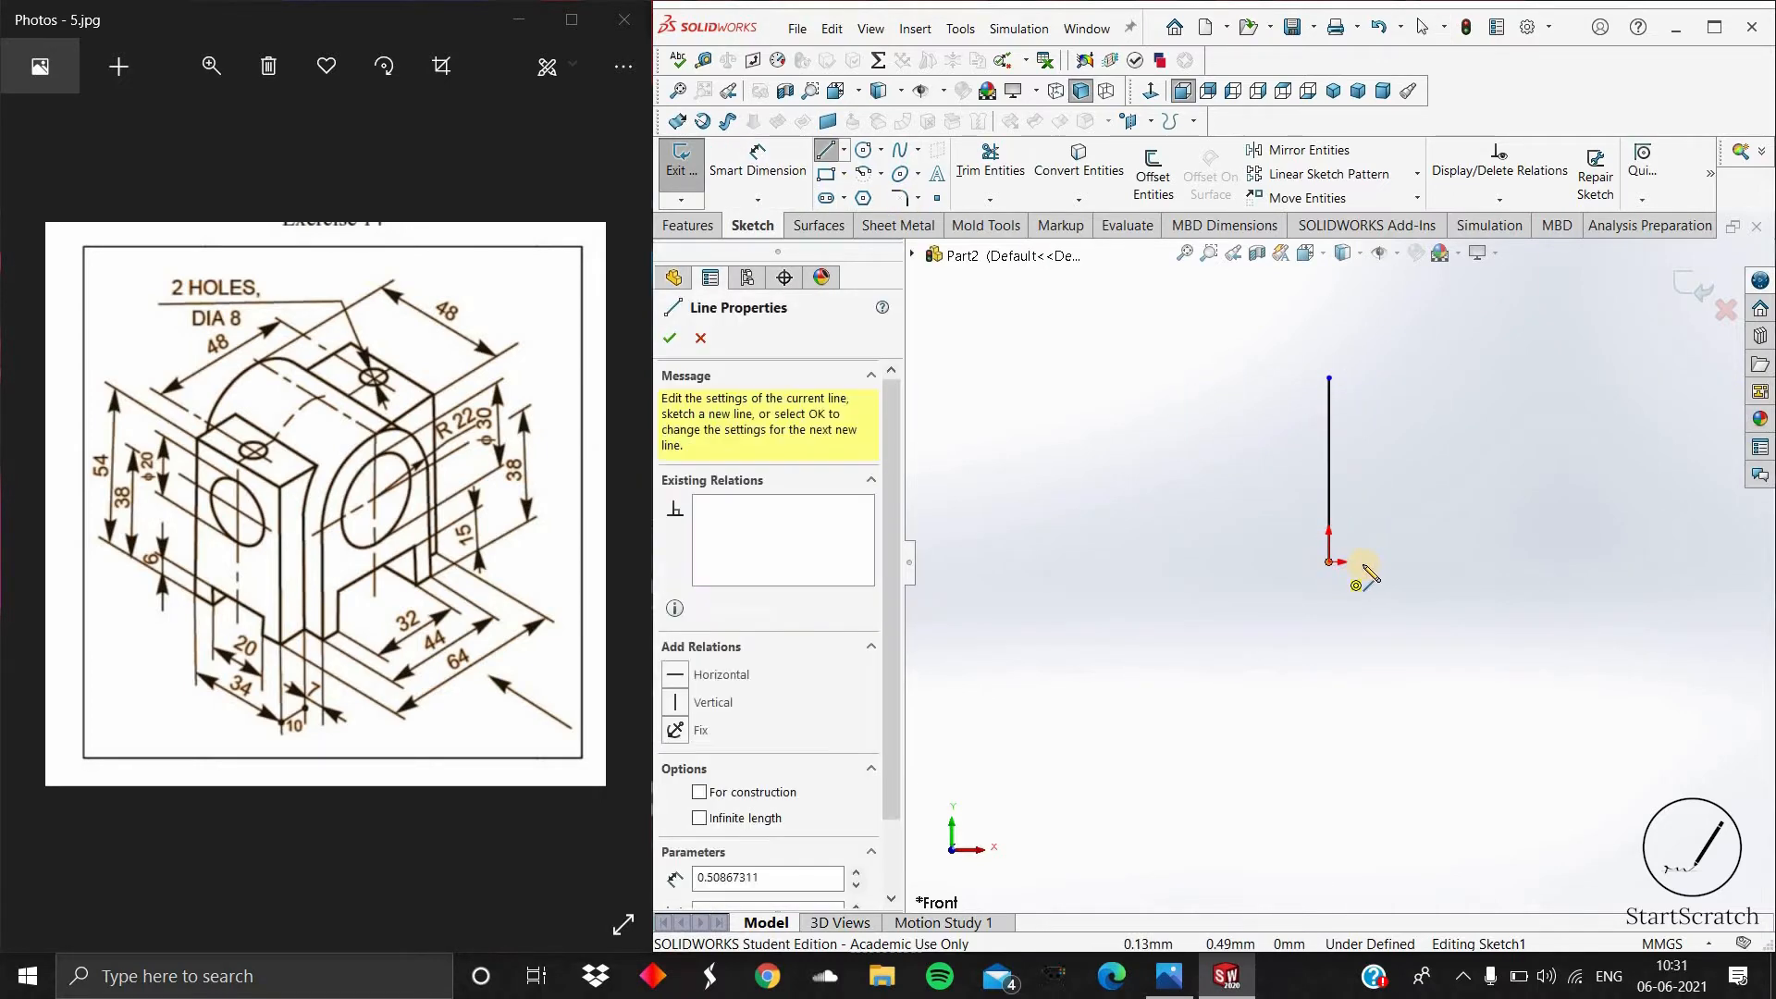
left_click(1362, 516)
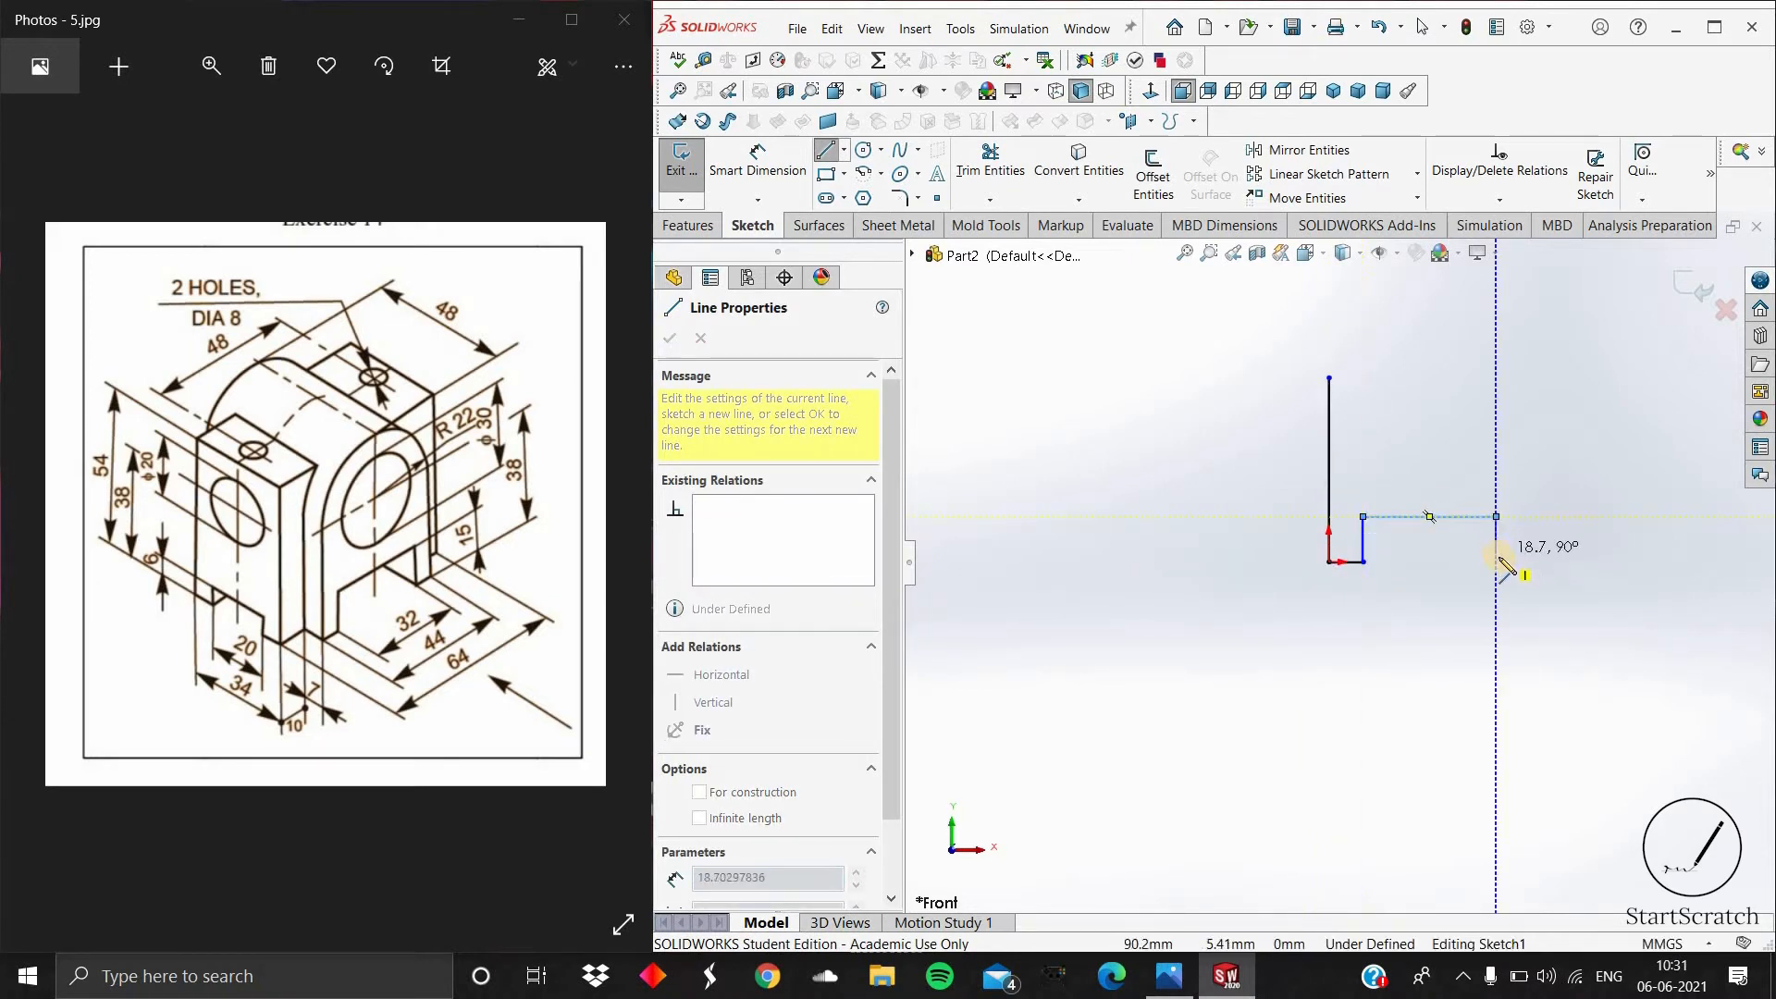
left_click(1531, 566)
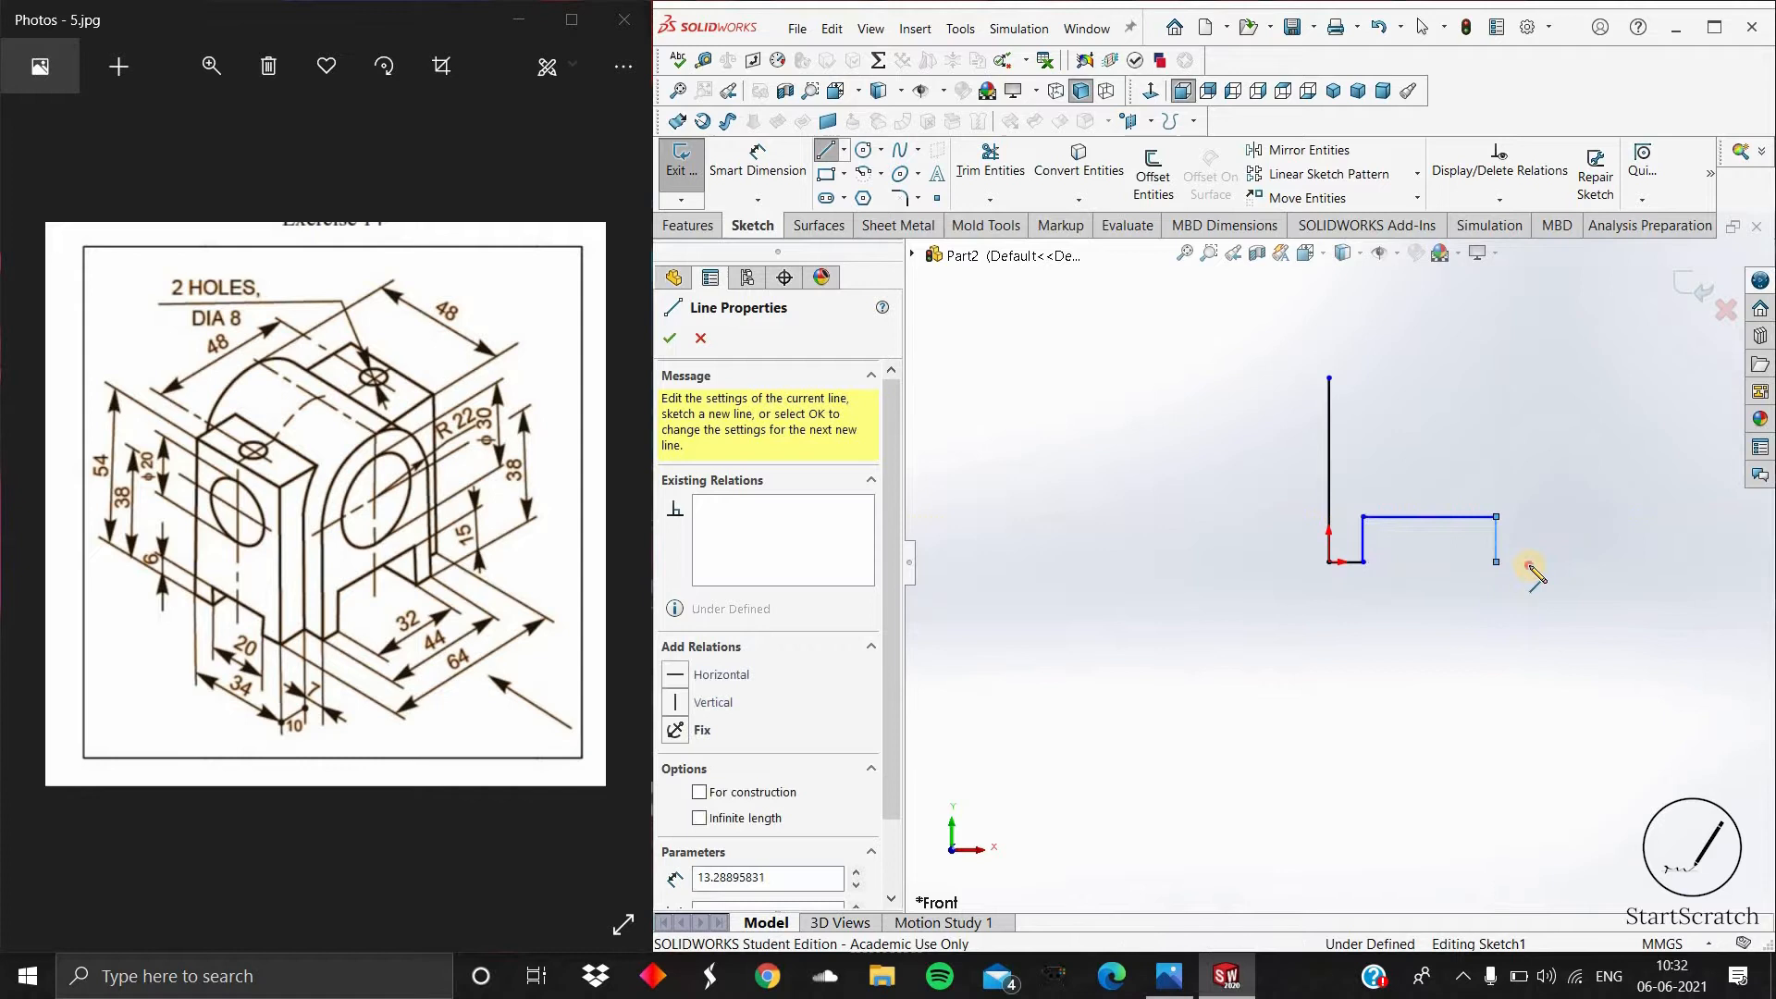
left_click(1529, 378)
key("Escape")
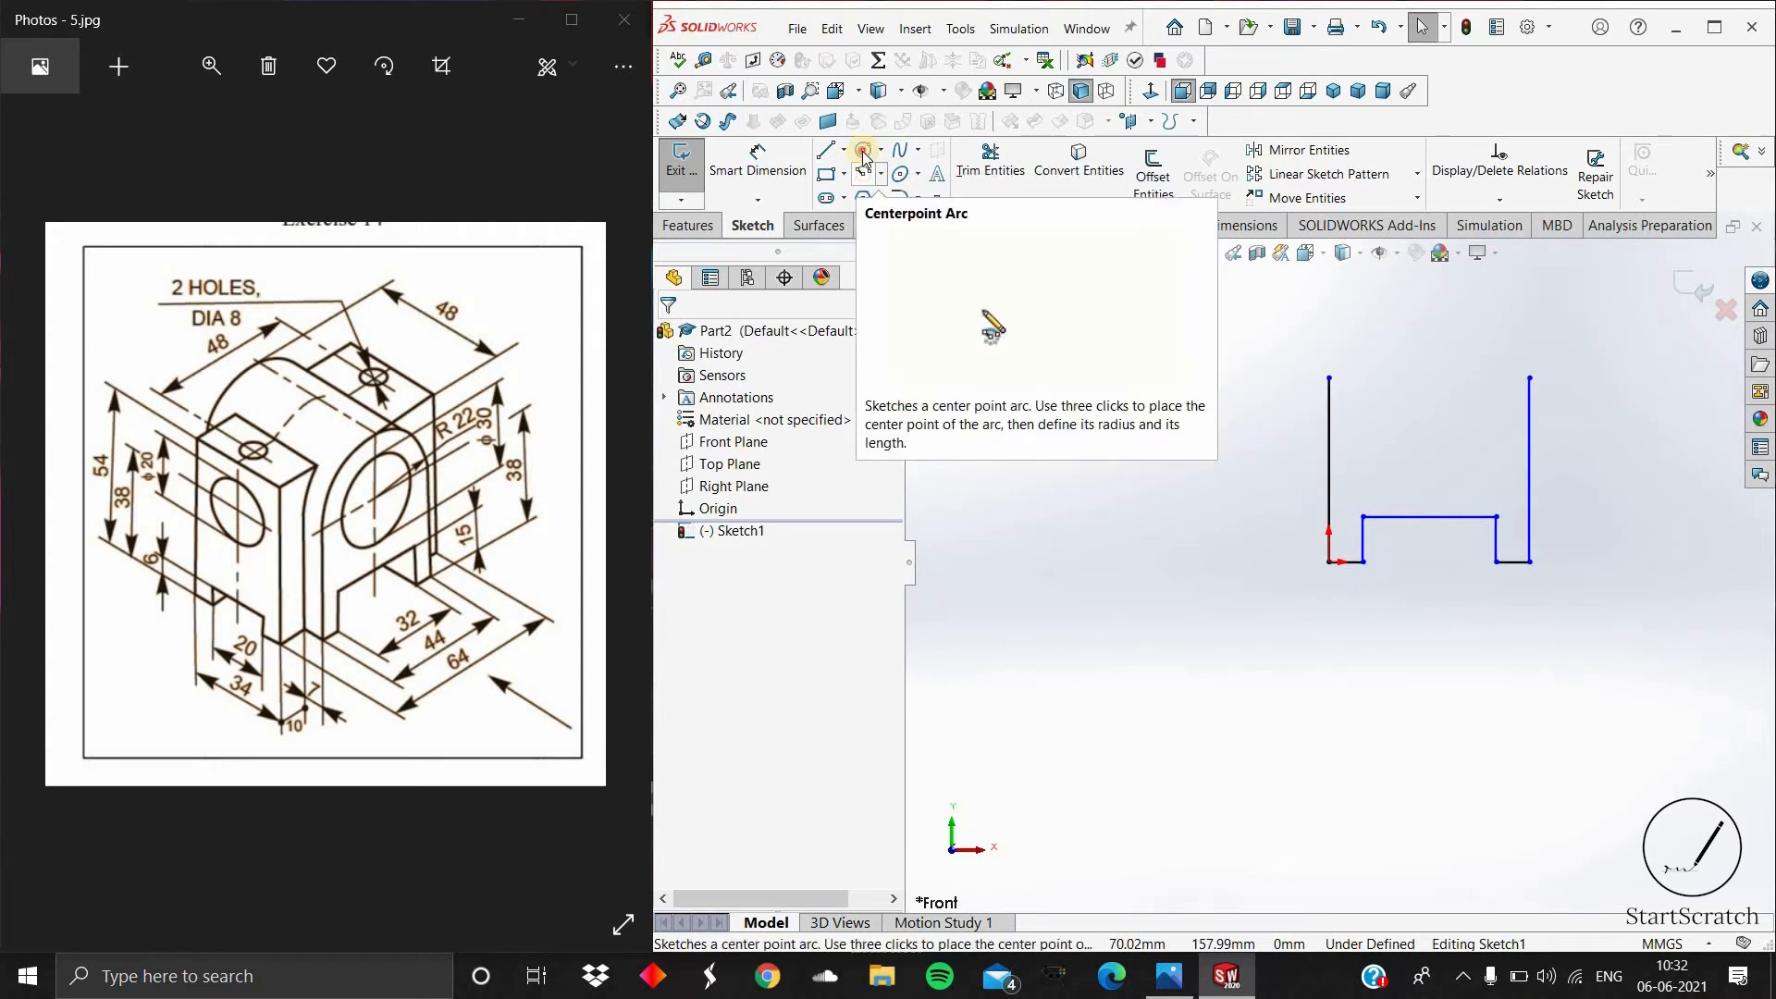
Step: Draw a circle of about 61 mm radius centred midway between the upper ends of the two vertical sides
left_click(863, 151)
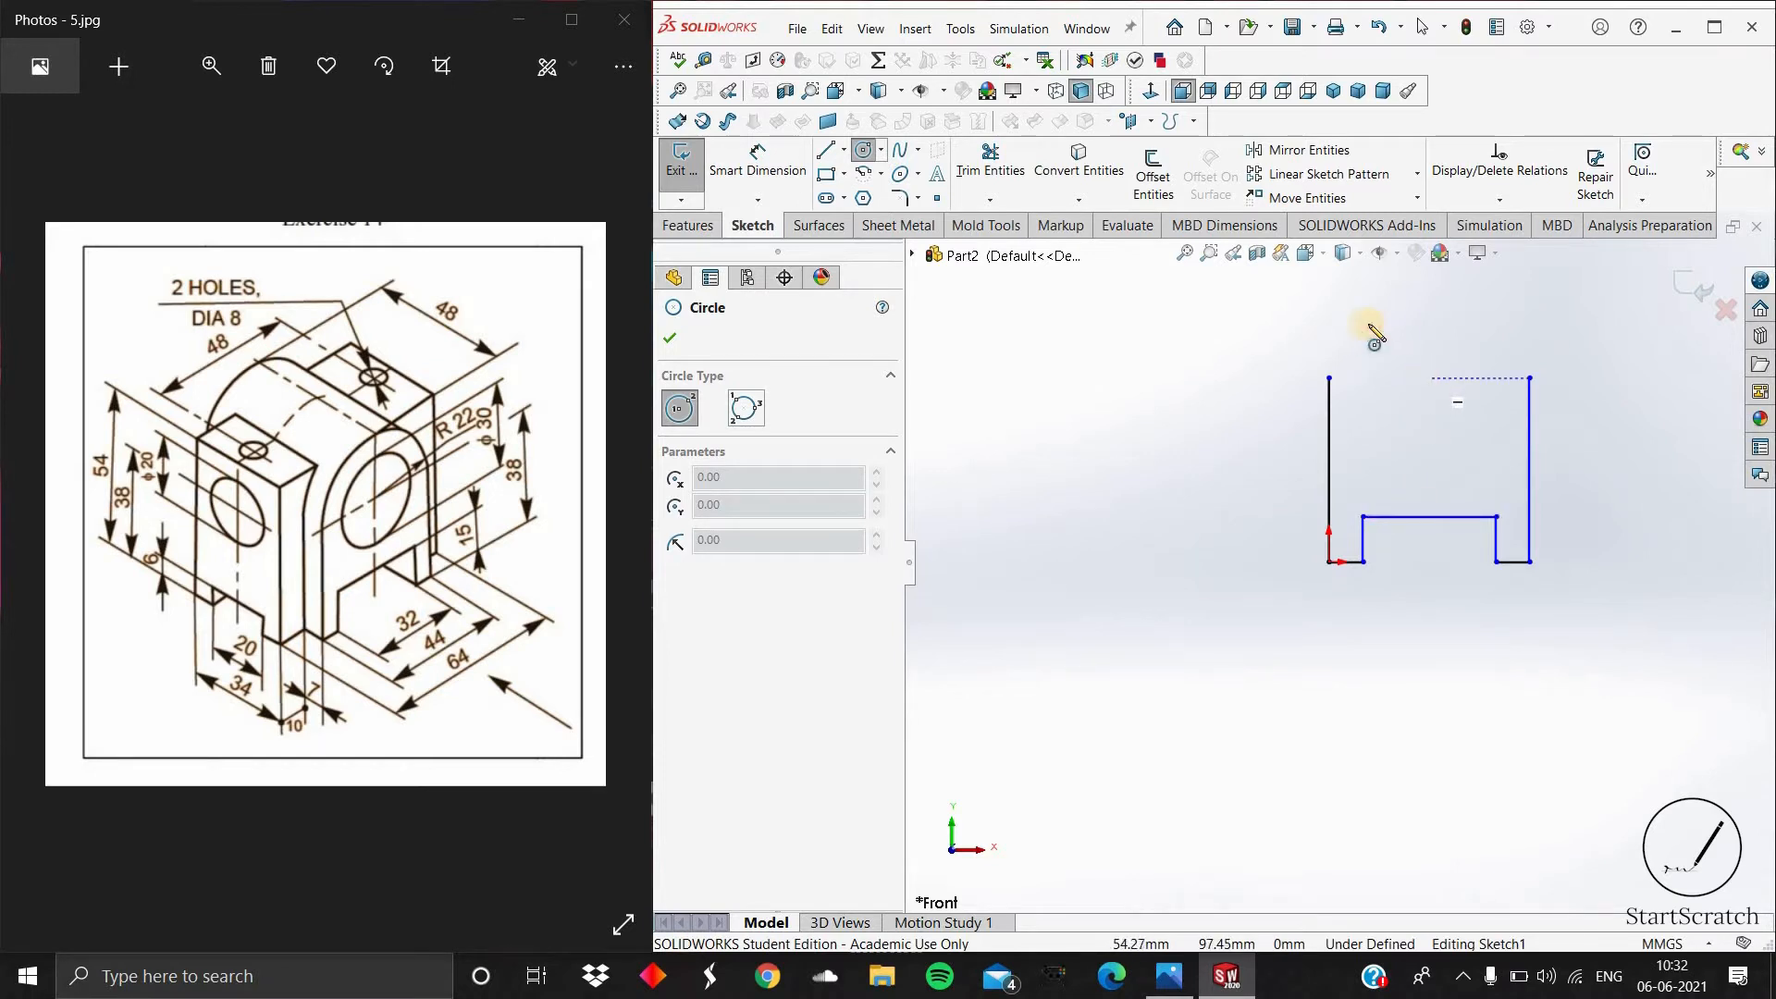
left_click(1430, 377)
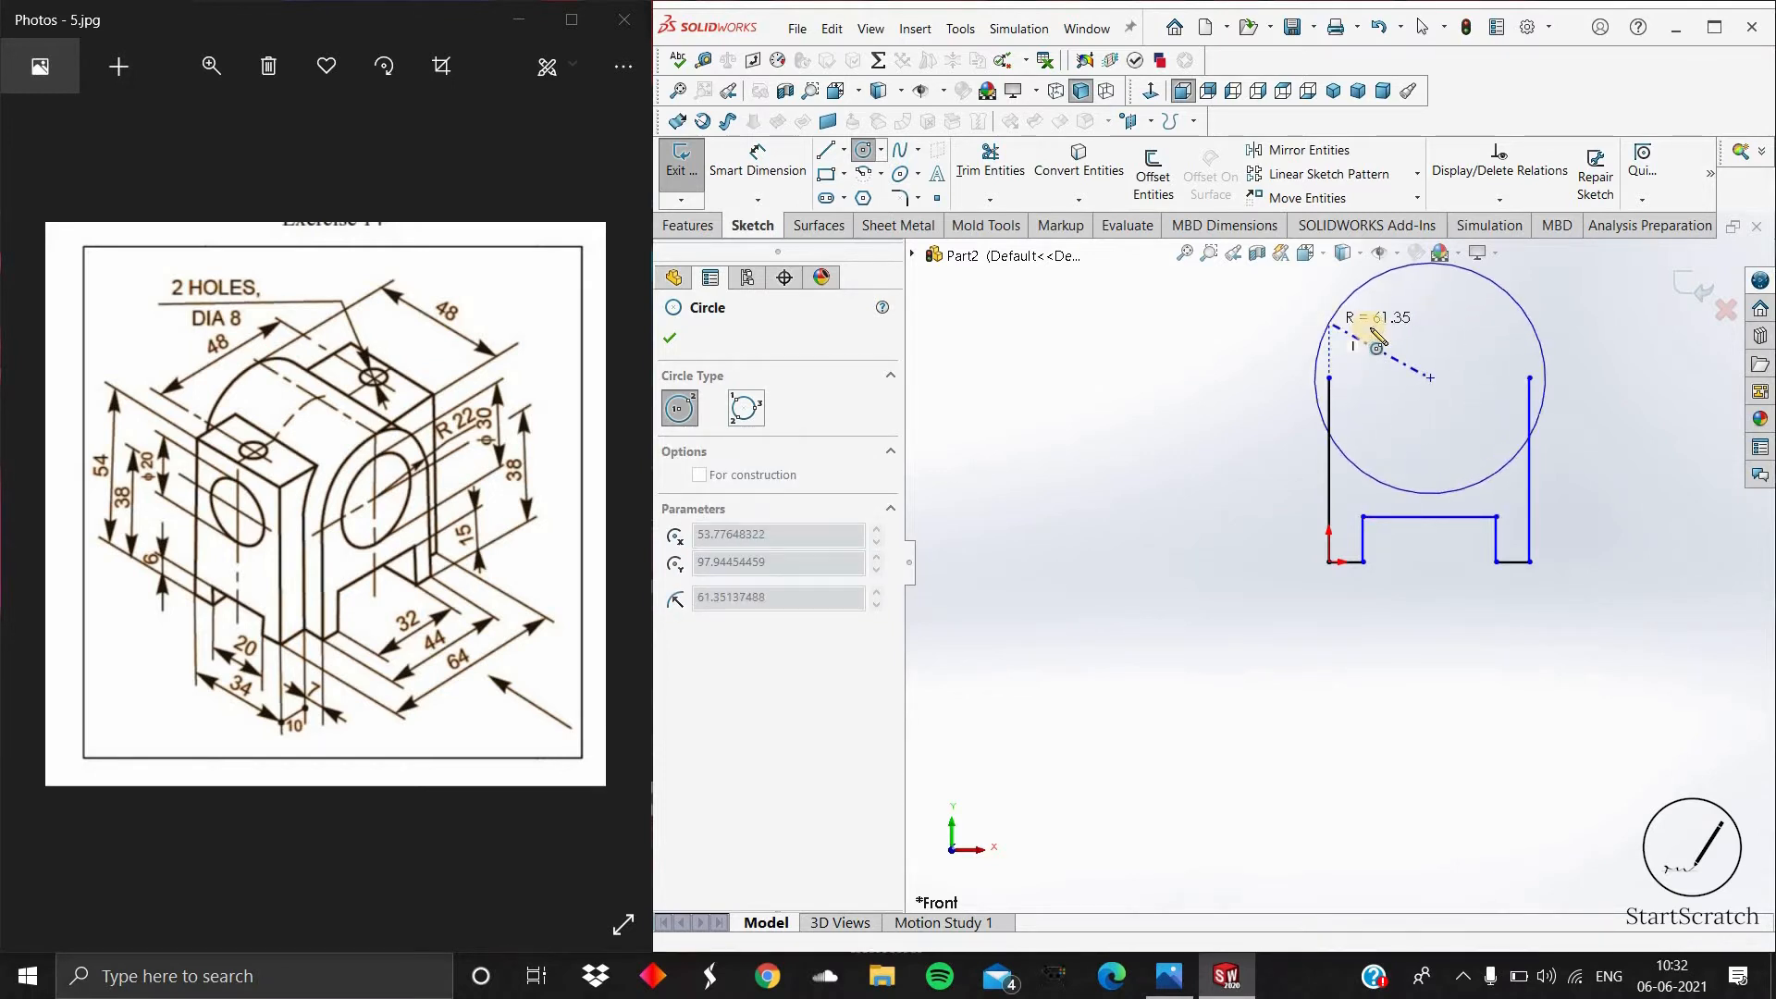
left_click(1373, 340)
key("Escape")
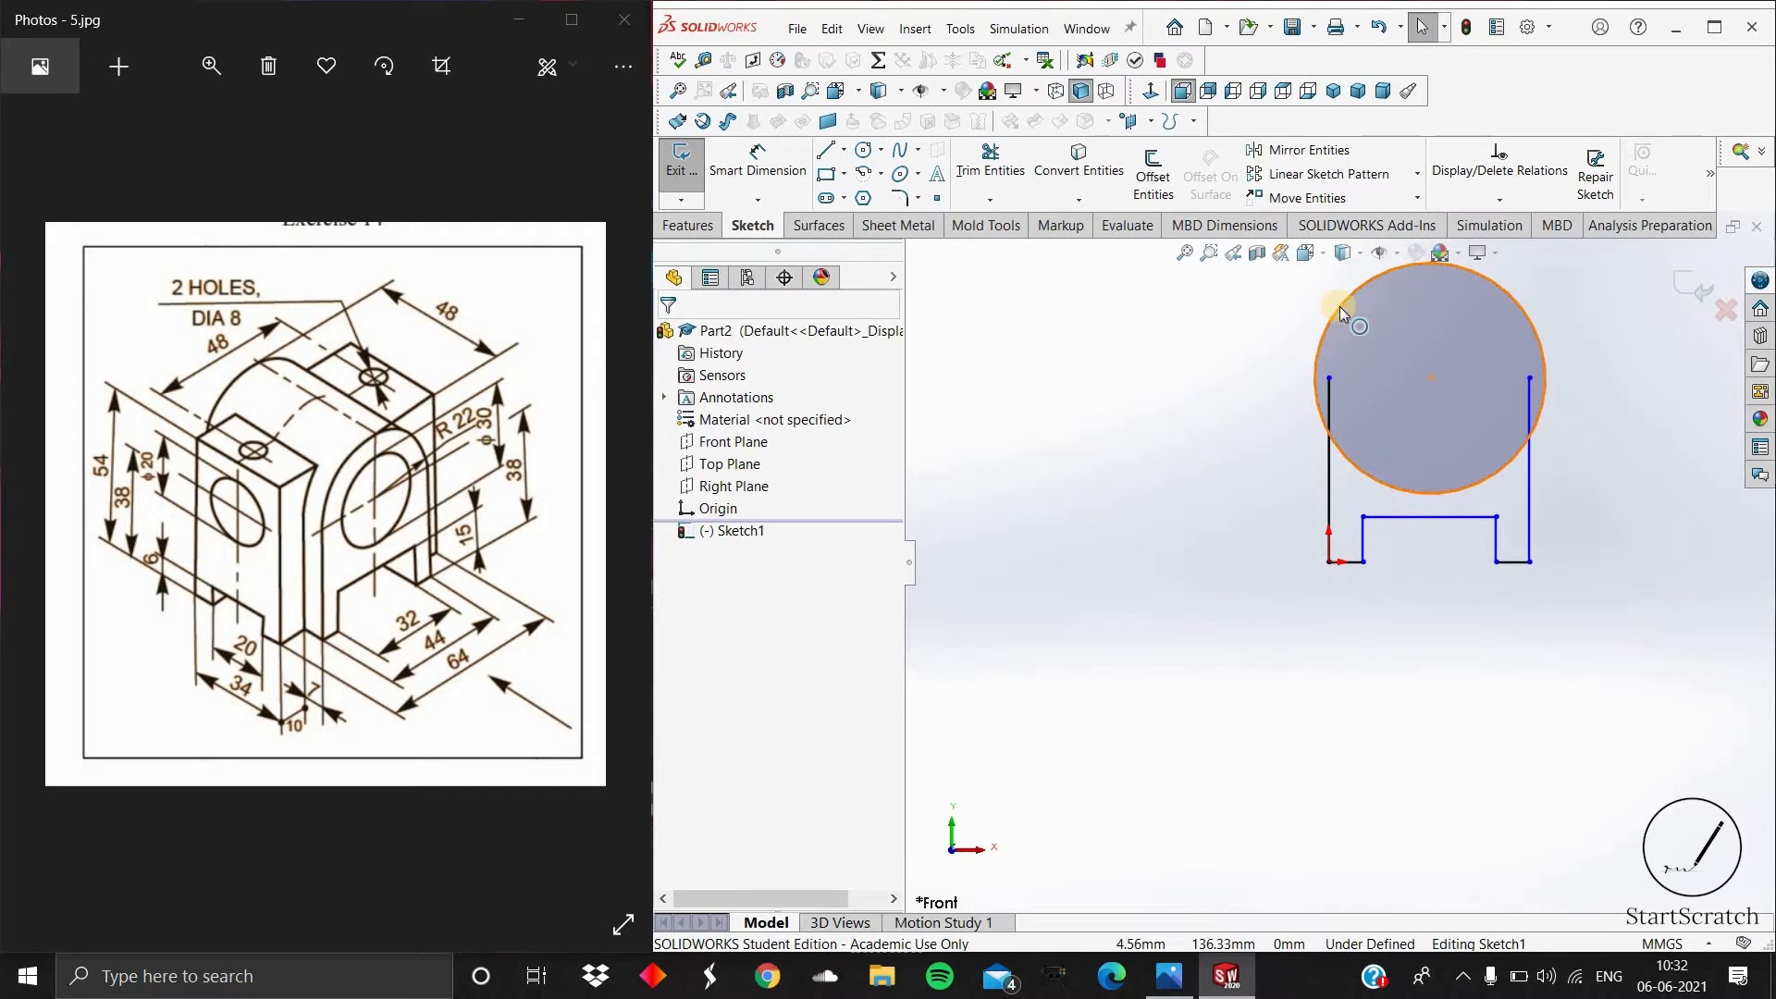
Step: Make the circle coincident with the upper endpoints of both vertical sides
left_click(1329, 378)
left_click(1328, 377, "ctrl")
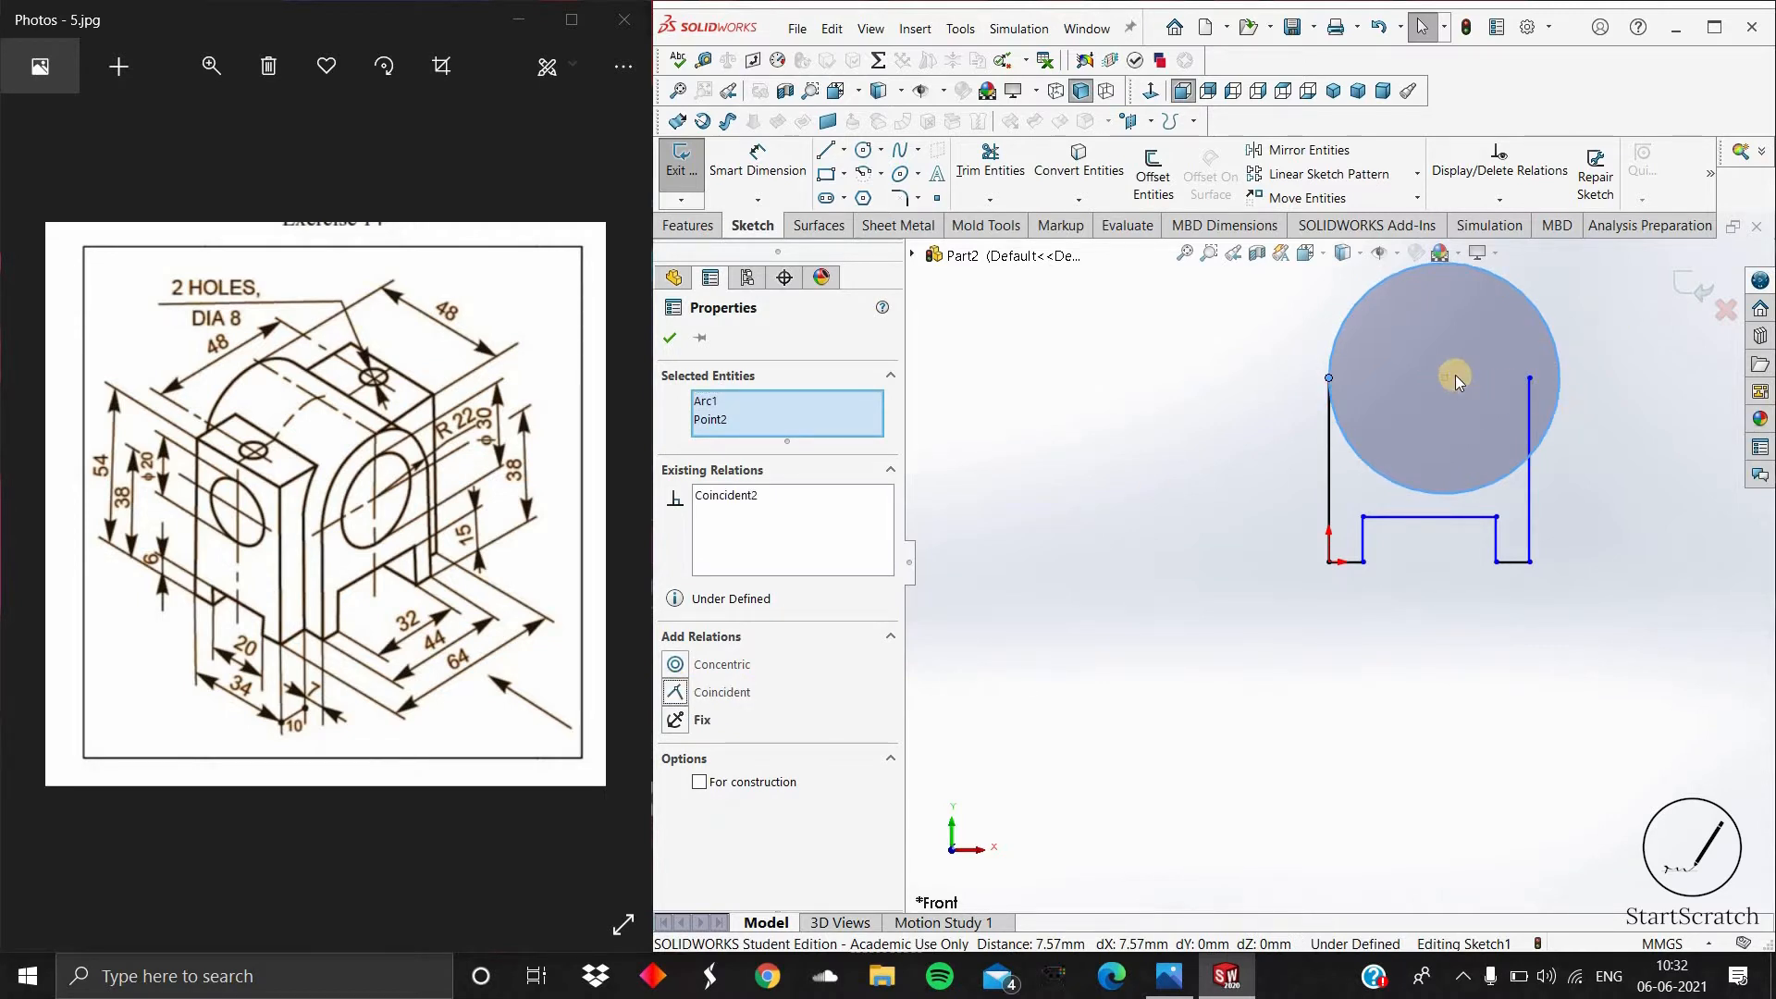
key("Escape")
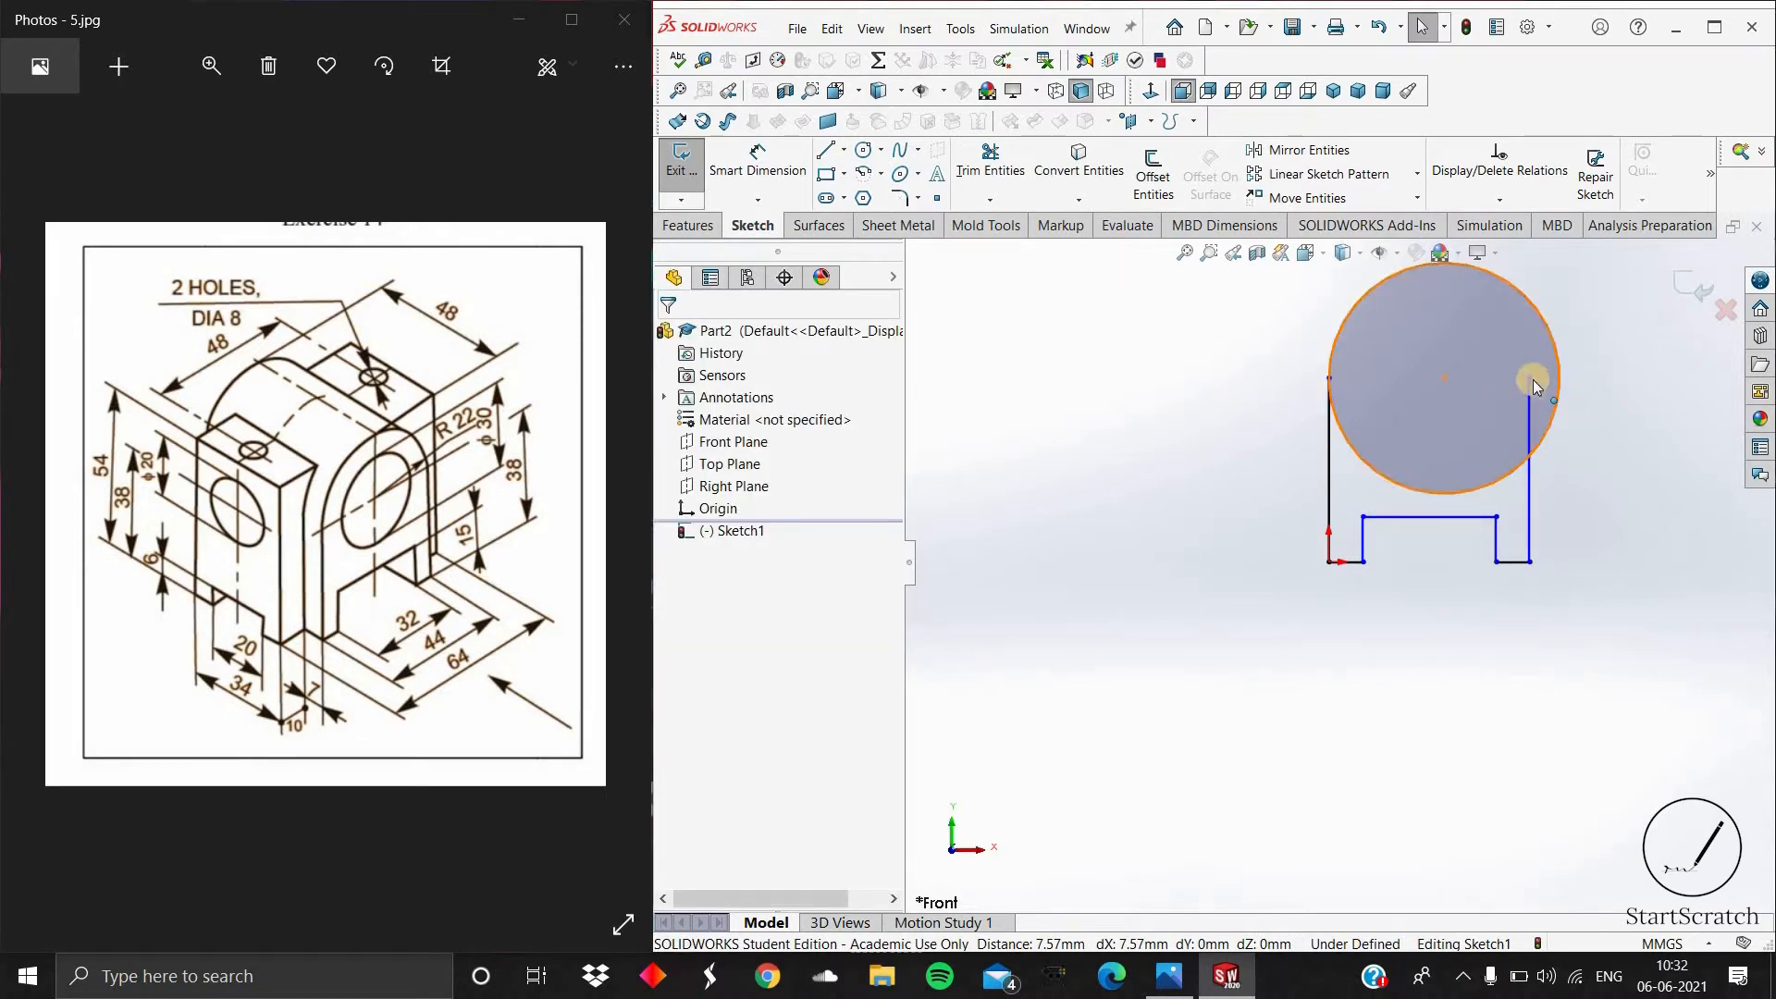
left_click(1534, 382)
left_click(1529, 378, "ctrl")
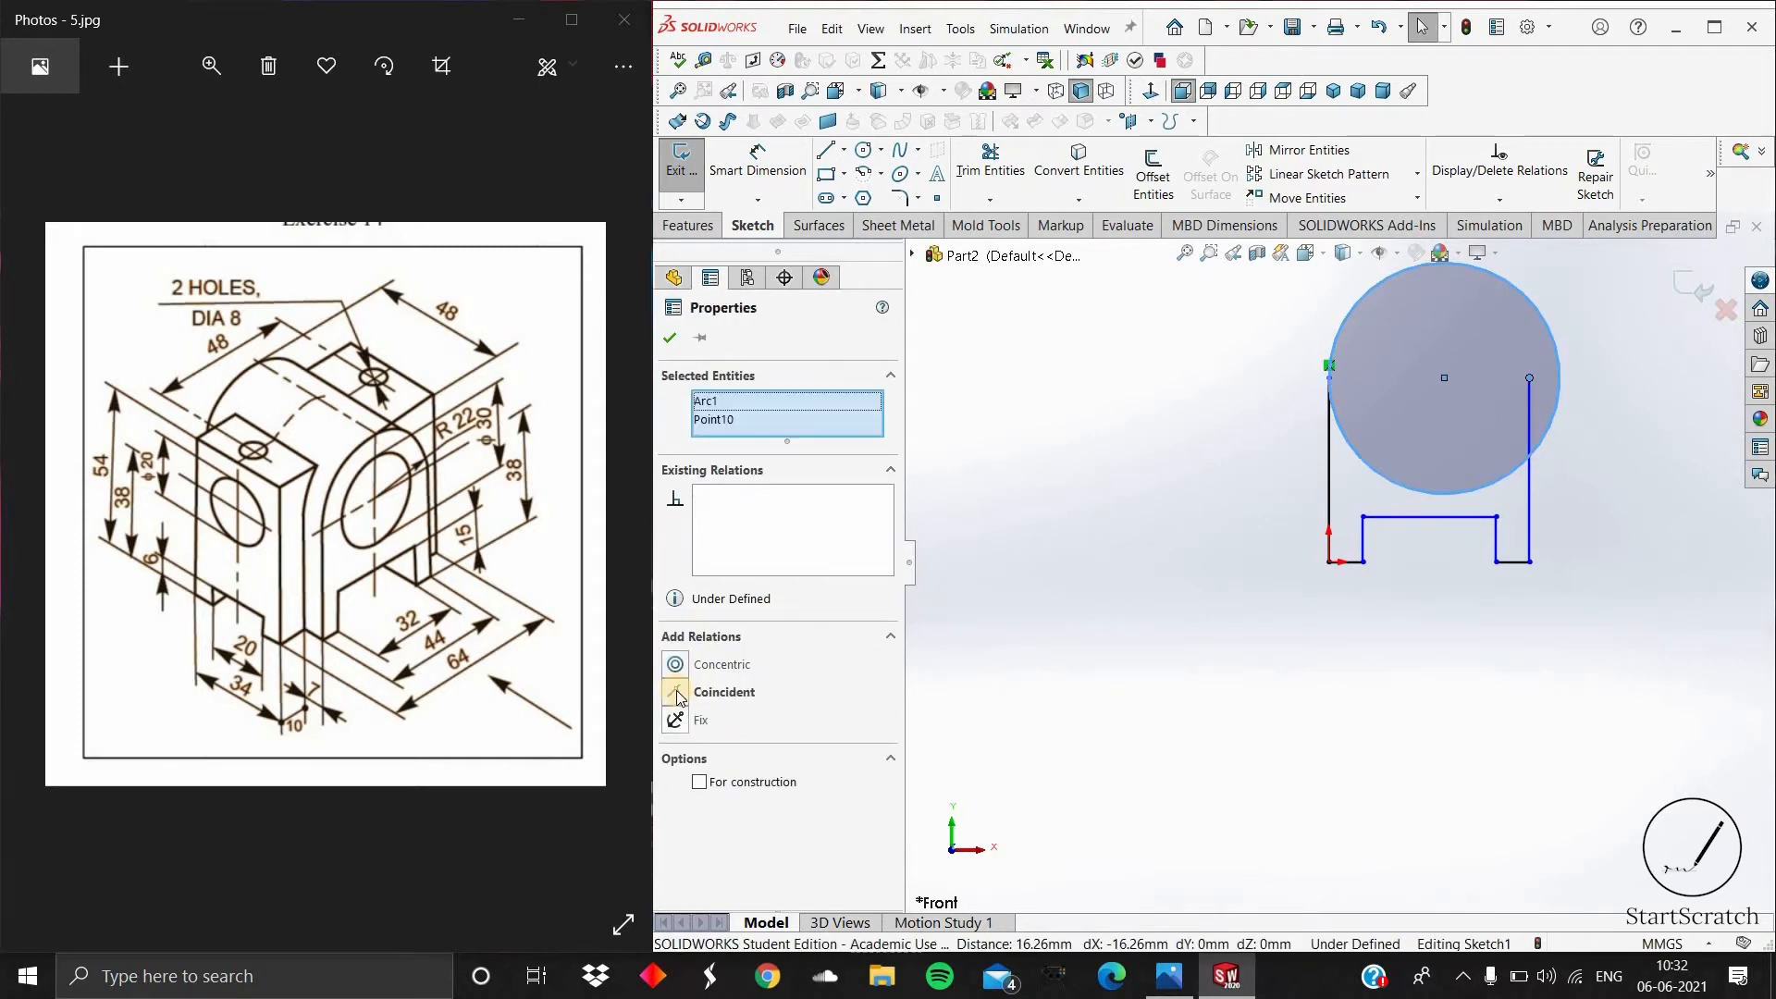
left_click(676, 692)
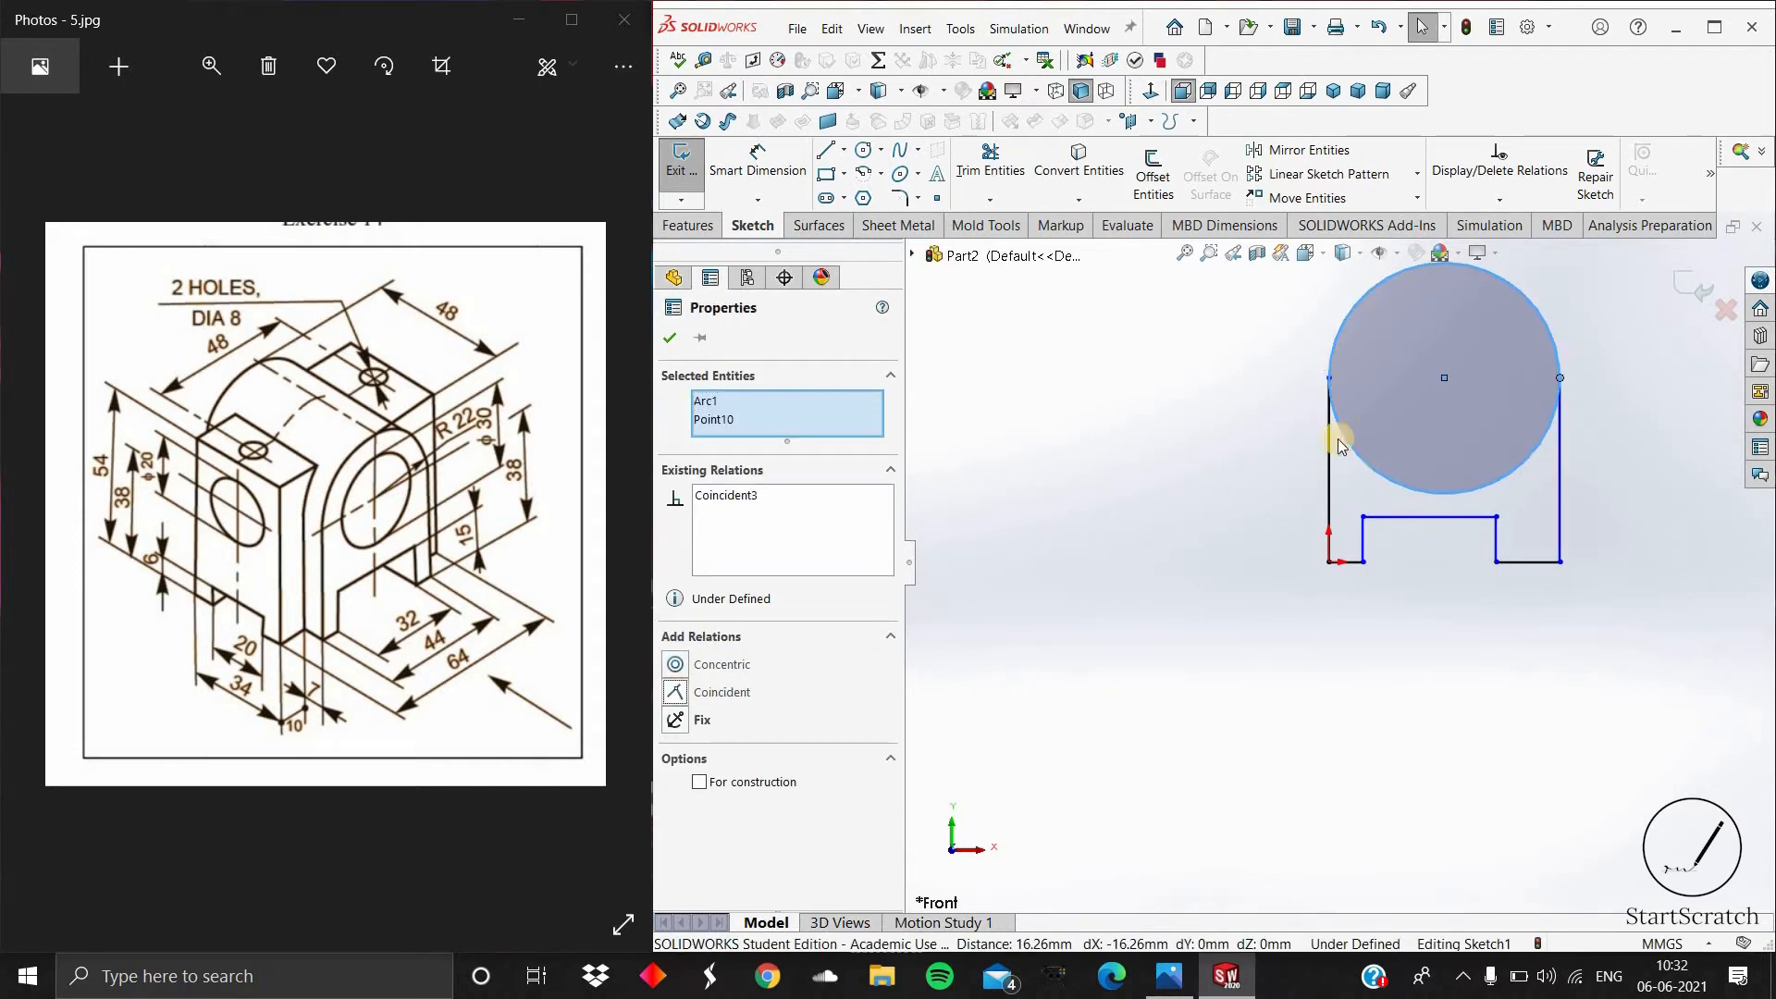
left_click(680, 342)
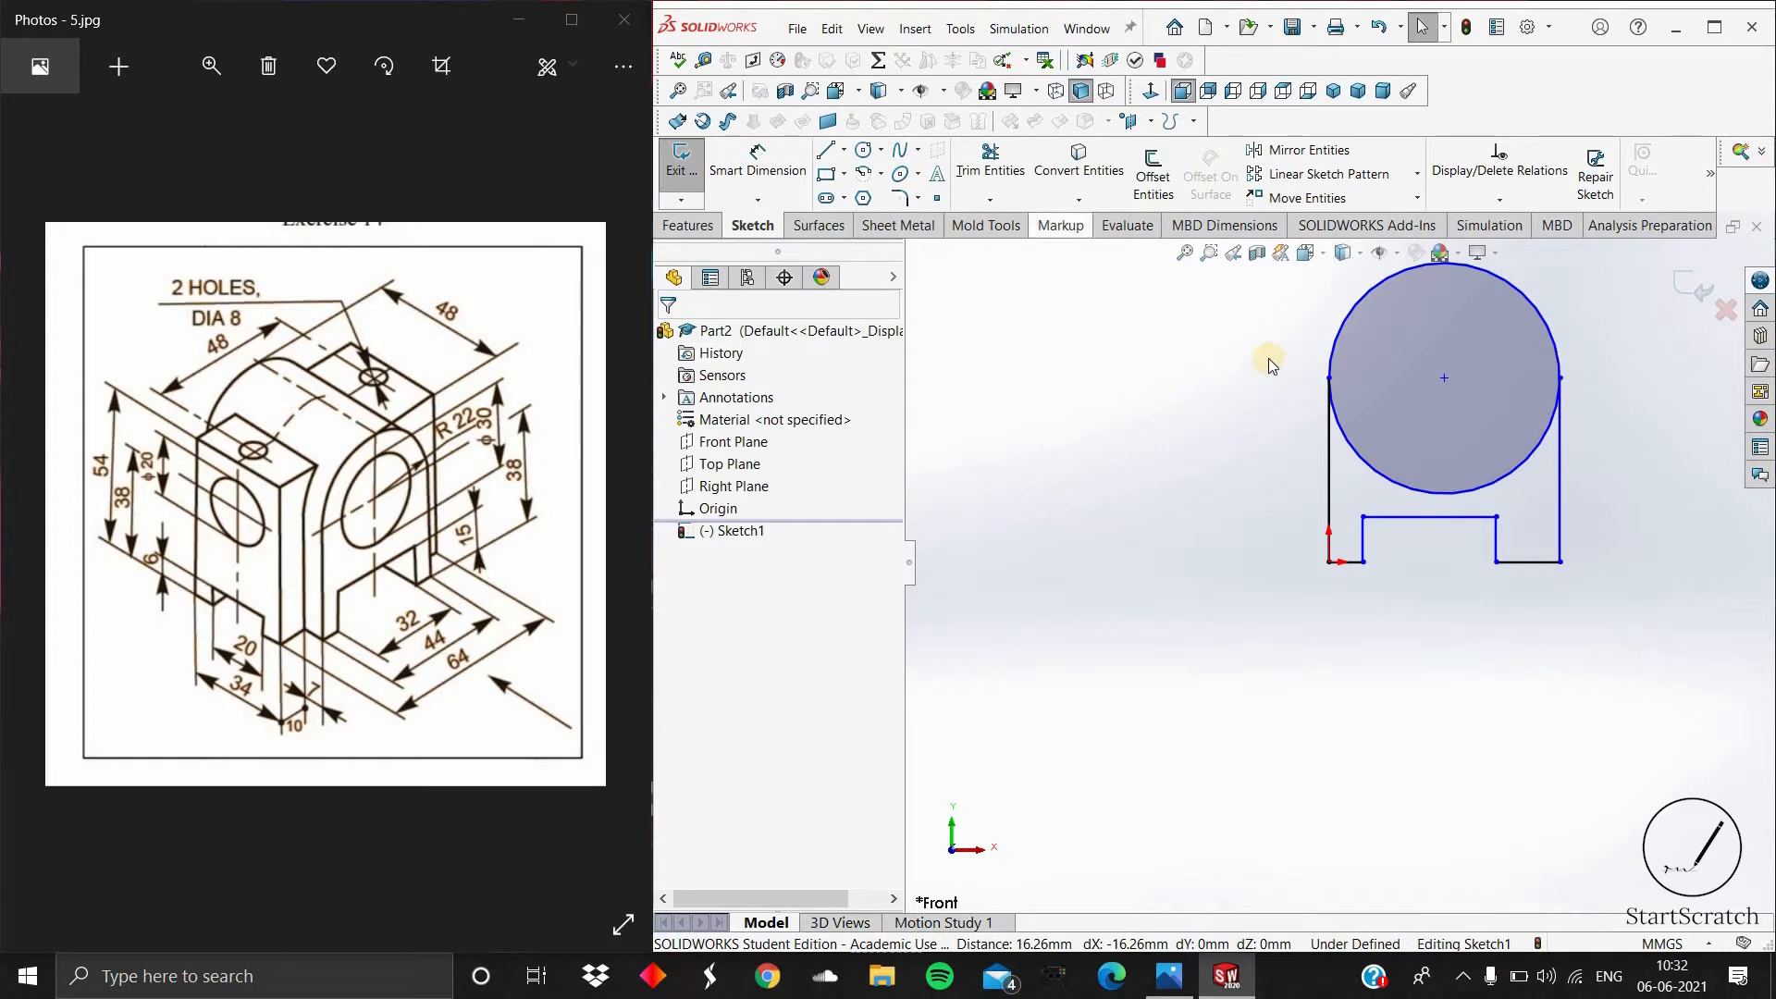
Step: Trim away the circle's lower portion between the vertical sides, leaving the upper arc as the profile's rounded top
left_click(1028, 197)
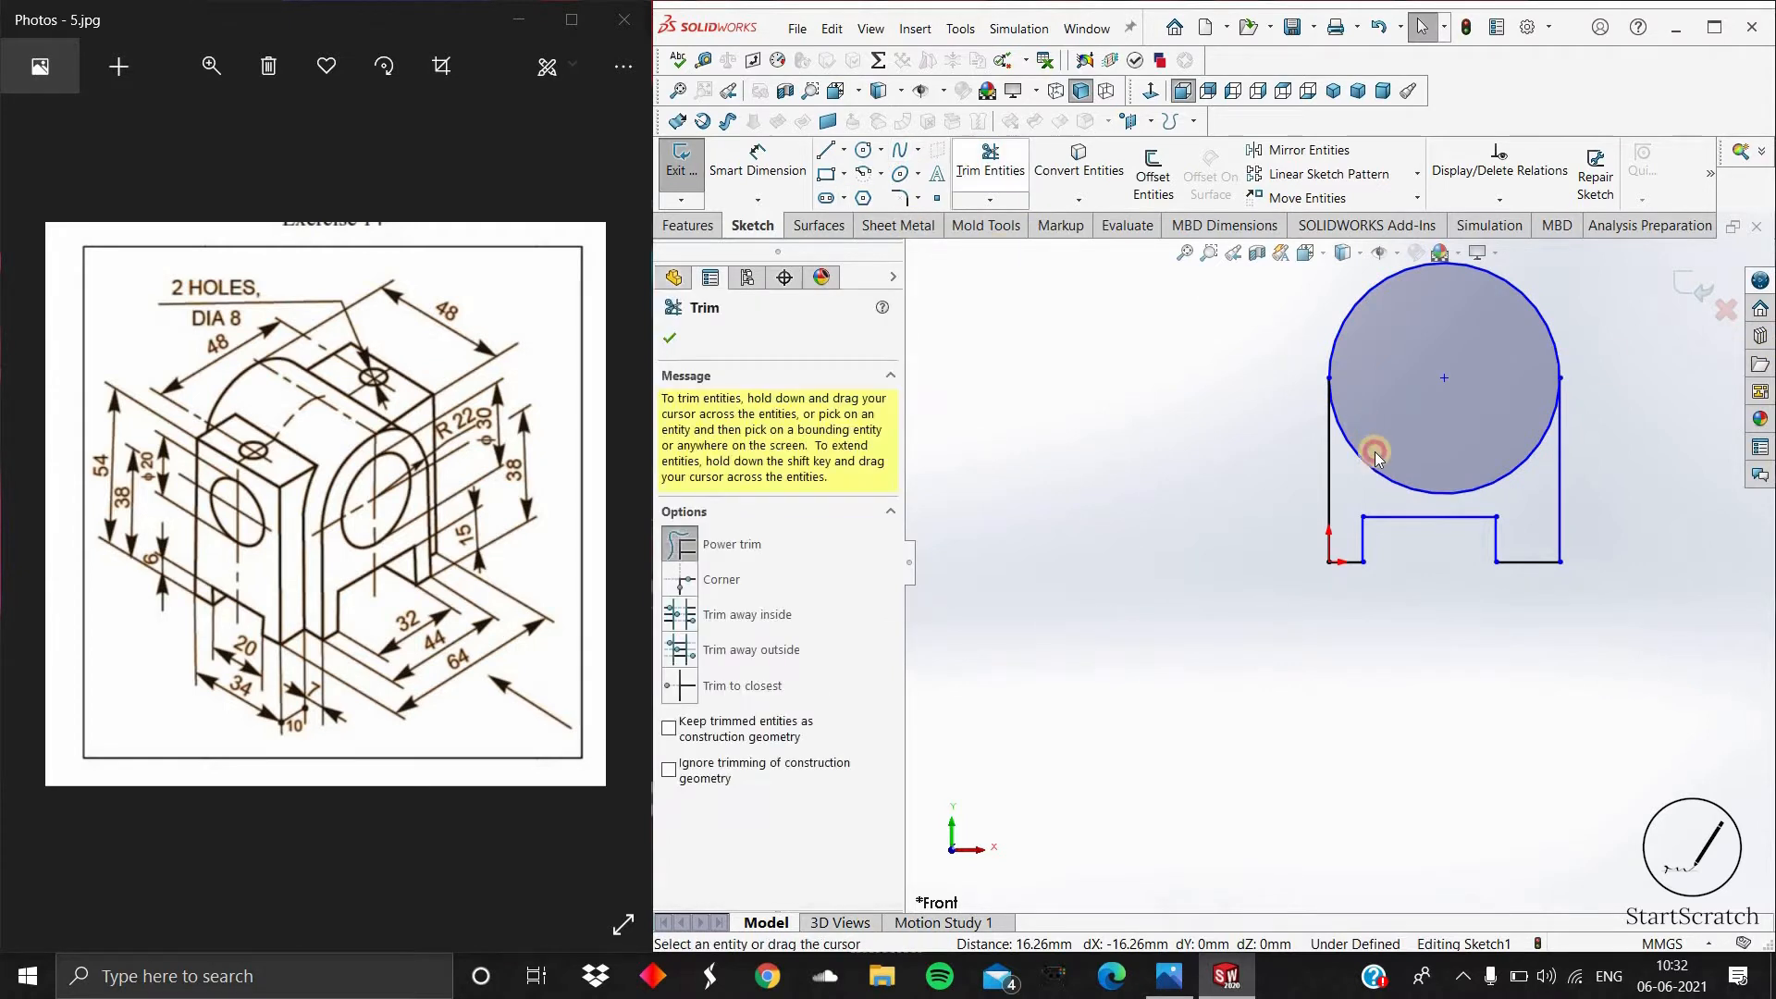
left_click_drag(1431, 442, 1434, 507)
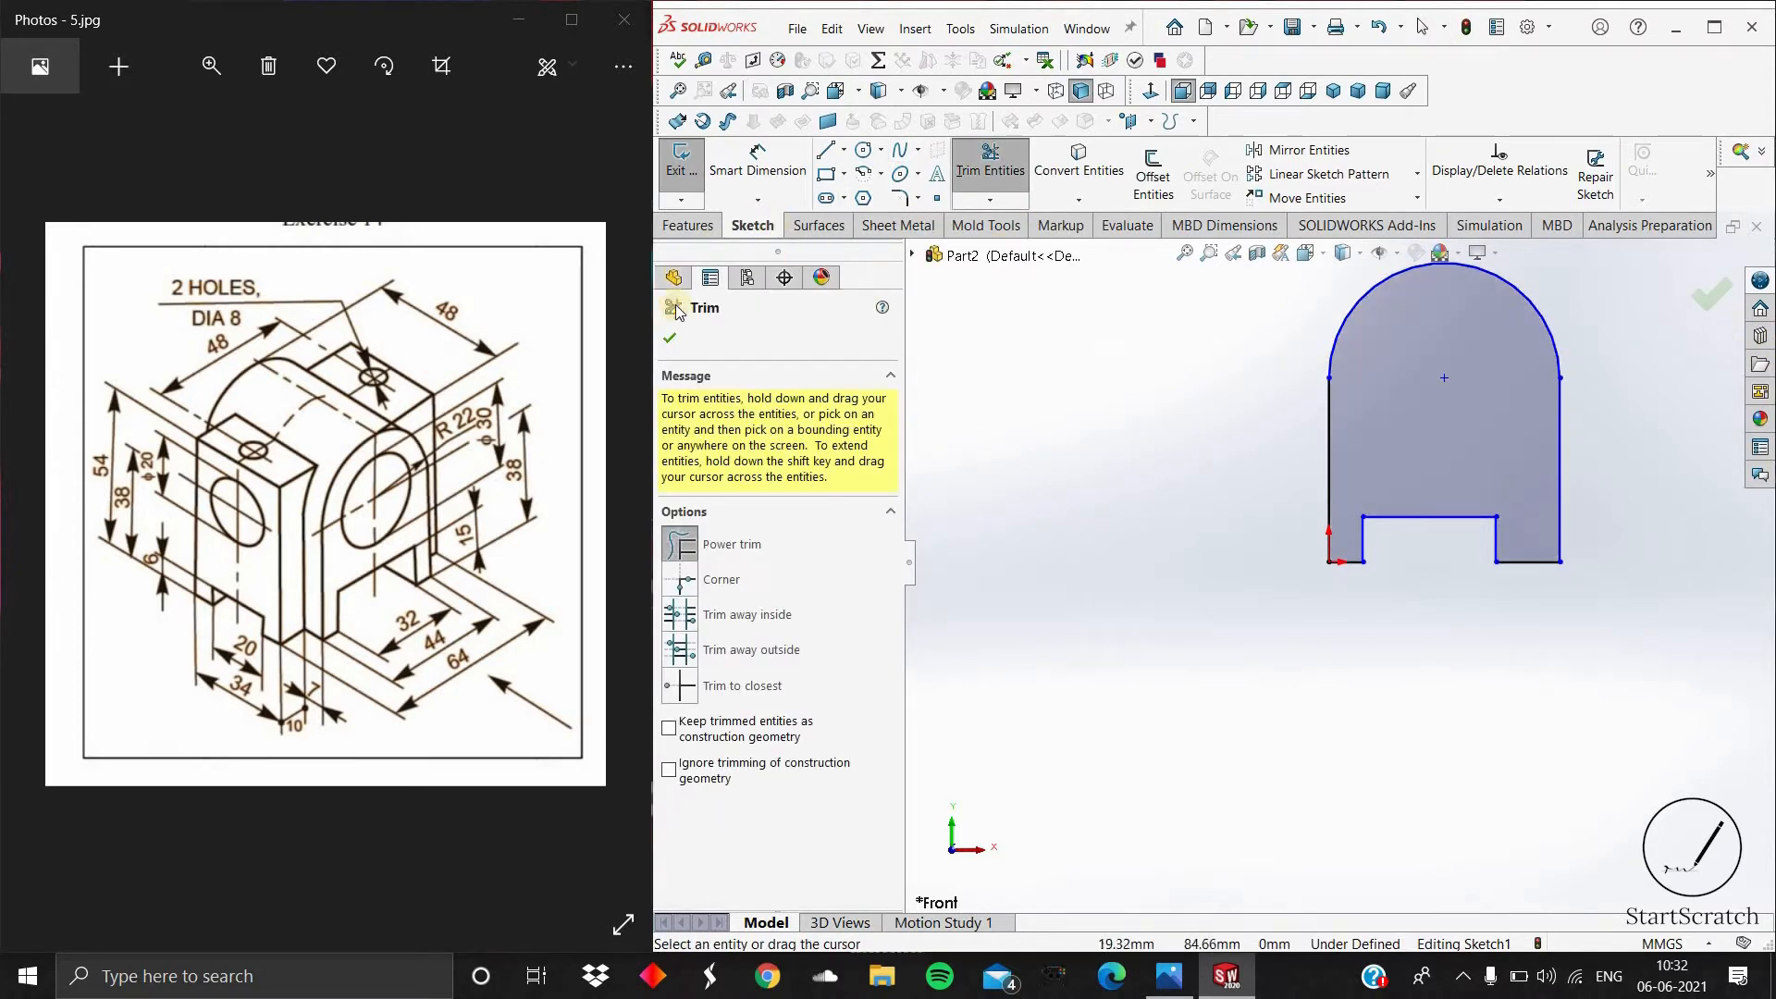
key("Escape")
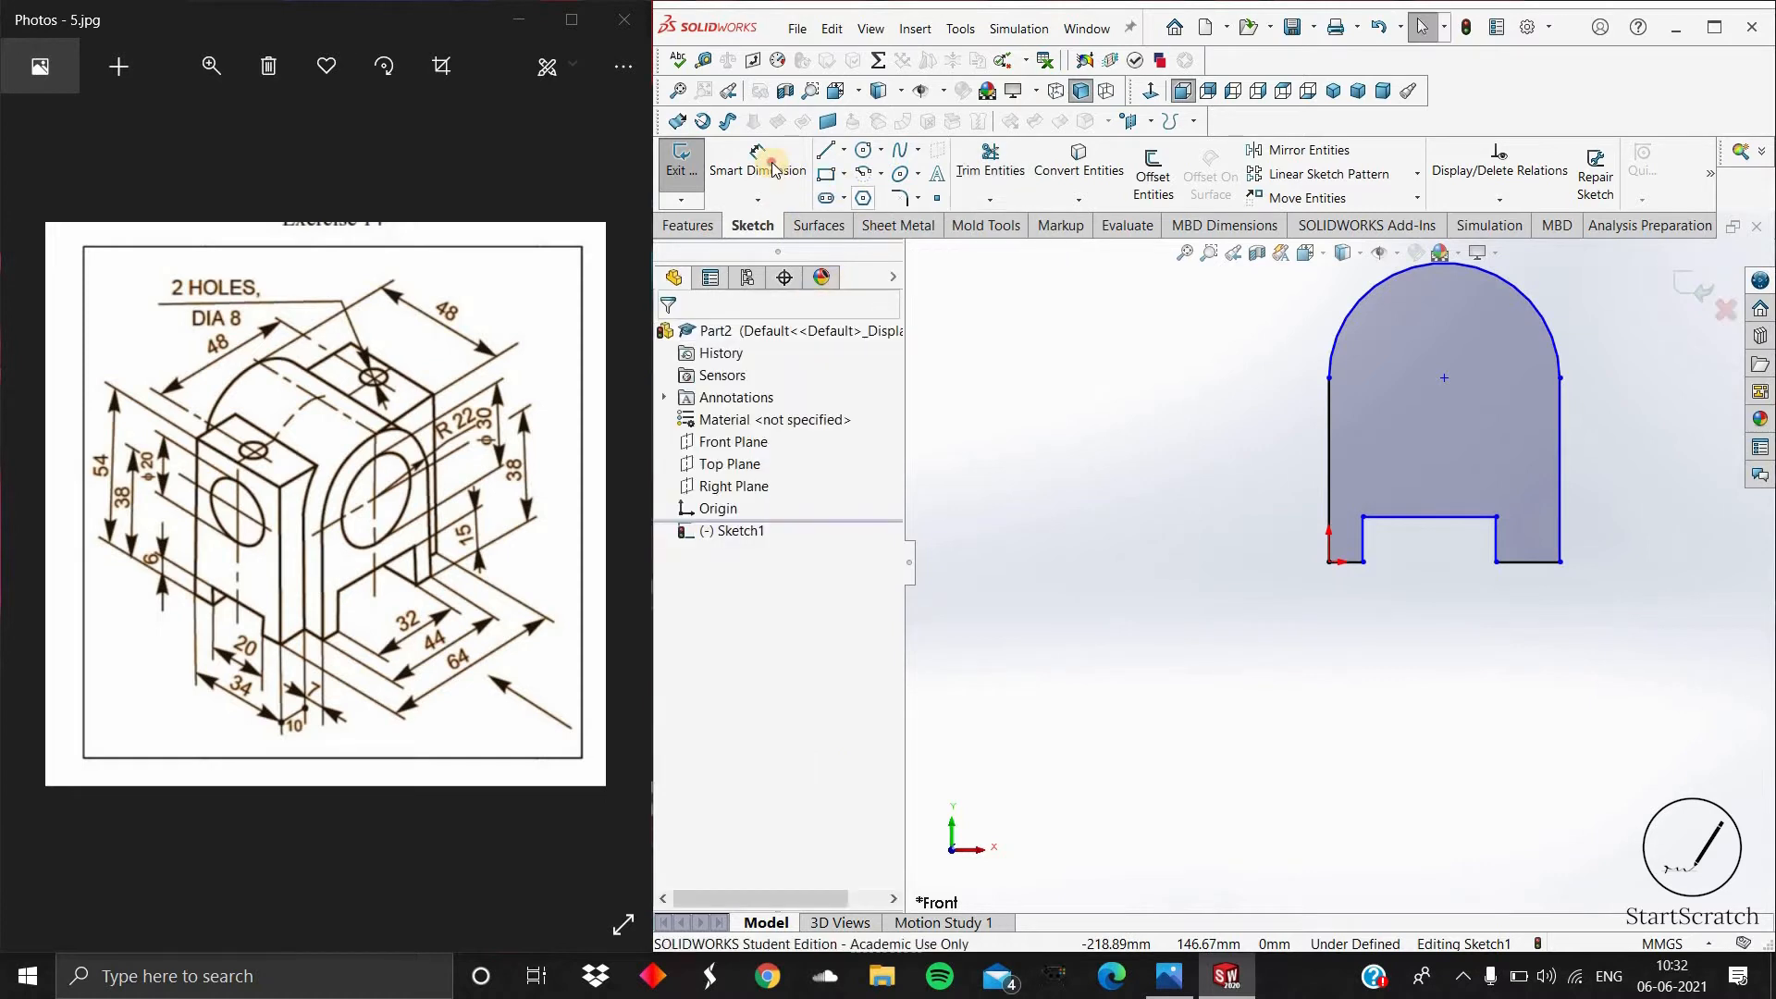
Step: Dimension the notch's right vertical edge at 15 mm
left_click(757, 166)
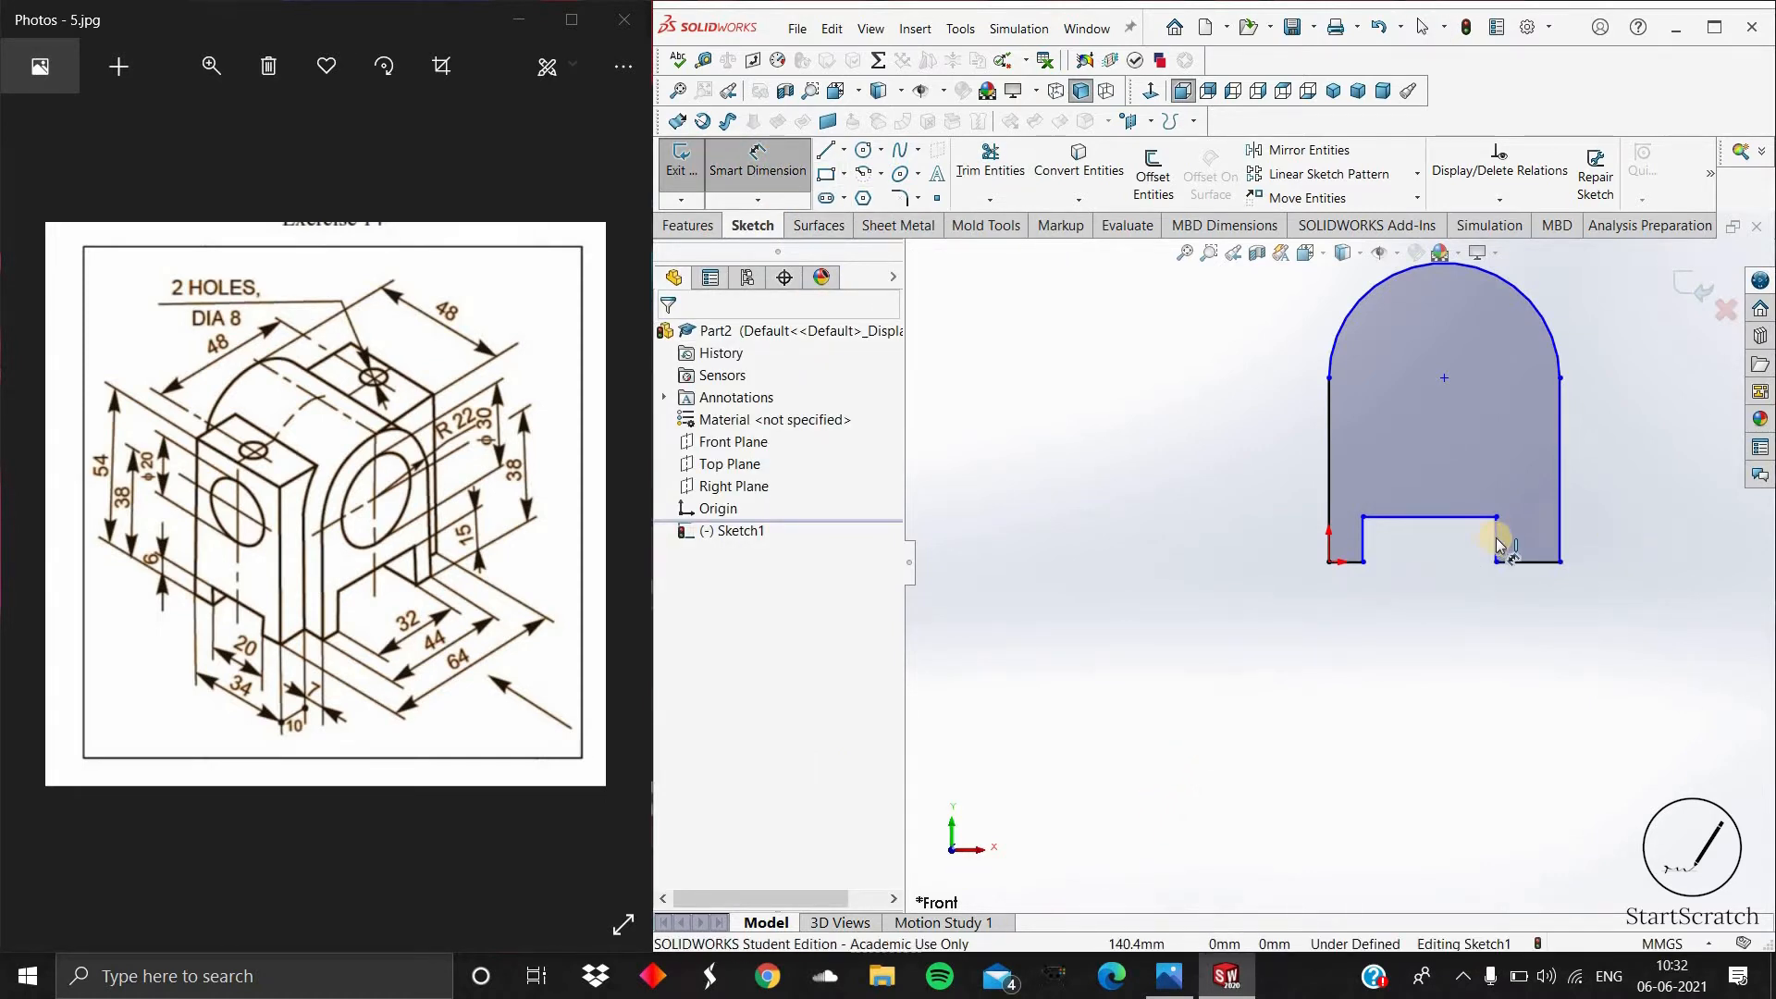
left_click(1635, 538)
type("15")
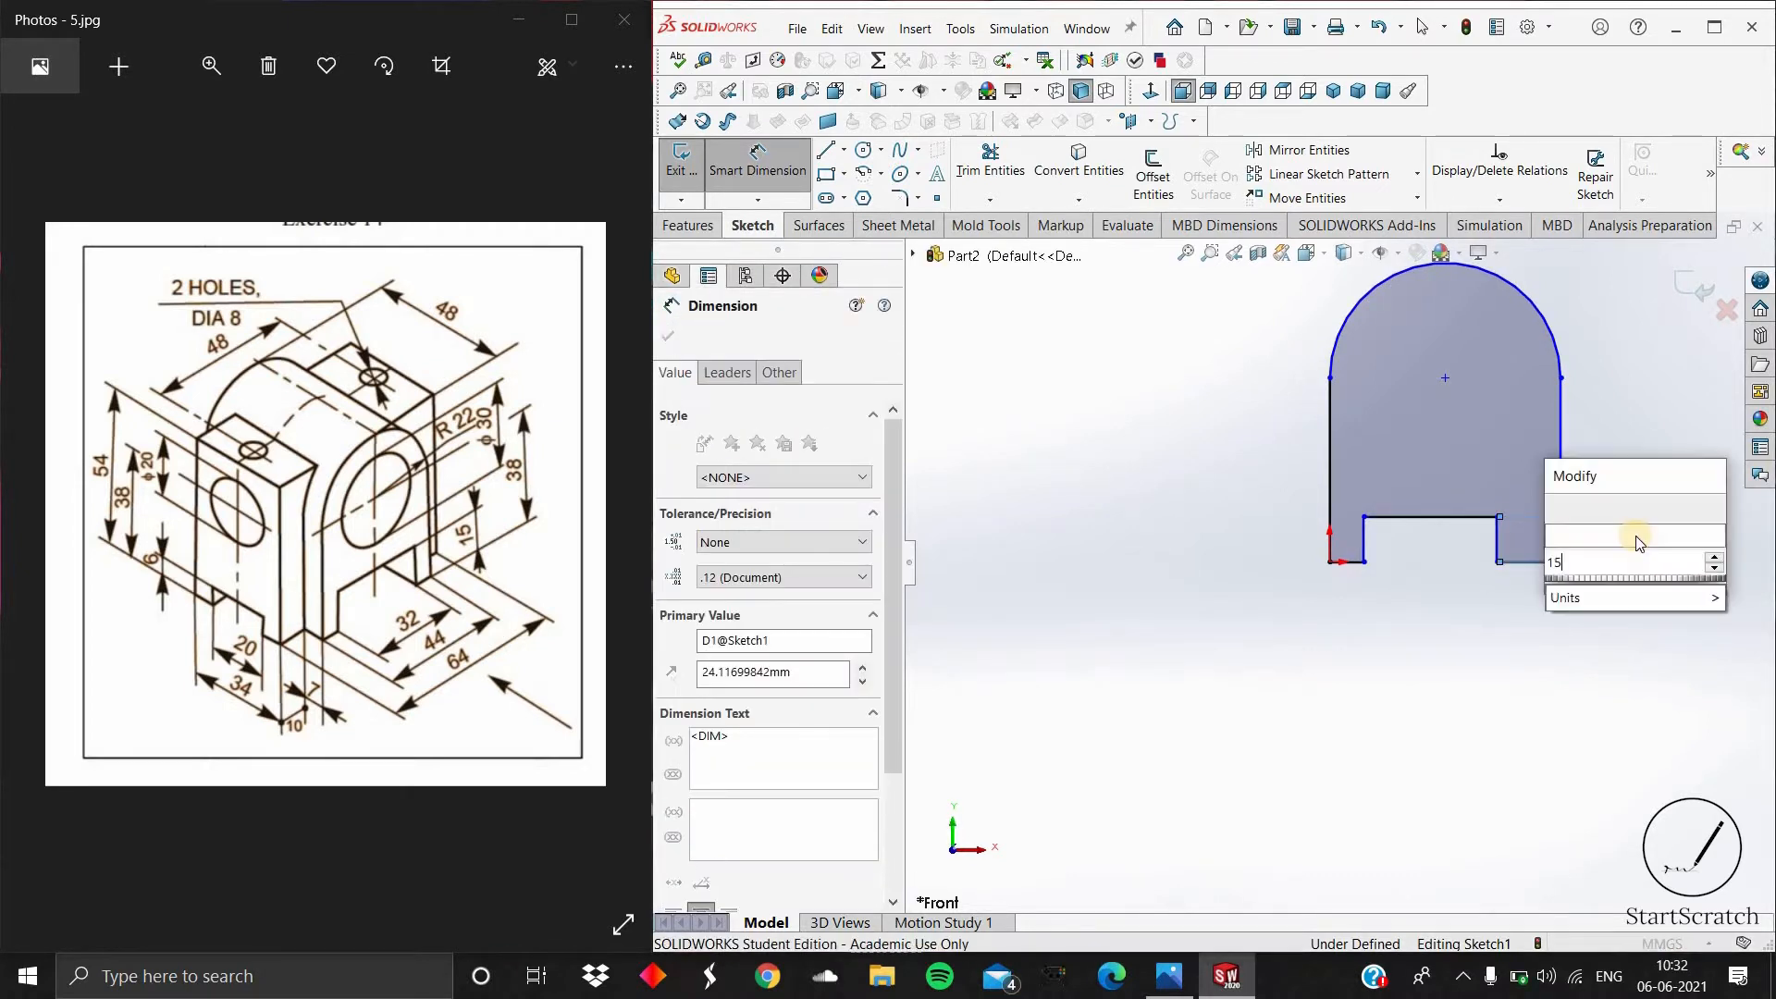
key("Return")
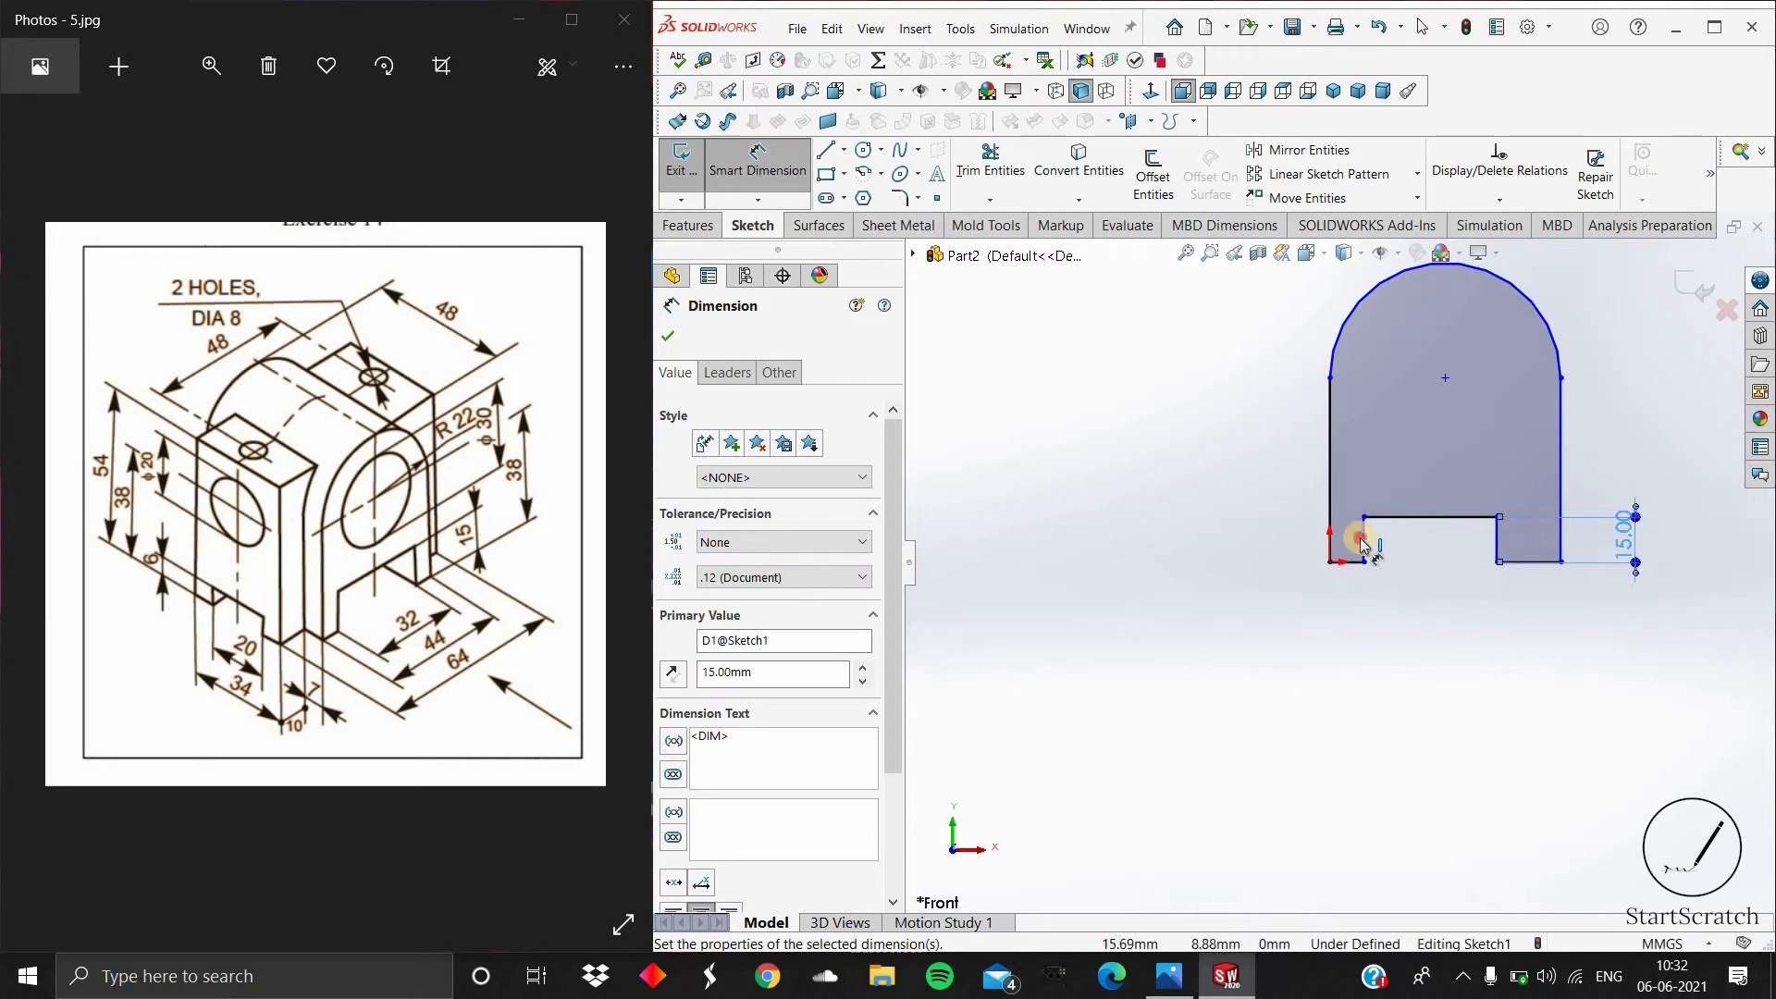
left_click(1368, 545)
left_click(1002, 500)
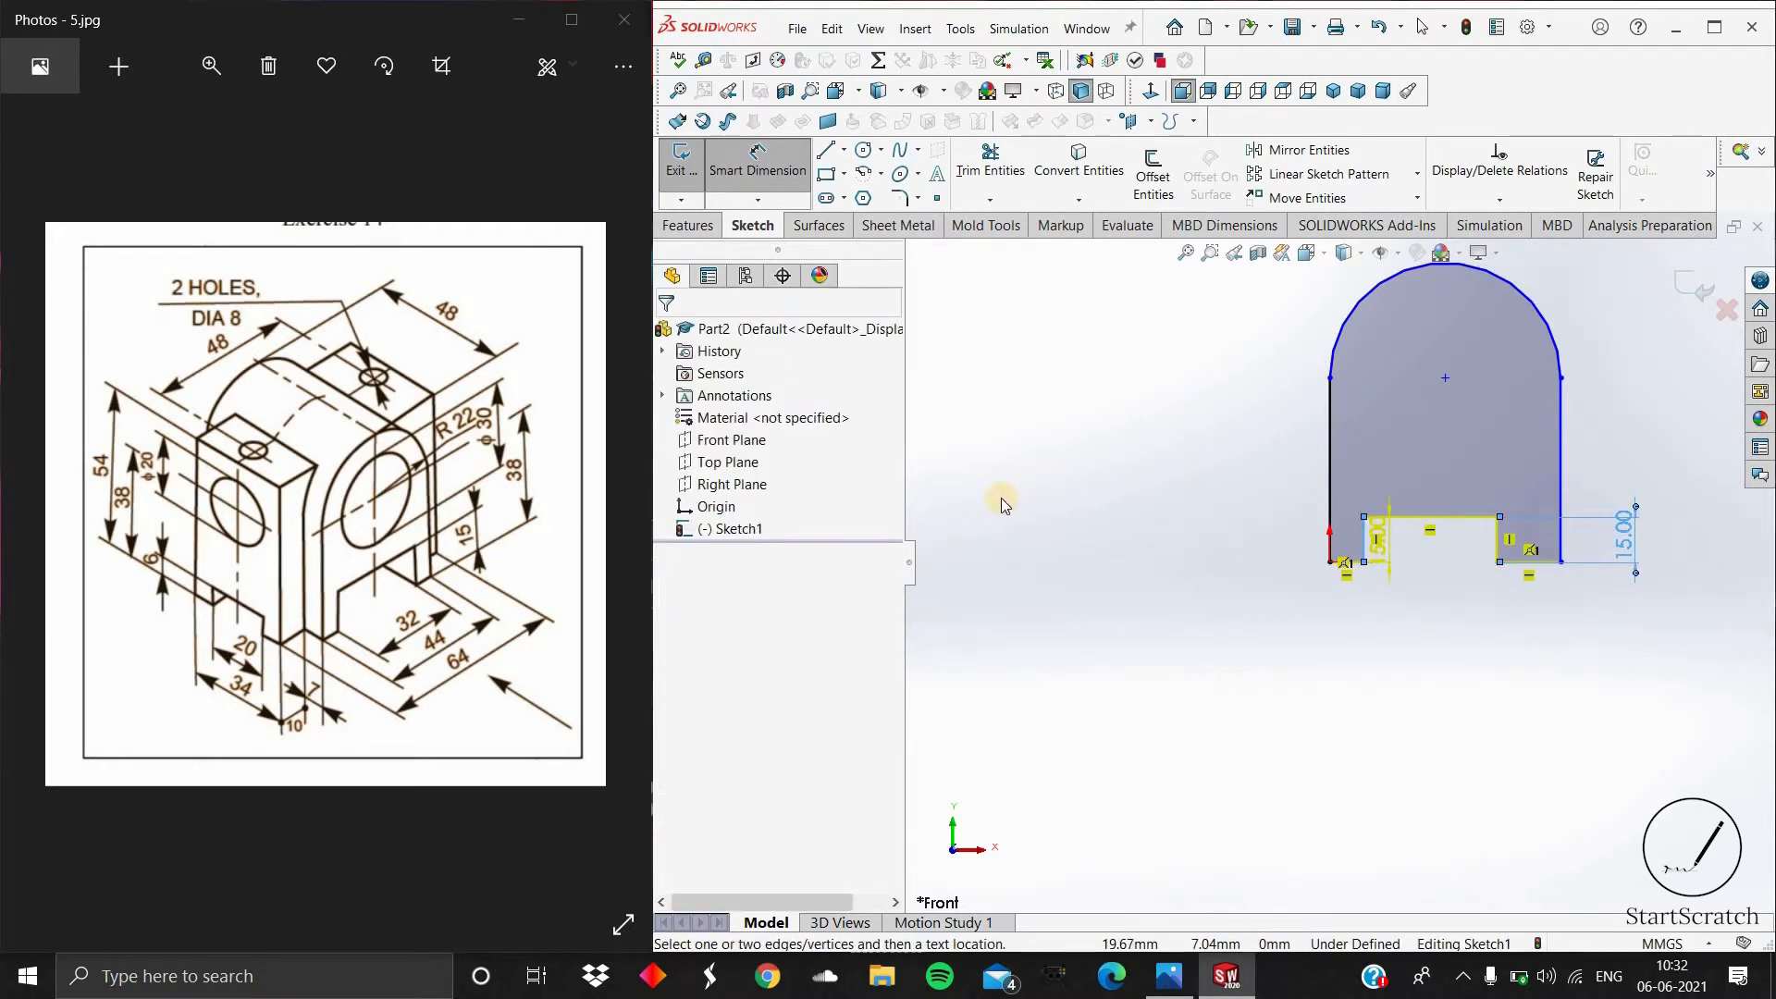
left_click(1022, 516)
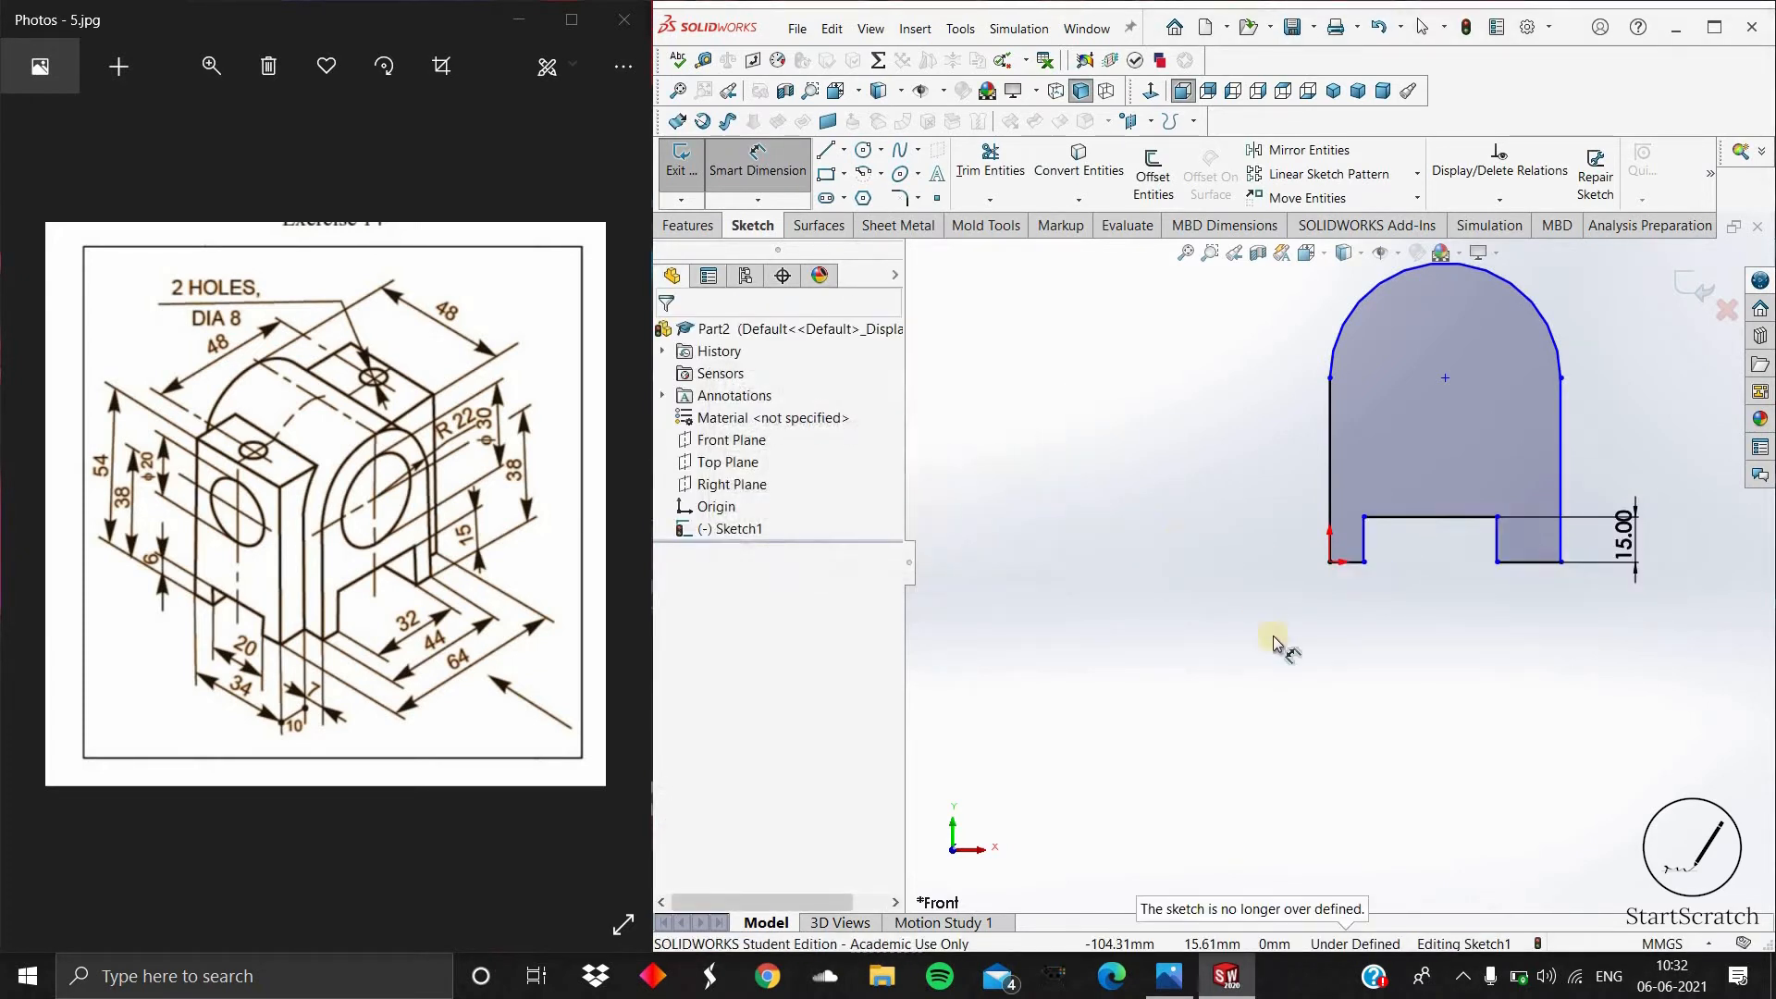
Step: Dimension the notch's horizontal top edge at 32 mm
left_click(1439, 481)
left_click(1439, 481)
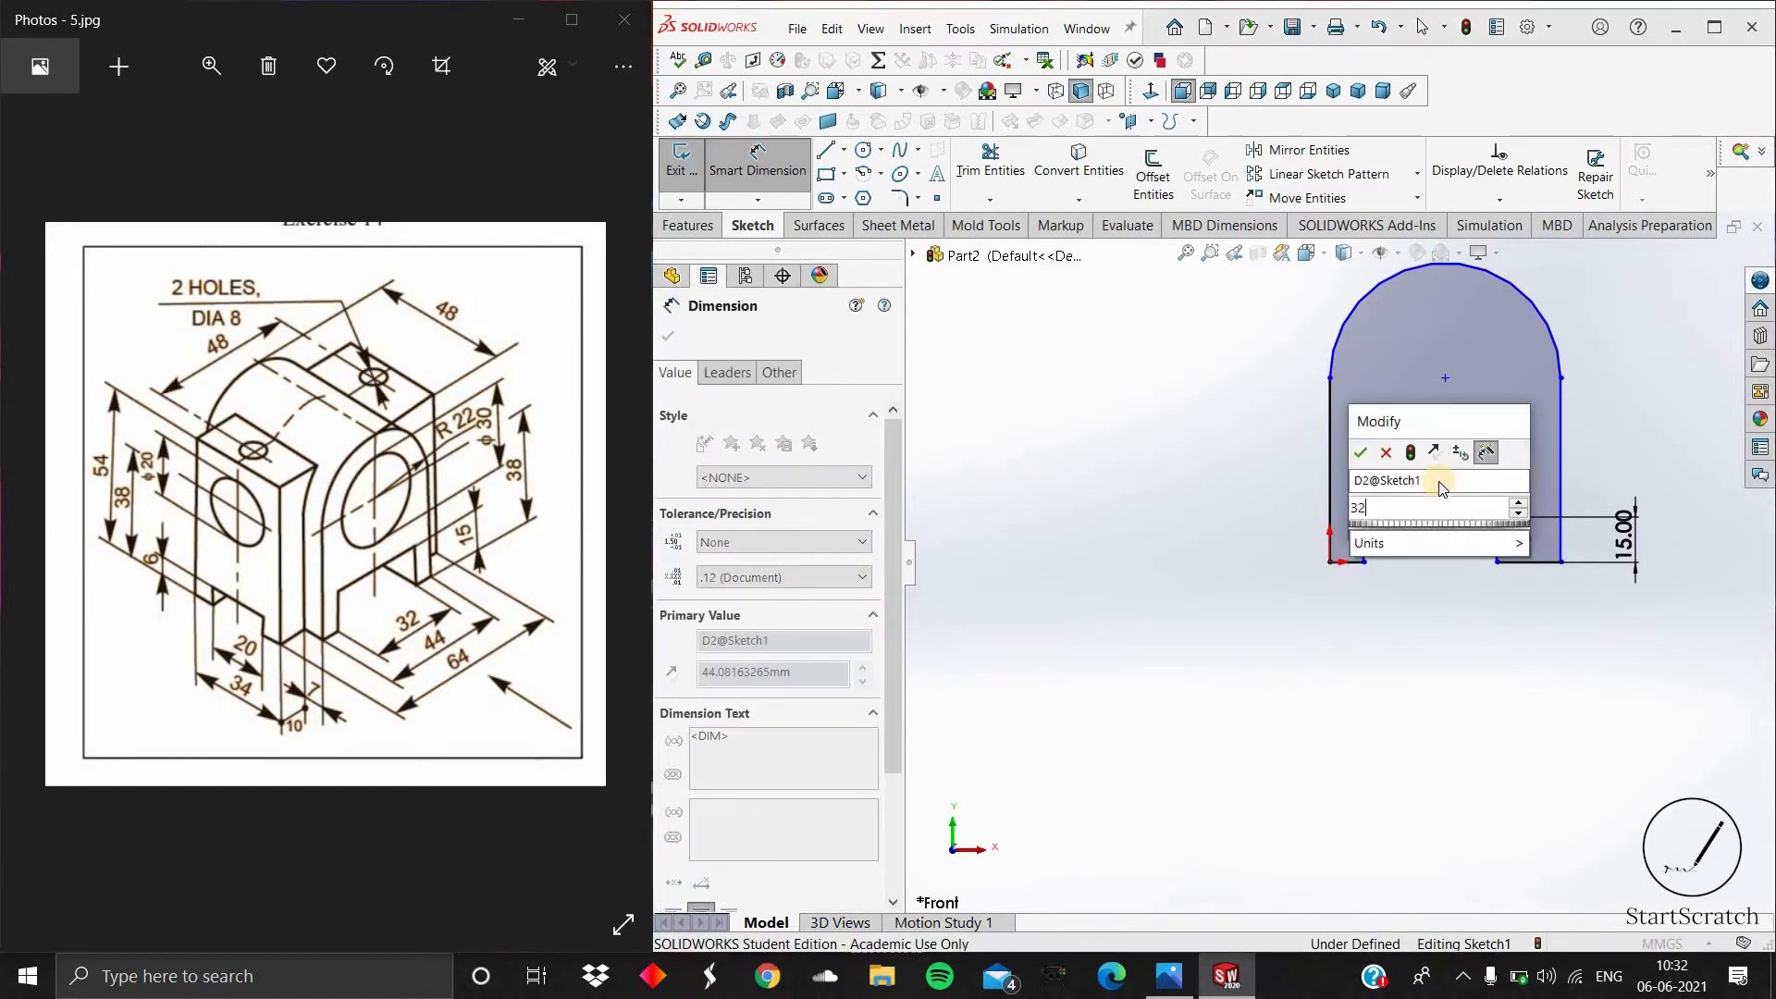
type("32")
key("Return")
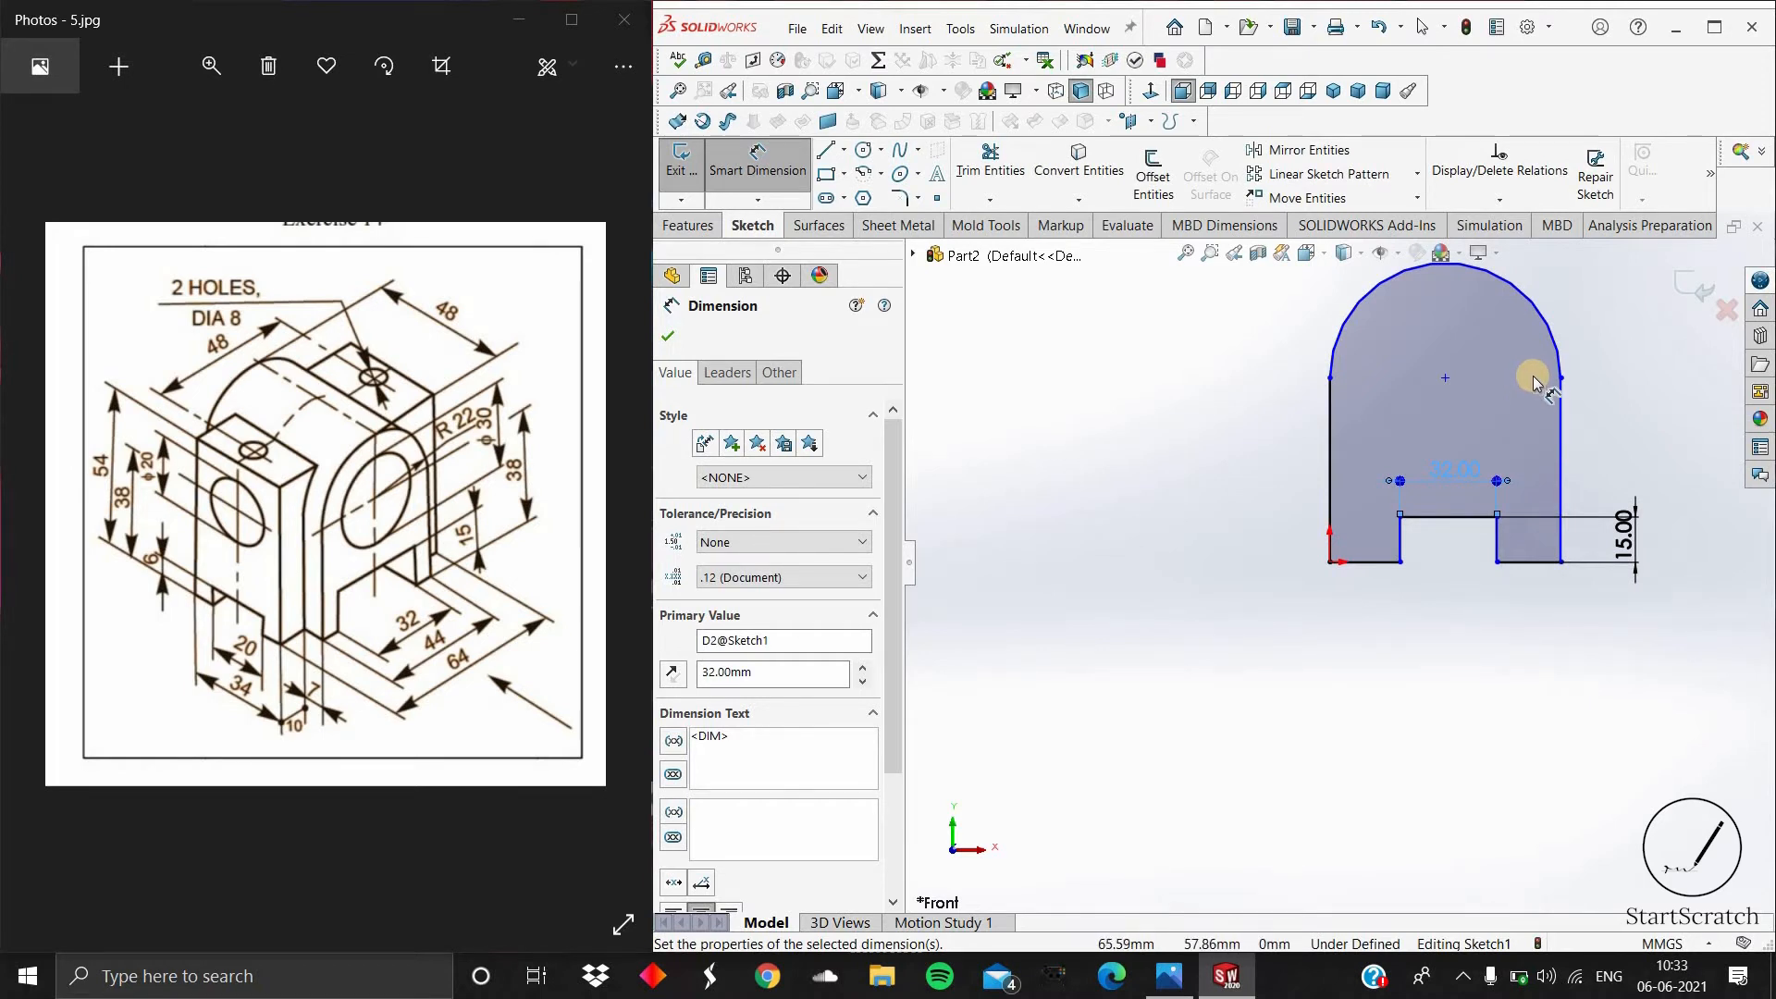
Step: Dimension the top arc with a radius of 22 mm
left_click(1550, 328)
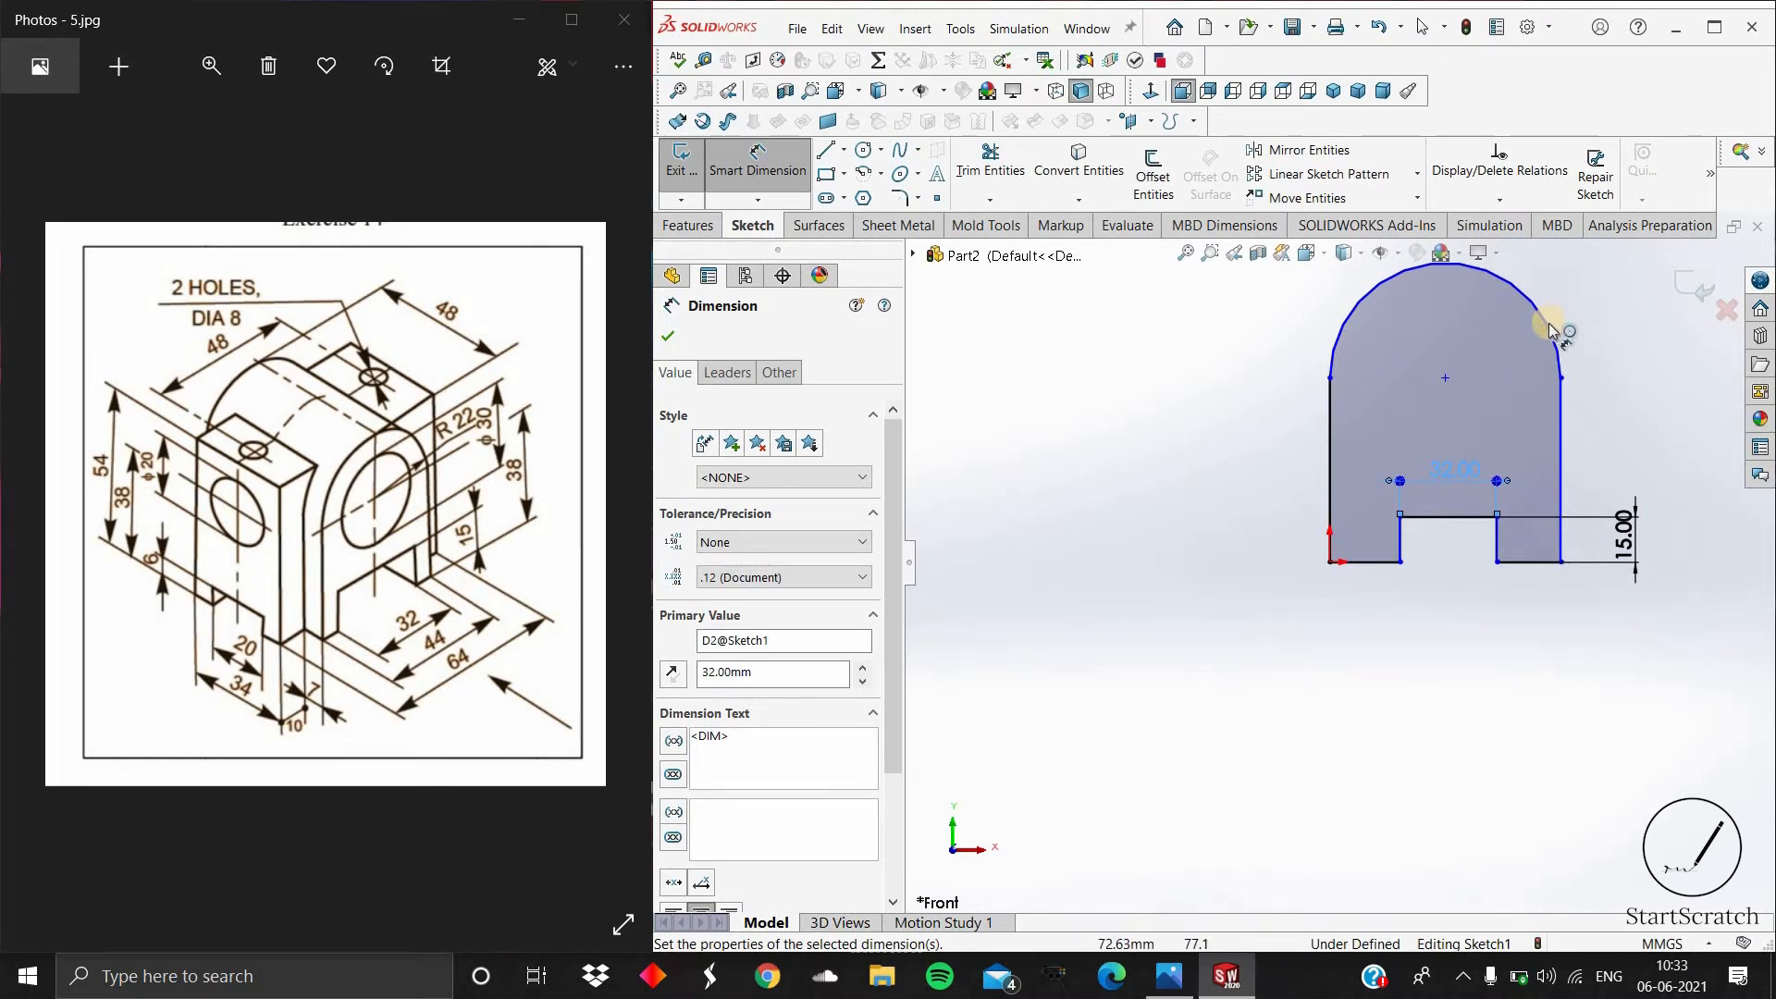
left_click(1614, 339)
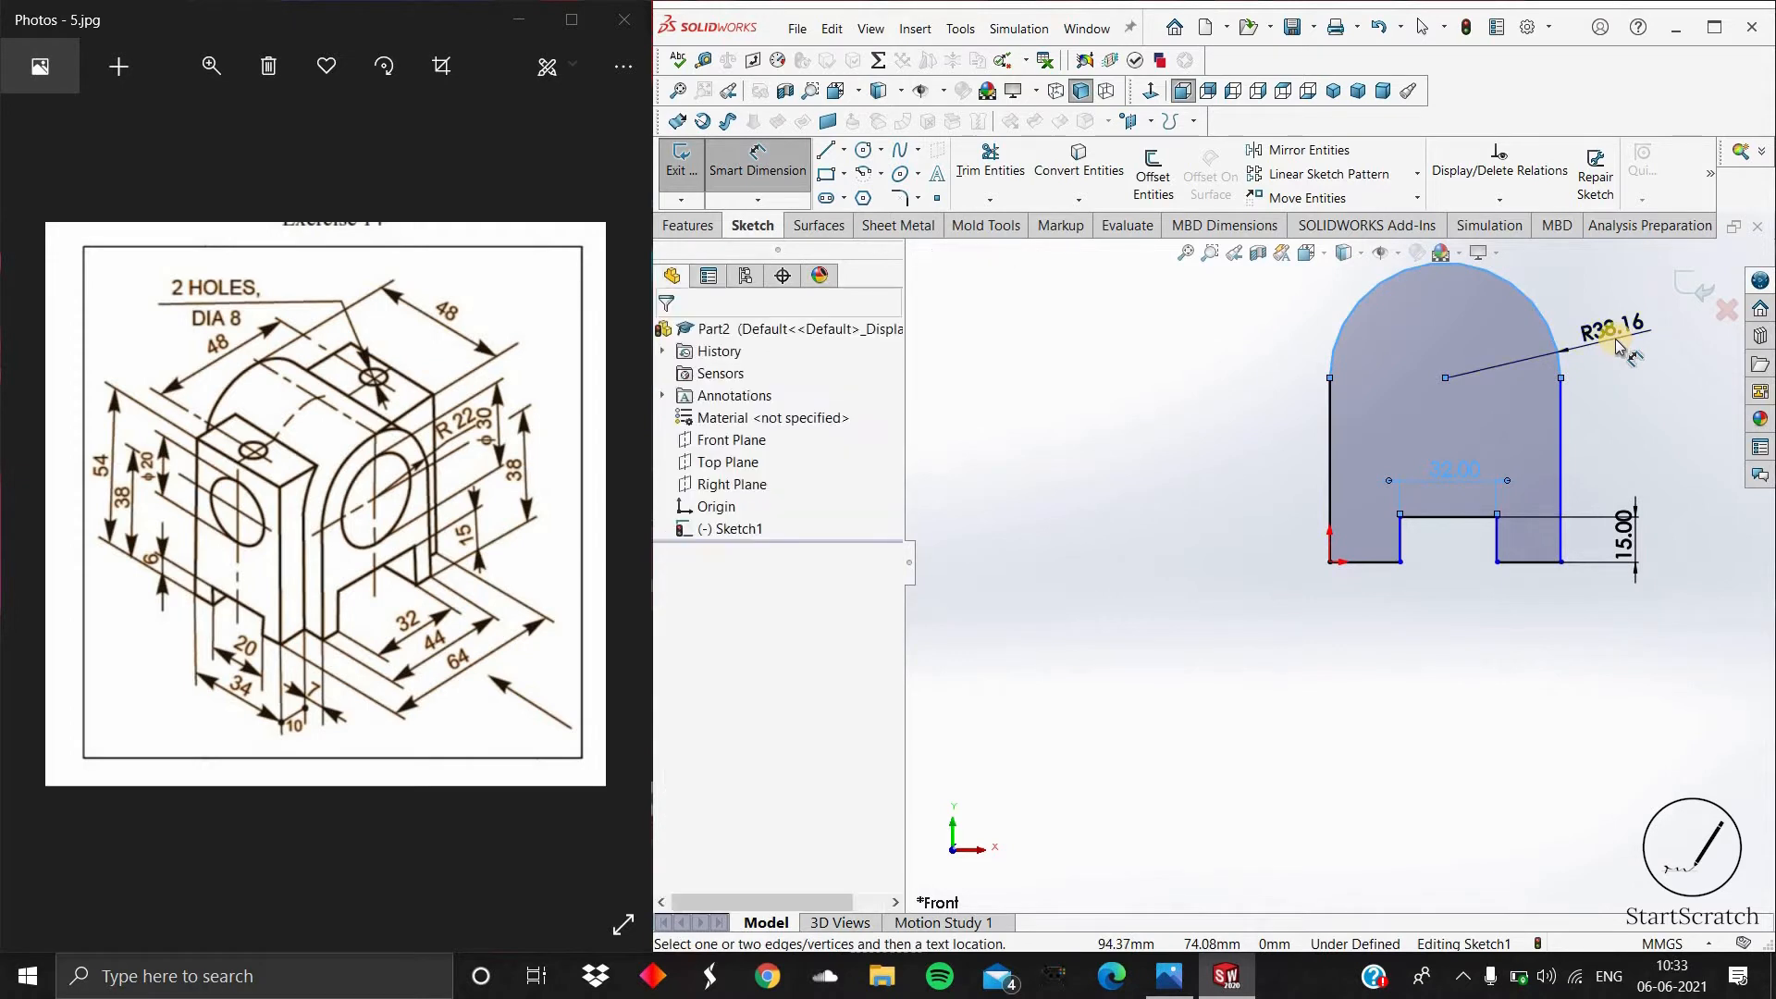
left_click(1614, 338)
type("22")
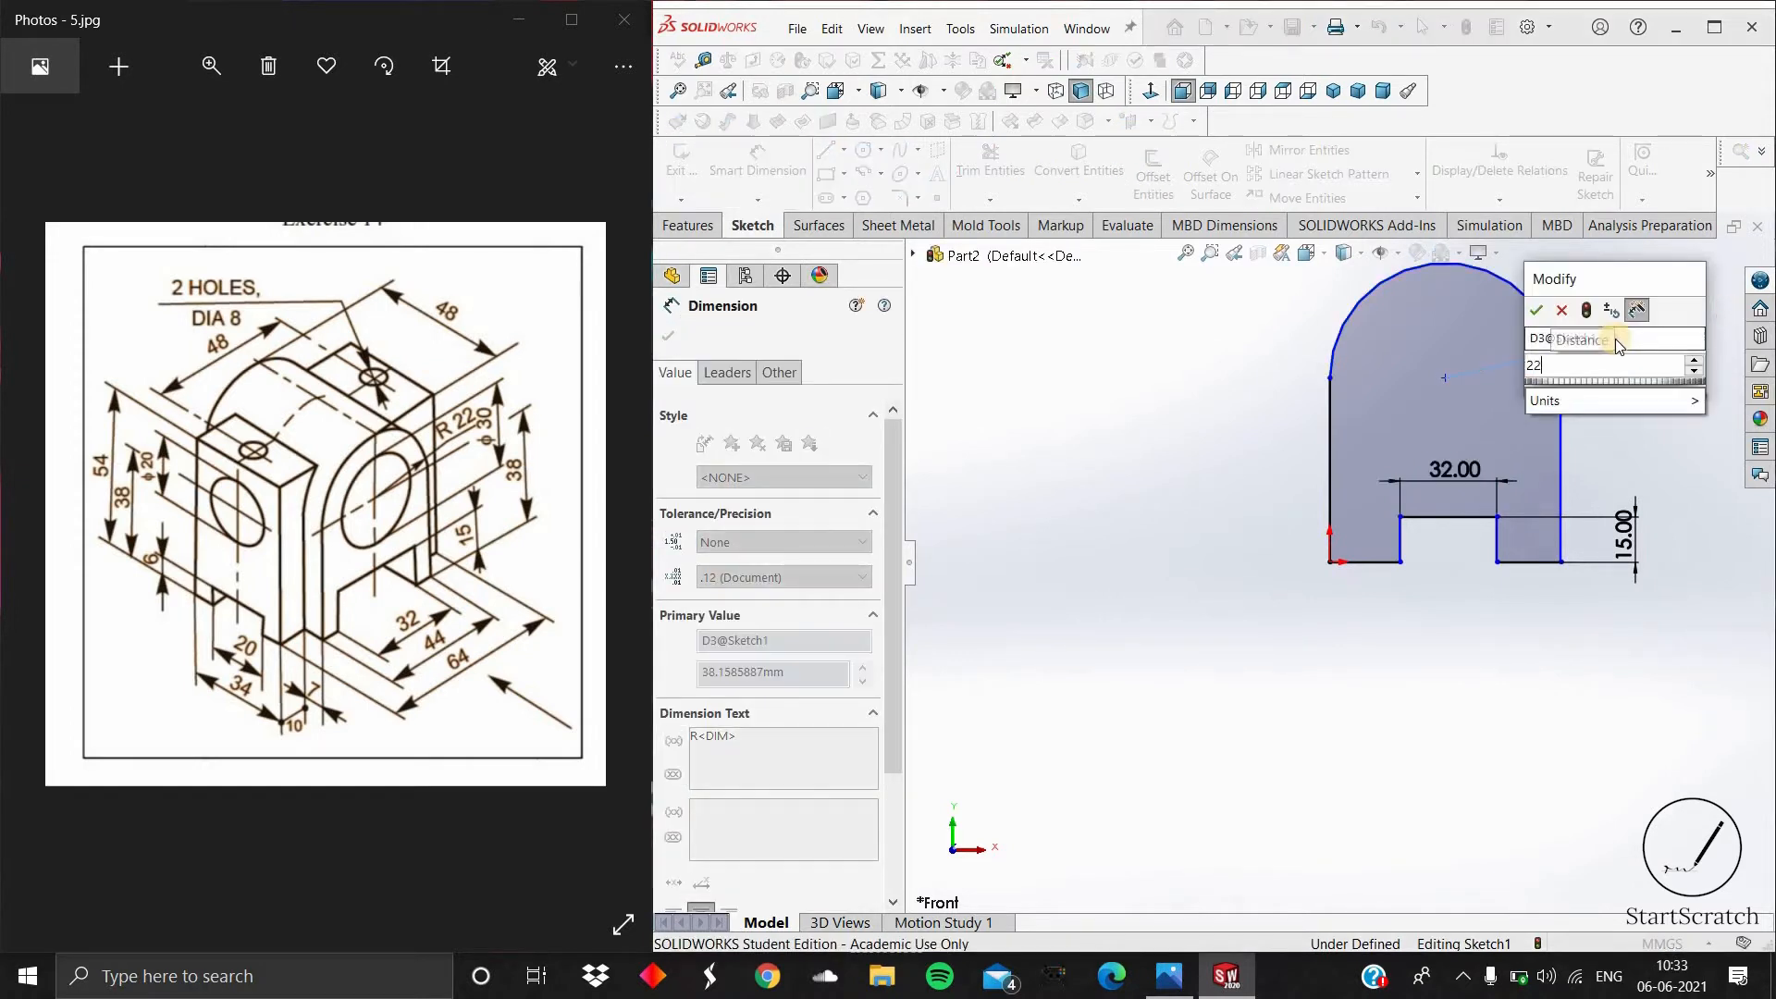
key("Return")
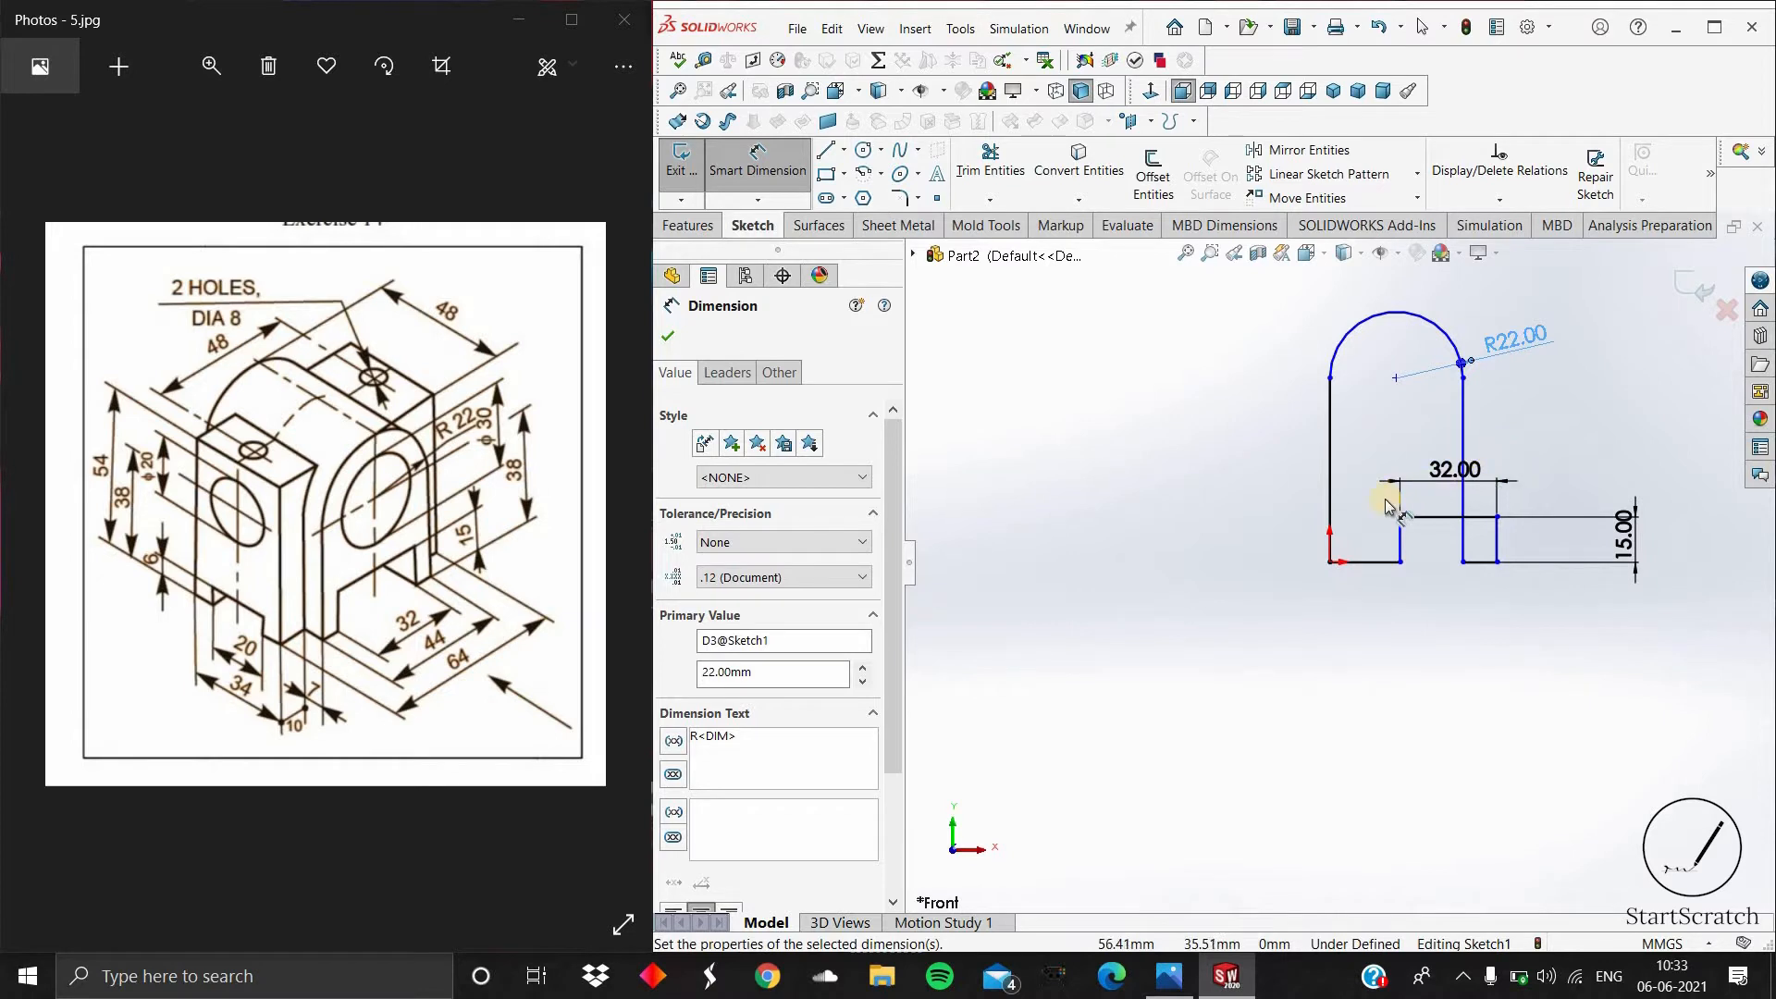
Step: Dimension the left foot's bottom edge at 6 mm
left_click(1366, 561)
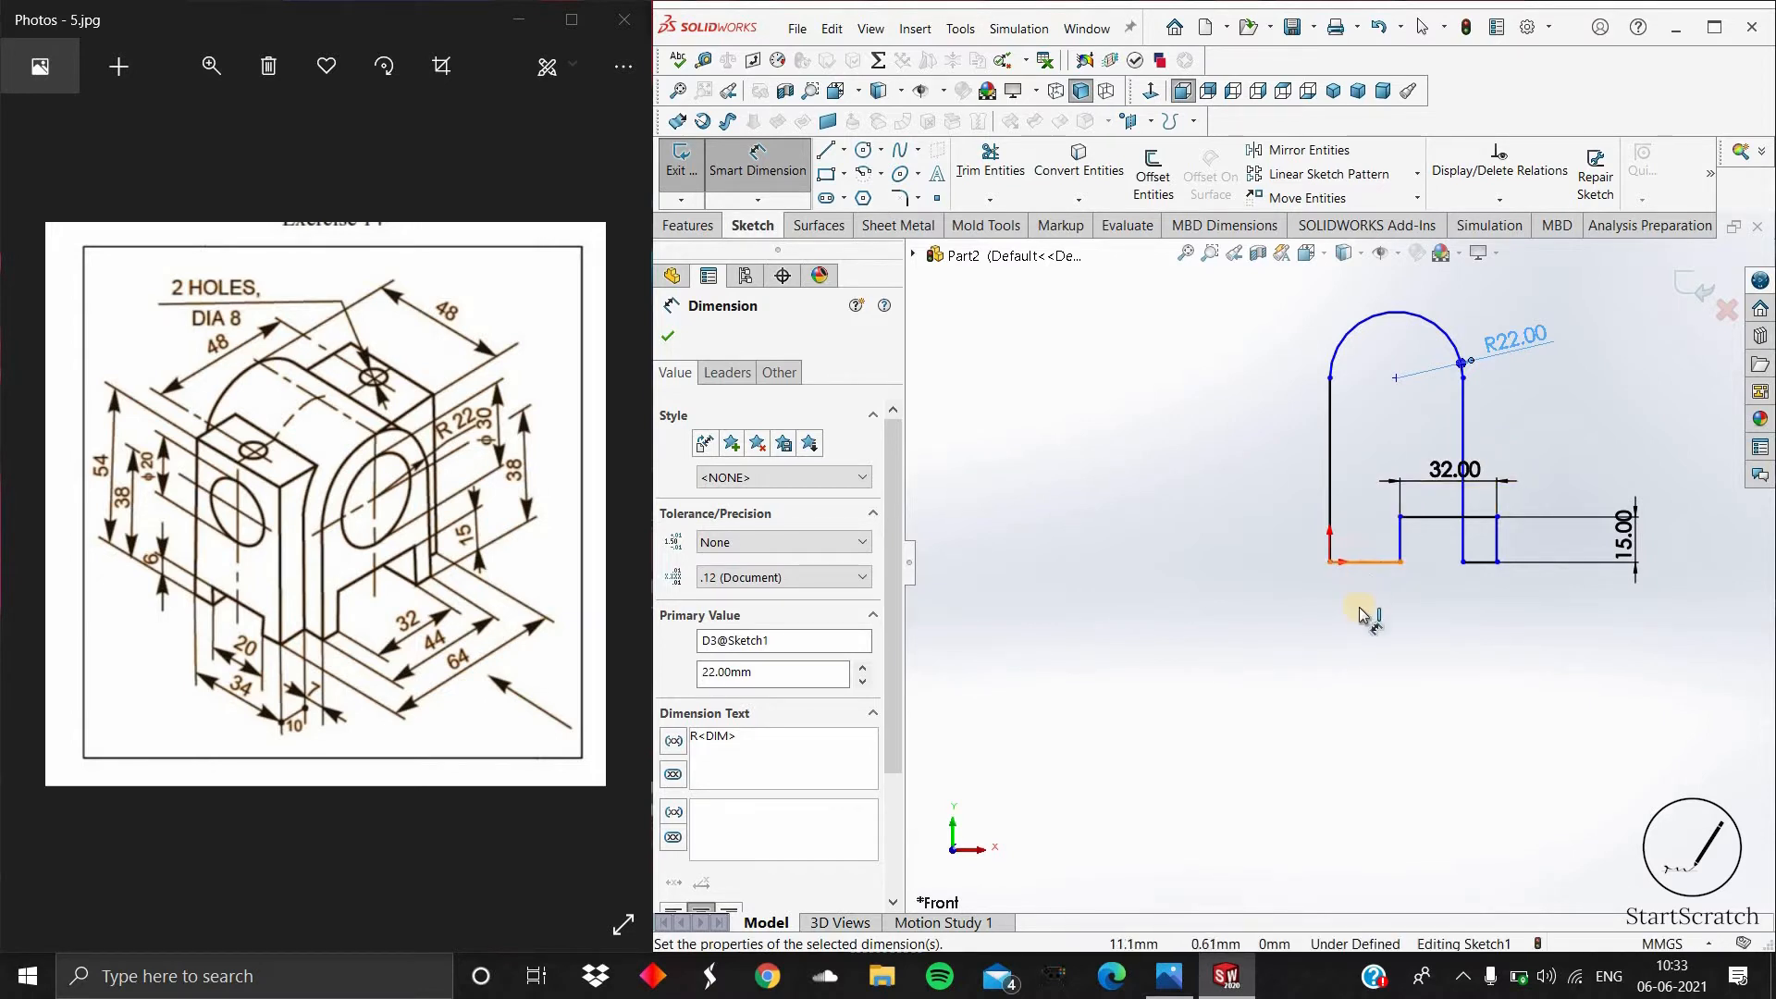
left_click(1359, 621)
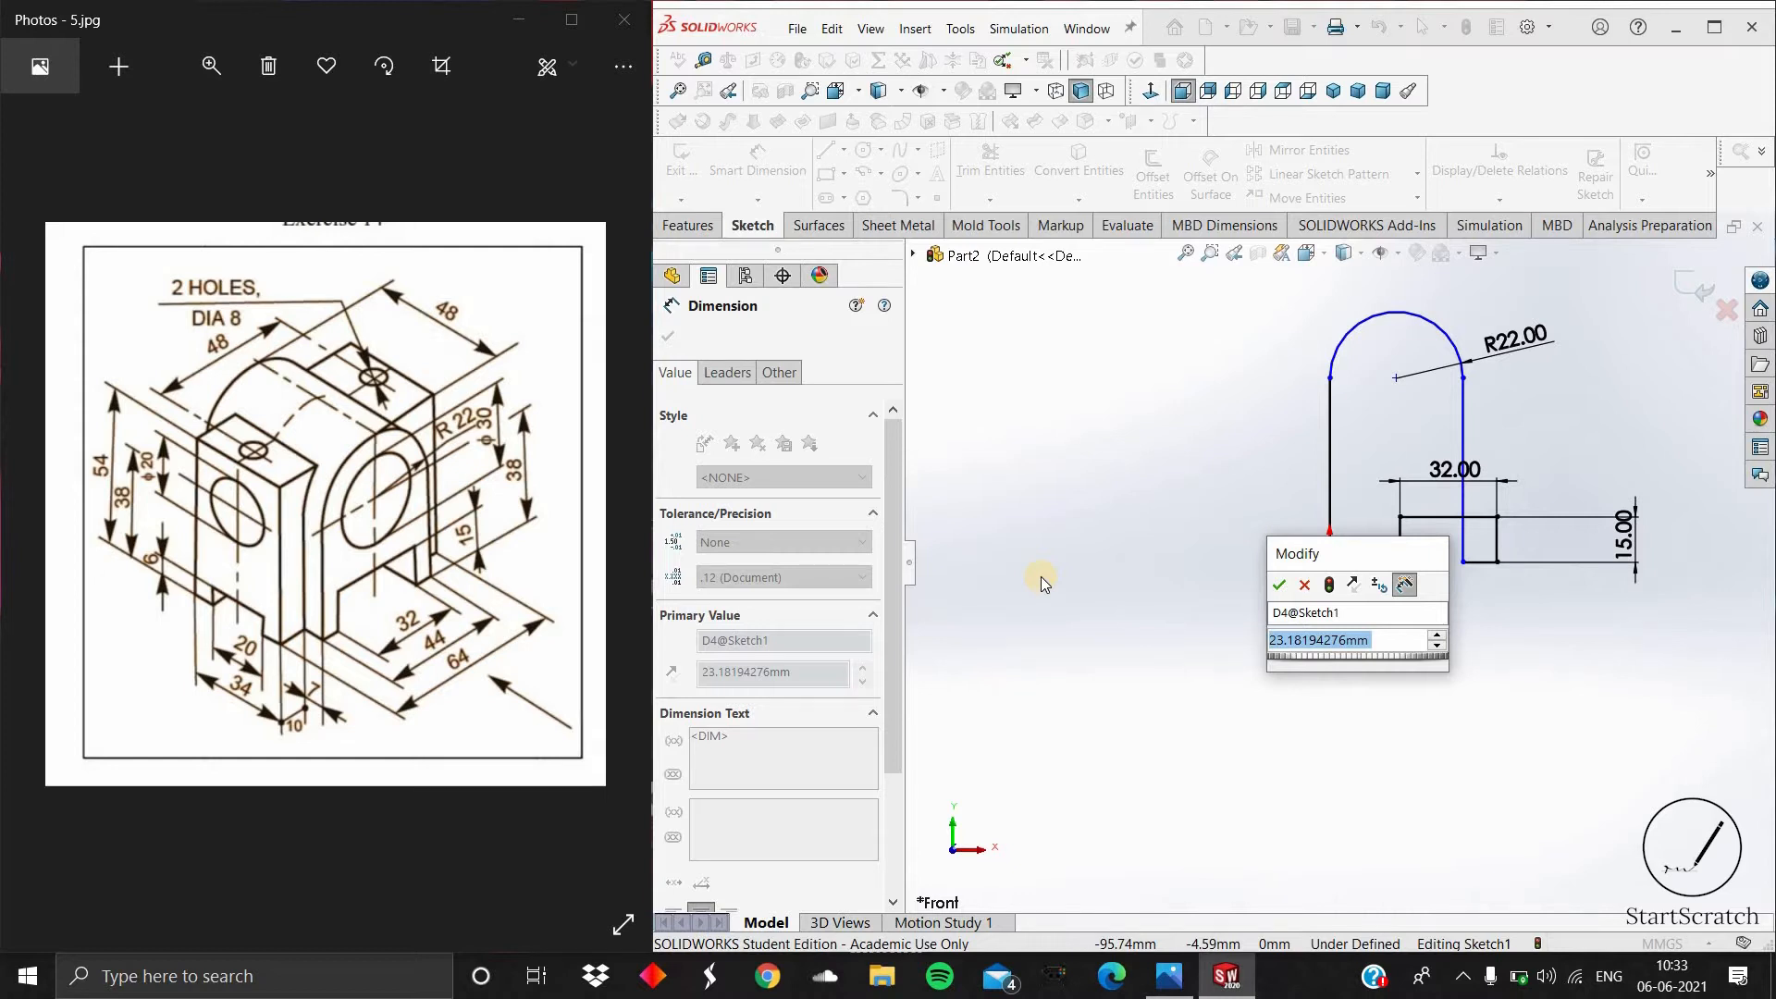
type("6")
key("Return")
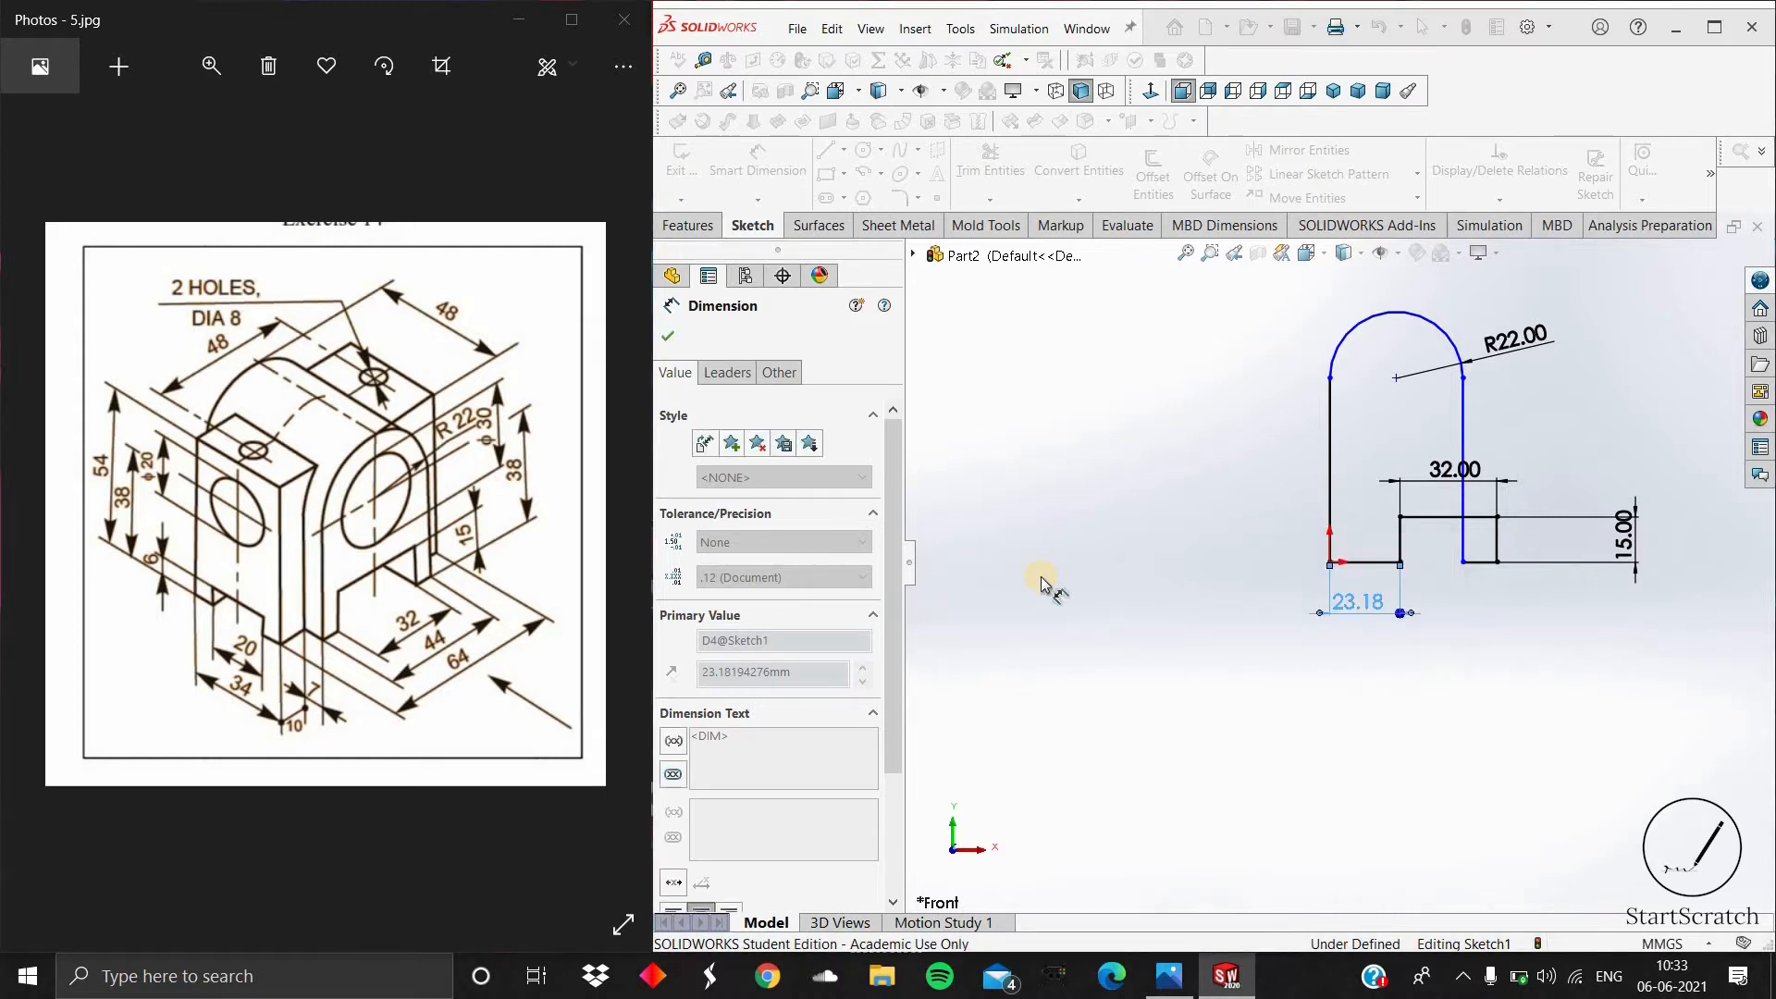
Step: Dimension the right foot's bottom edge at 6 mm
left_click(1457, 562)
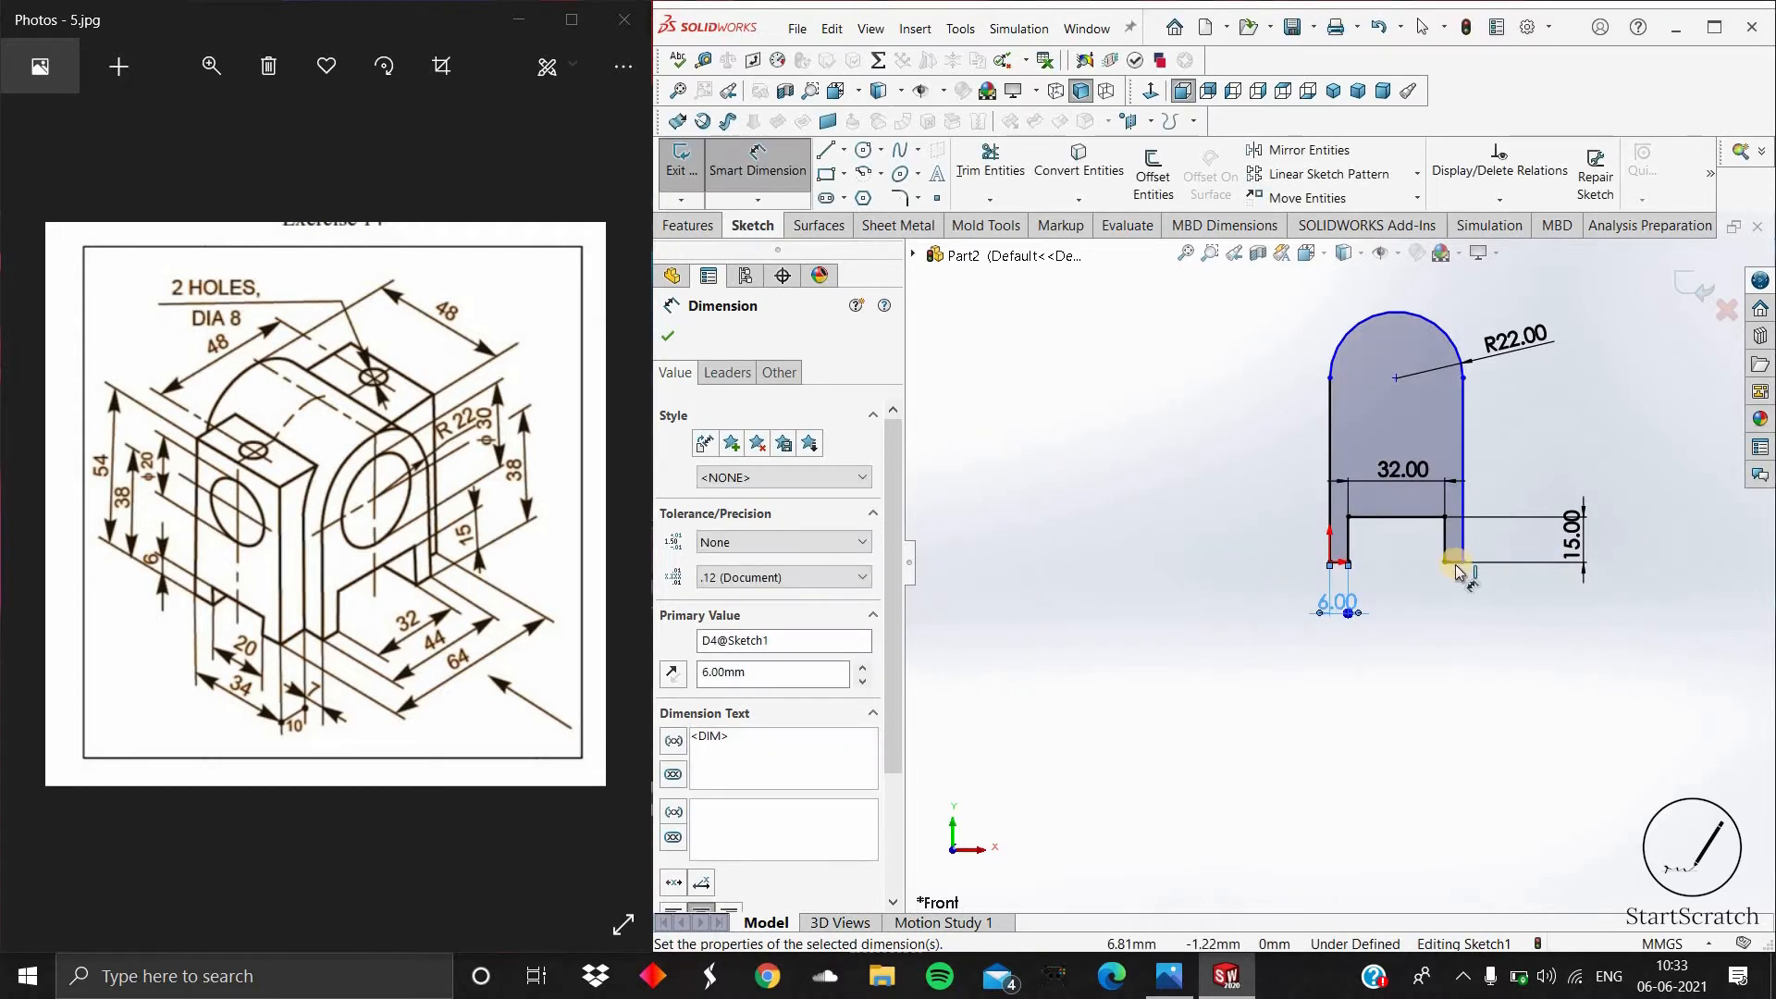
left_click(1458, 620)
double_click(1347, 606)
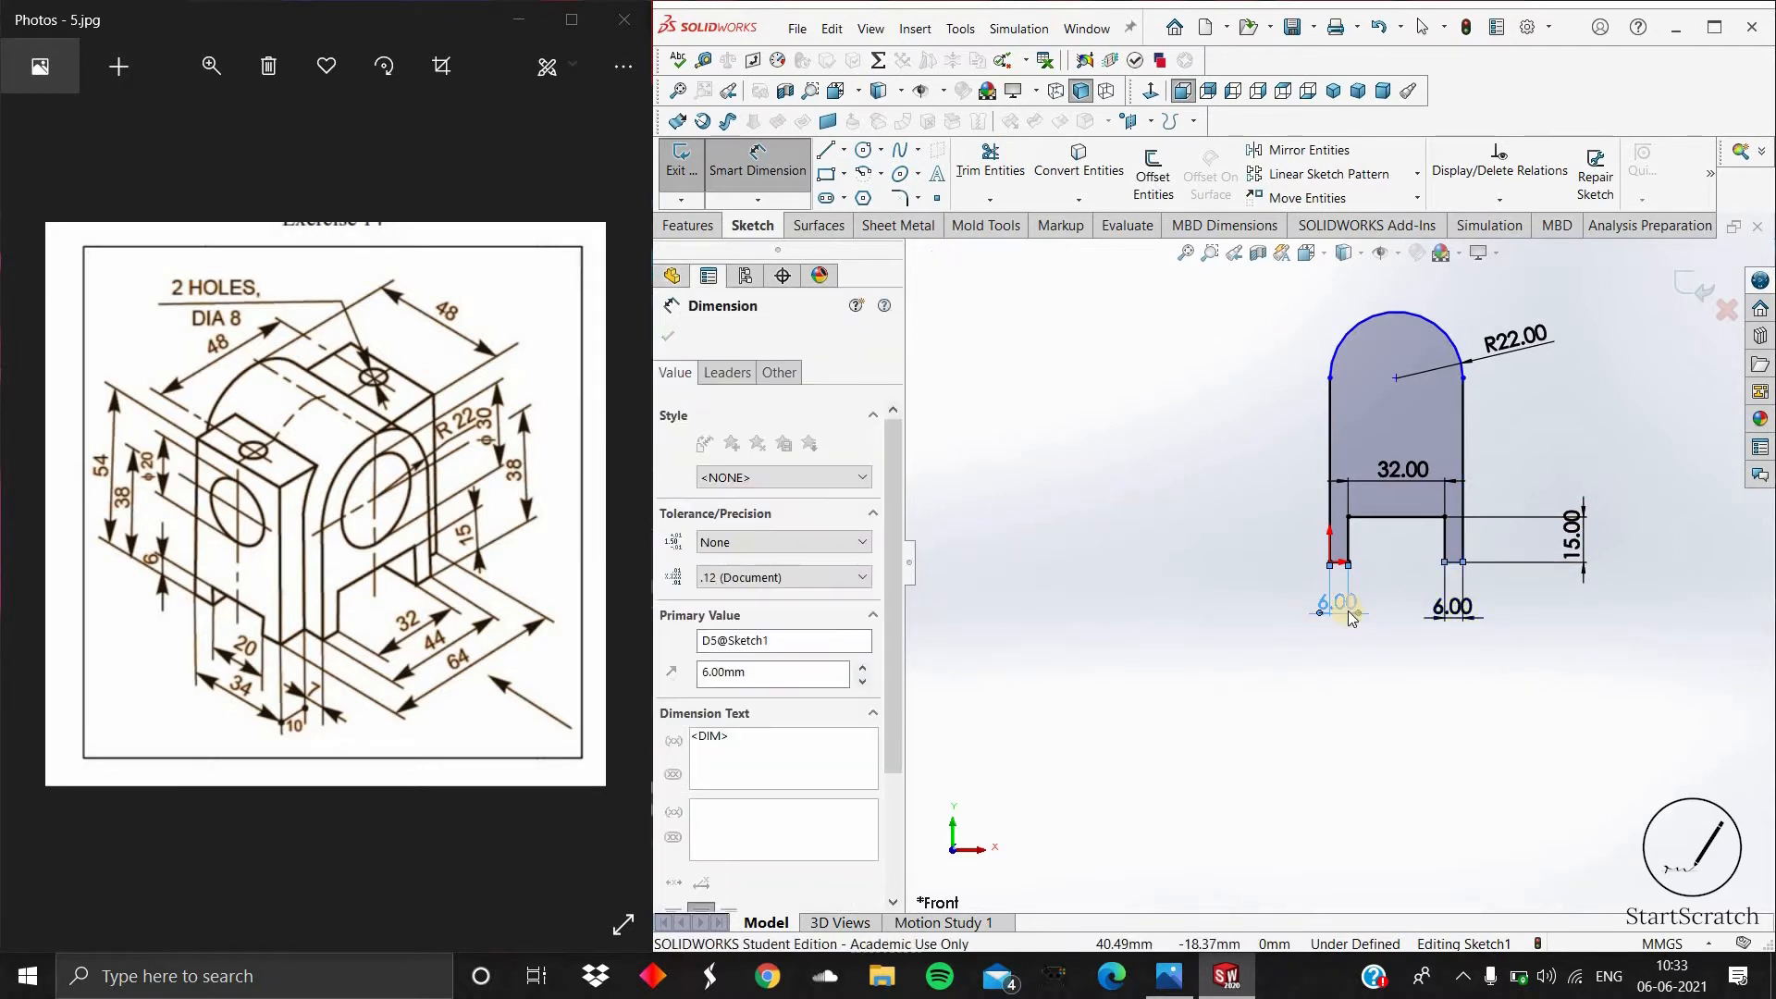
left_click(1422, 356)
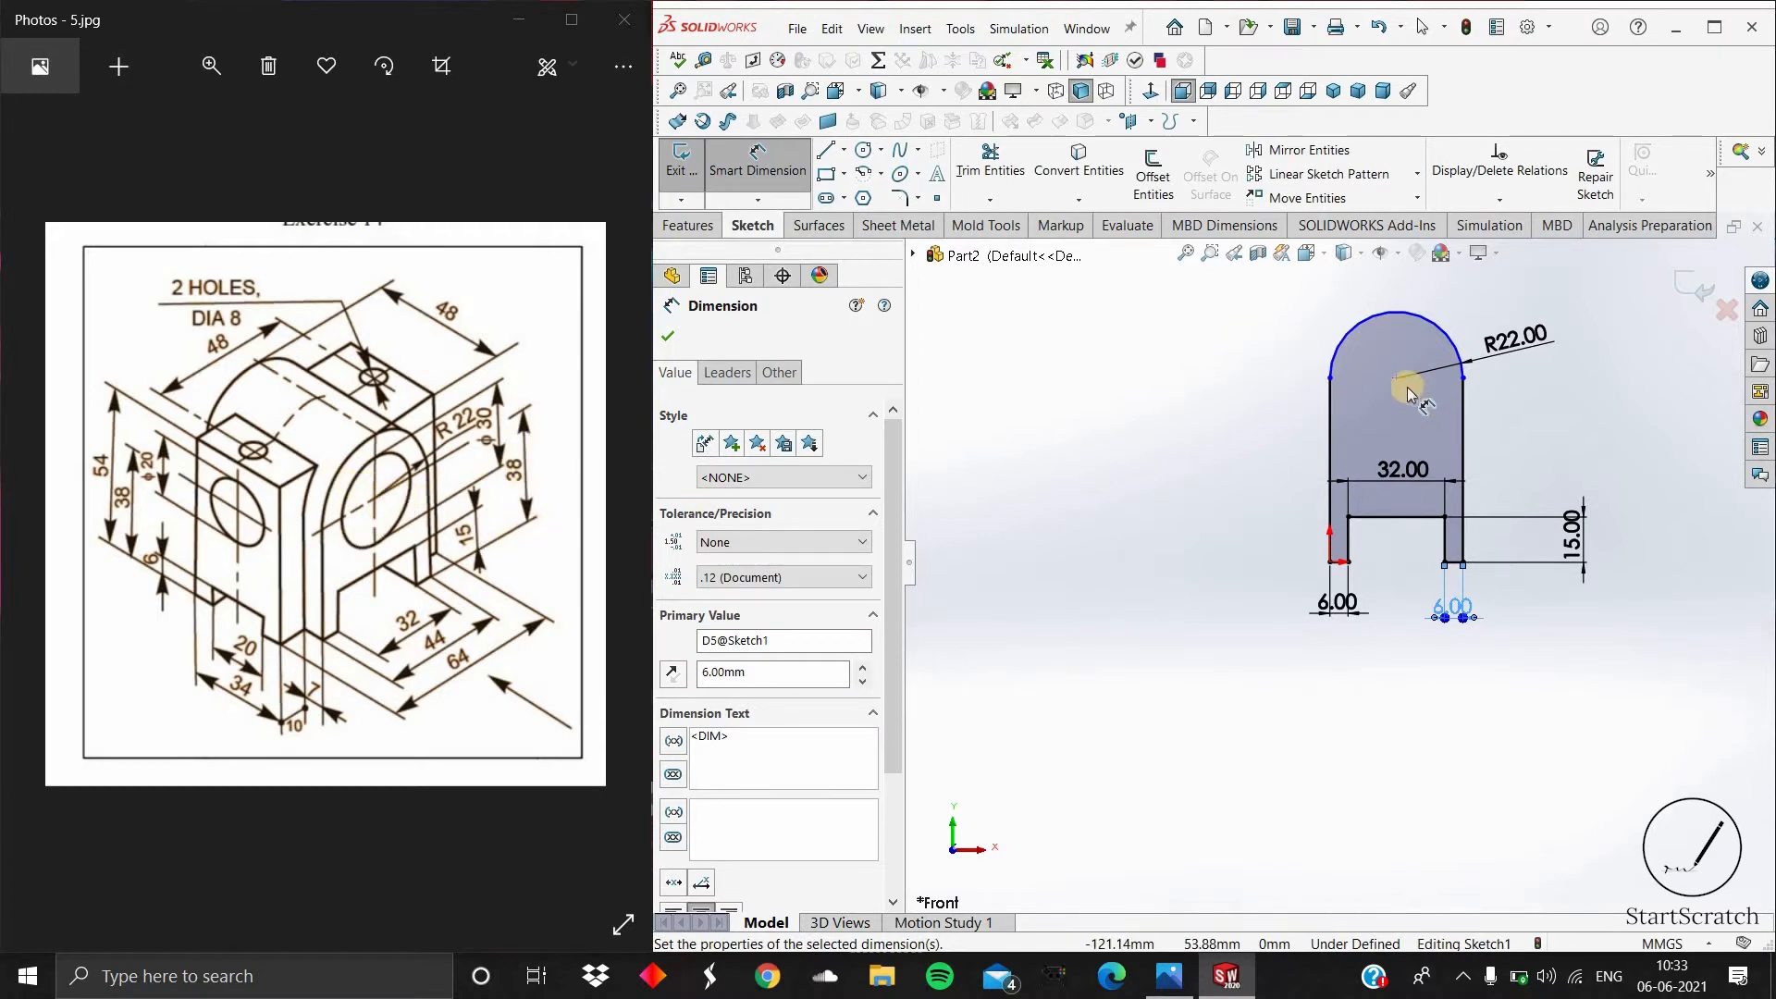
Step: Dimension the vertical distance from the right foot's bottom edge to the arc's centre at 38 mm
left_click(1453, 565)
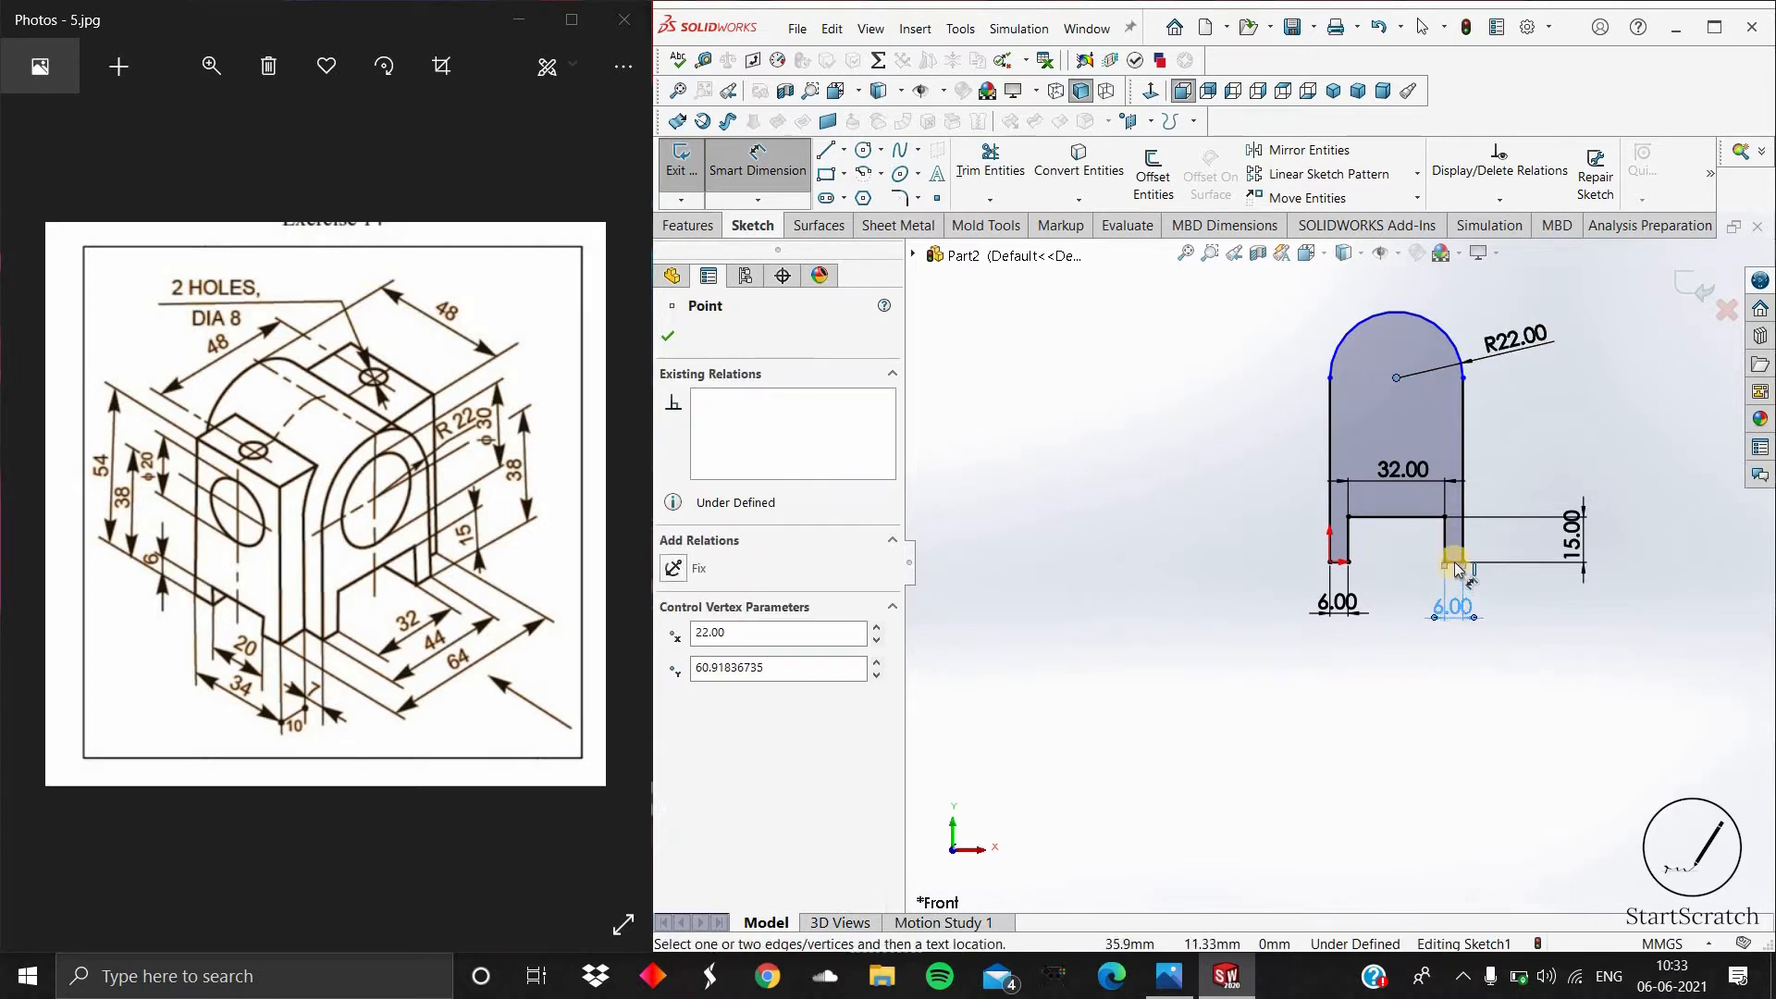
left_click(1453, 563)
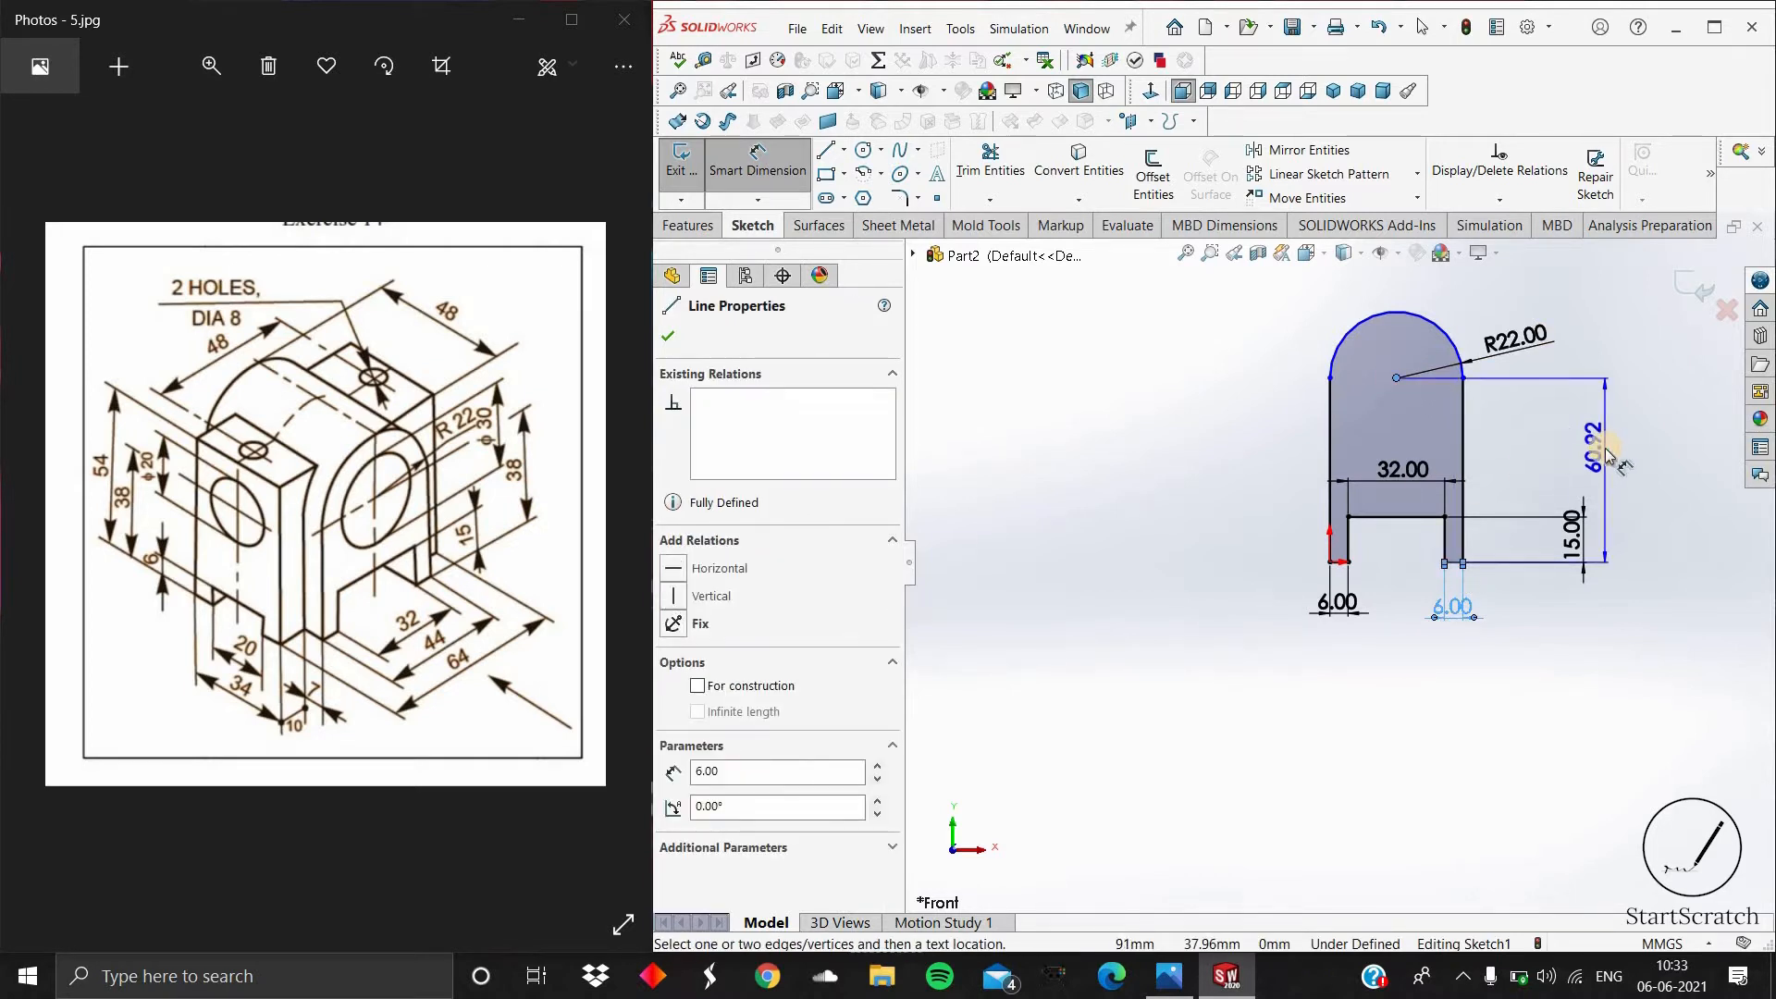
left_click(1607, 453)
type("38")
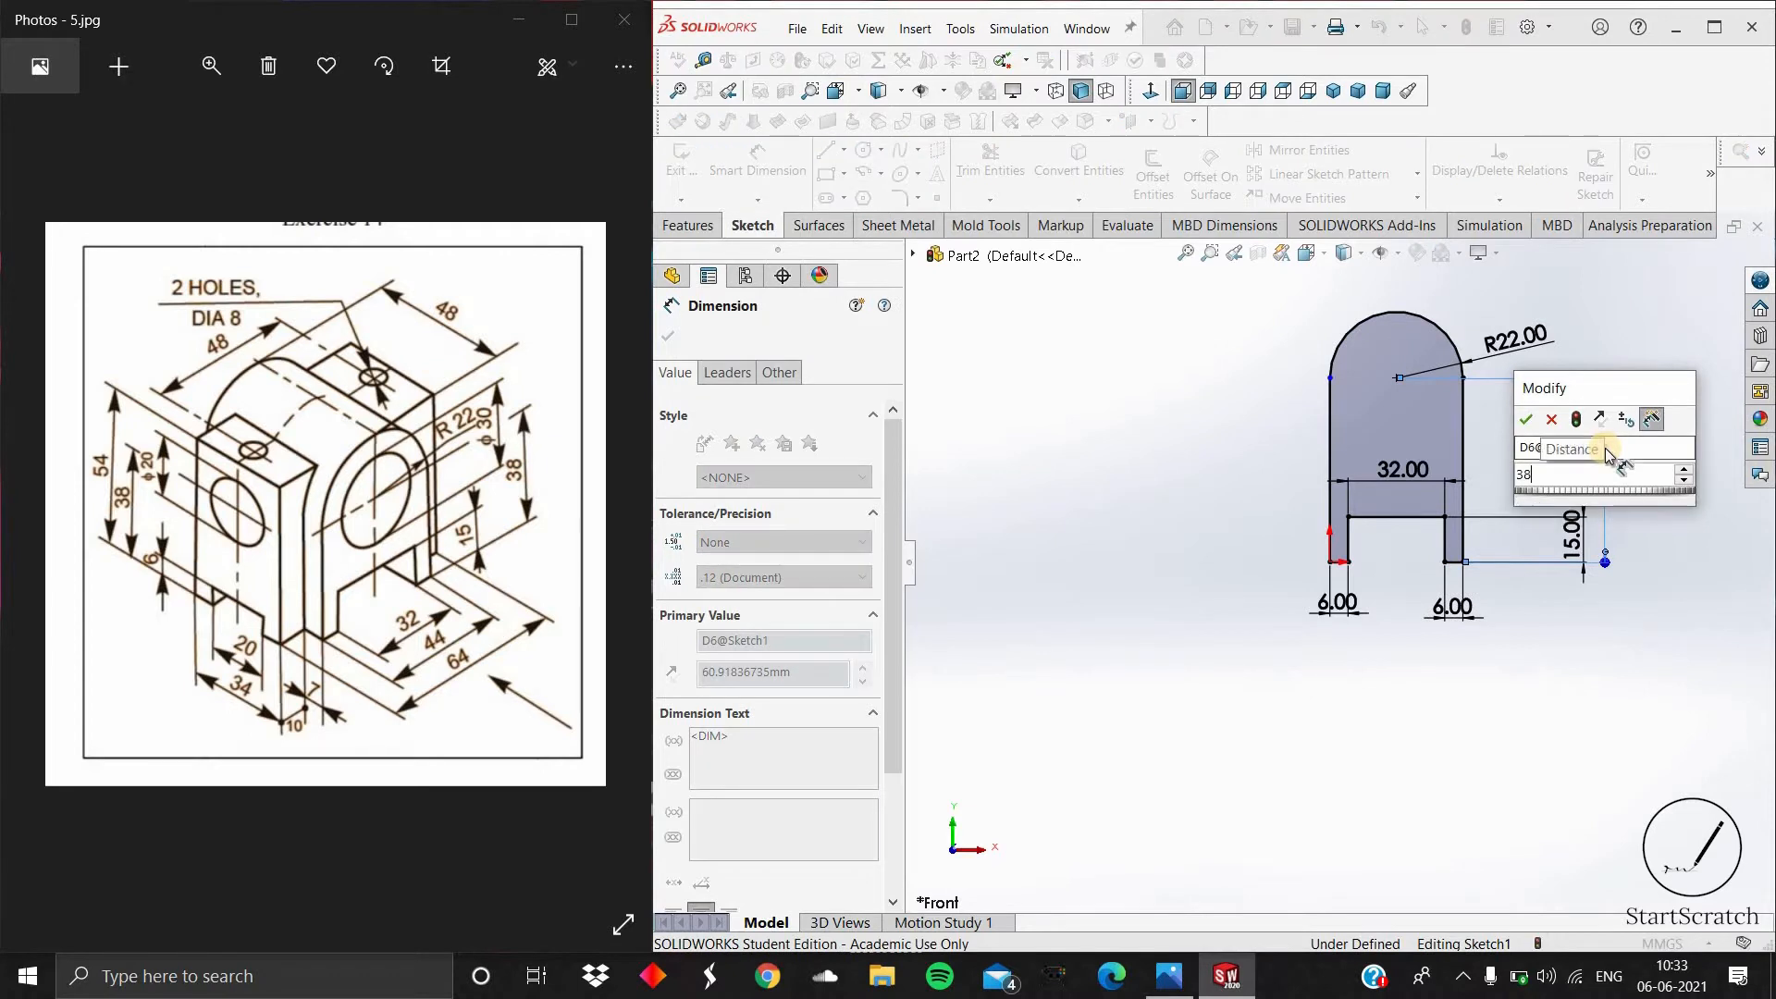
key("Return")
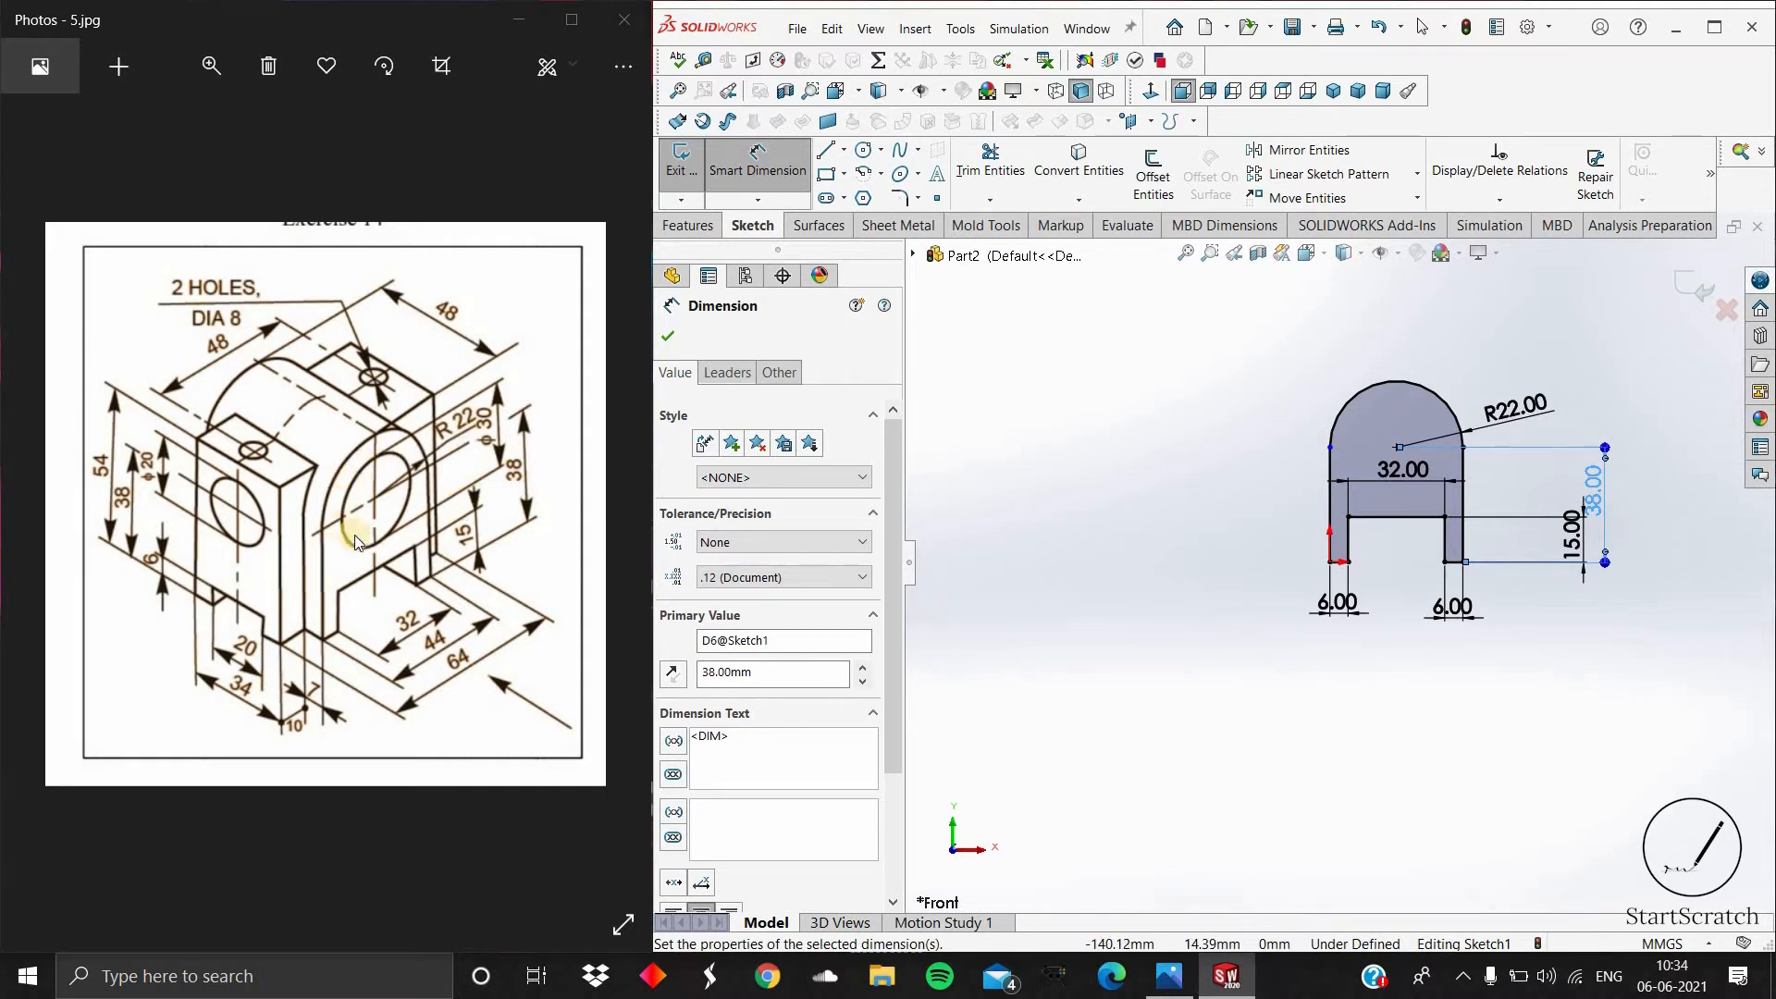
Step: Draw a circle centred on the arc's centre point and dimension its diameter at 30 mm
left_click(860, 153)
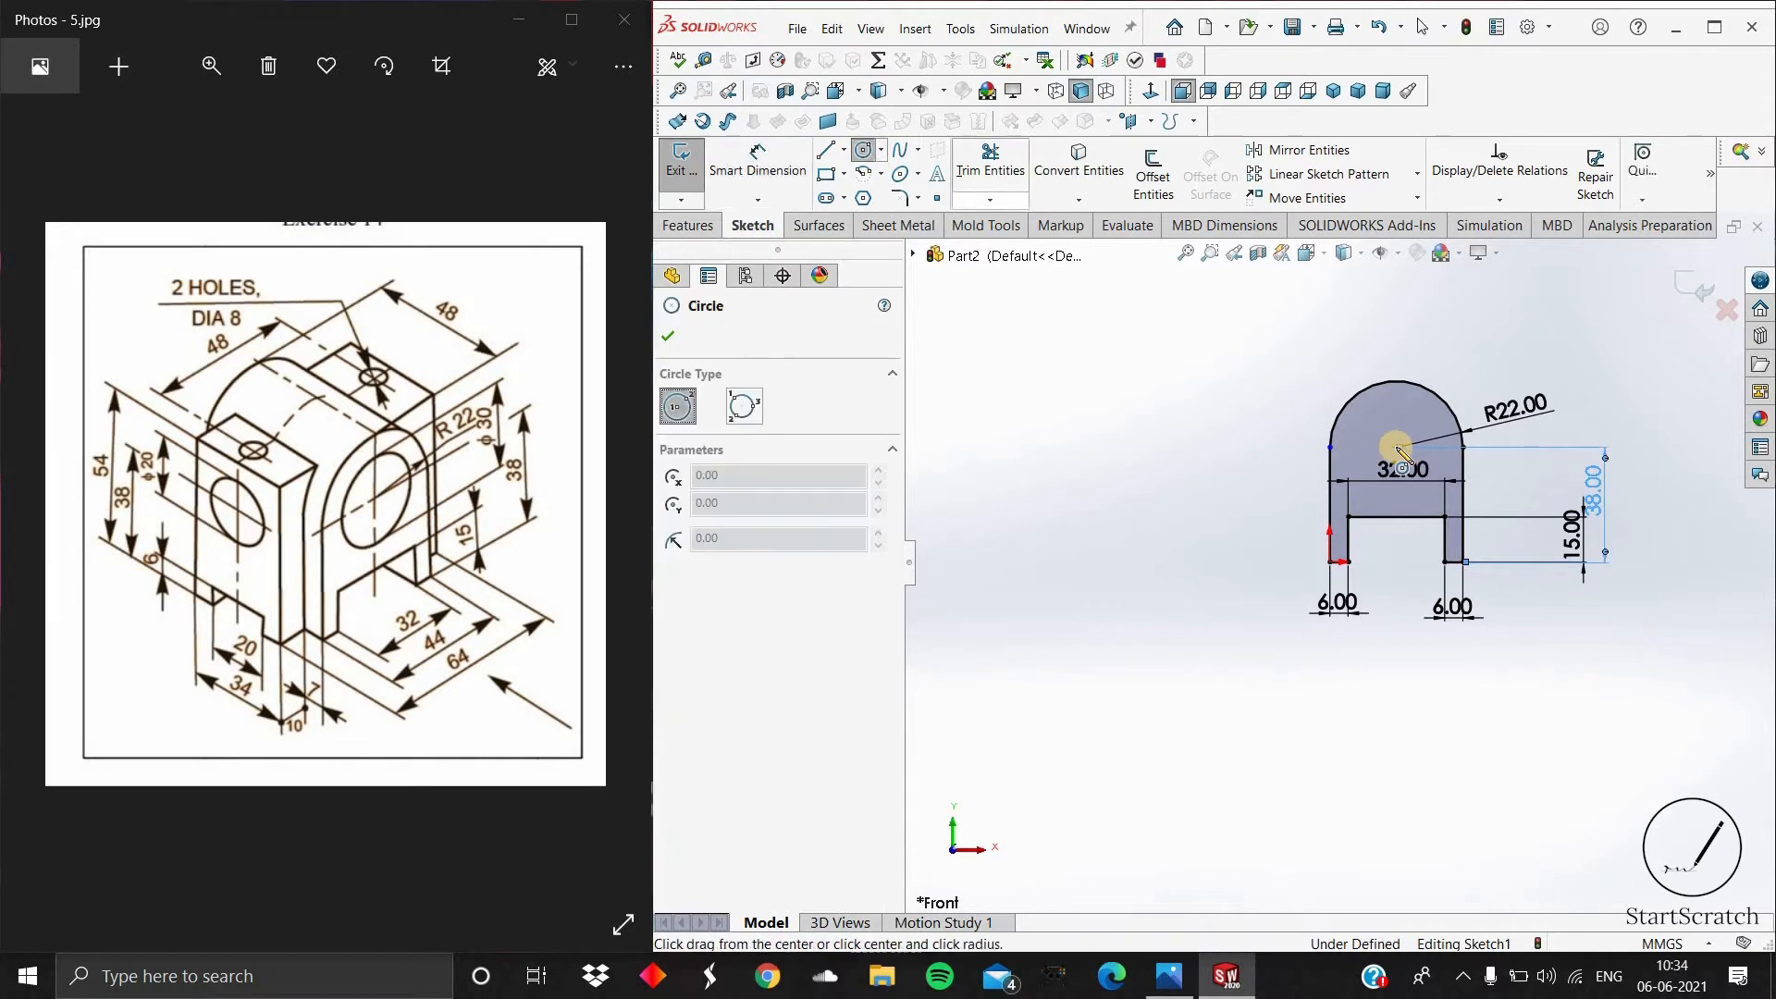
left_click(1397, 446)
left_click(1429, 433)
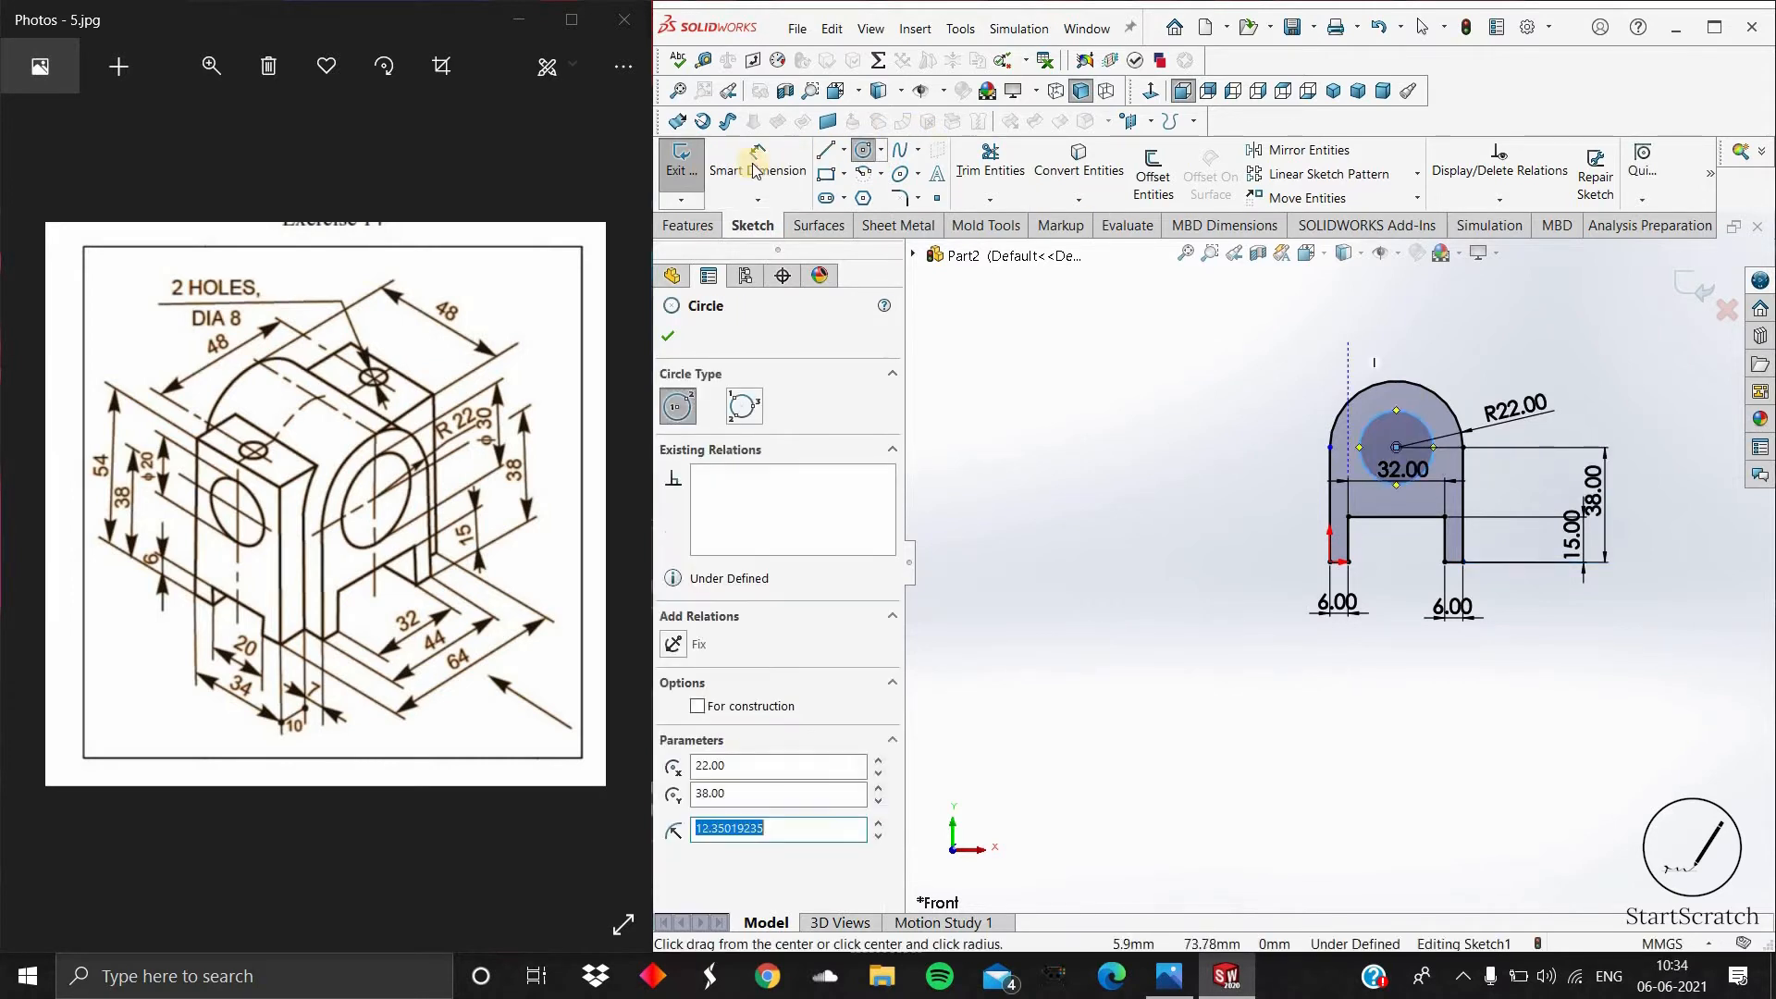
left_click(757, 165)
left_click(1422, 422)
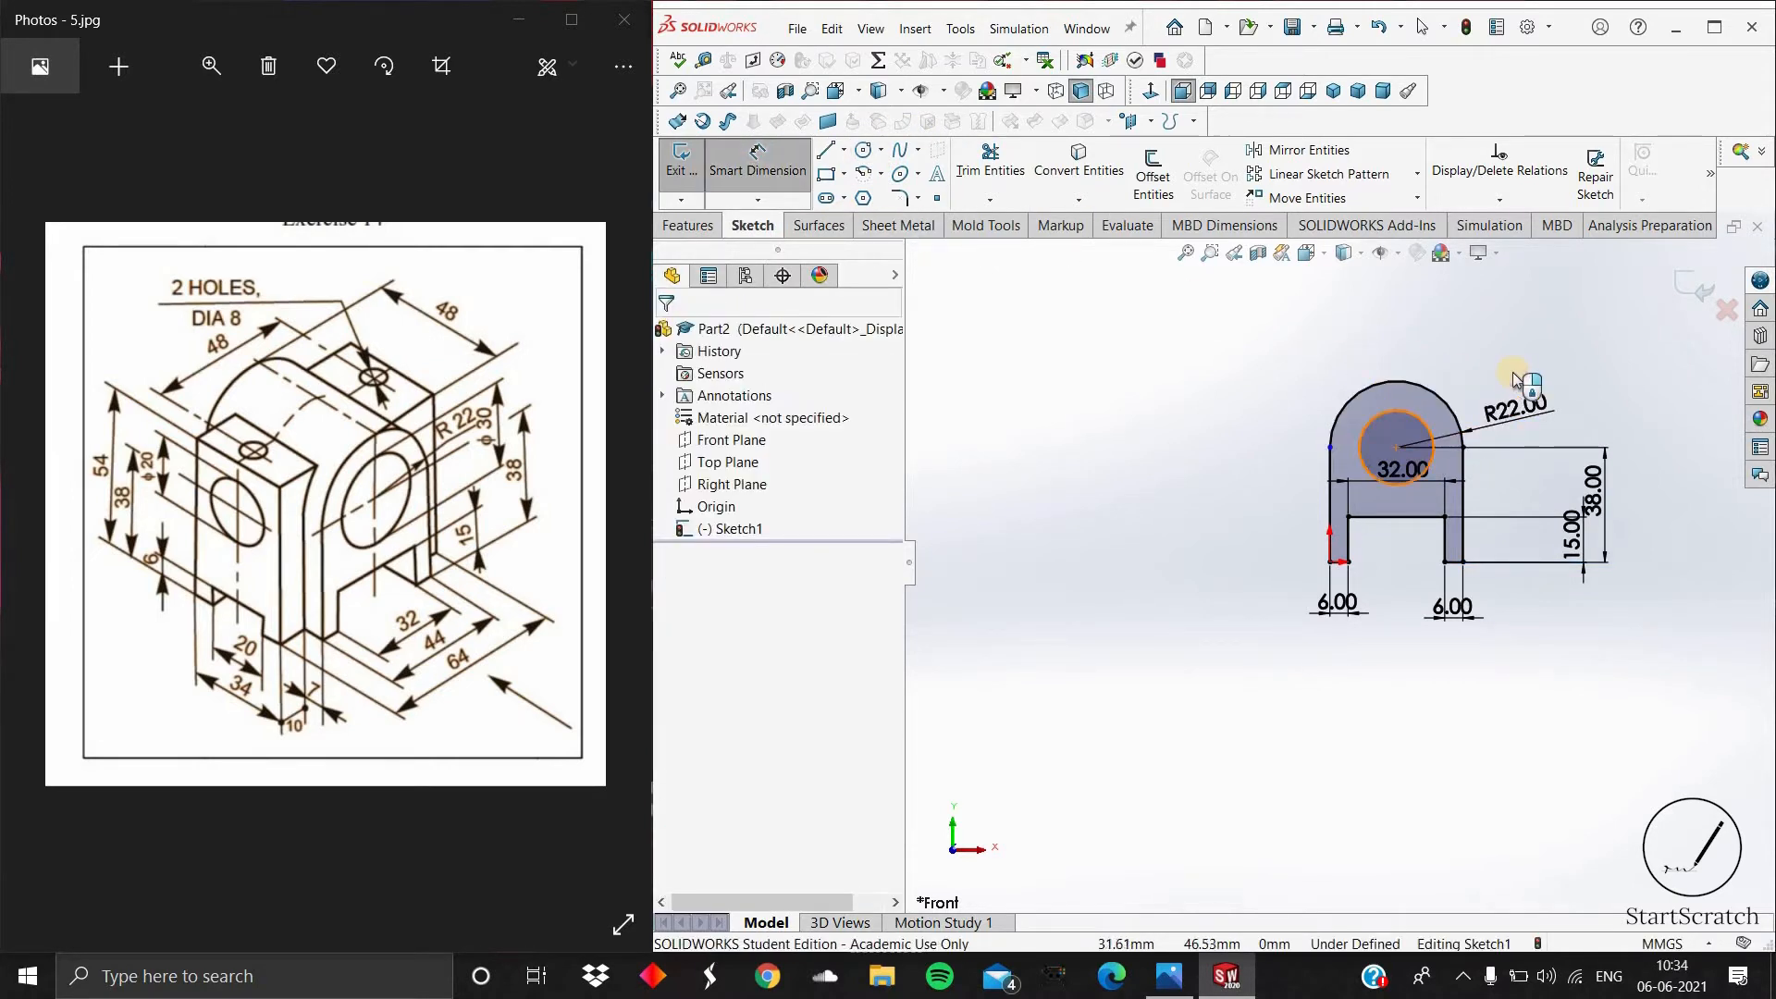
left_click(1514, 377)
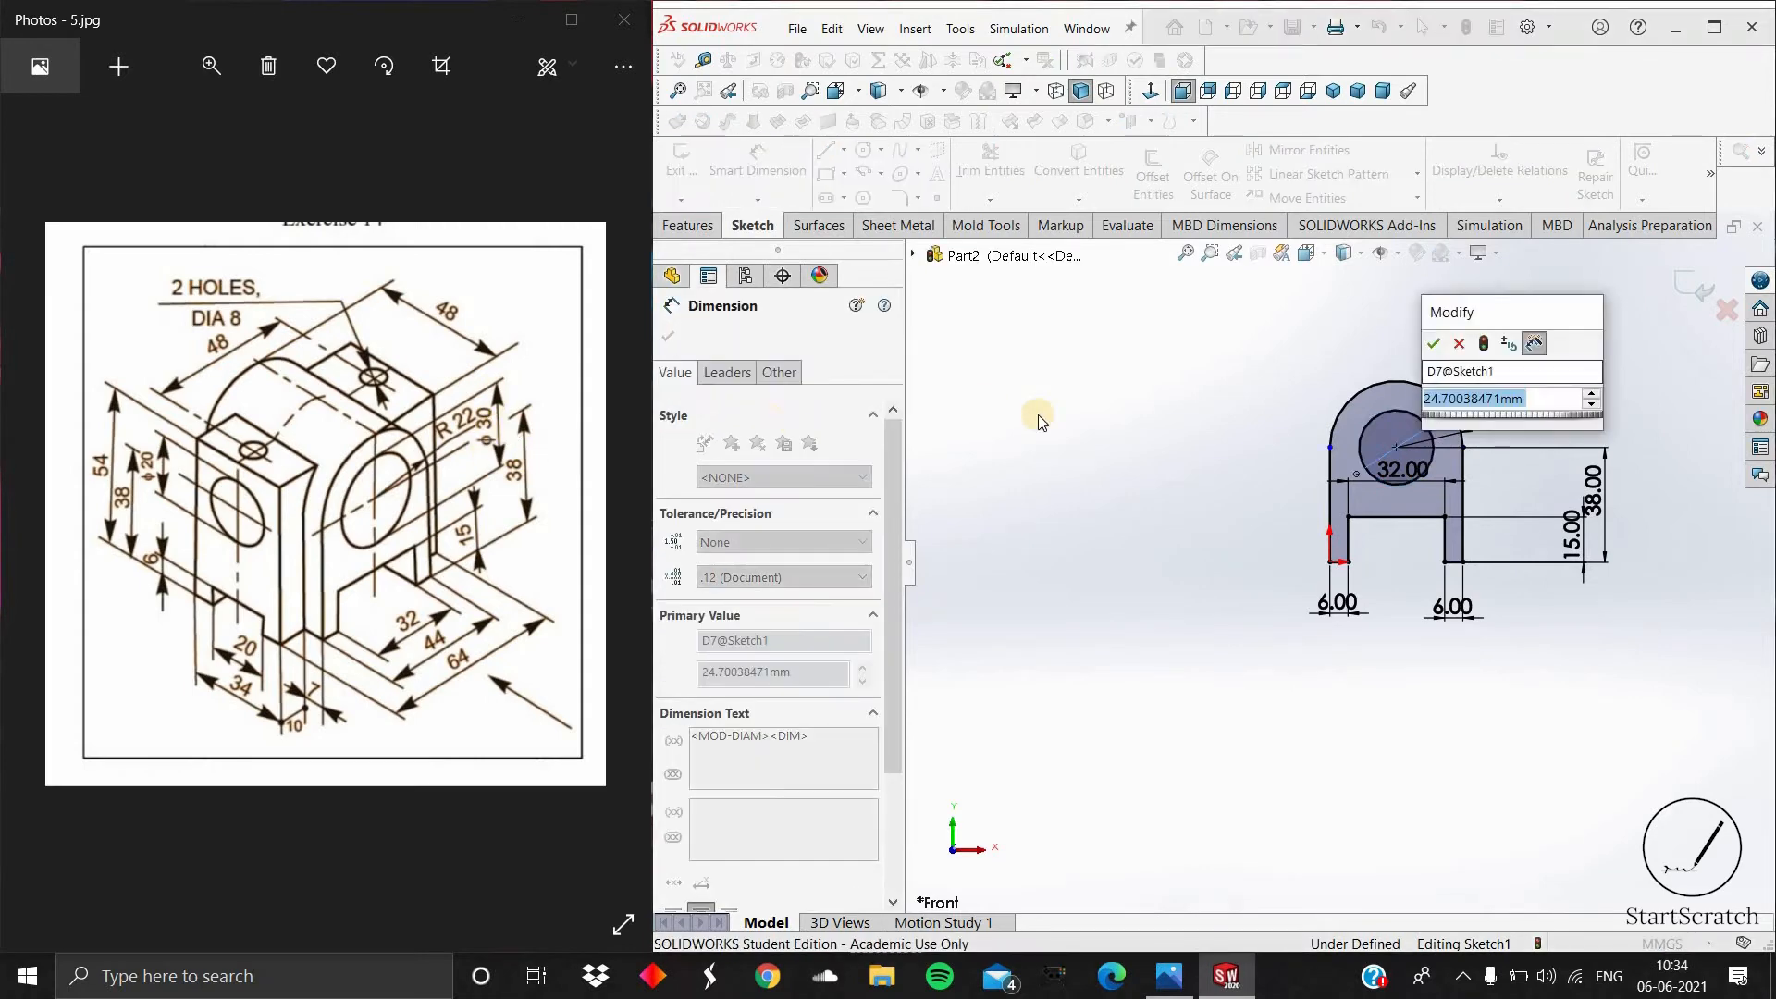
type("30")
key("Return")
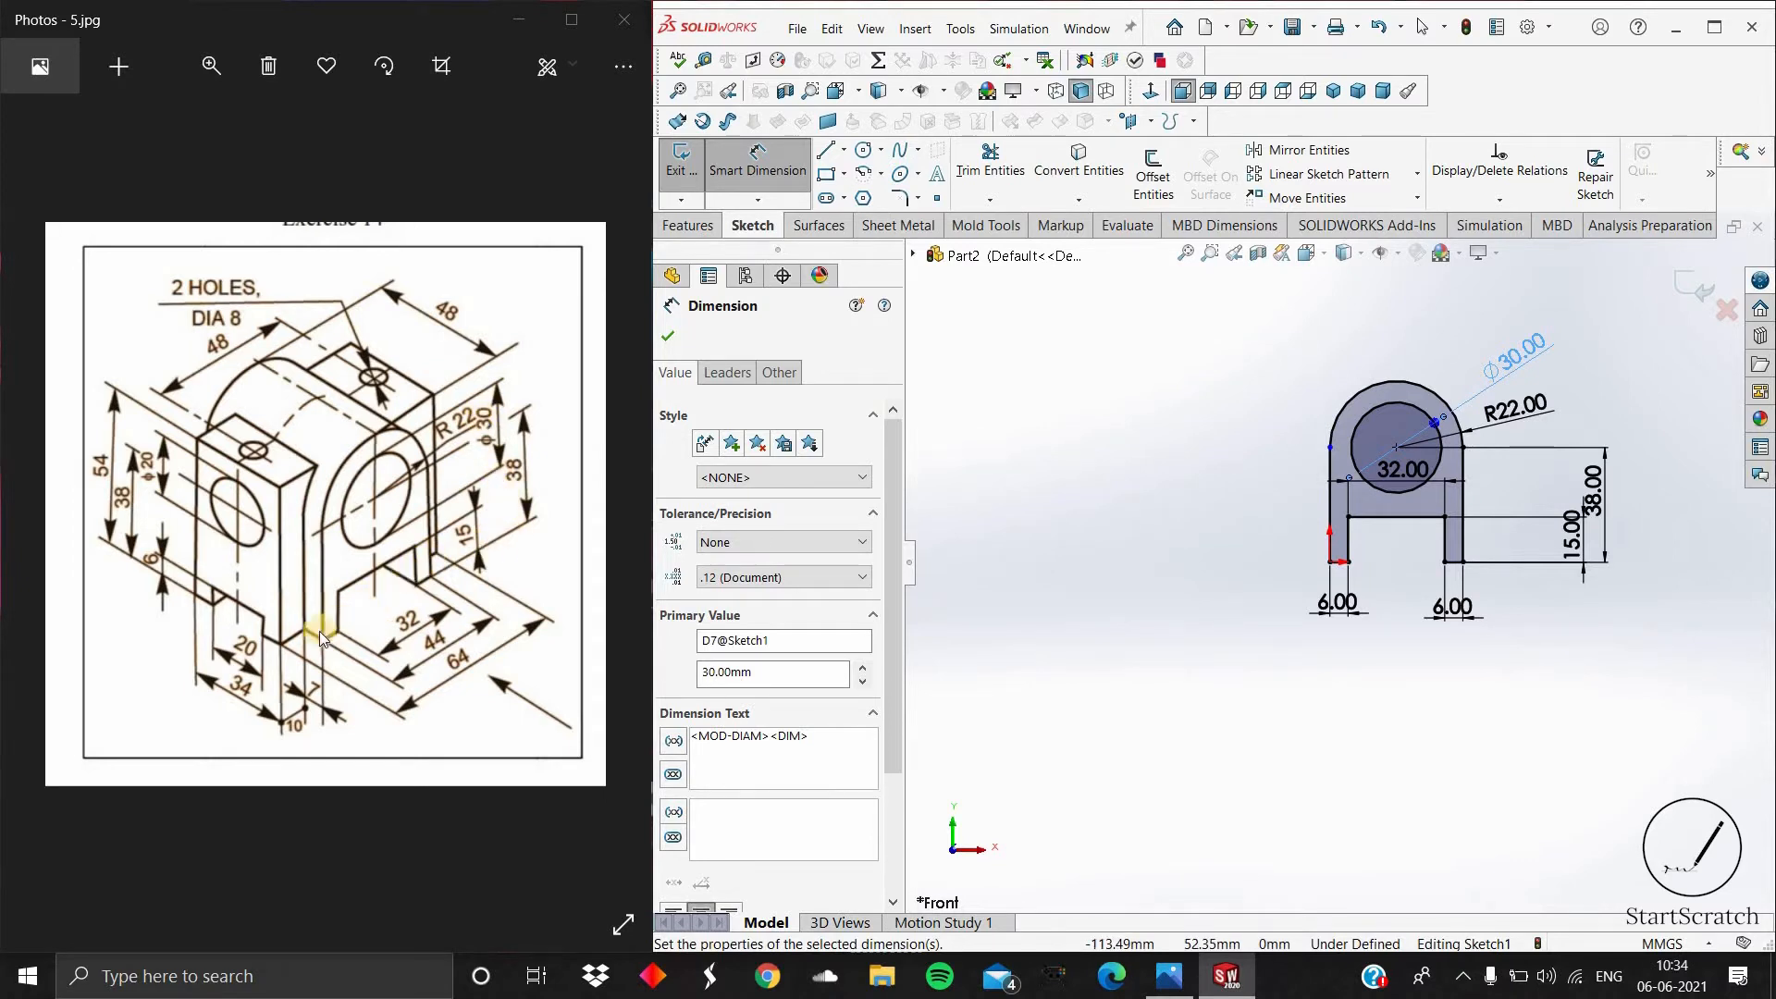
left_click(678, 337)
Step: Extrude the arched profile as a blind boss to a depth of 48 mm
left_click(713, 222)
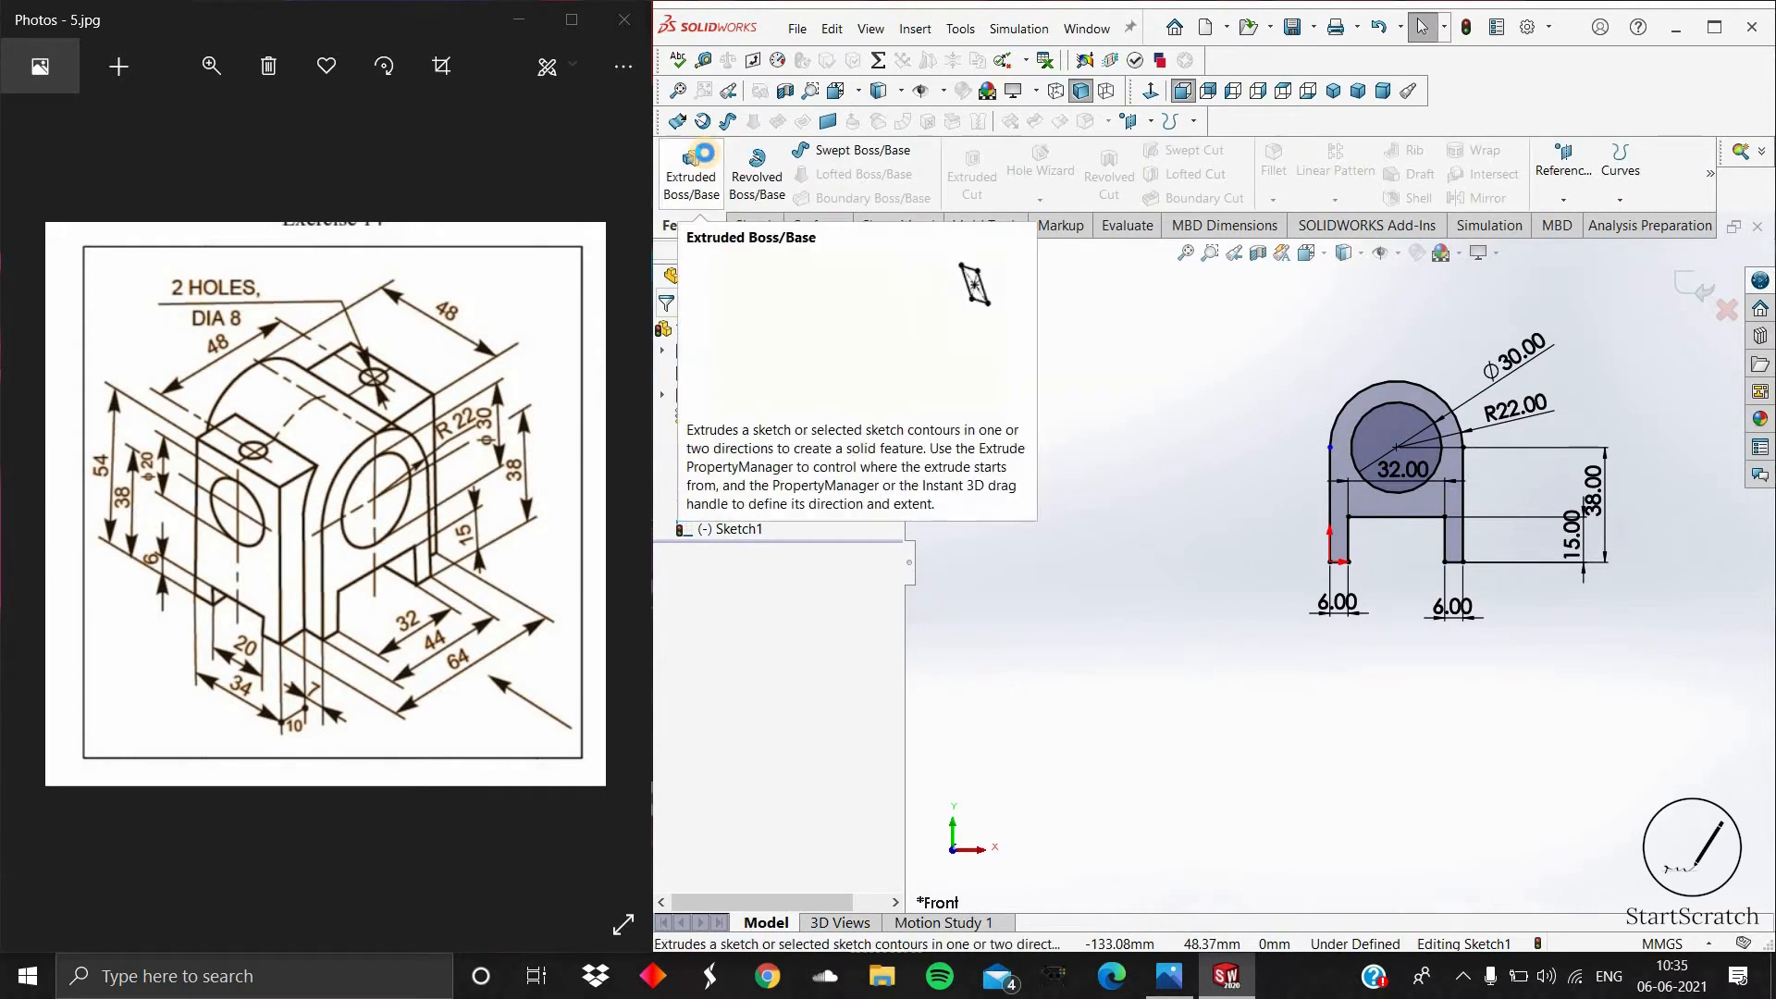
left_click(708, 160)
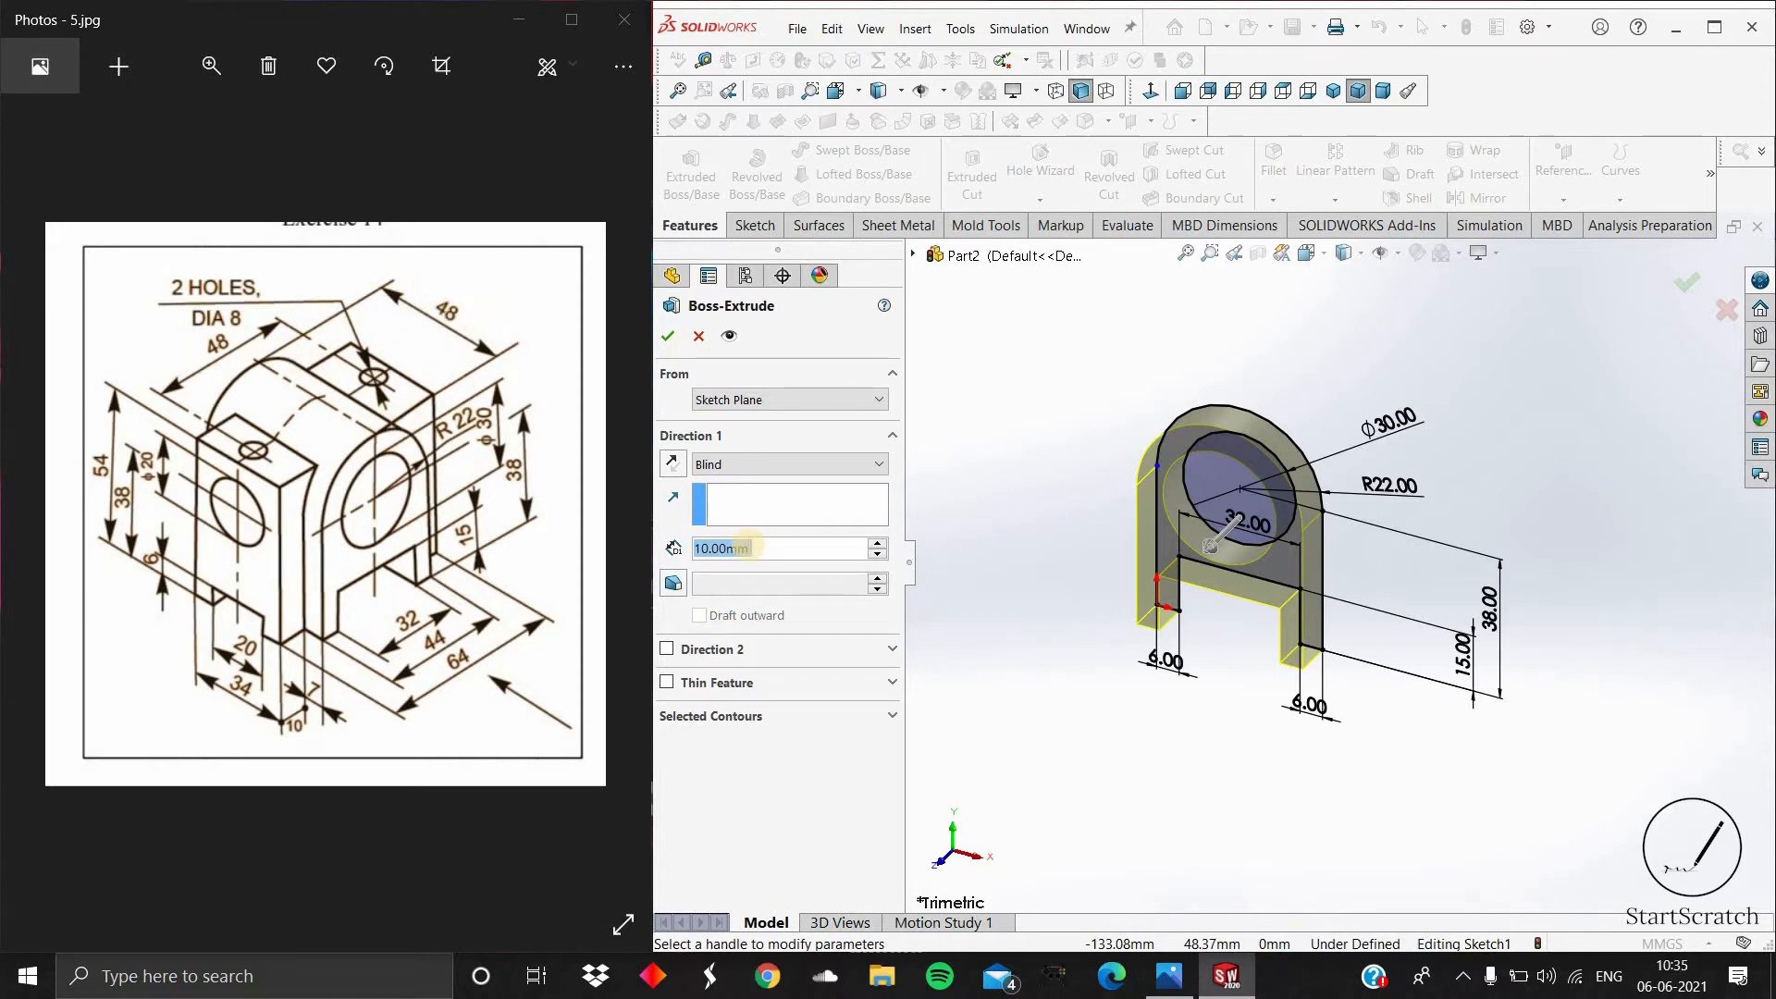
type("48")
key("Return")
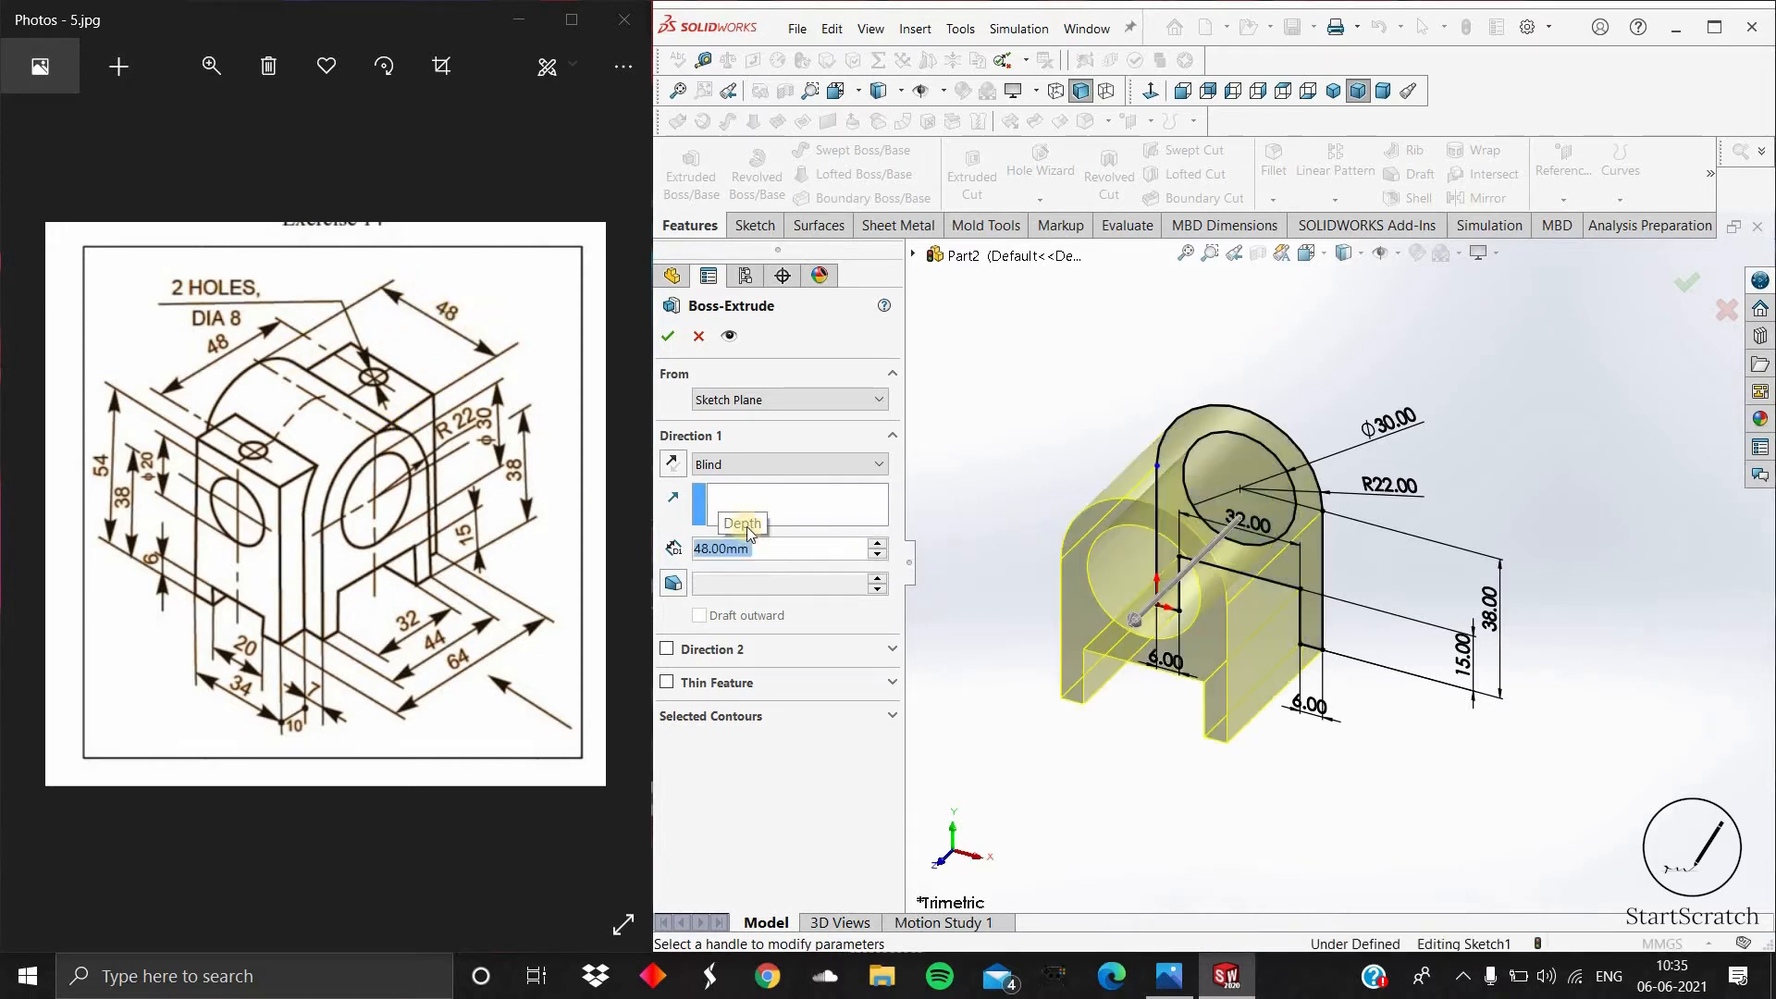
left_click(665, 338)
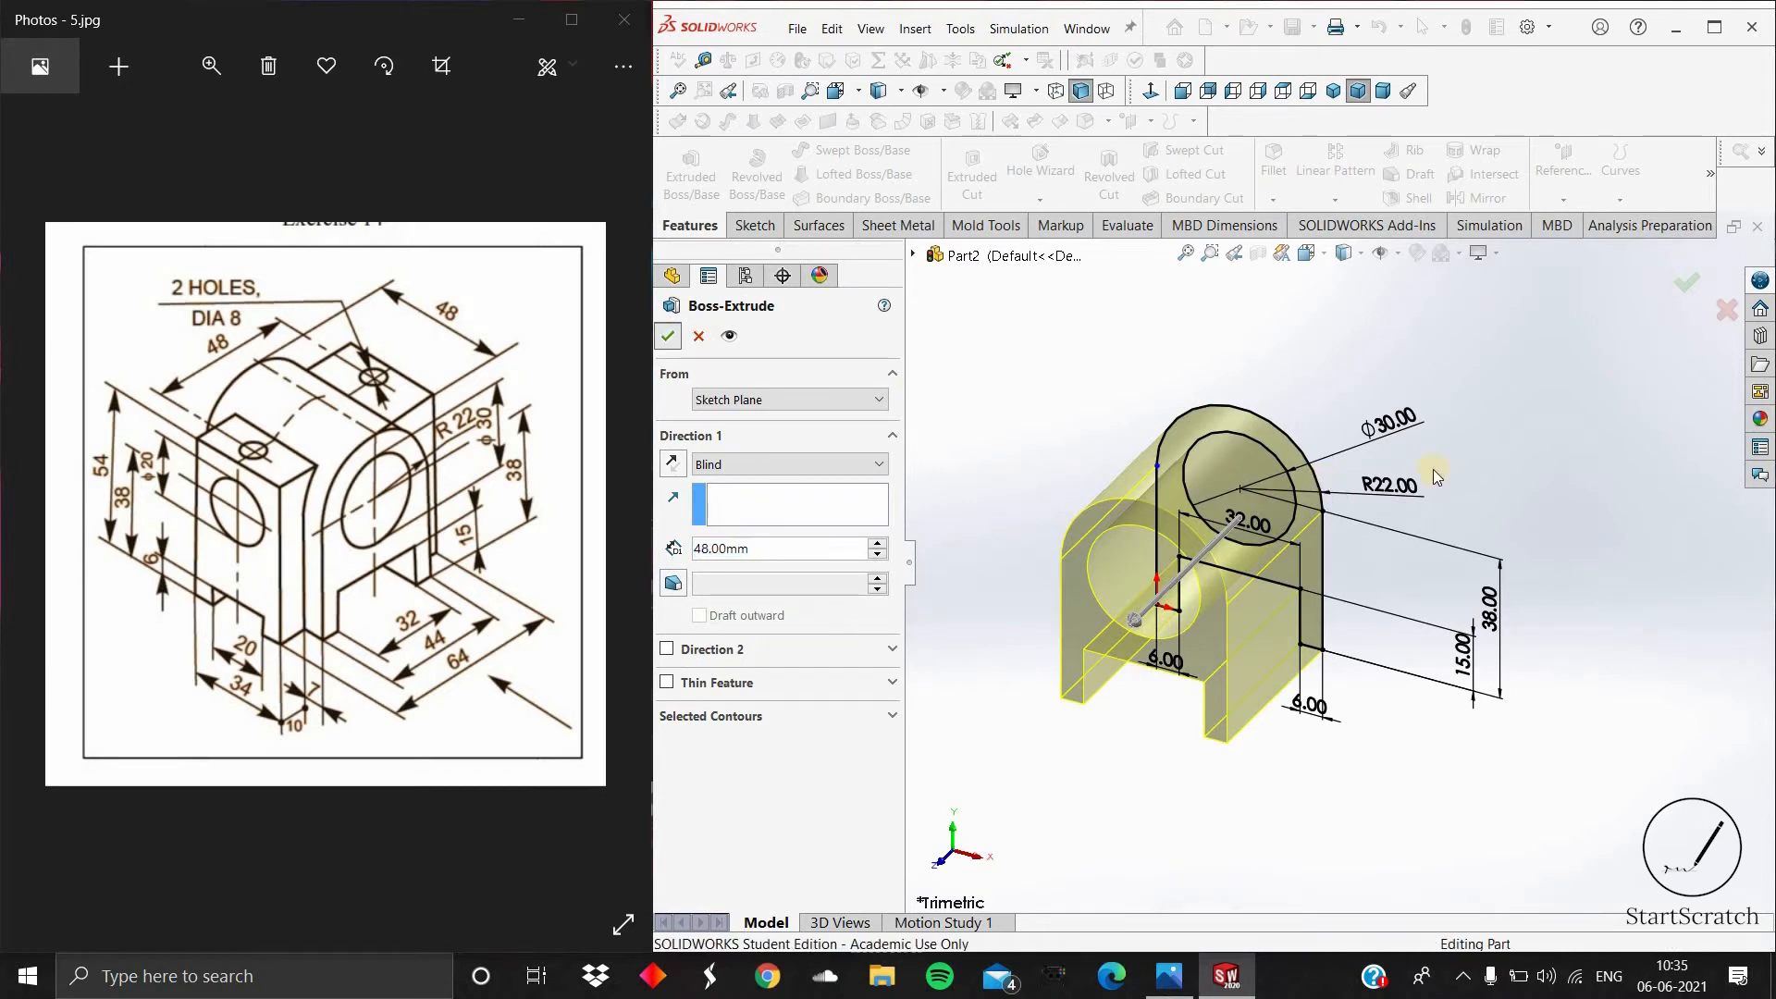
Step: Create a reference plane offset 10 mm outward from the body's flat left side face
scroll(1380, 529, "up", 3)
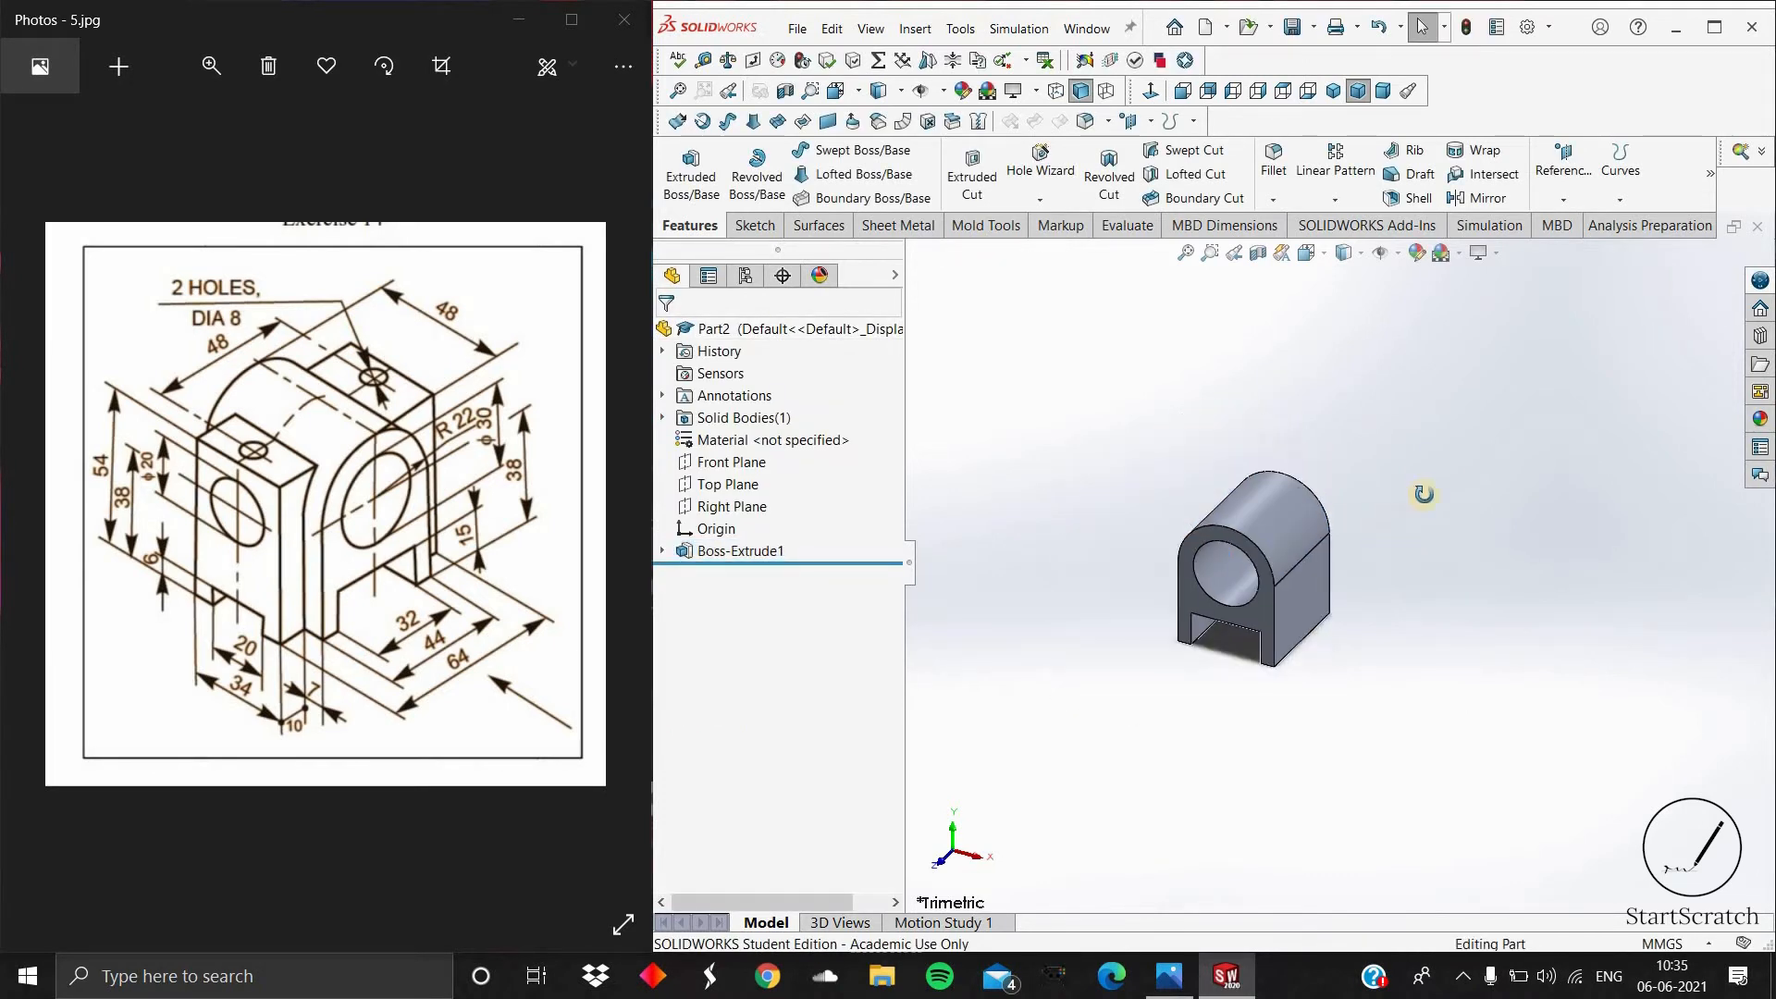
middle_click_drag(1424, 496, 1330, 532)
scroll(1360, 518, "down", 3)
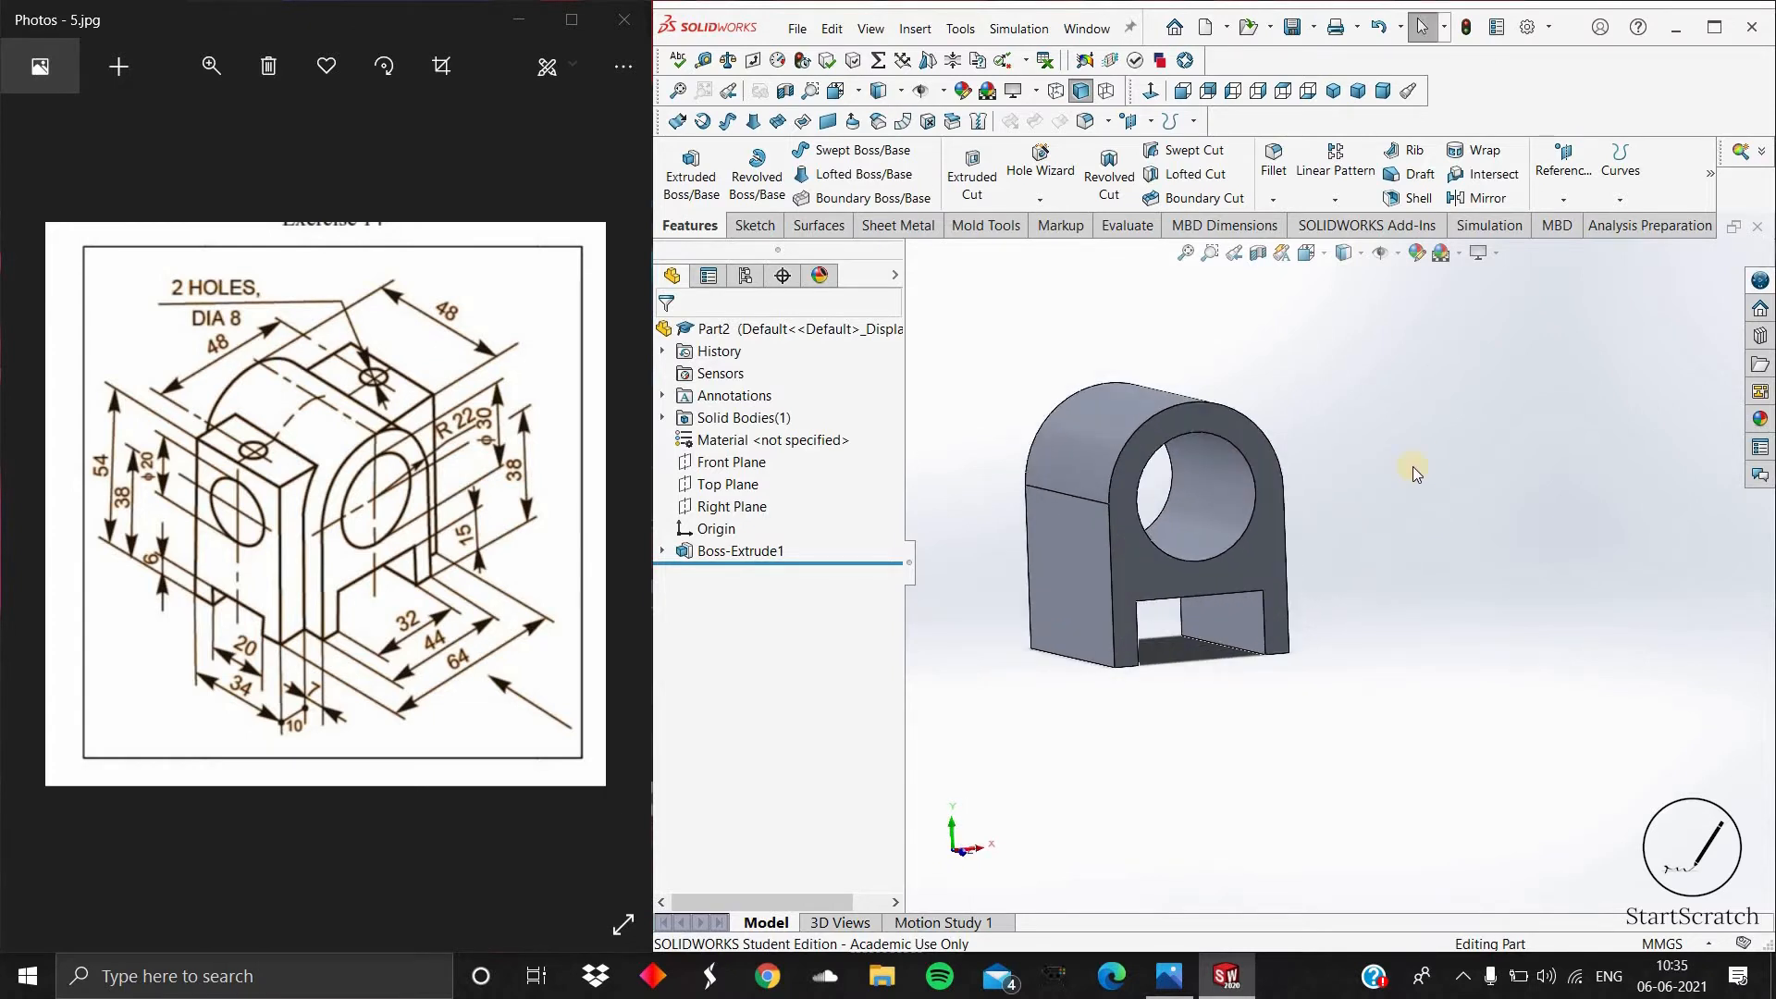
left_click(1563, 198)
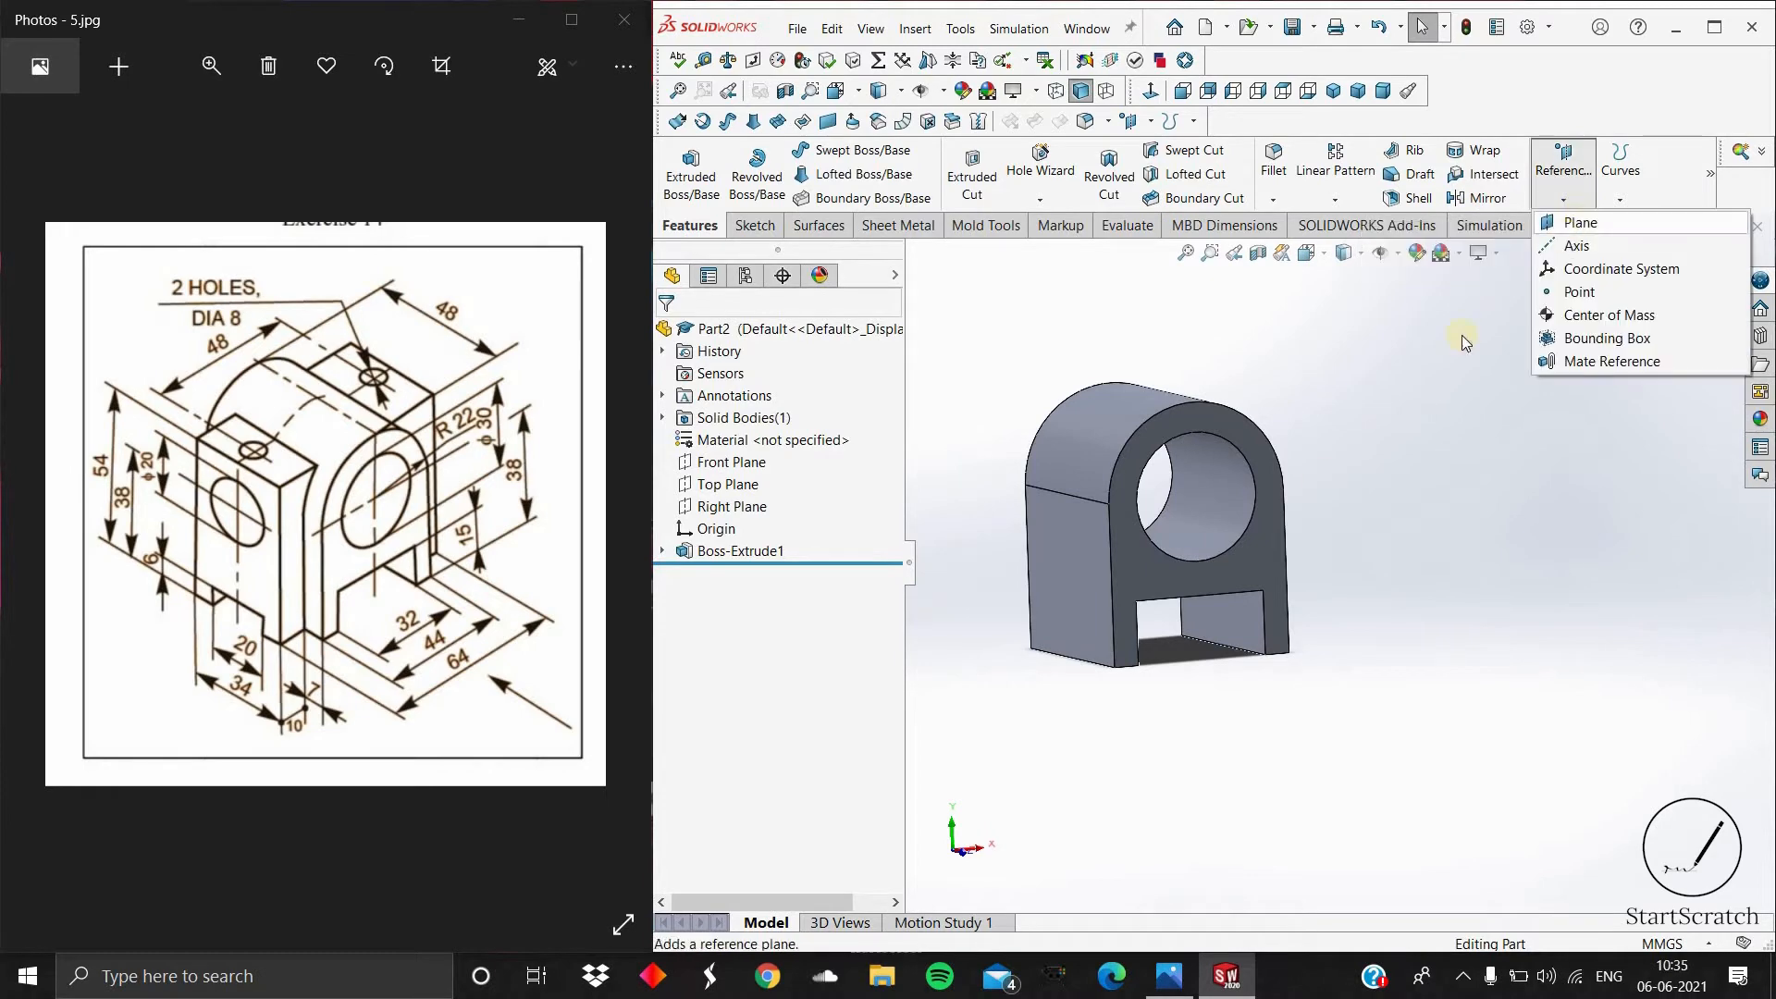
left_click(1582, 222)
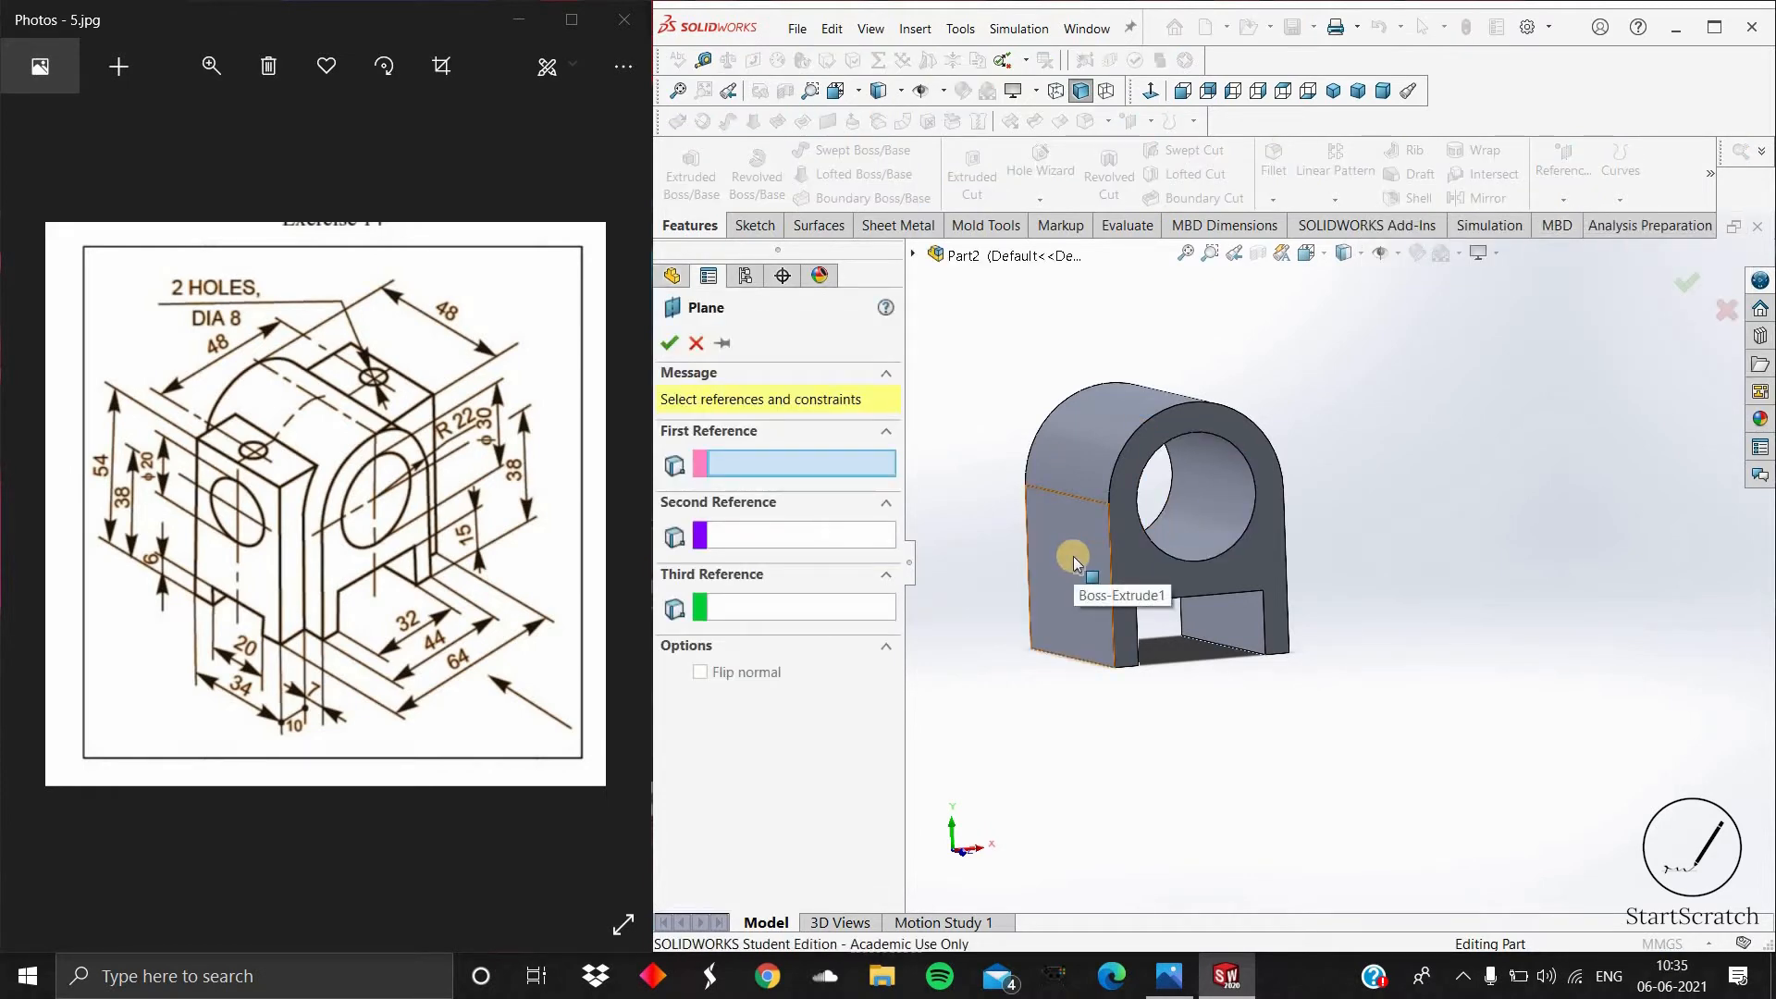
left_click(1074, 559)
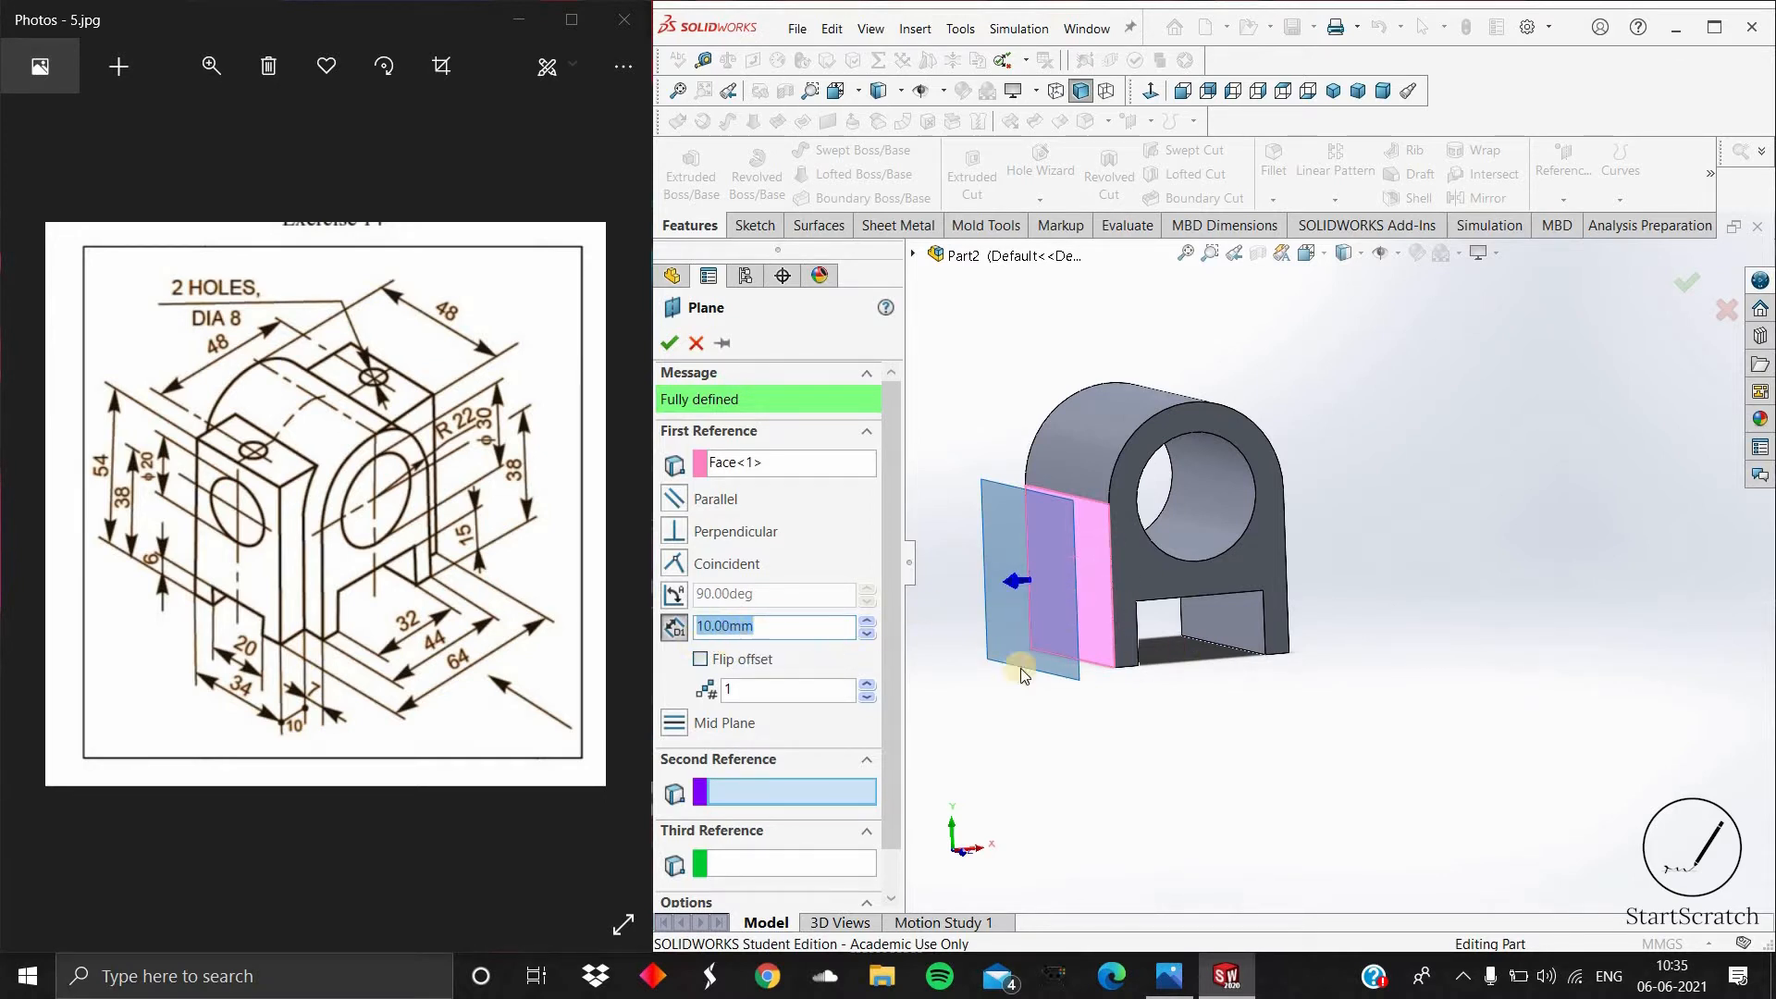
left_click(672, 343)
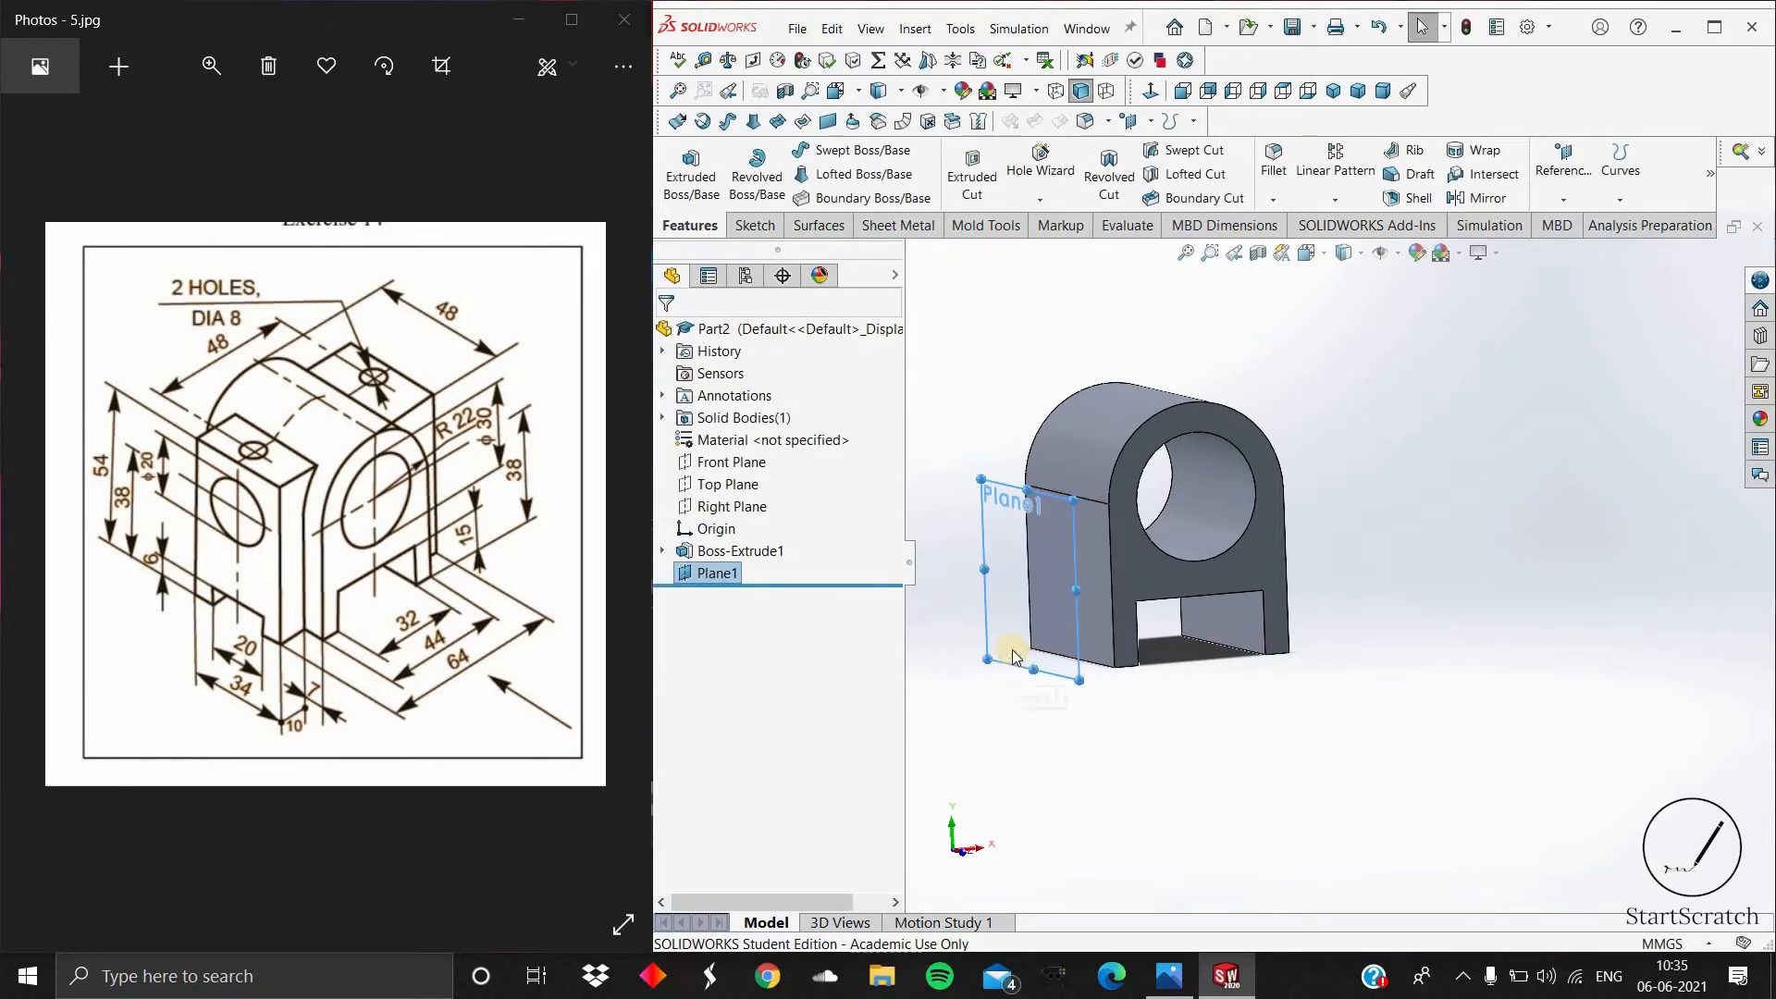
Step: Sketch a closed profile on the offset plane, about 39 mm wide and 51 mm high, with a bottom notch about 28 mm wide
right_click(1014, 655)
left_click(1052, 623)
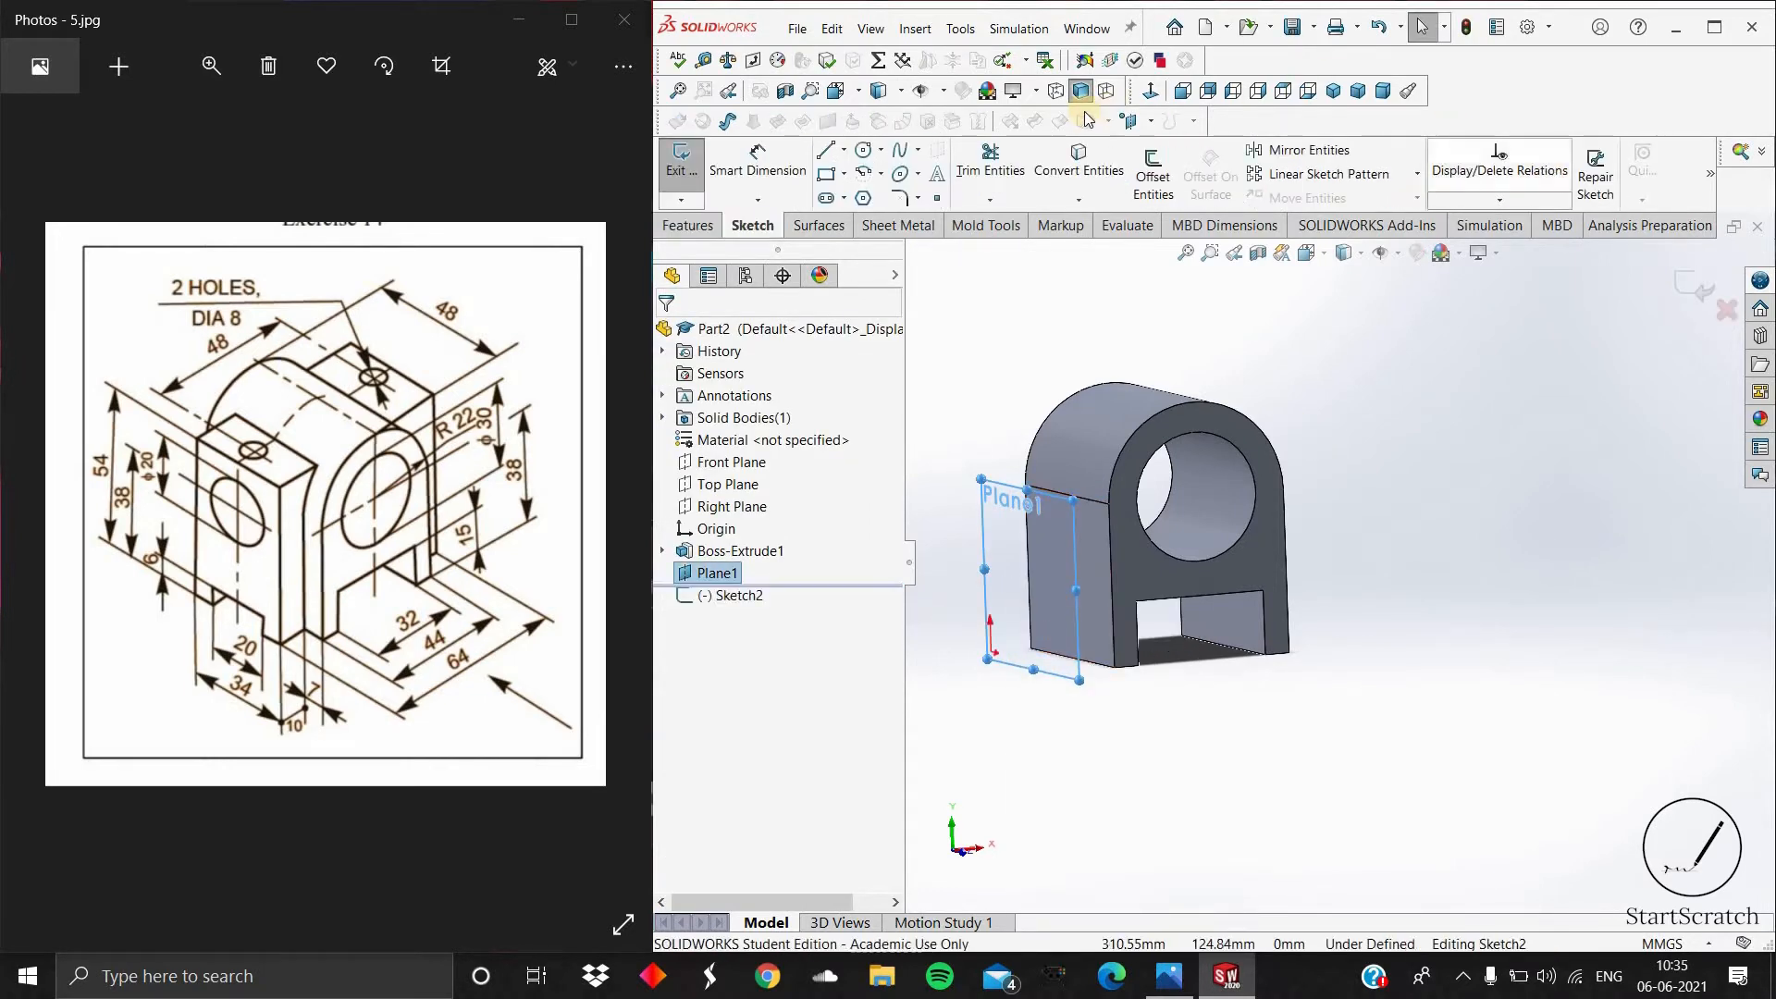
left_click(1149, 92)
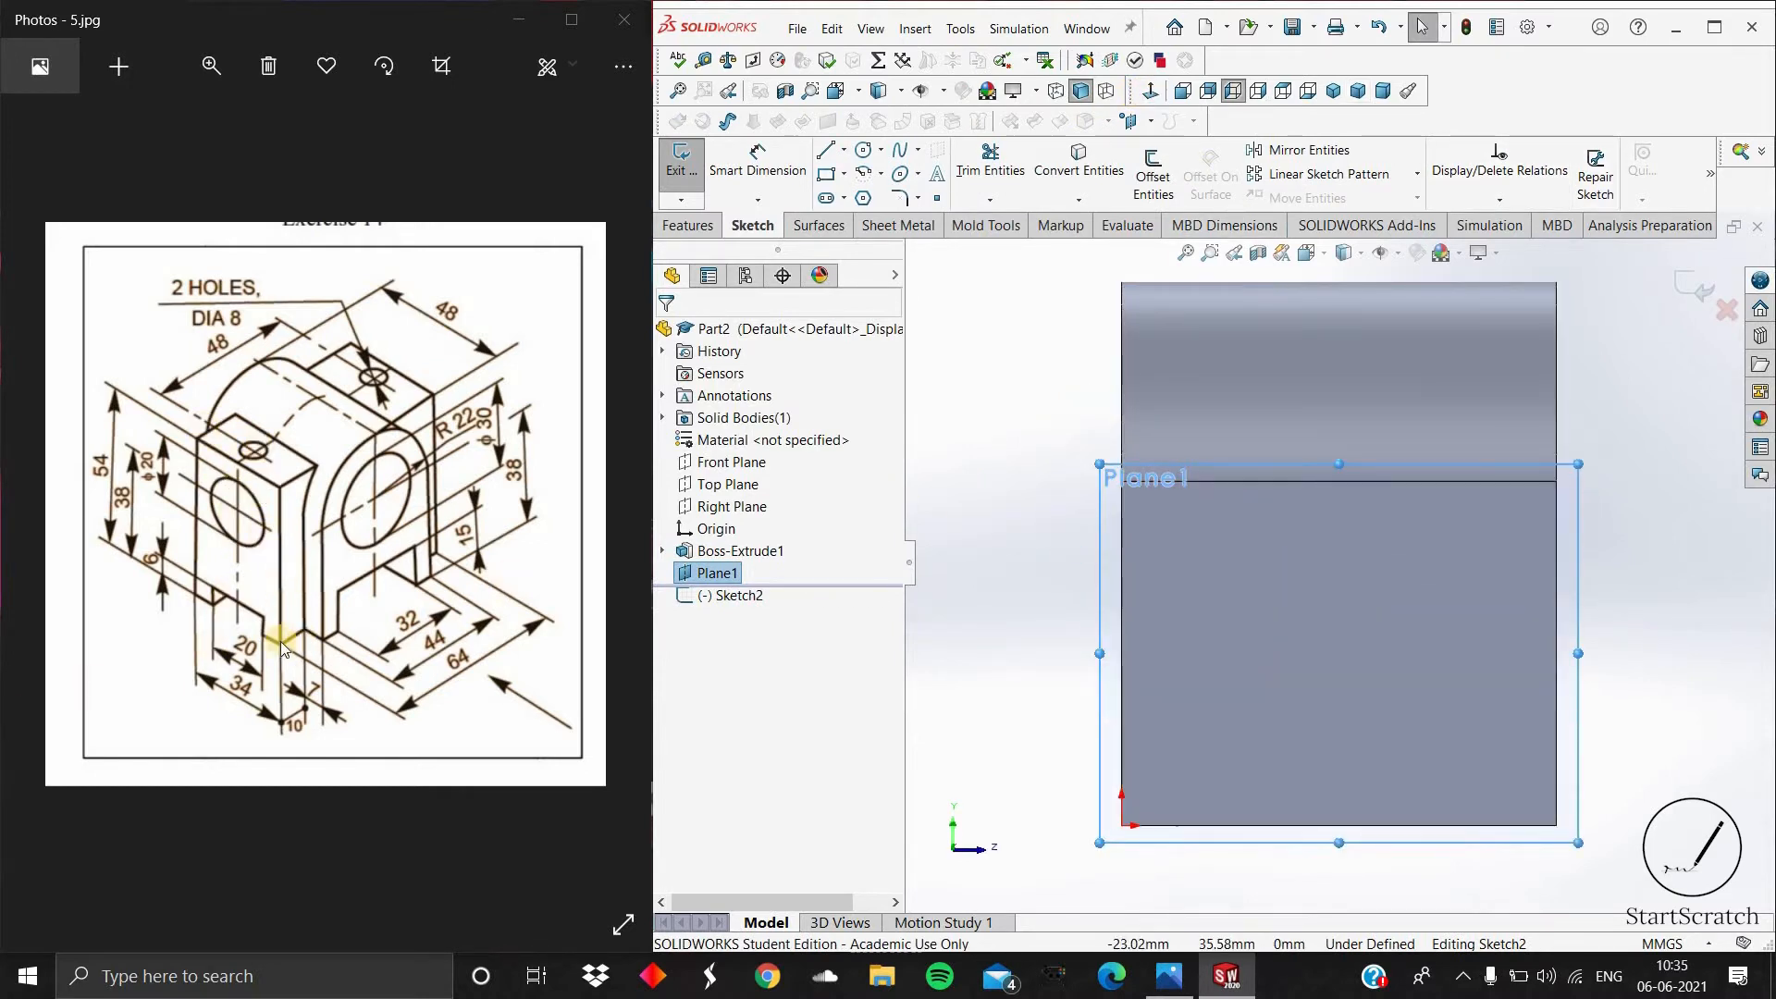
left_click(825, 149)
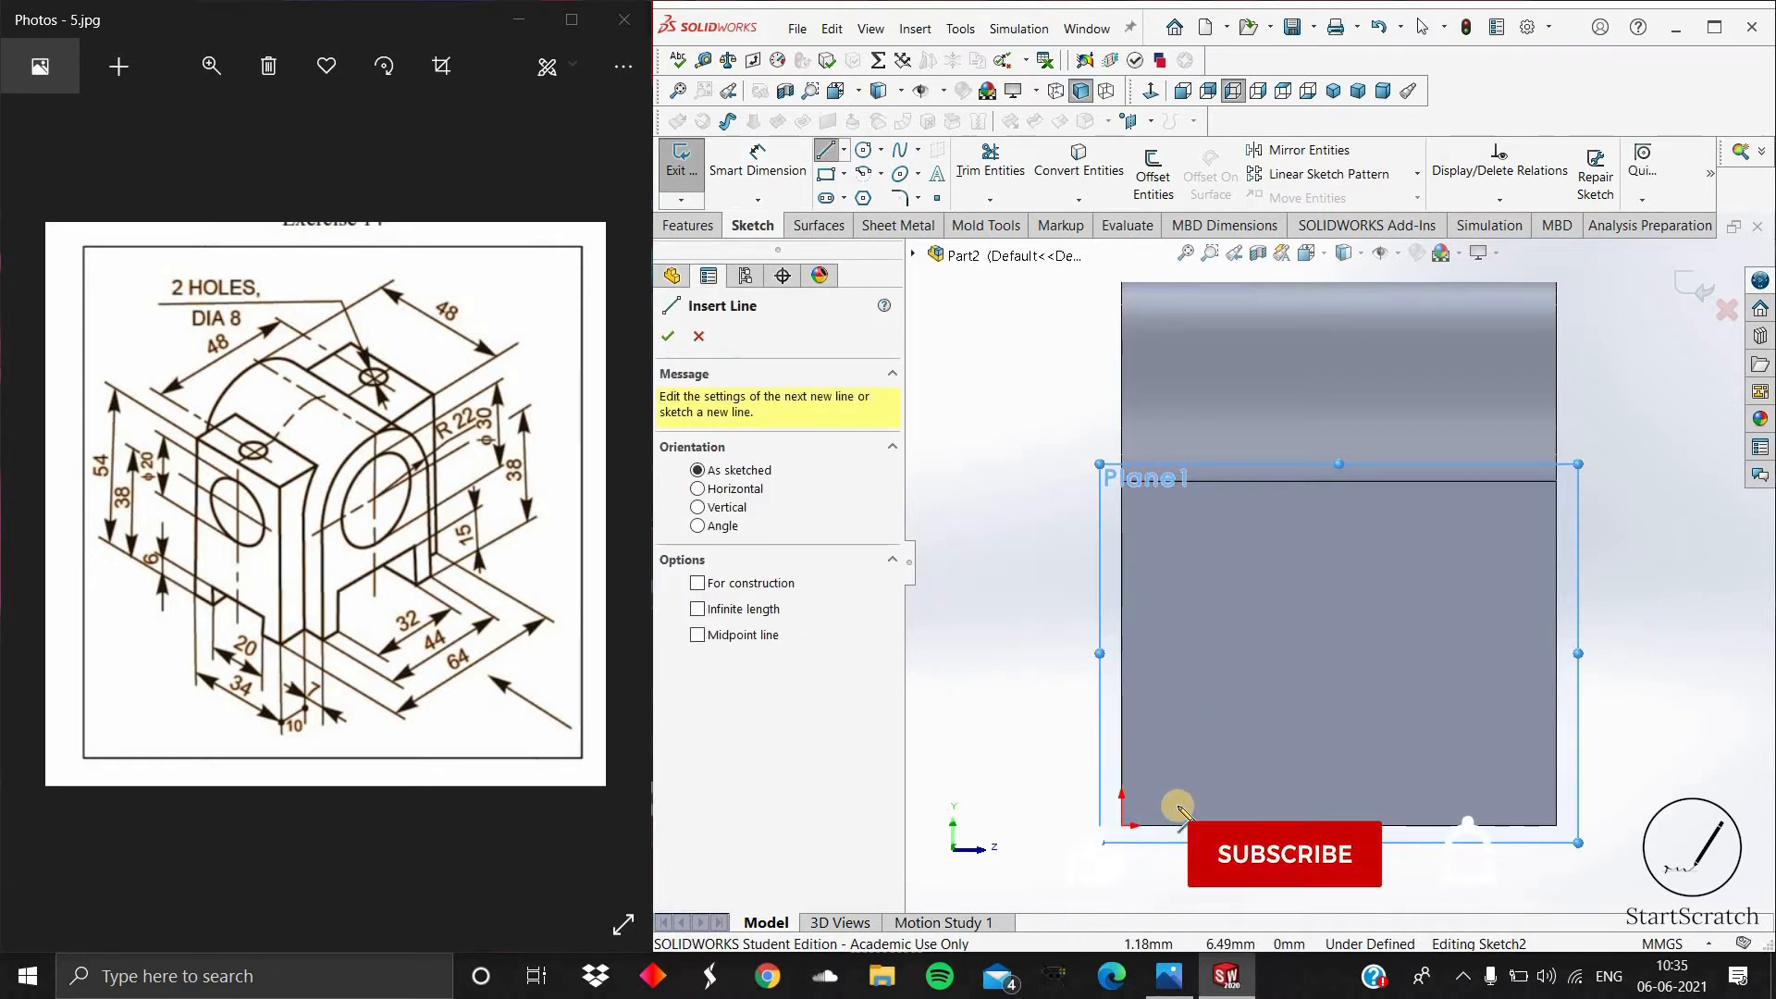
left_click_drag(1161, 827, 1163, 546)
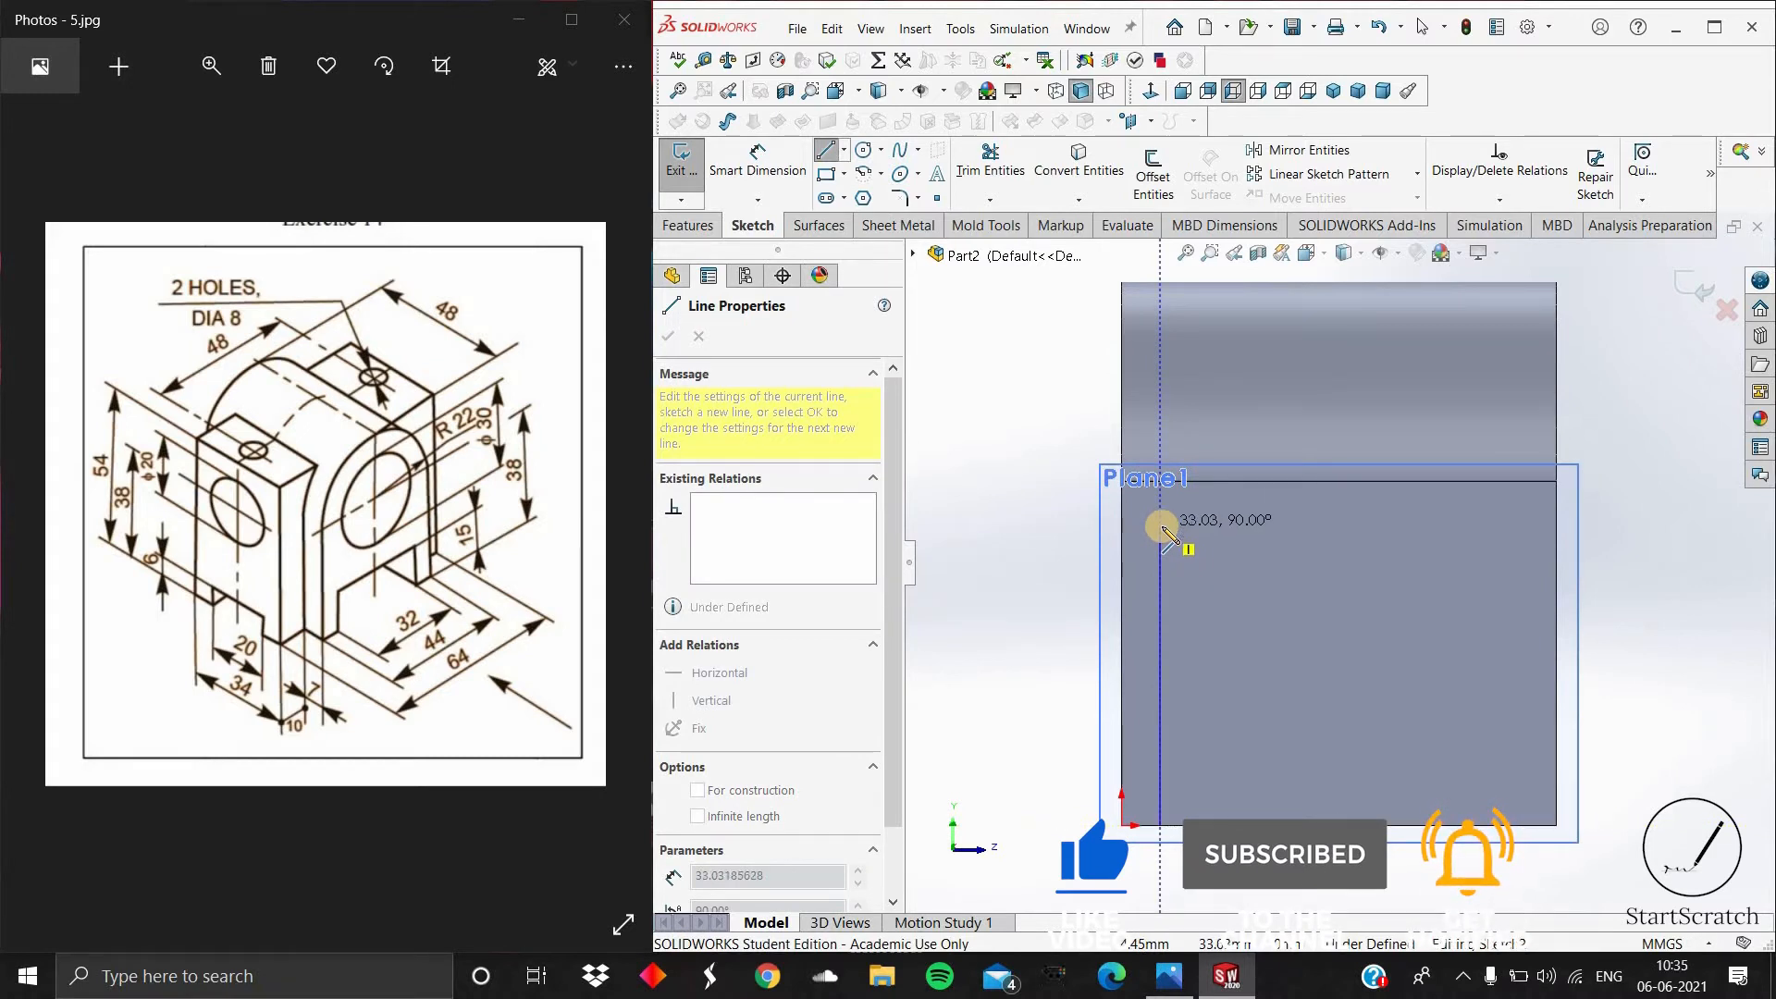
left_click(1159, 362)
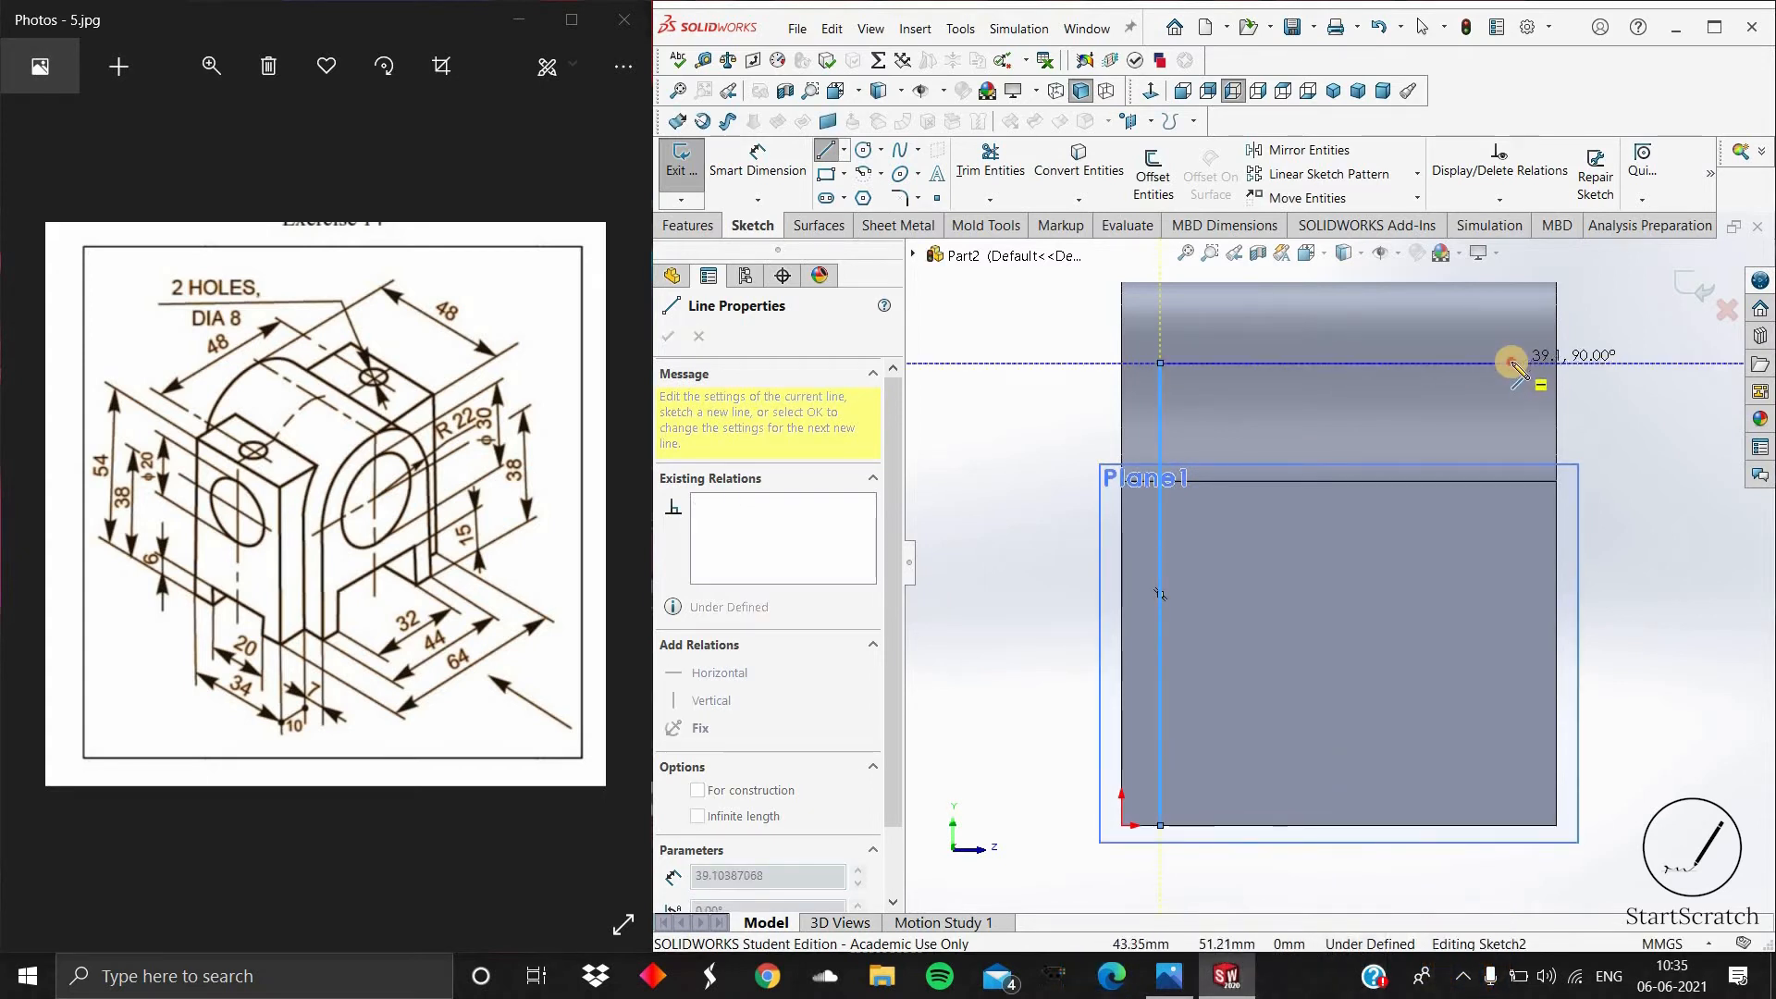
left_click(1498, 728)
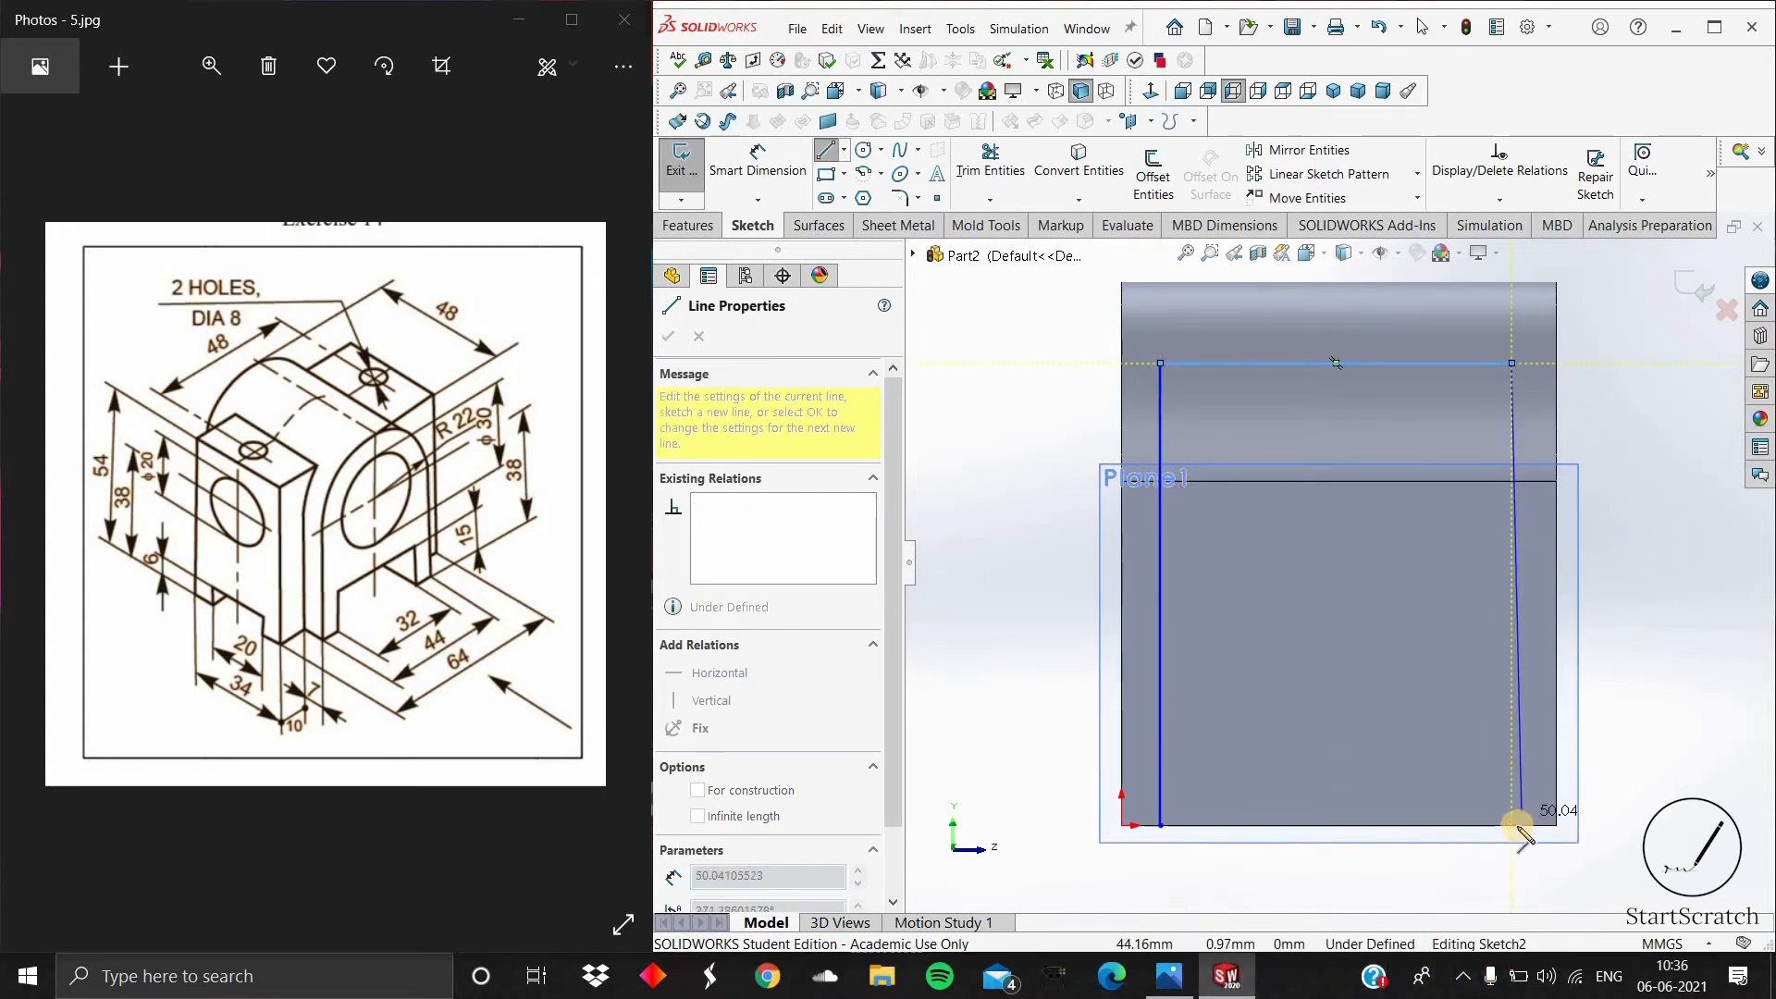
left_click(1512, 825)
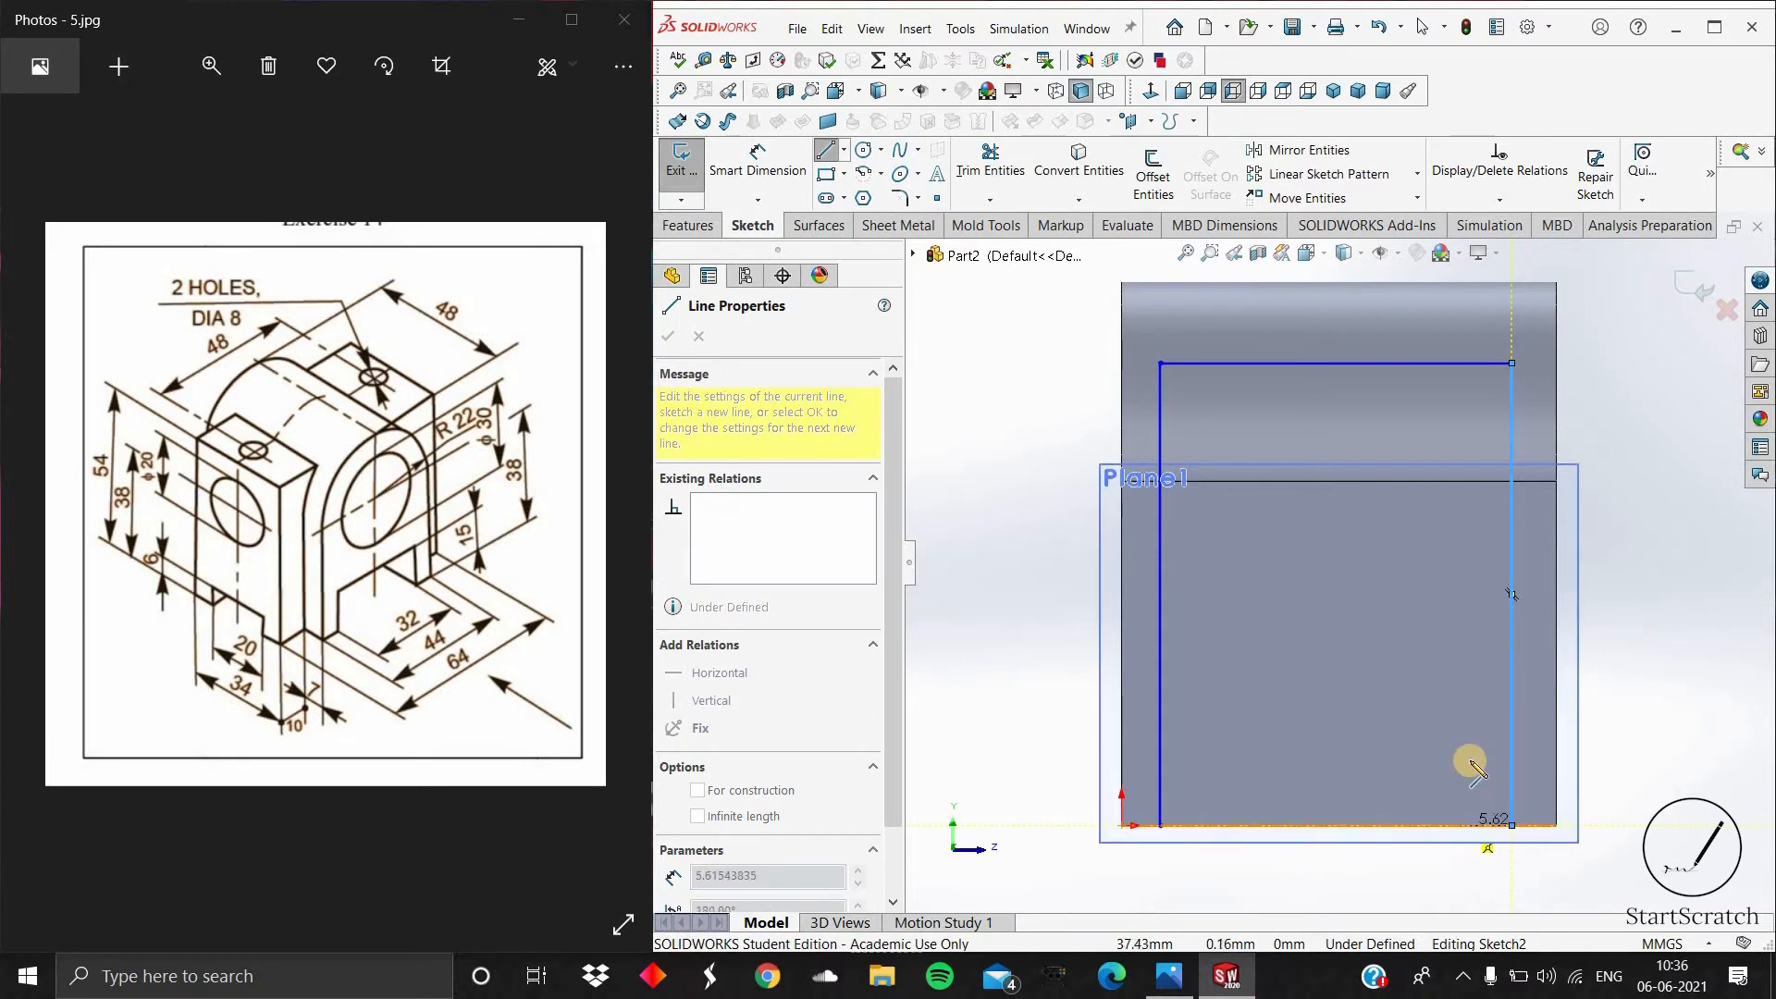
left_click(1456, 721)
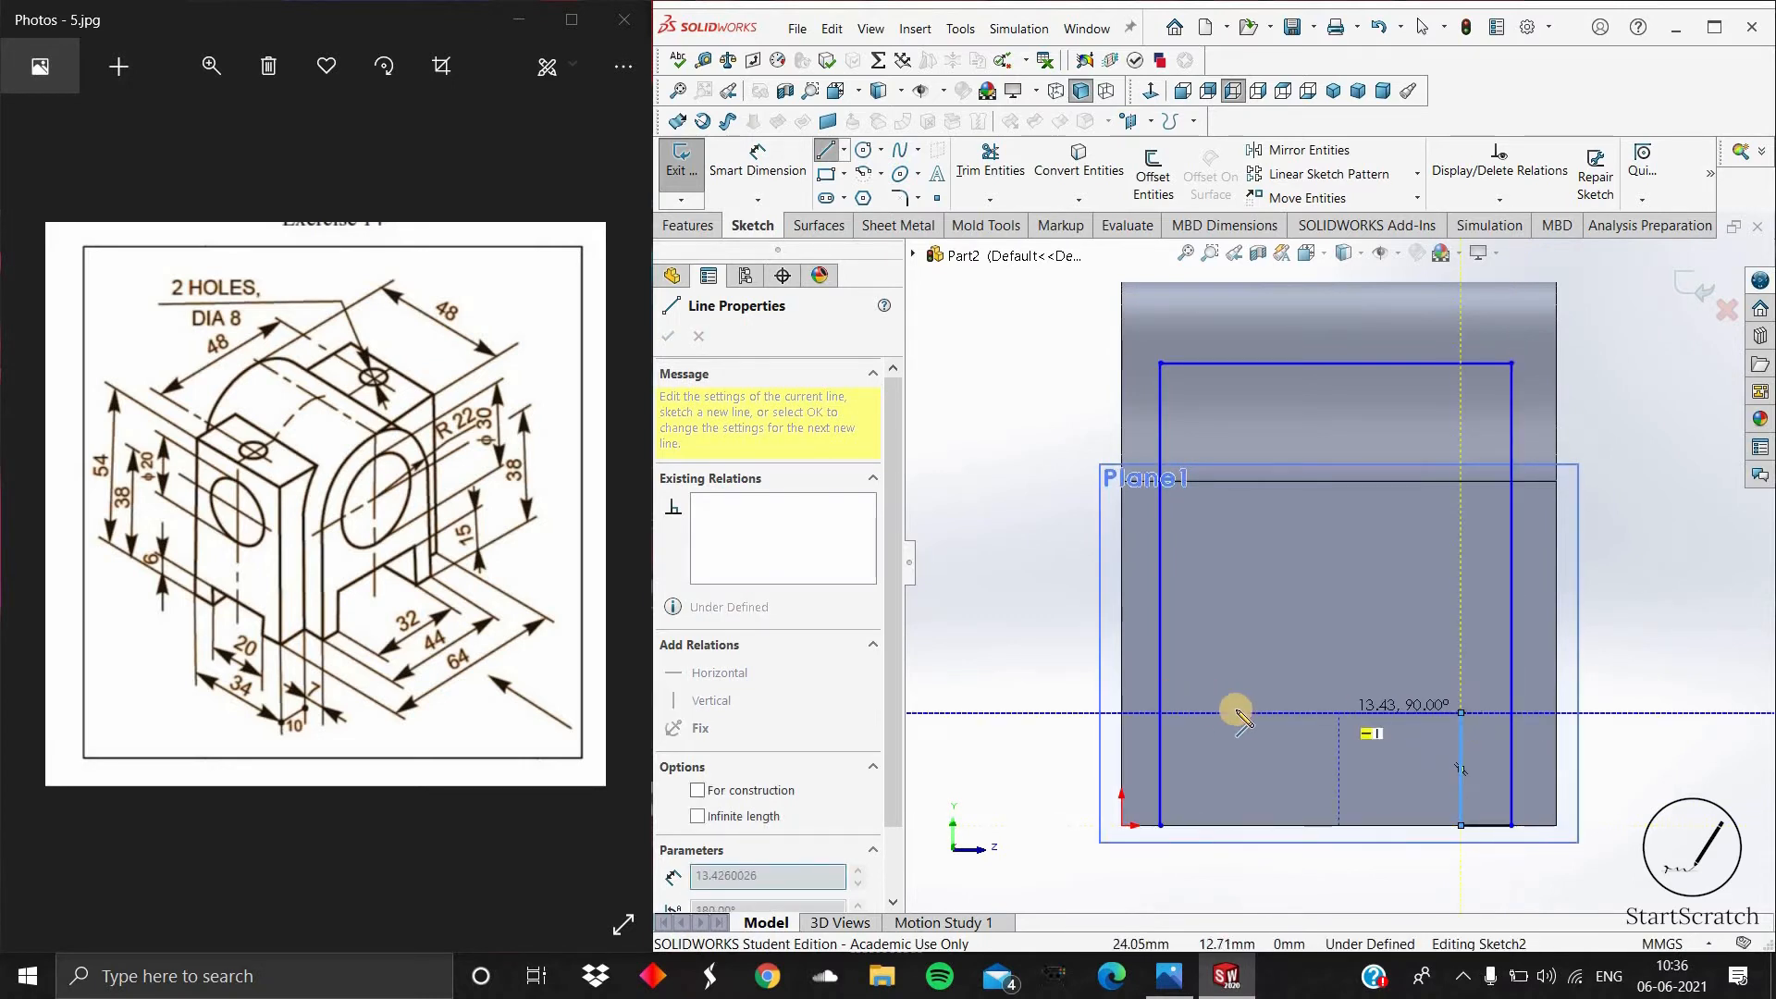
left_click(1206, 713)
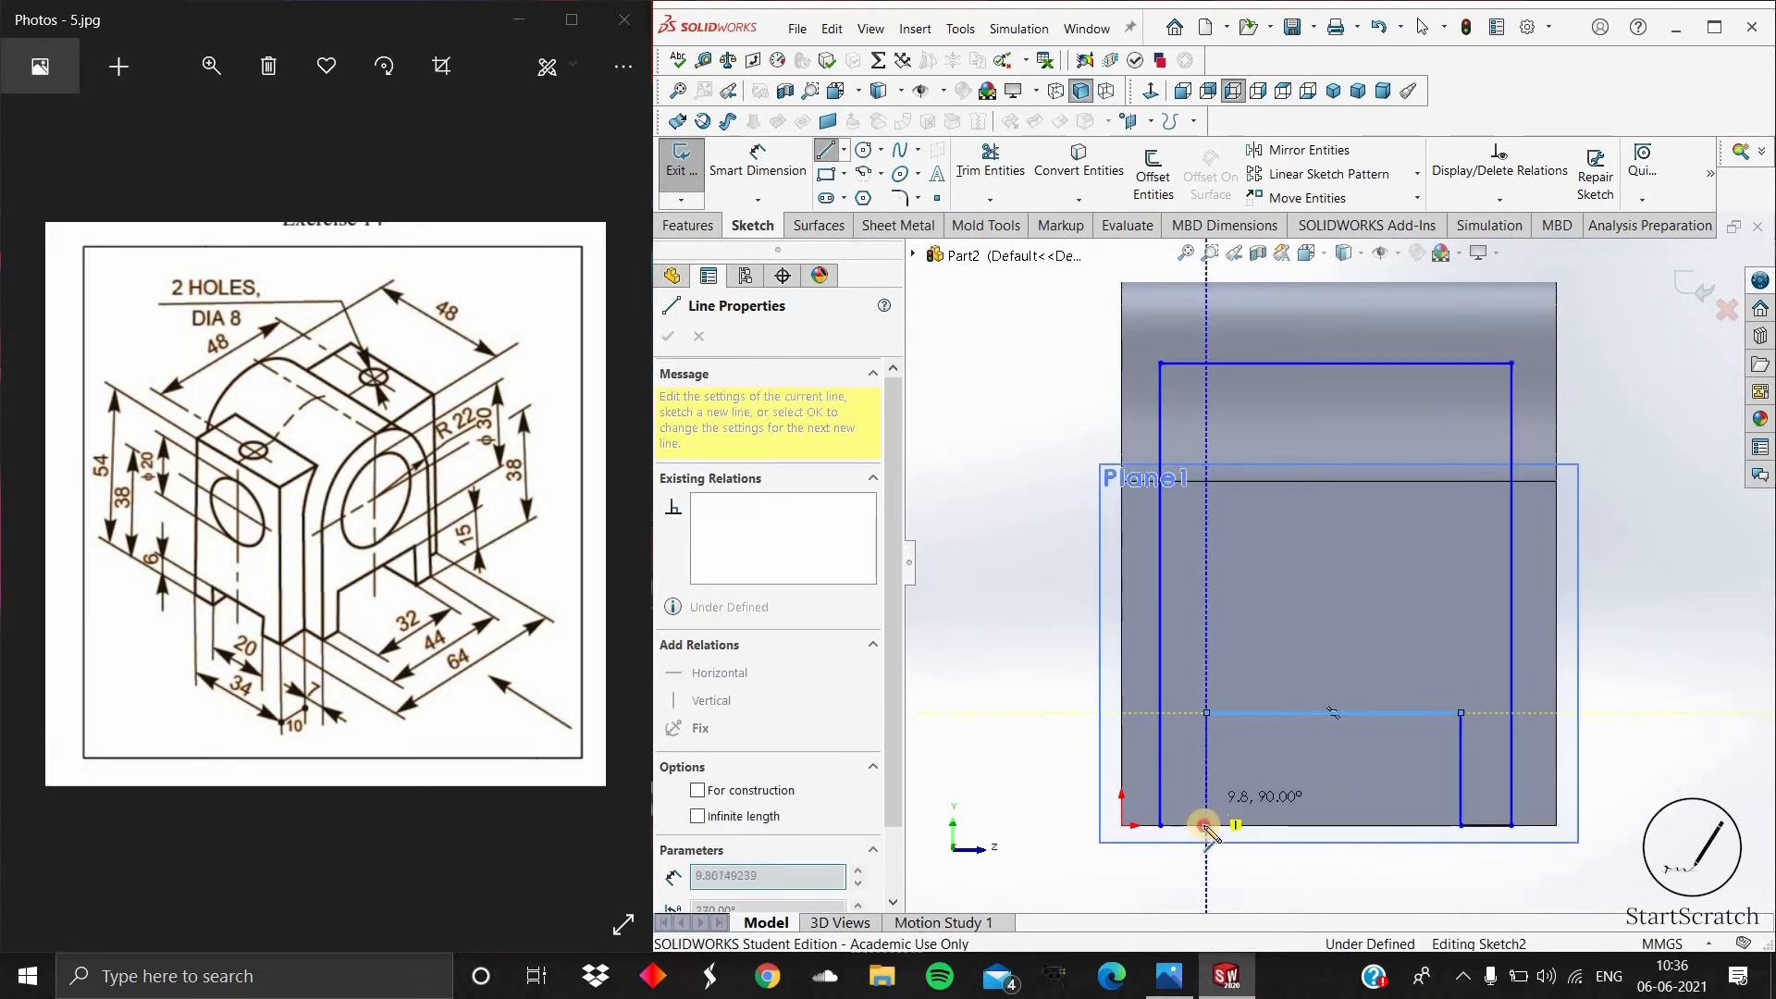
left_click(1167, 835)
left_click(1160, 825)
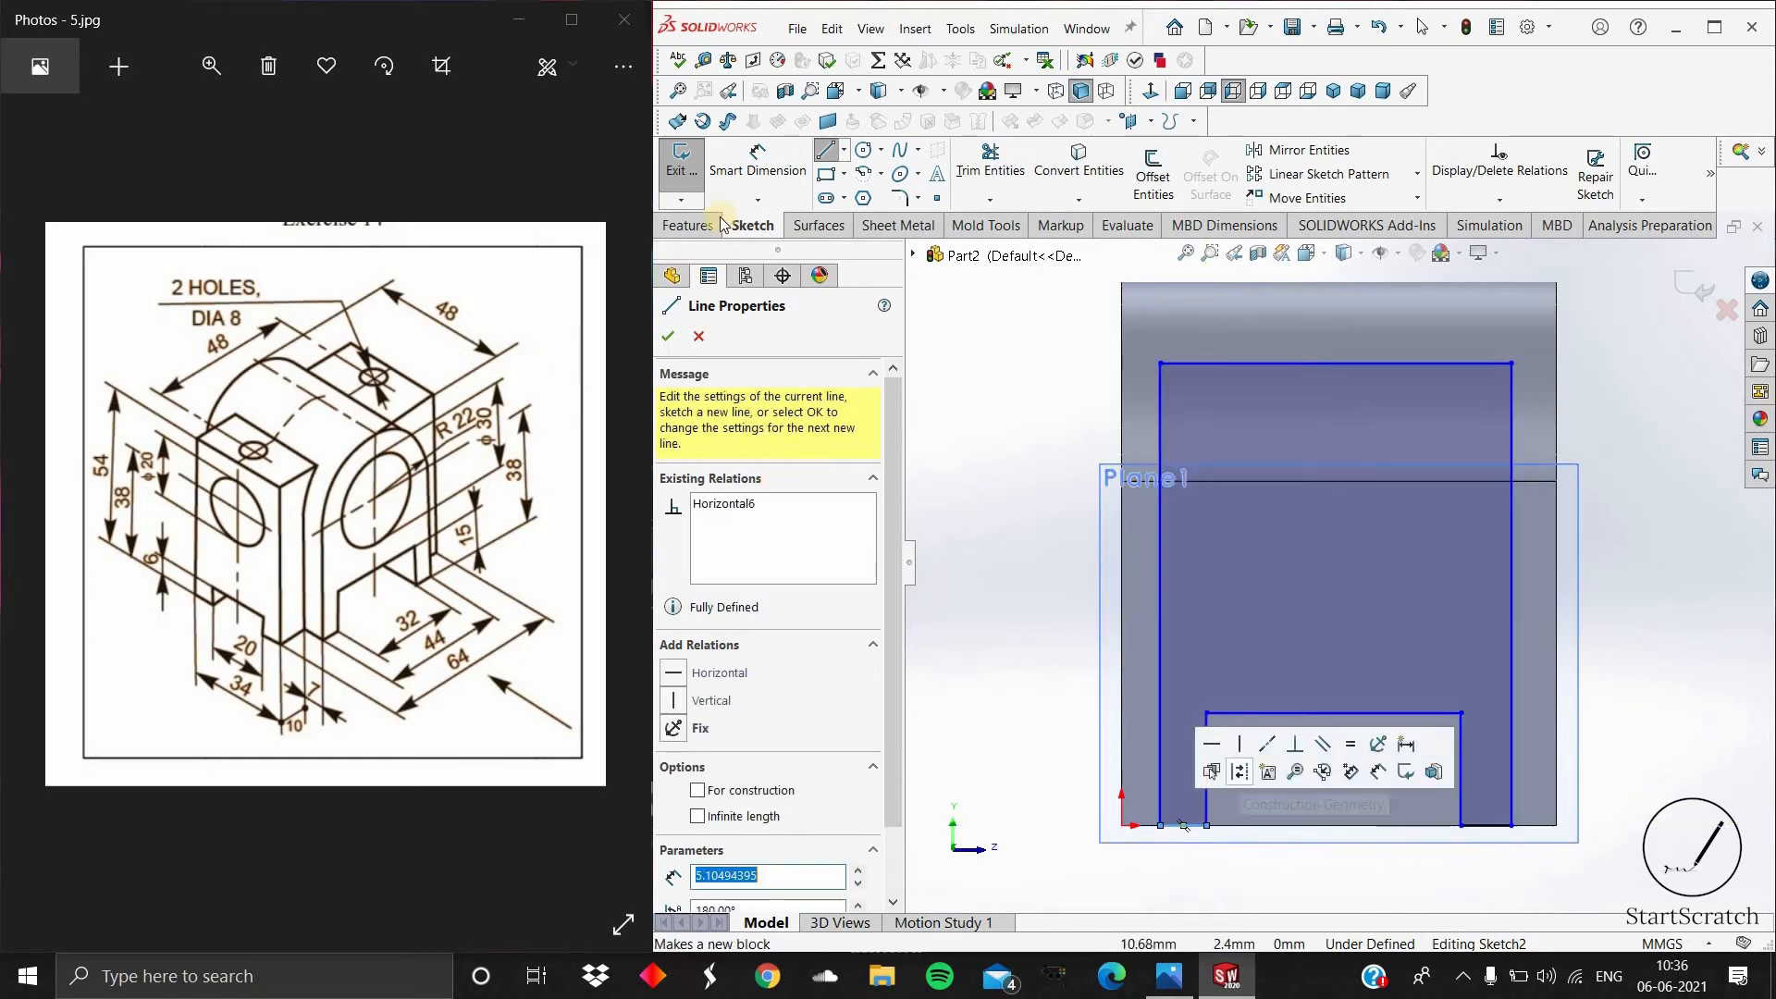
Step: Dimension the gap between the profile's left side and the body's left edge at 7 mm
left_click(760, 154)
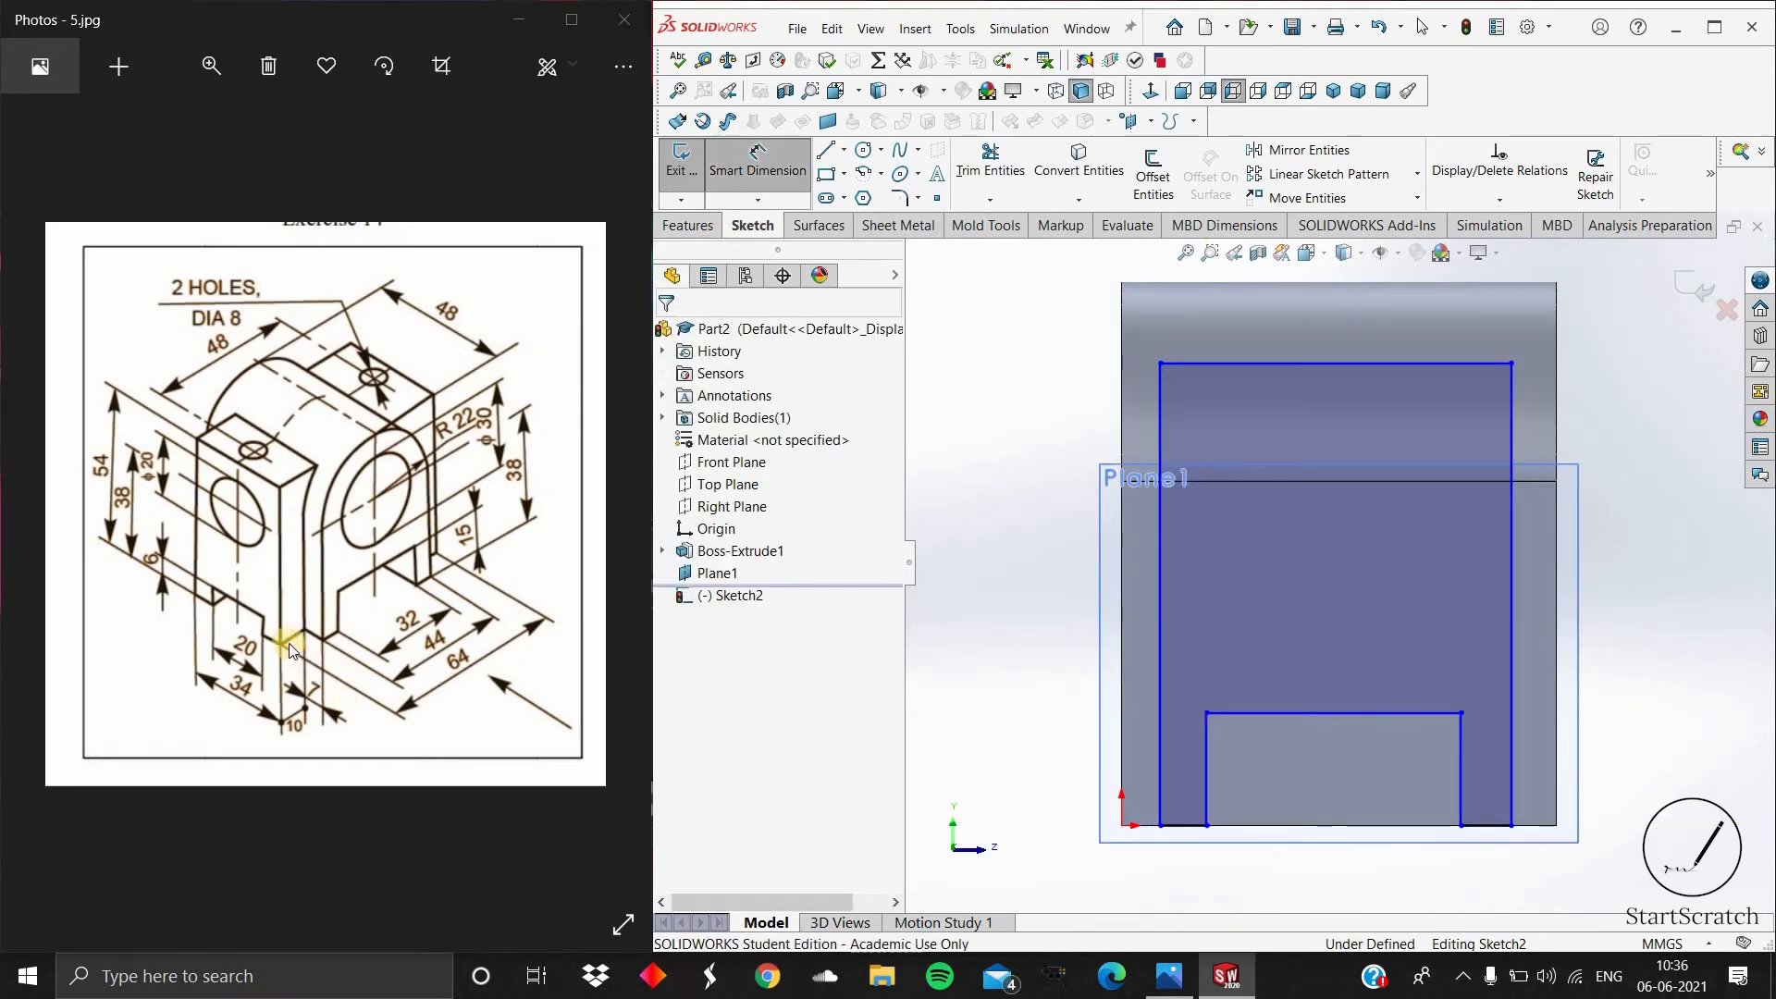
left_click(1147, 793)
left_click(1143, 792)
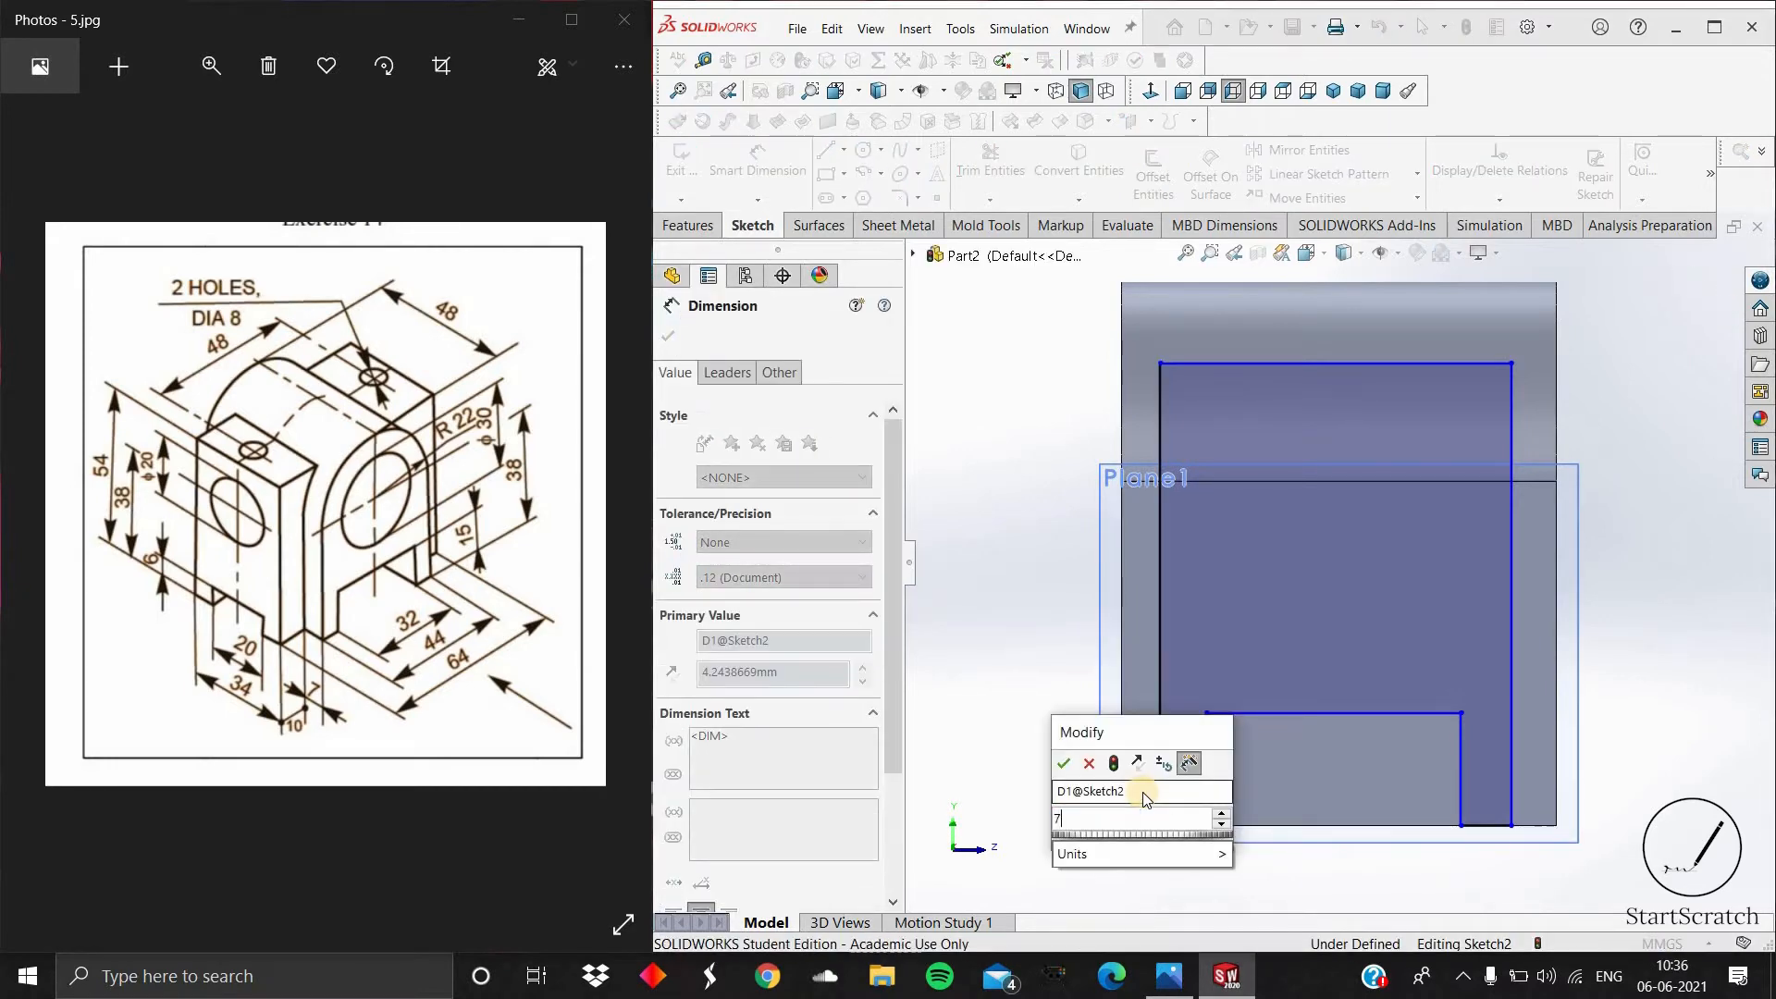
key("Return")
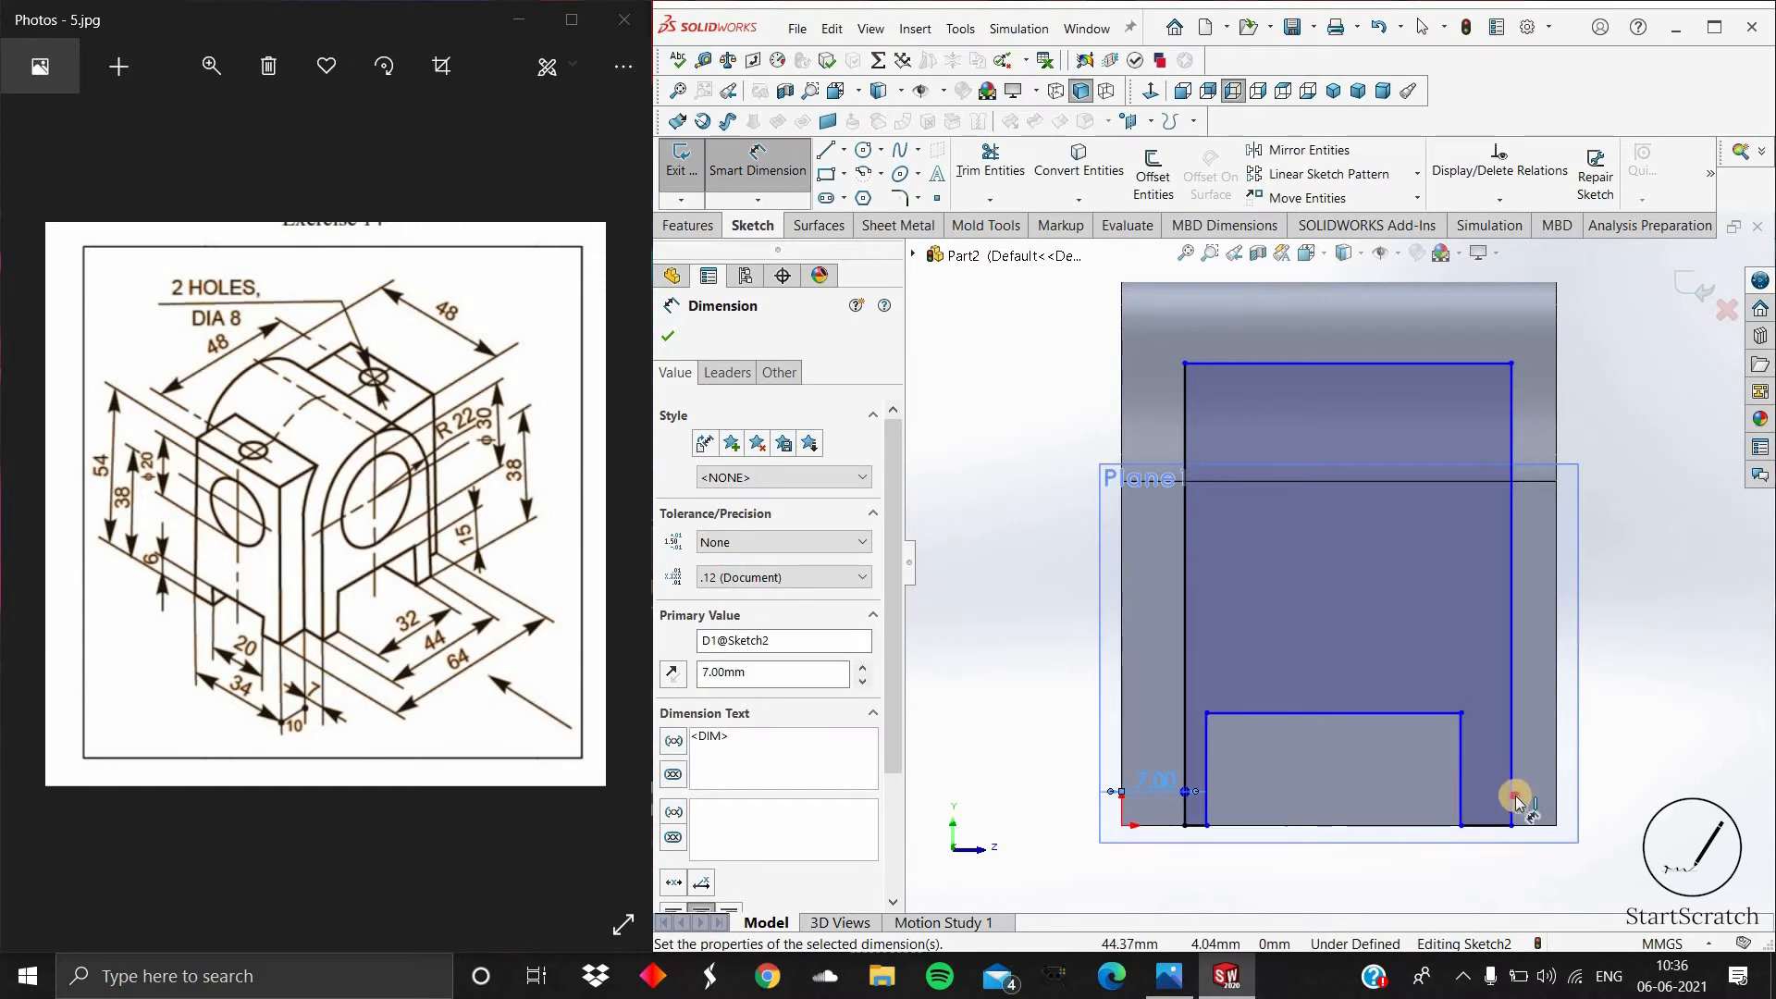
Step: Dimension the gap between the profile's right side and the body's right edge at 7 mm
left_click(1514, 793)
left_click(1554, 792)
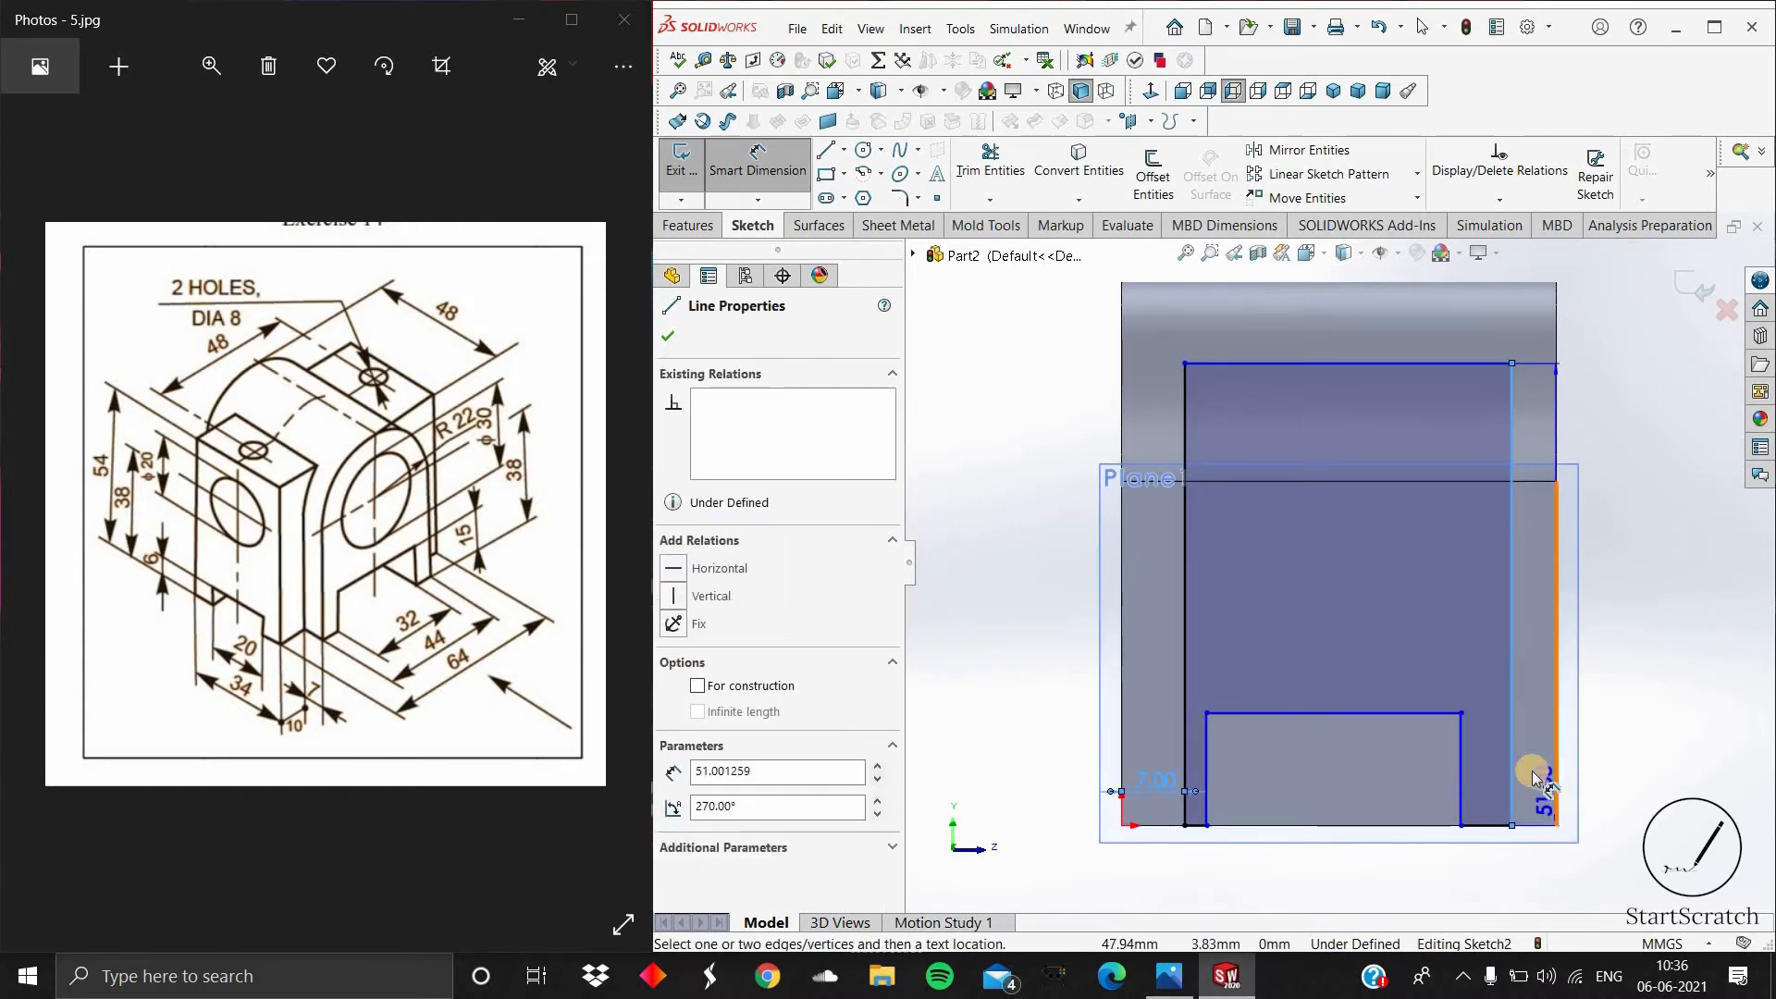
left_click(1533, 777)
type("7")
key("Return")
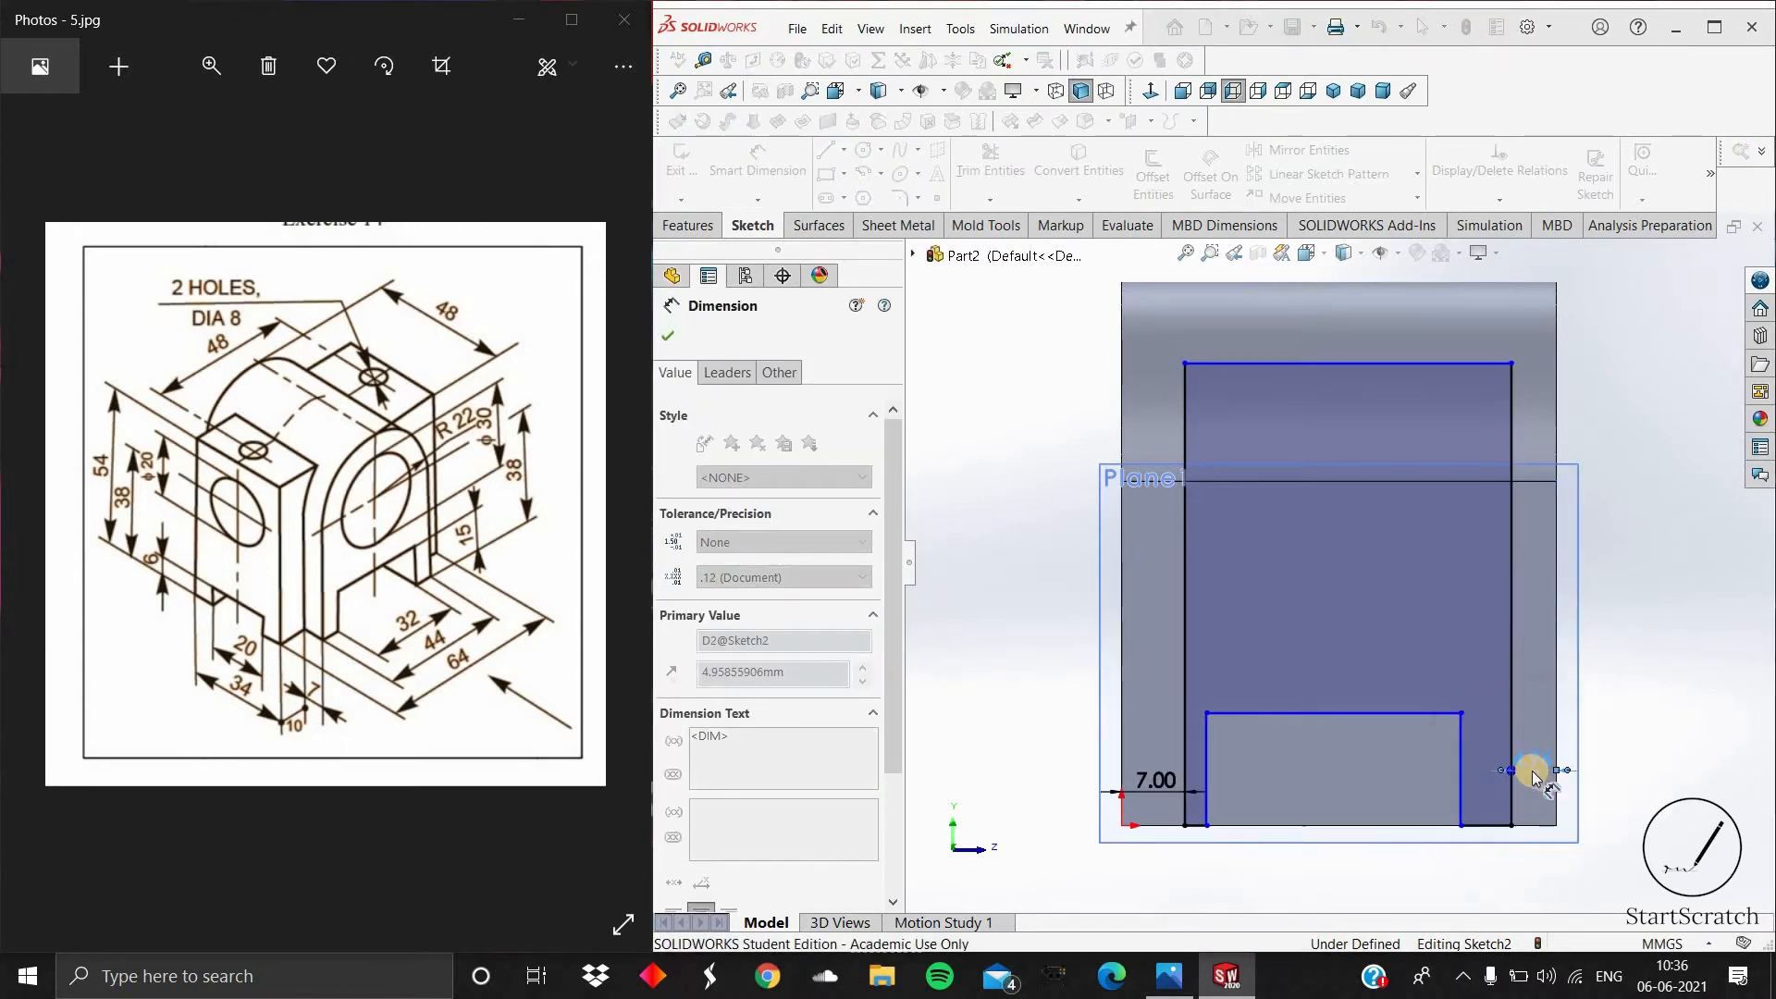
Step: Dimension the width of the profile's bottom notch at 20 mm
left_click(1350, 717)
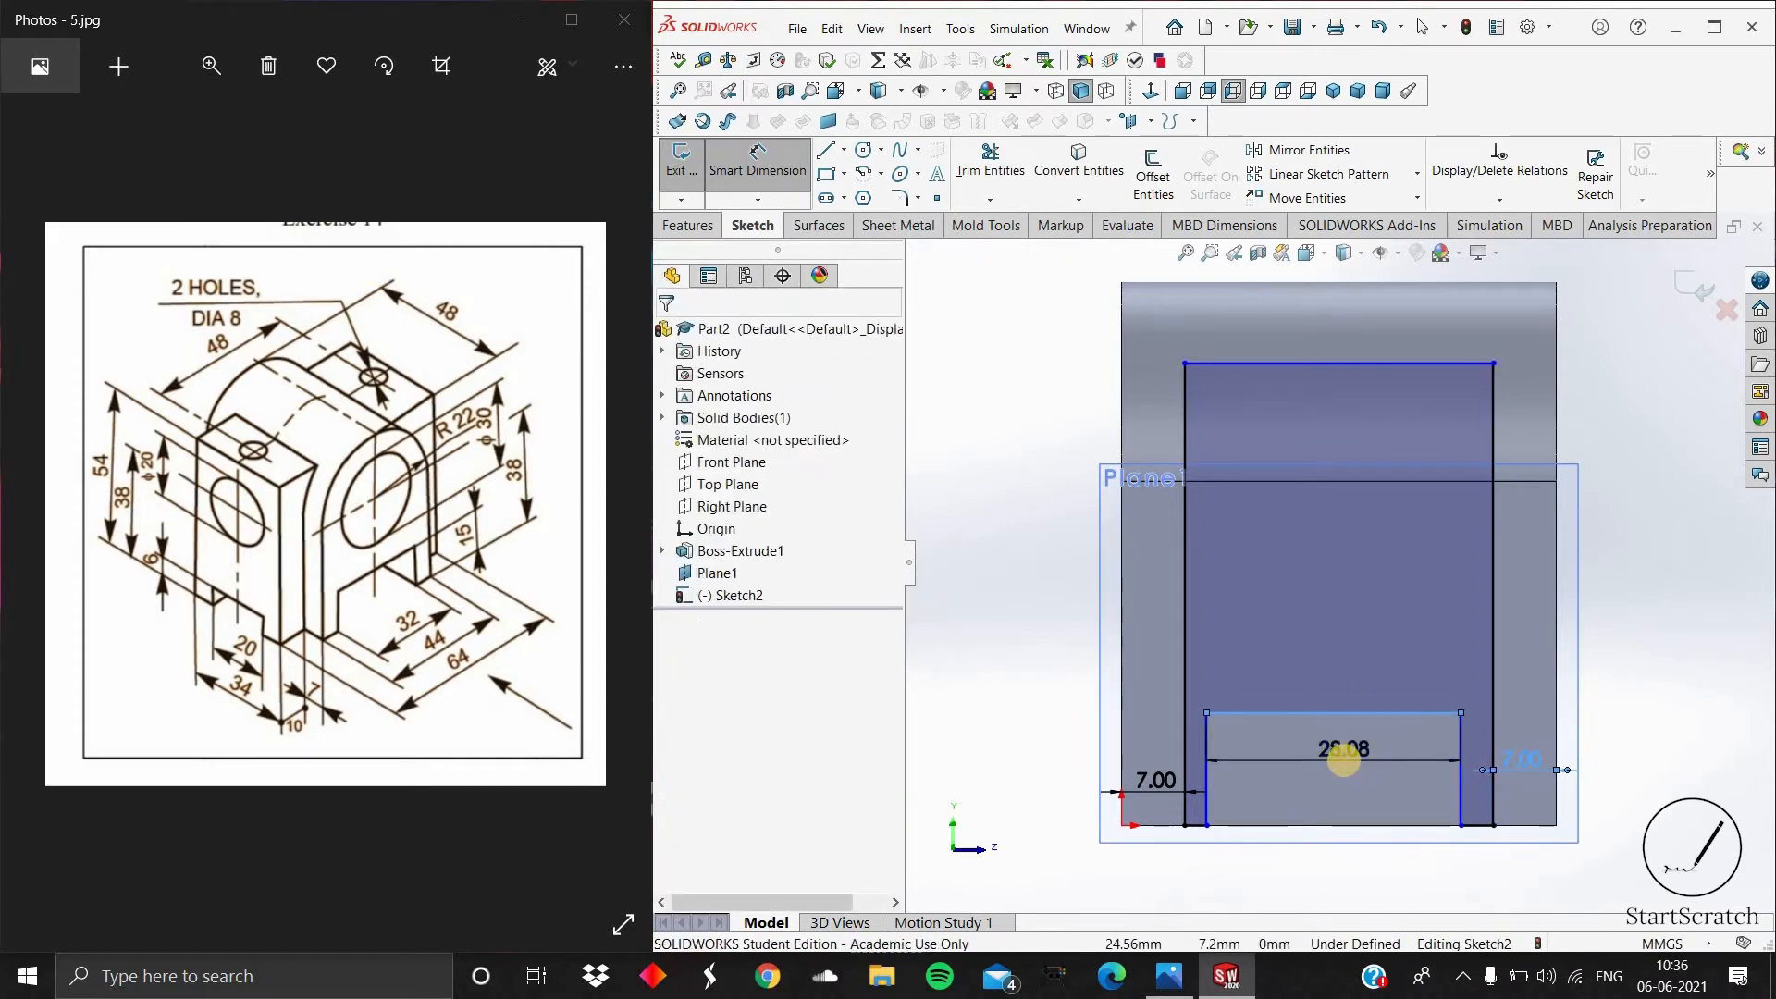
left_click(1345, 767)
type("20")
key("Return")
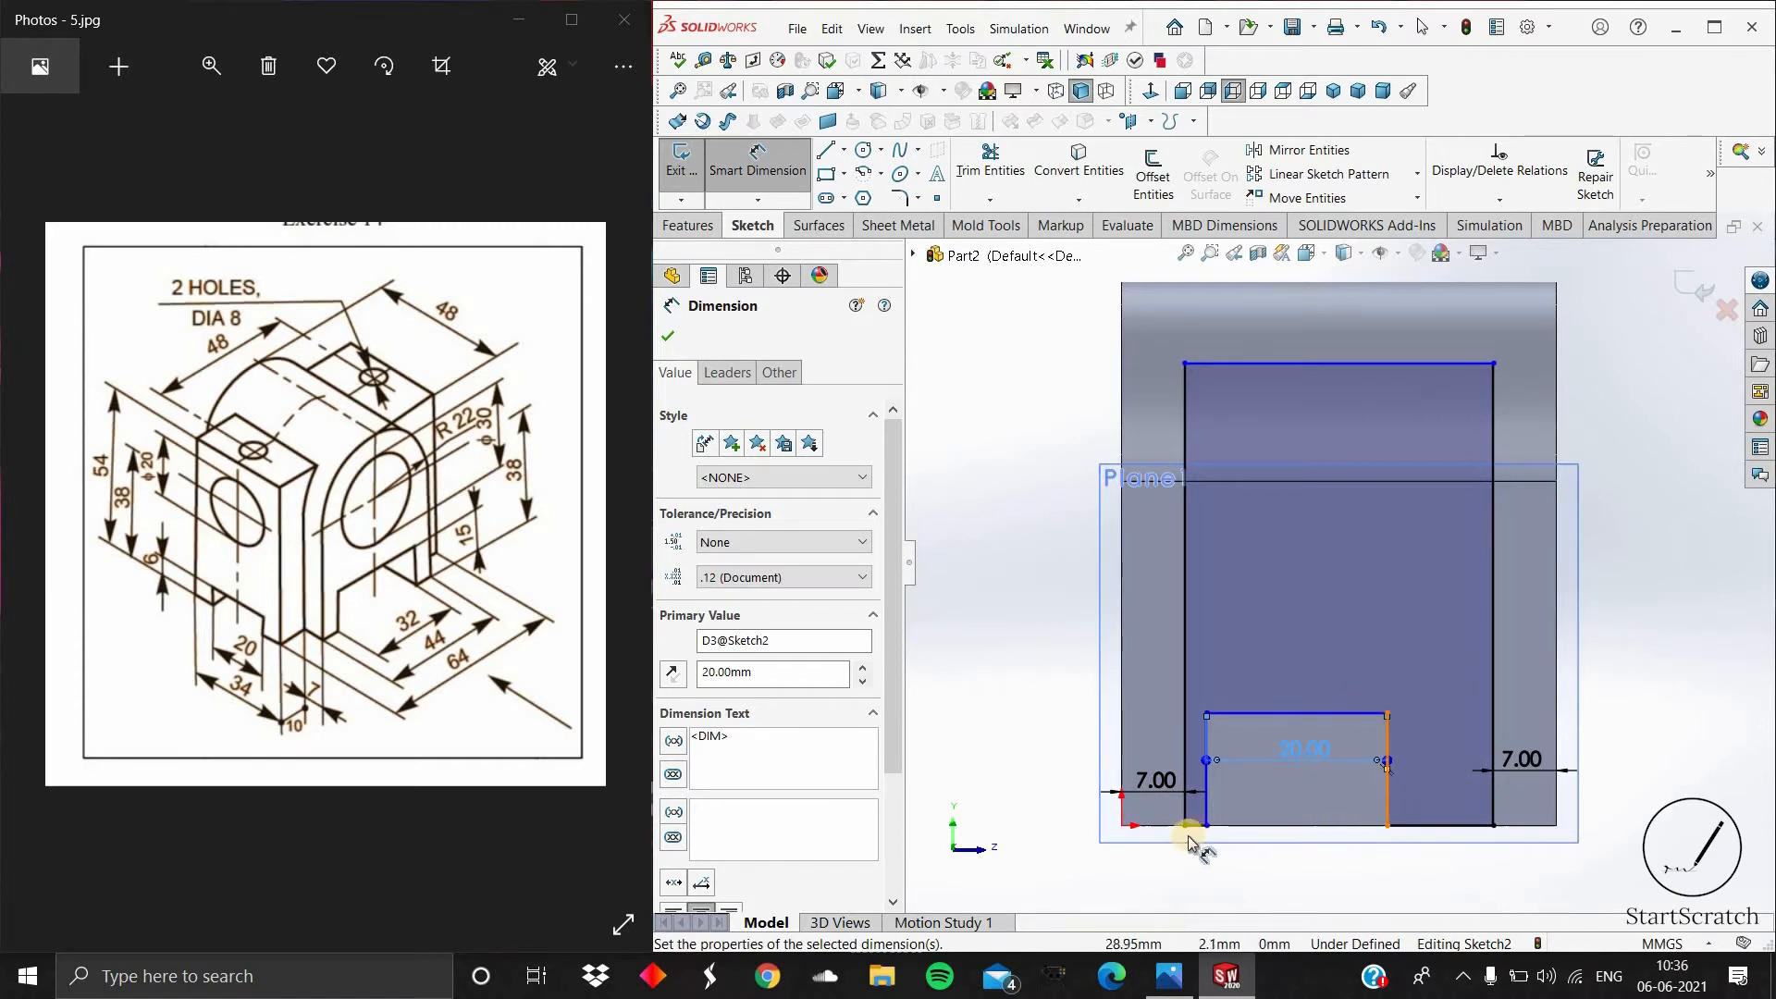
Step: Dimension the bottom edge between the profile's left side and the notch at 7 mm
left_click(1211, 635)
left_click(1211, 635)
type("7")
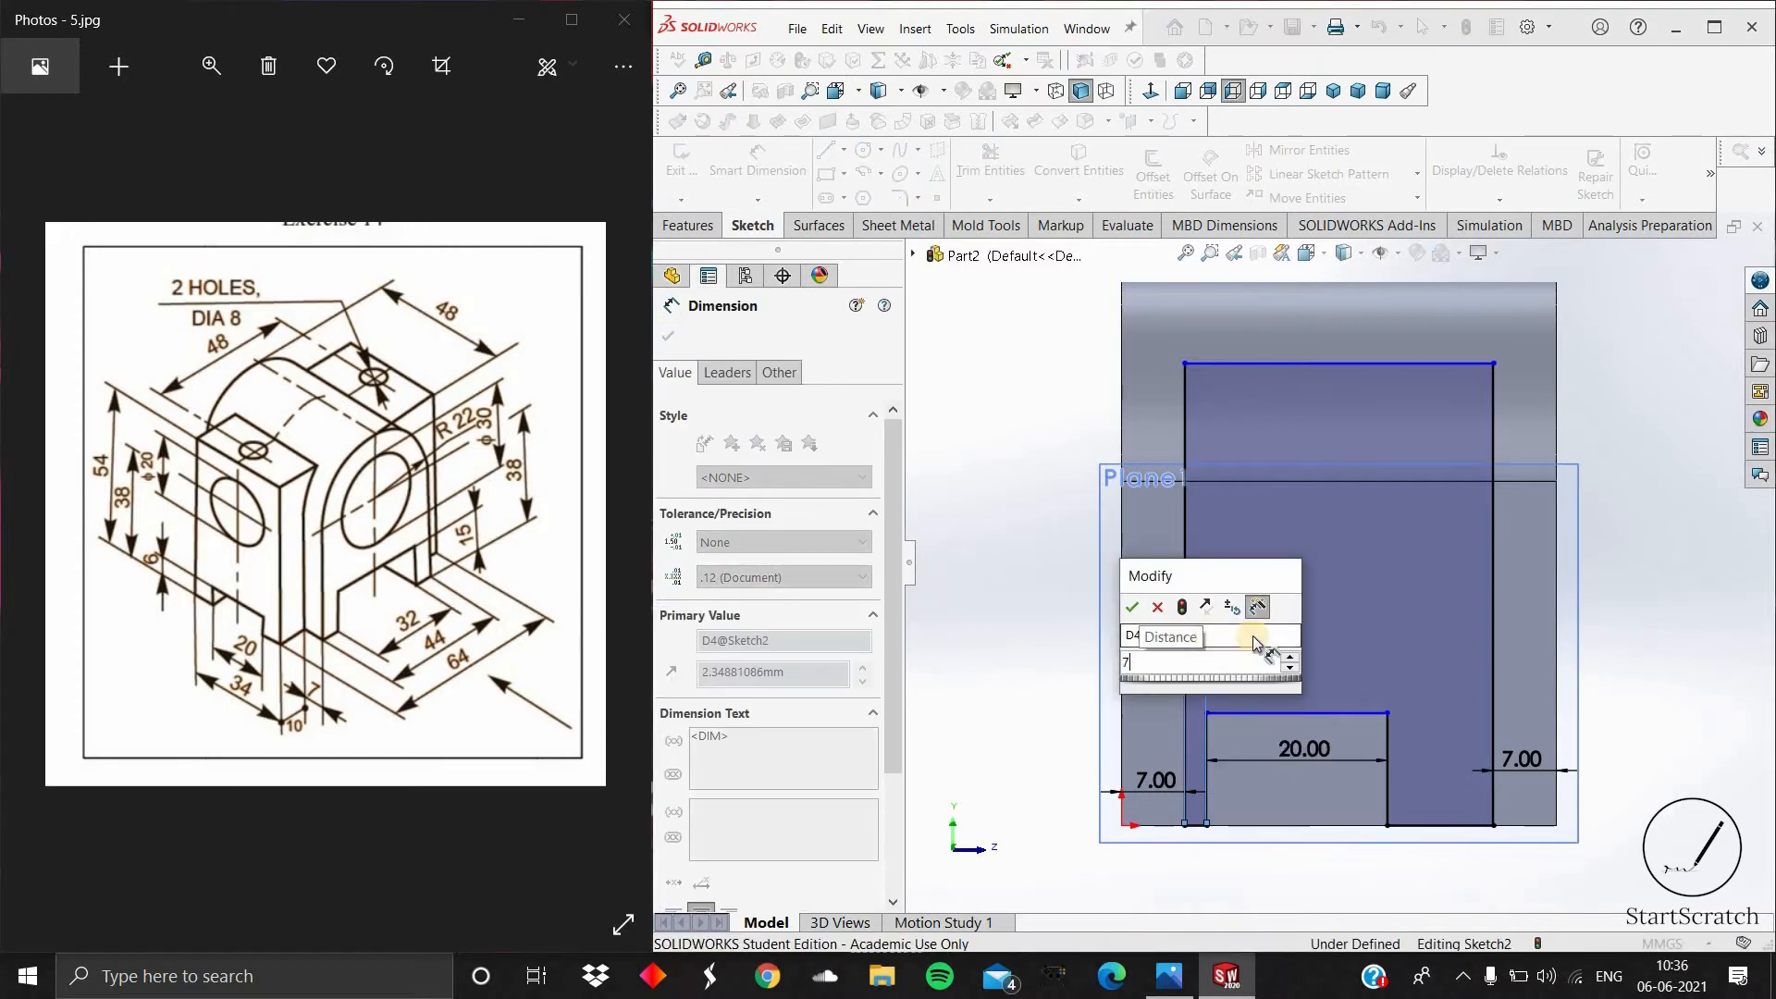
key("Return")
left_click(1461, 823)
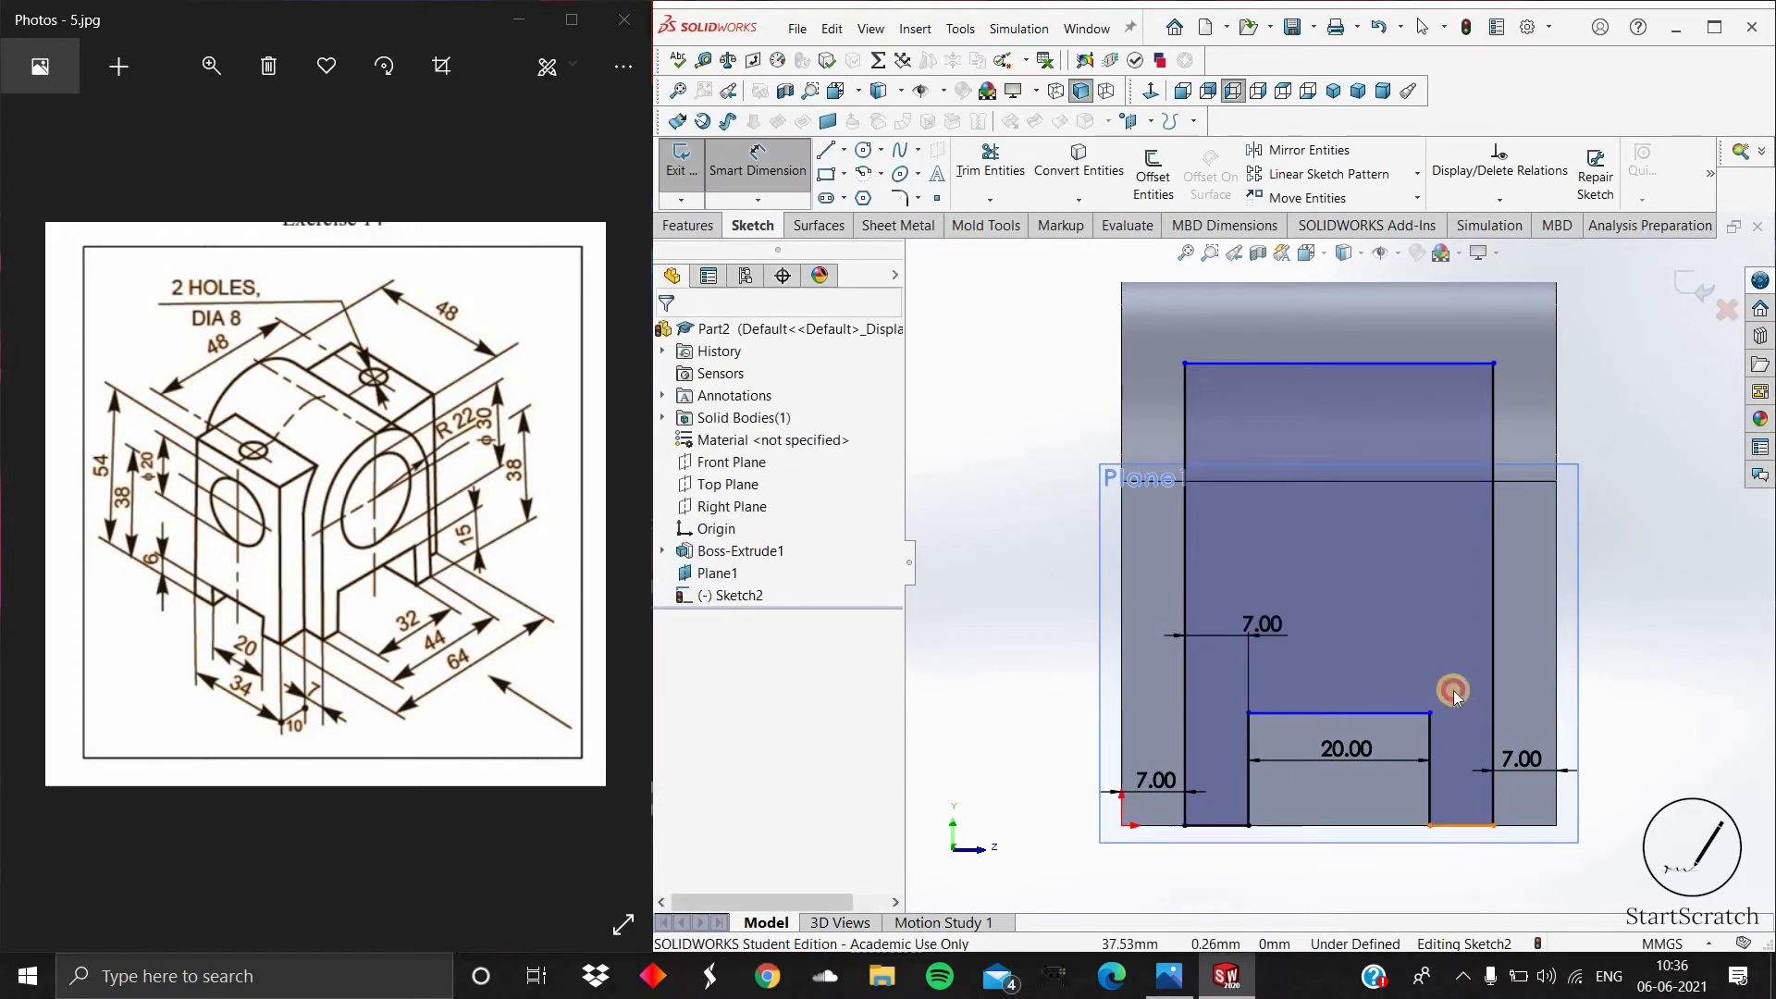
left_click(1455, 700)
left_click(1016, 516)
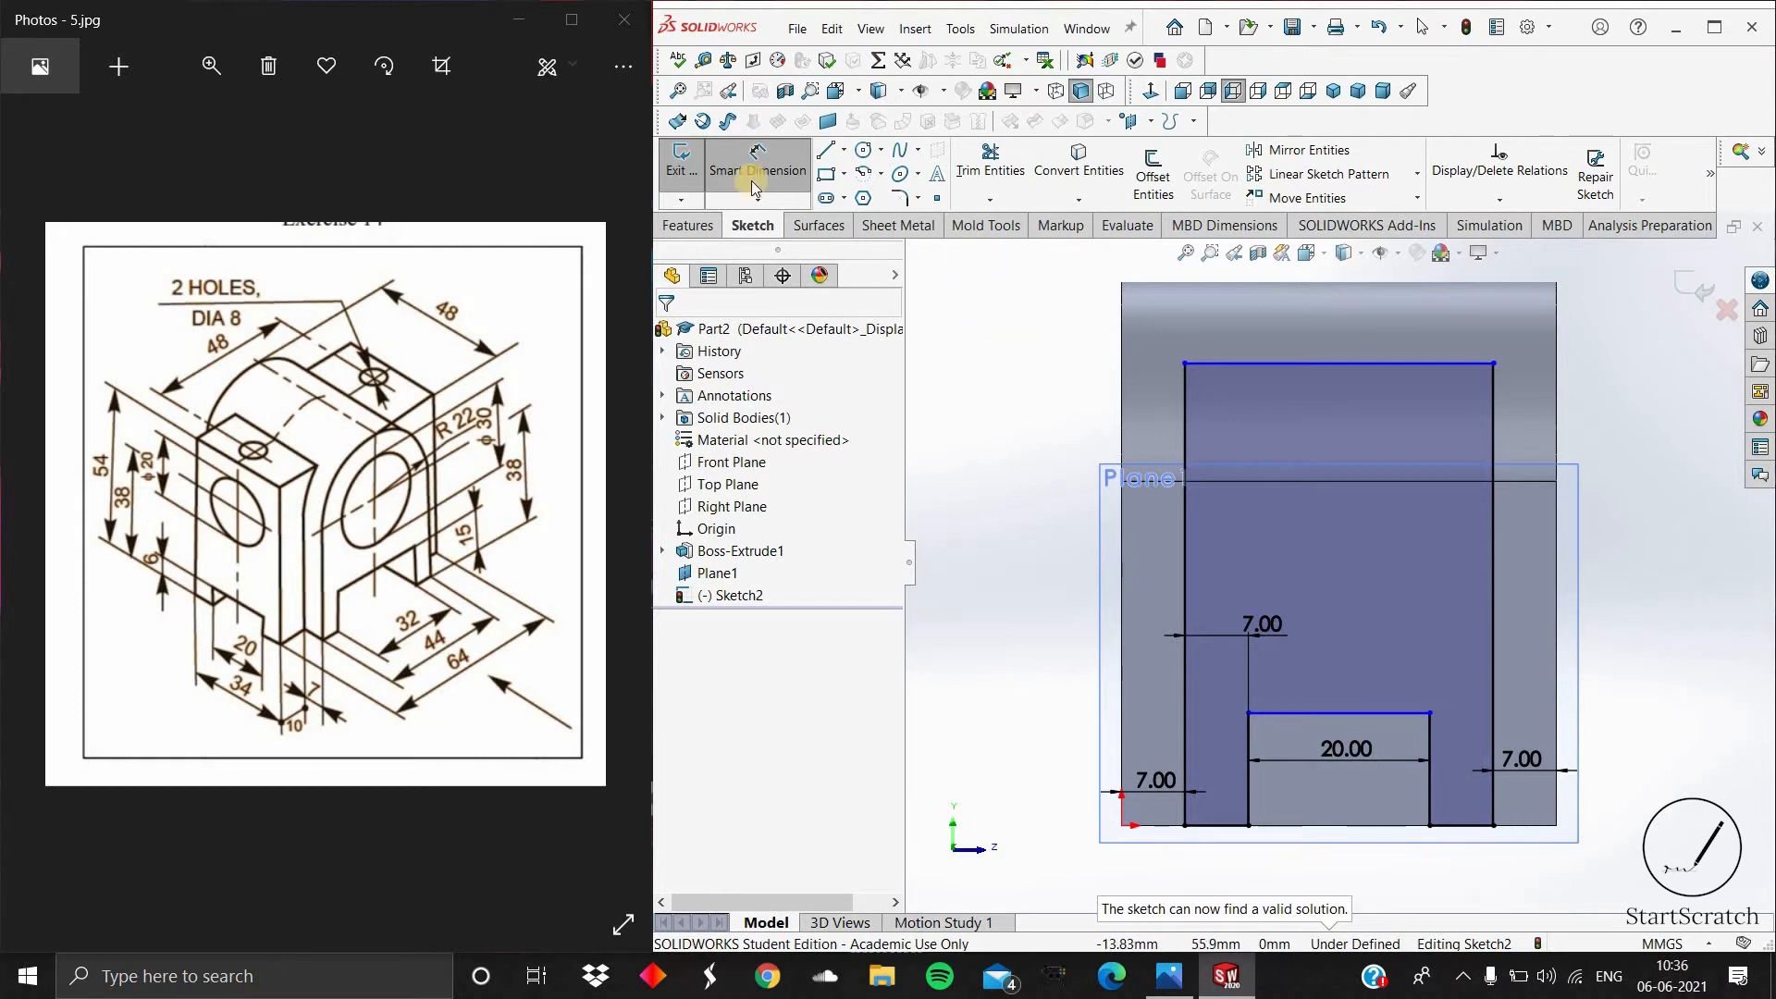
Step: Sketch a circle about 16 mm in diameter inside the upper part of the notched profile
left_click(864, 149)
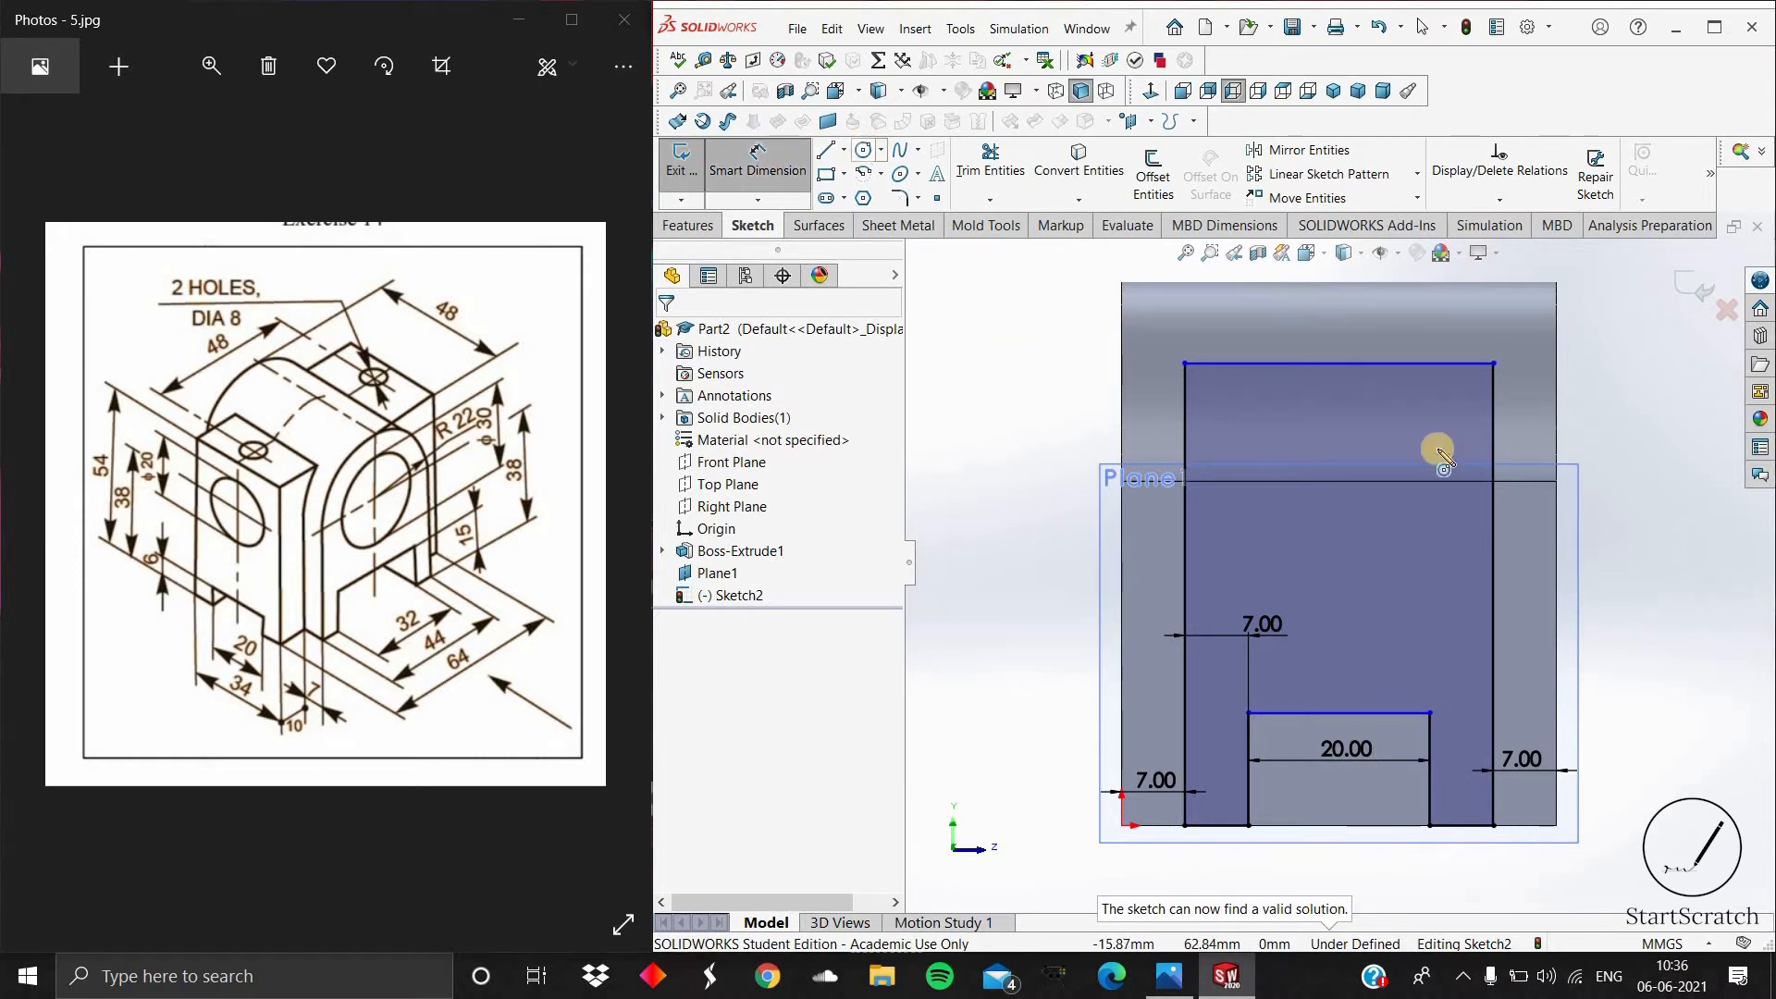
left_click(1325, 463)
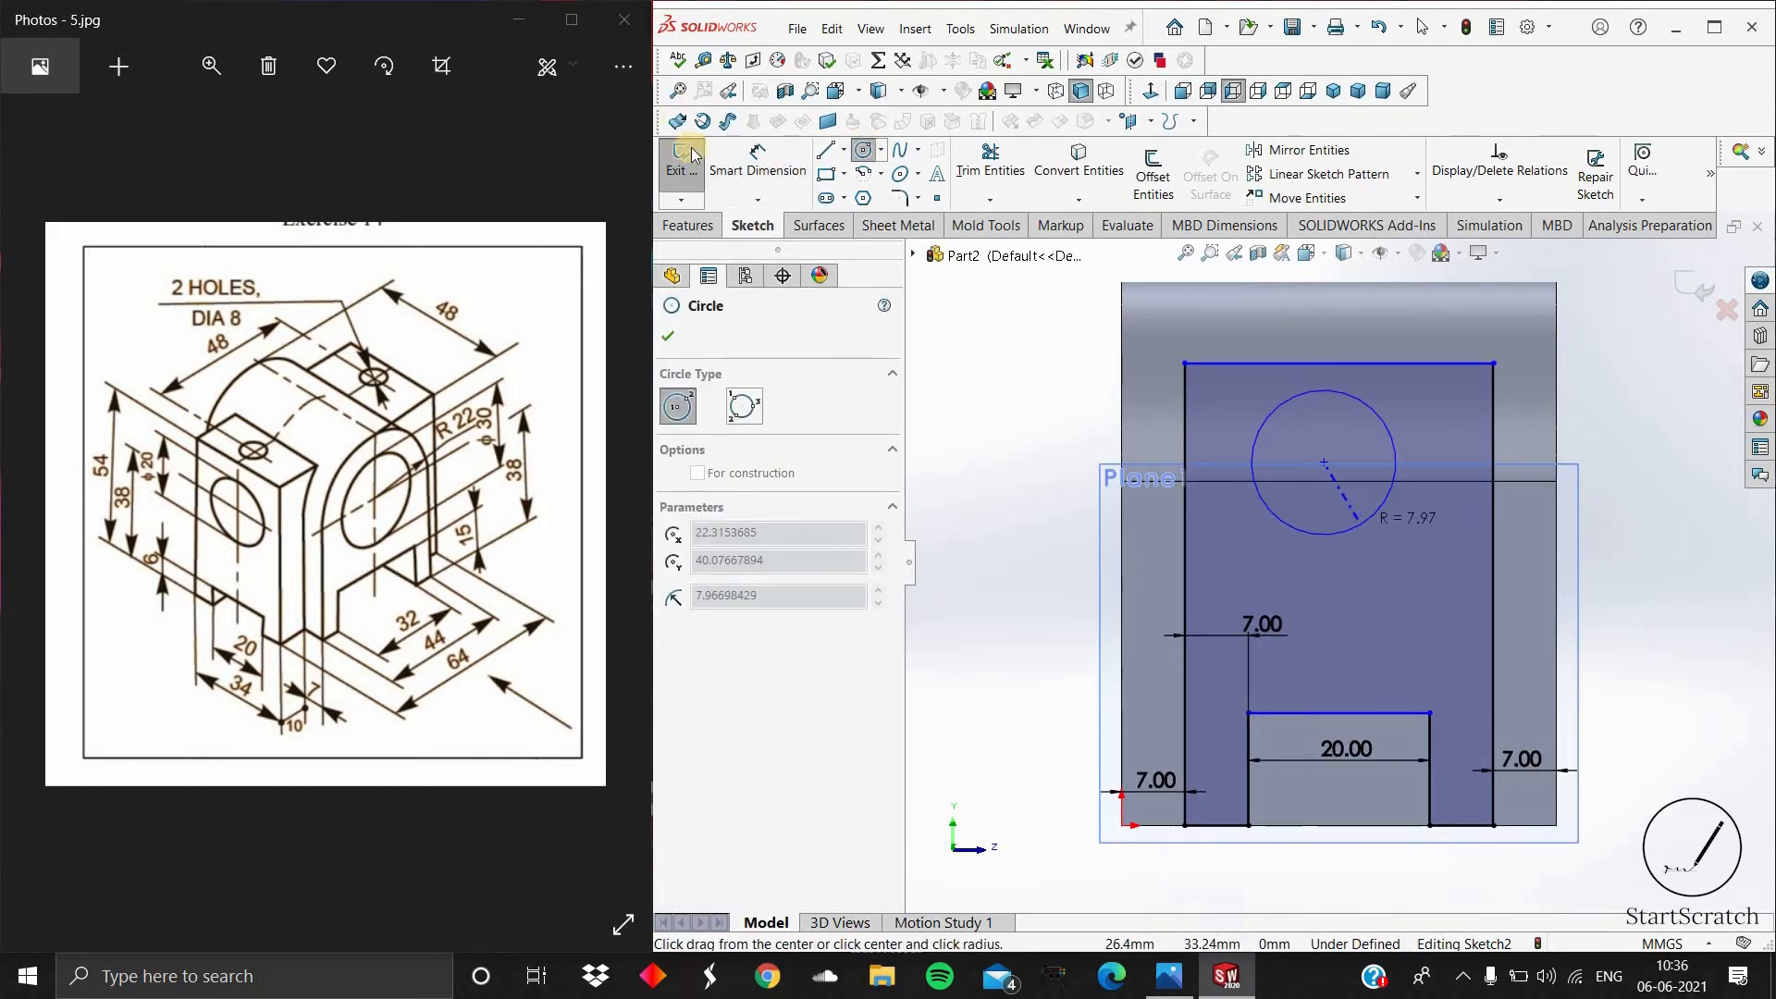
left_click(1391, 490)
Step: Dimension the profile's overall height at 54 mm along its right side
left_click(768, 172)
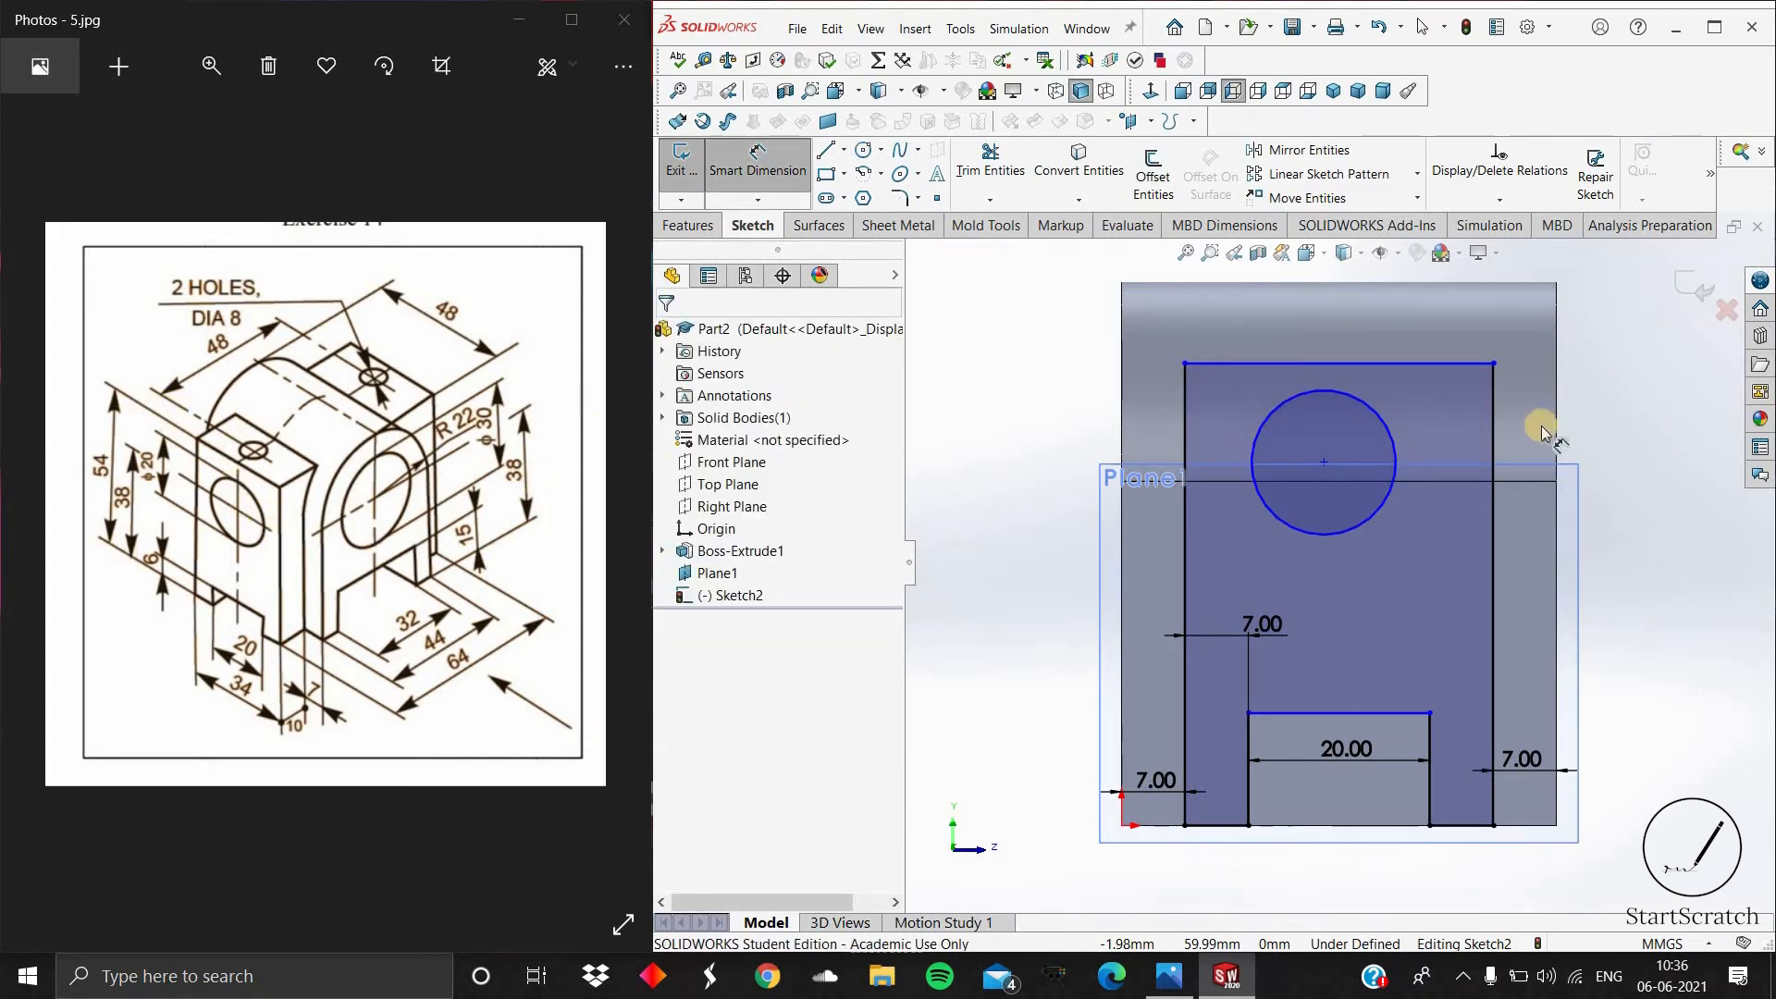
left_click(1491, 418)
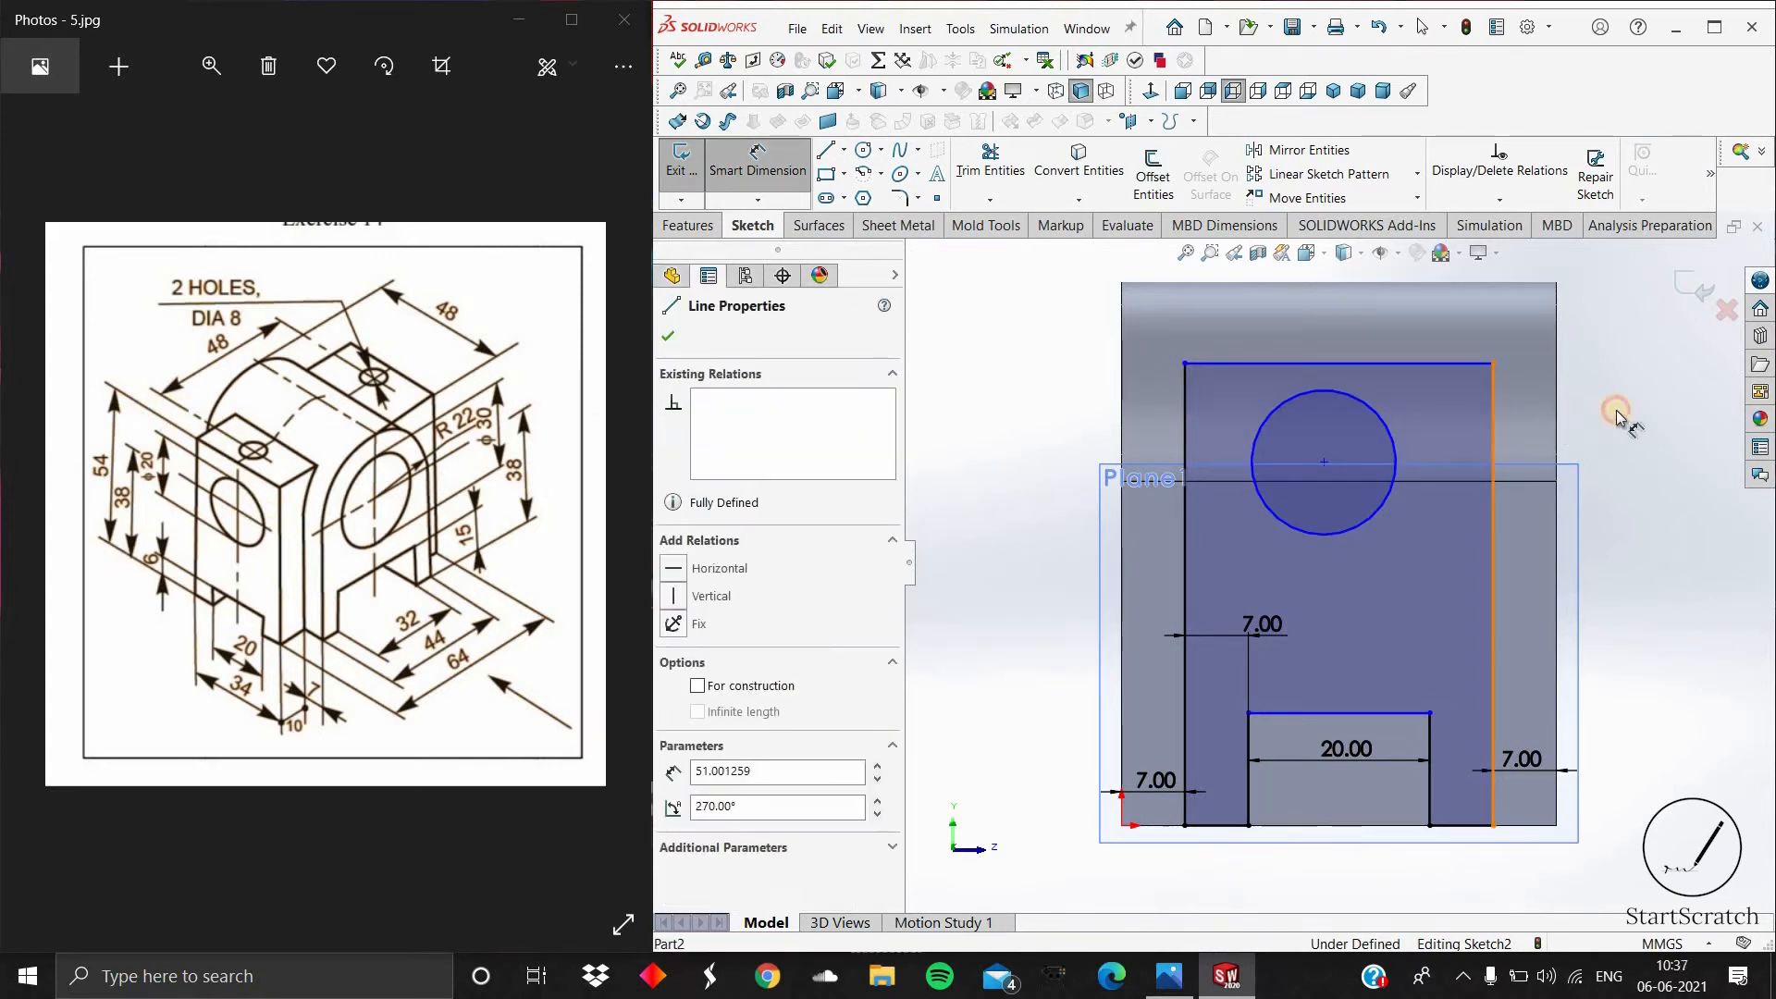
left_click(1614, 412)
type("54")
key("Return")
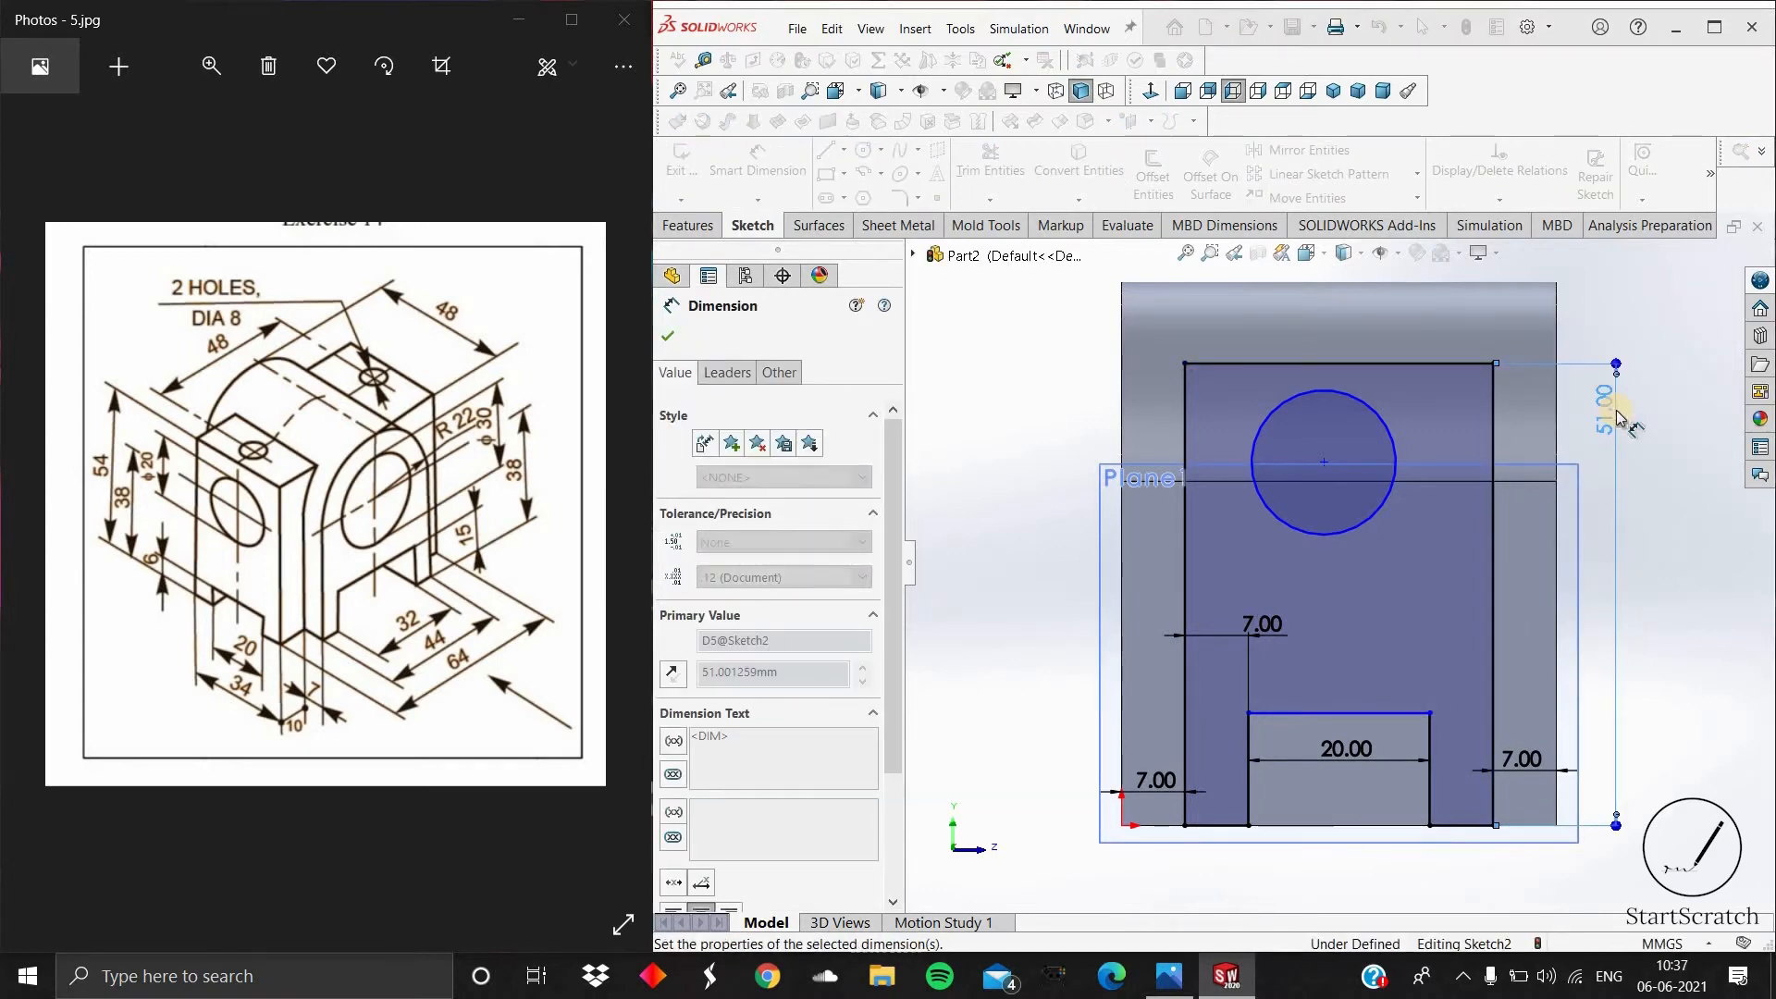
Step: Dimension the circle's diameter at 20 mm
left_click(1391, 421)
left_click(1541, 393)
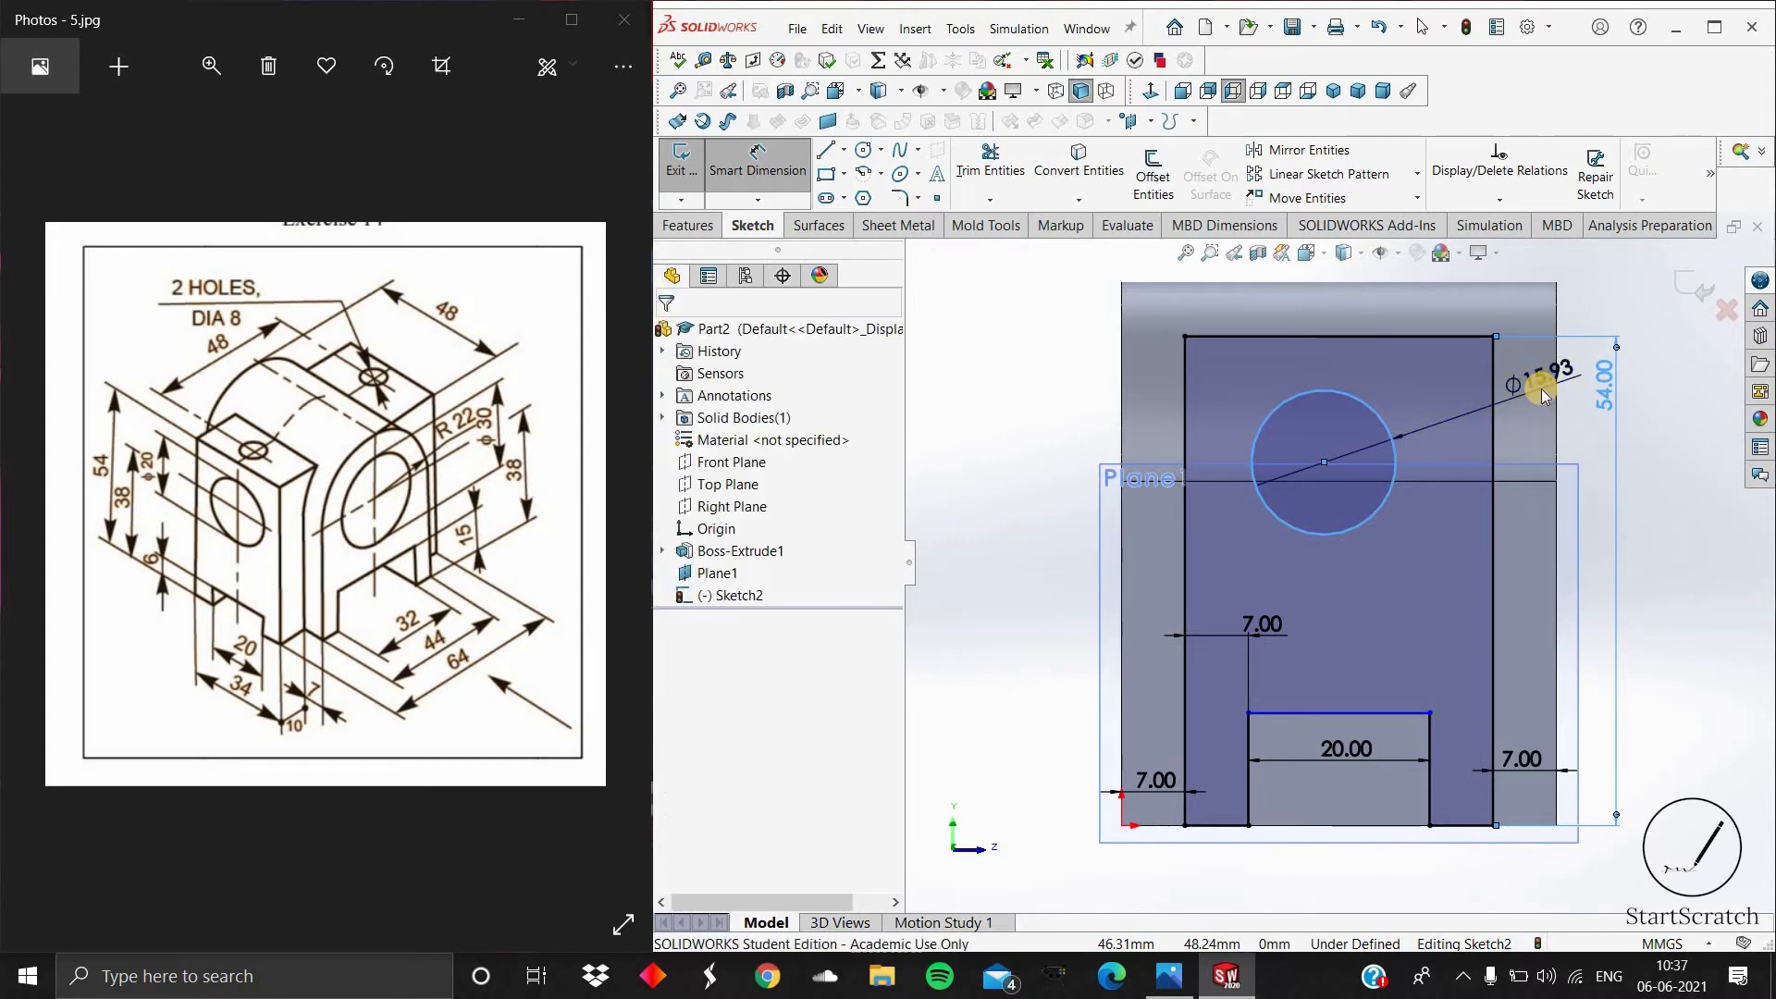
type("20")
key("Return")
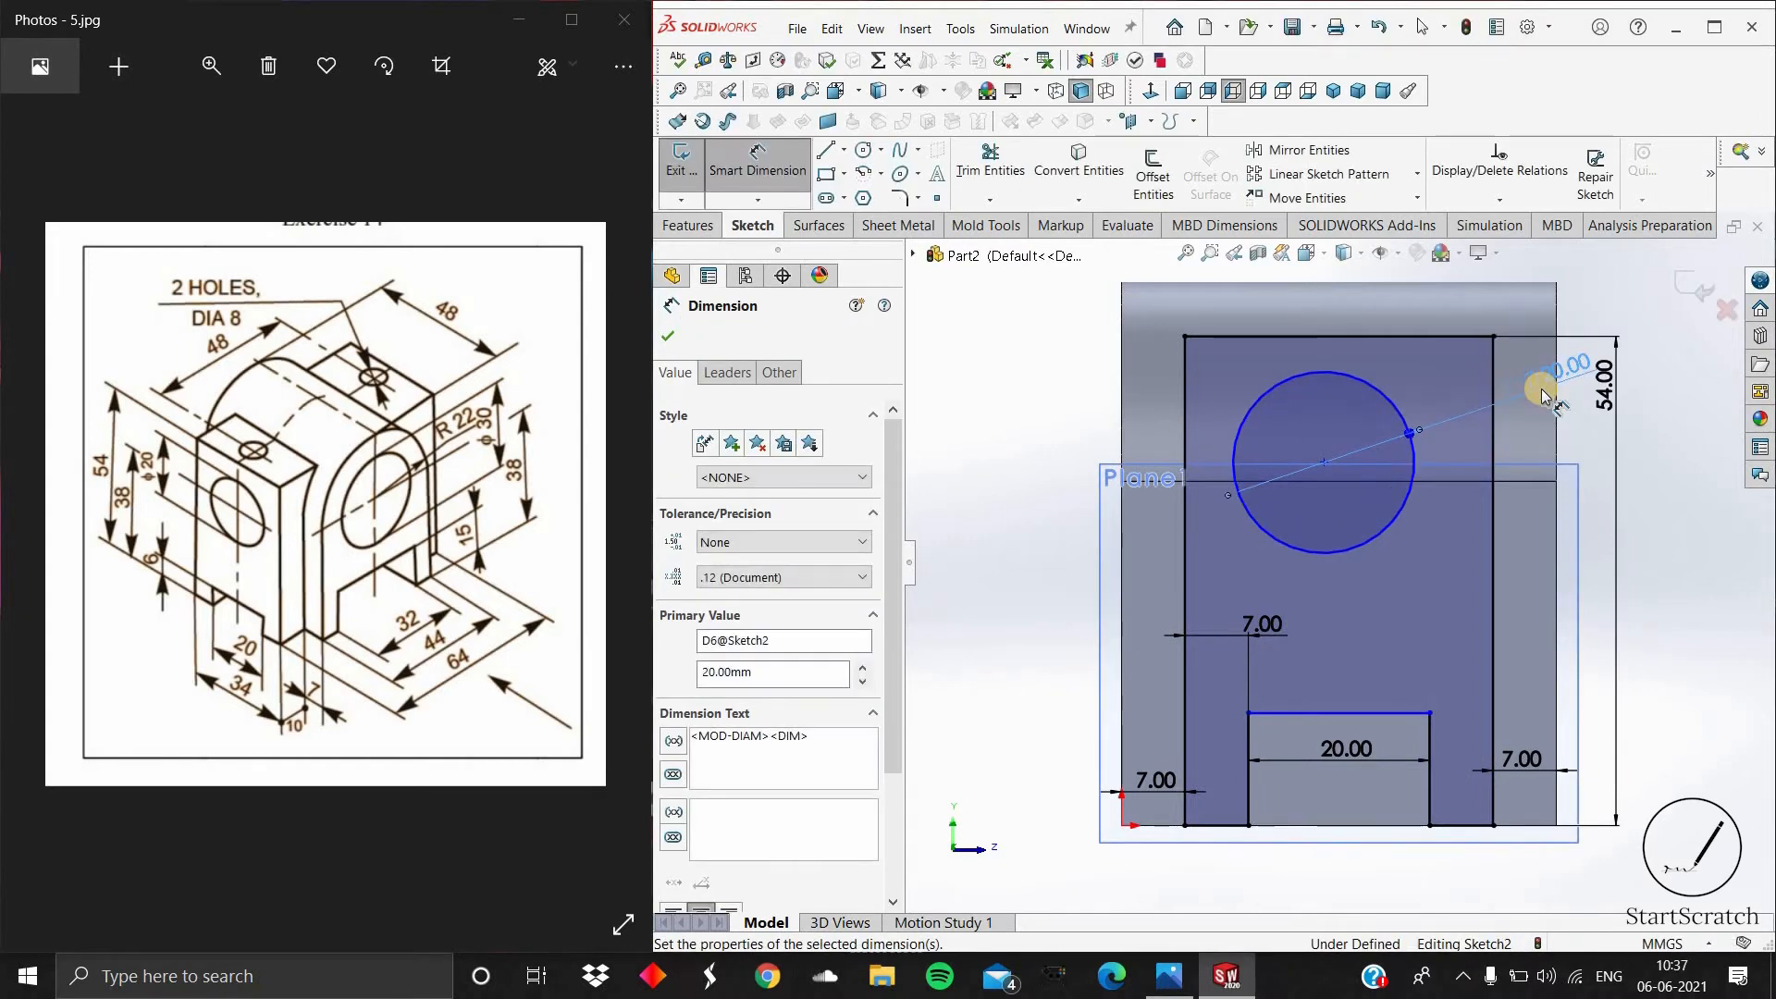
Step: Dimension the circle's centre at 38 mm above the profile's bottom edge
left_click(1322, 474)
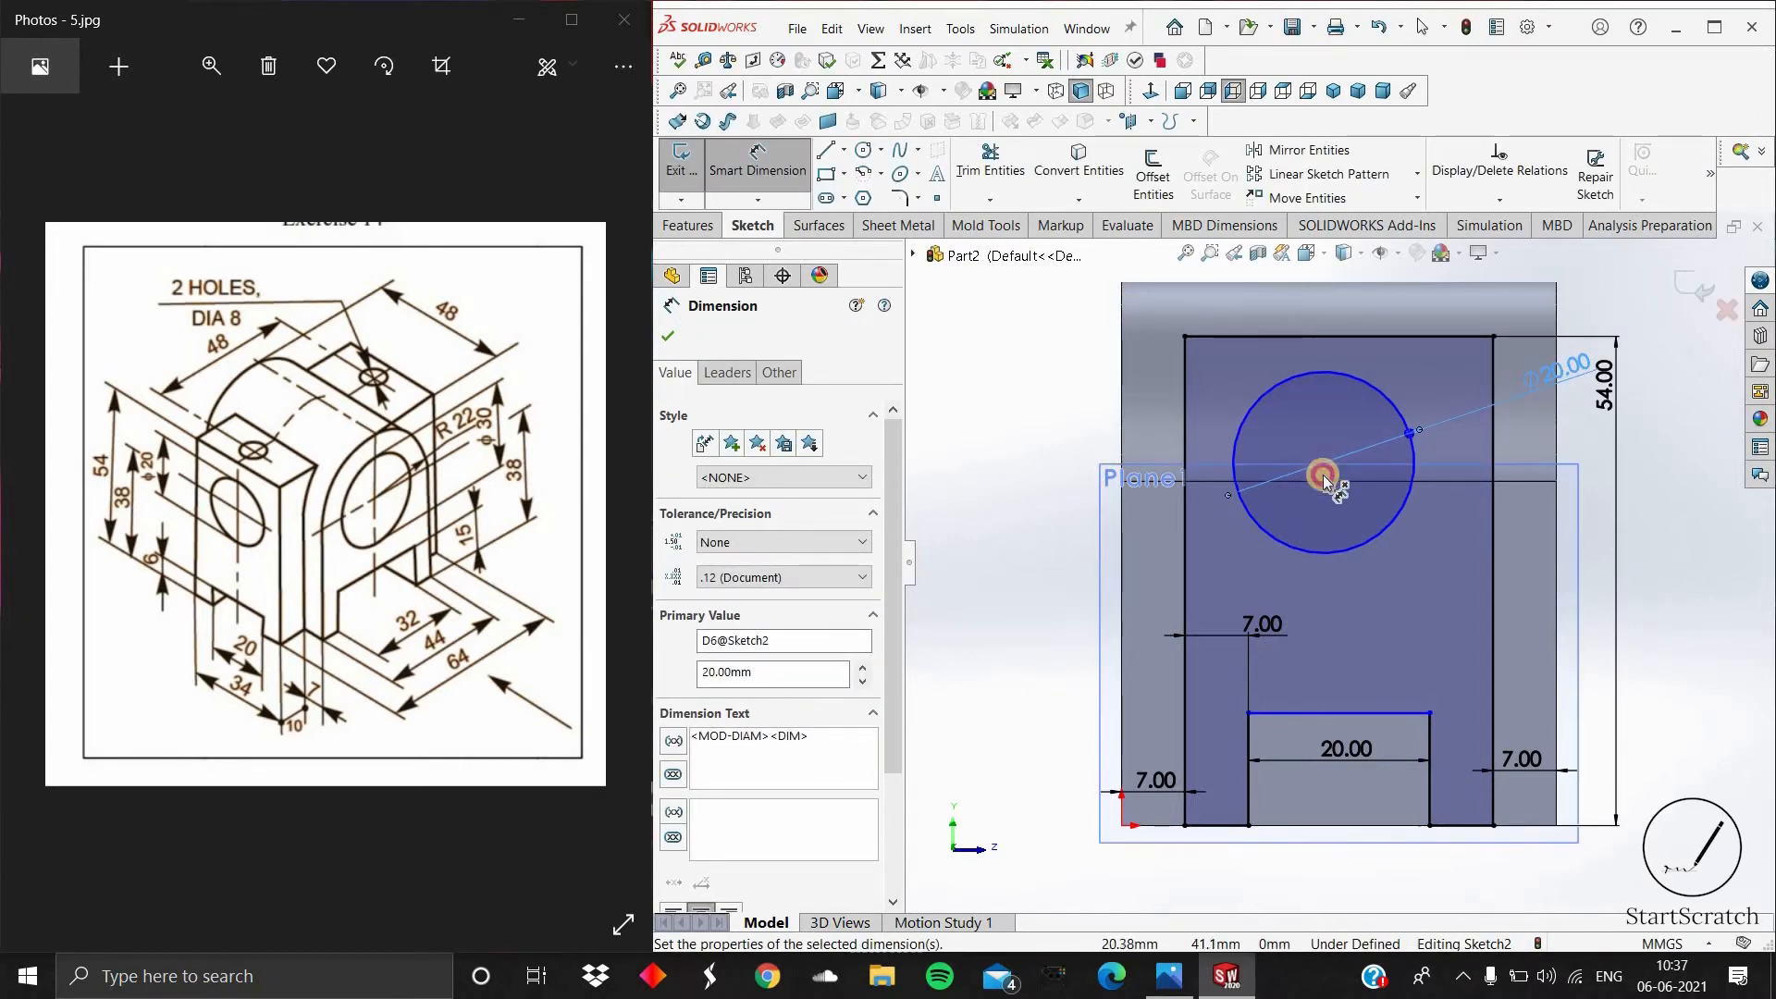
left_click(1226, 825)
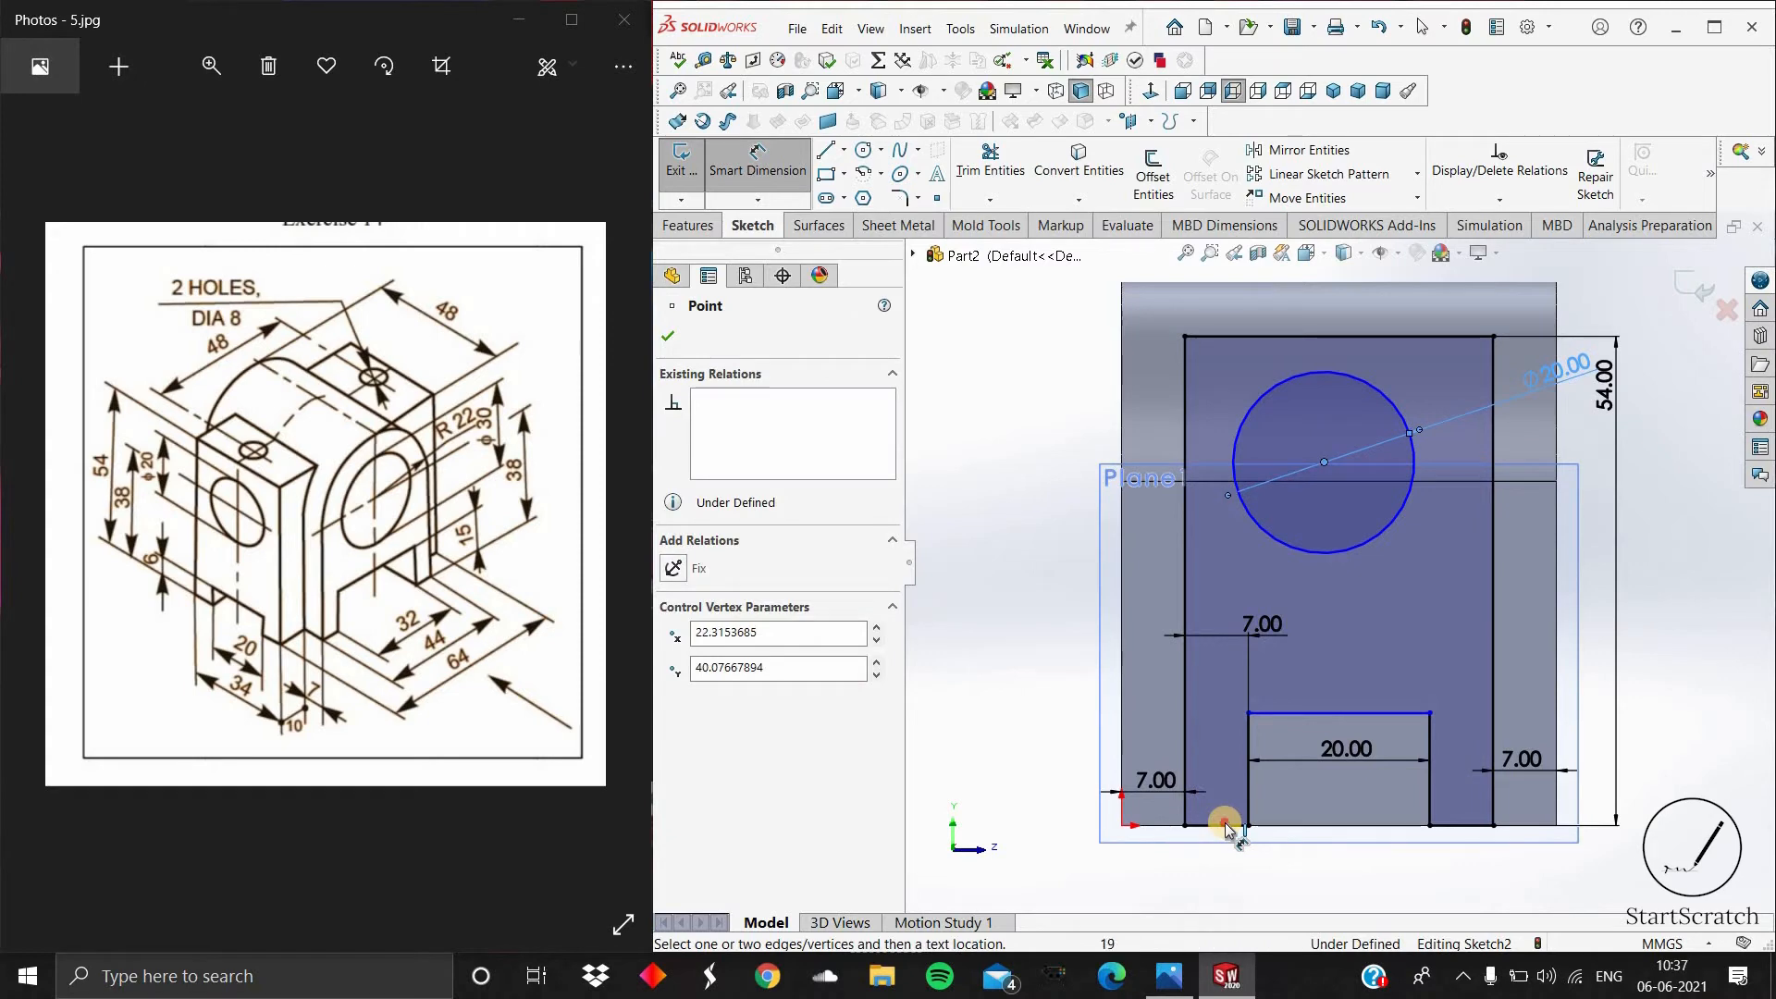
left_click(1025, 636)
type("38")
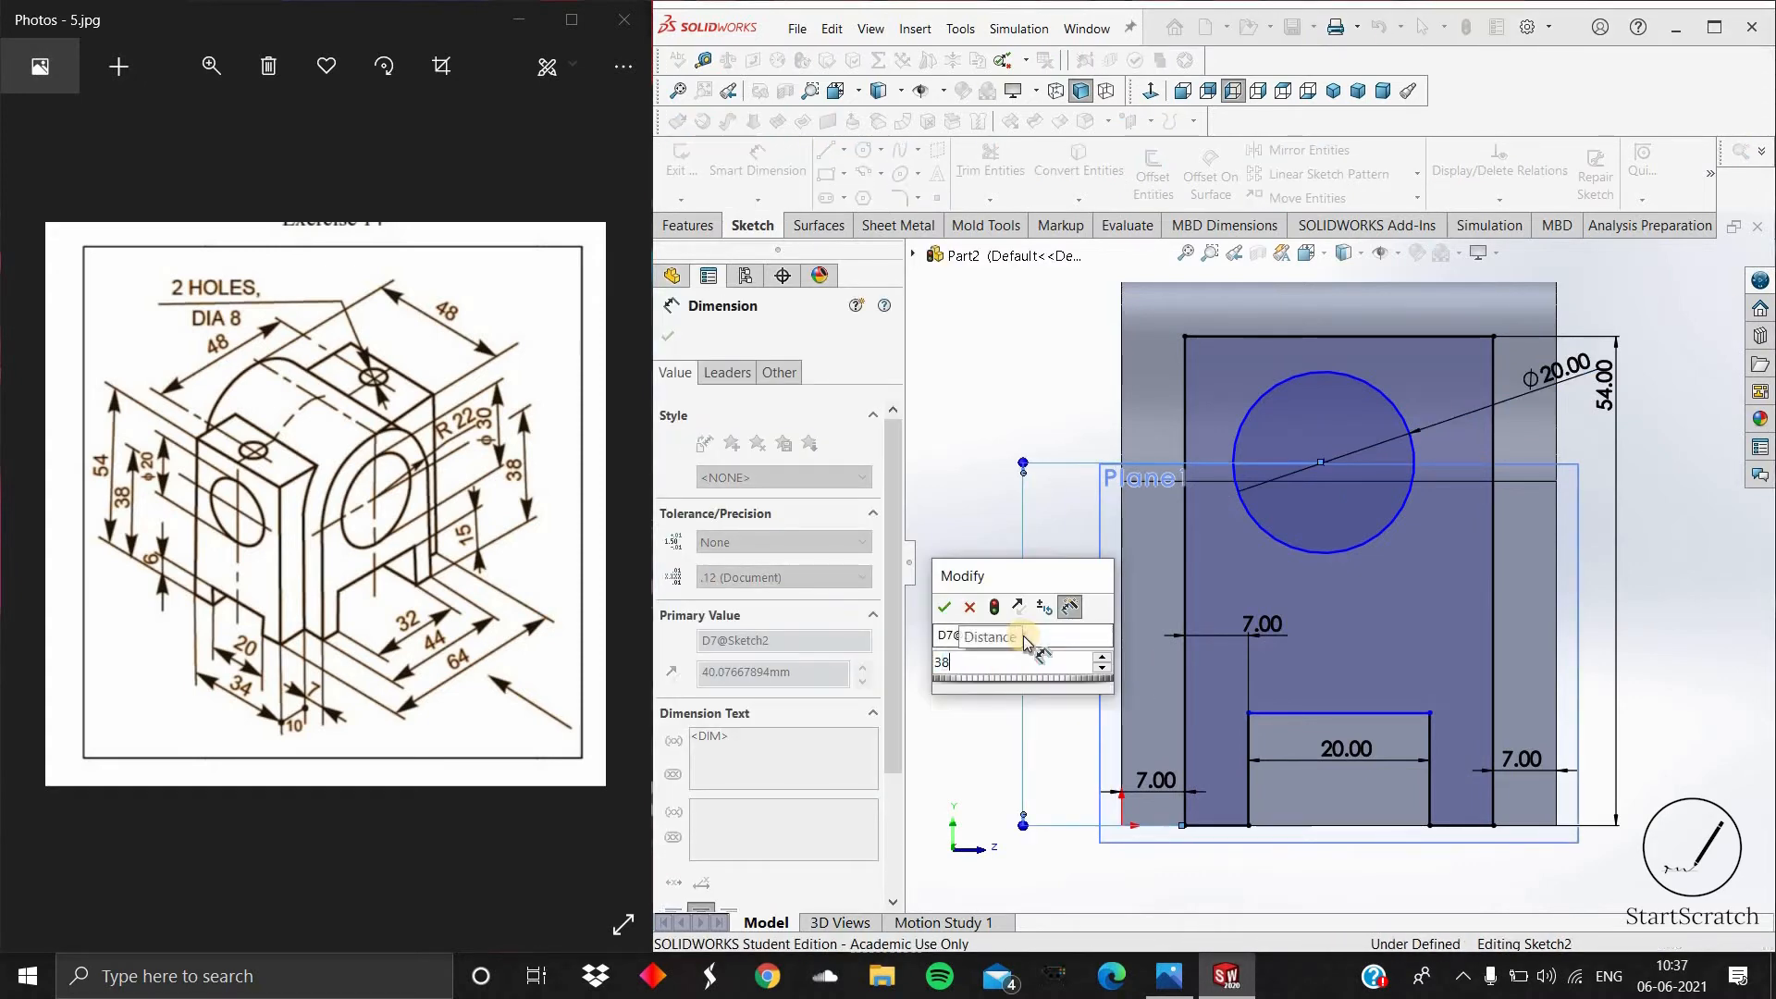
key("Return")
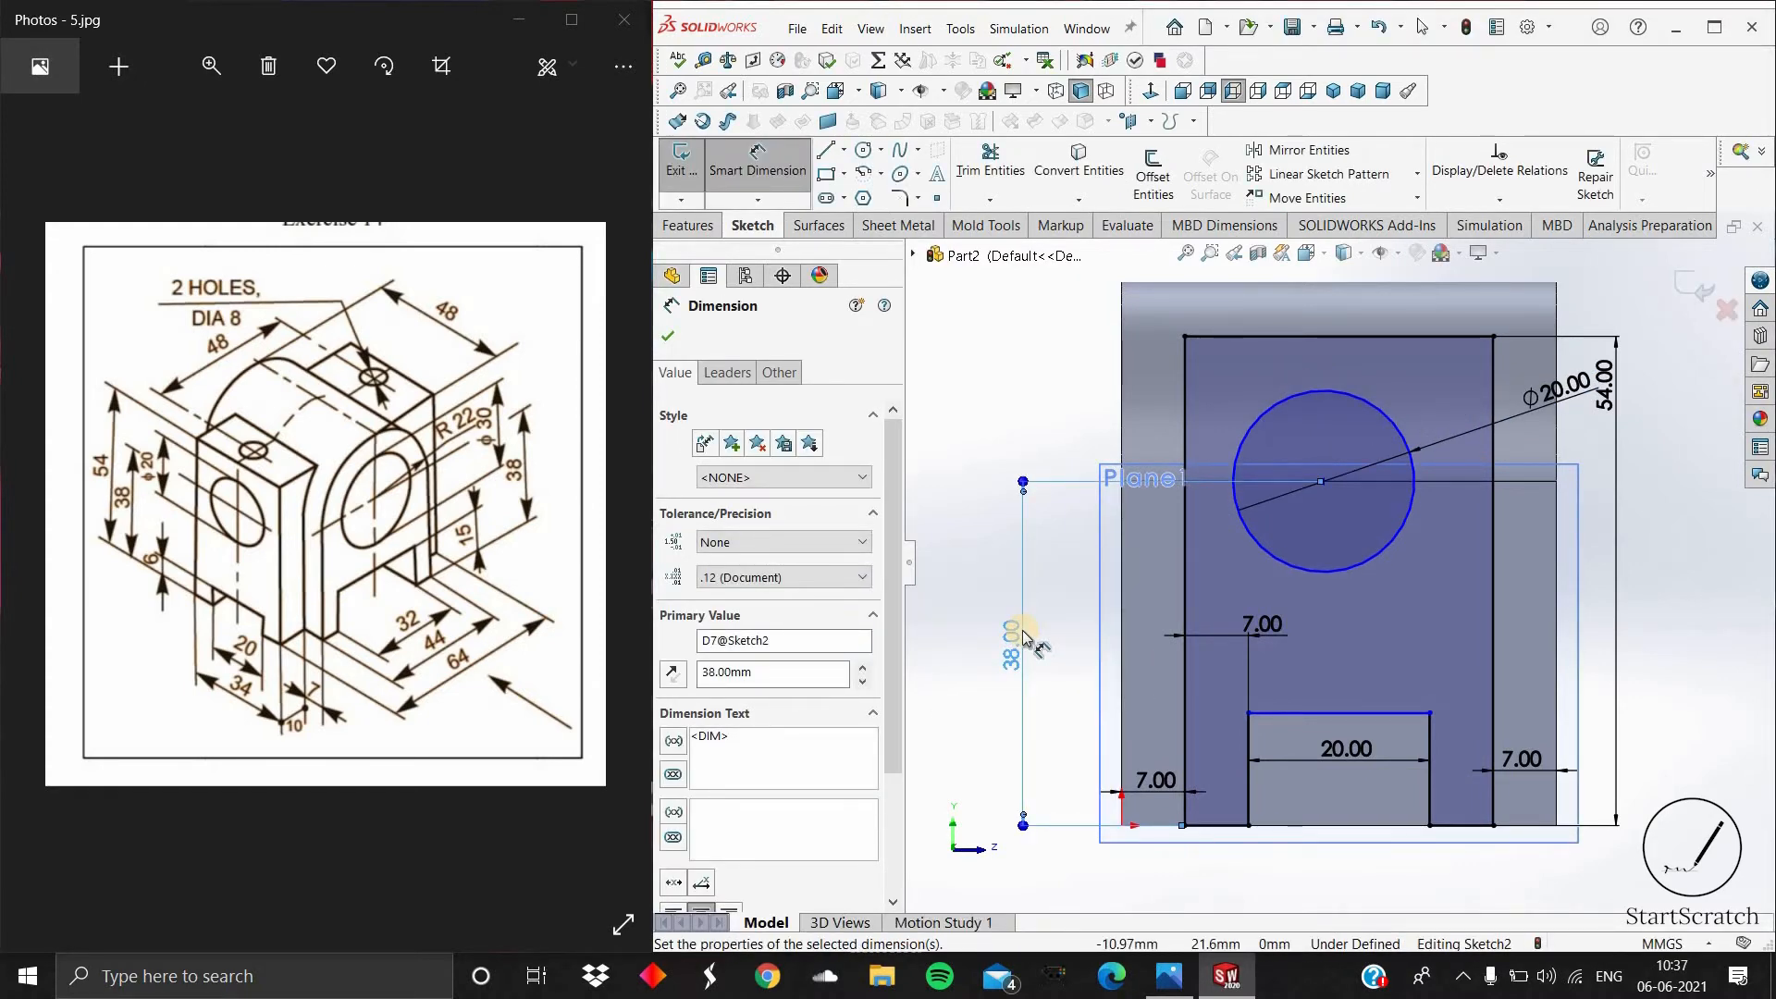
Step: Dimension the height of the bottom notch at 6 mm and finish dimensioning
left_click(1249, 734)
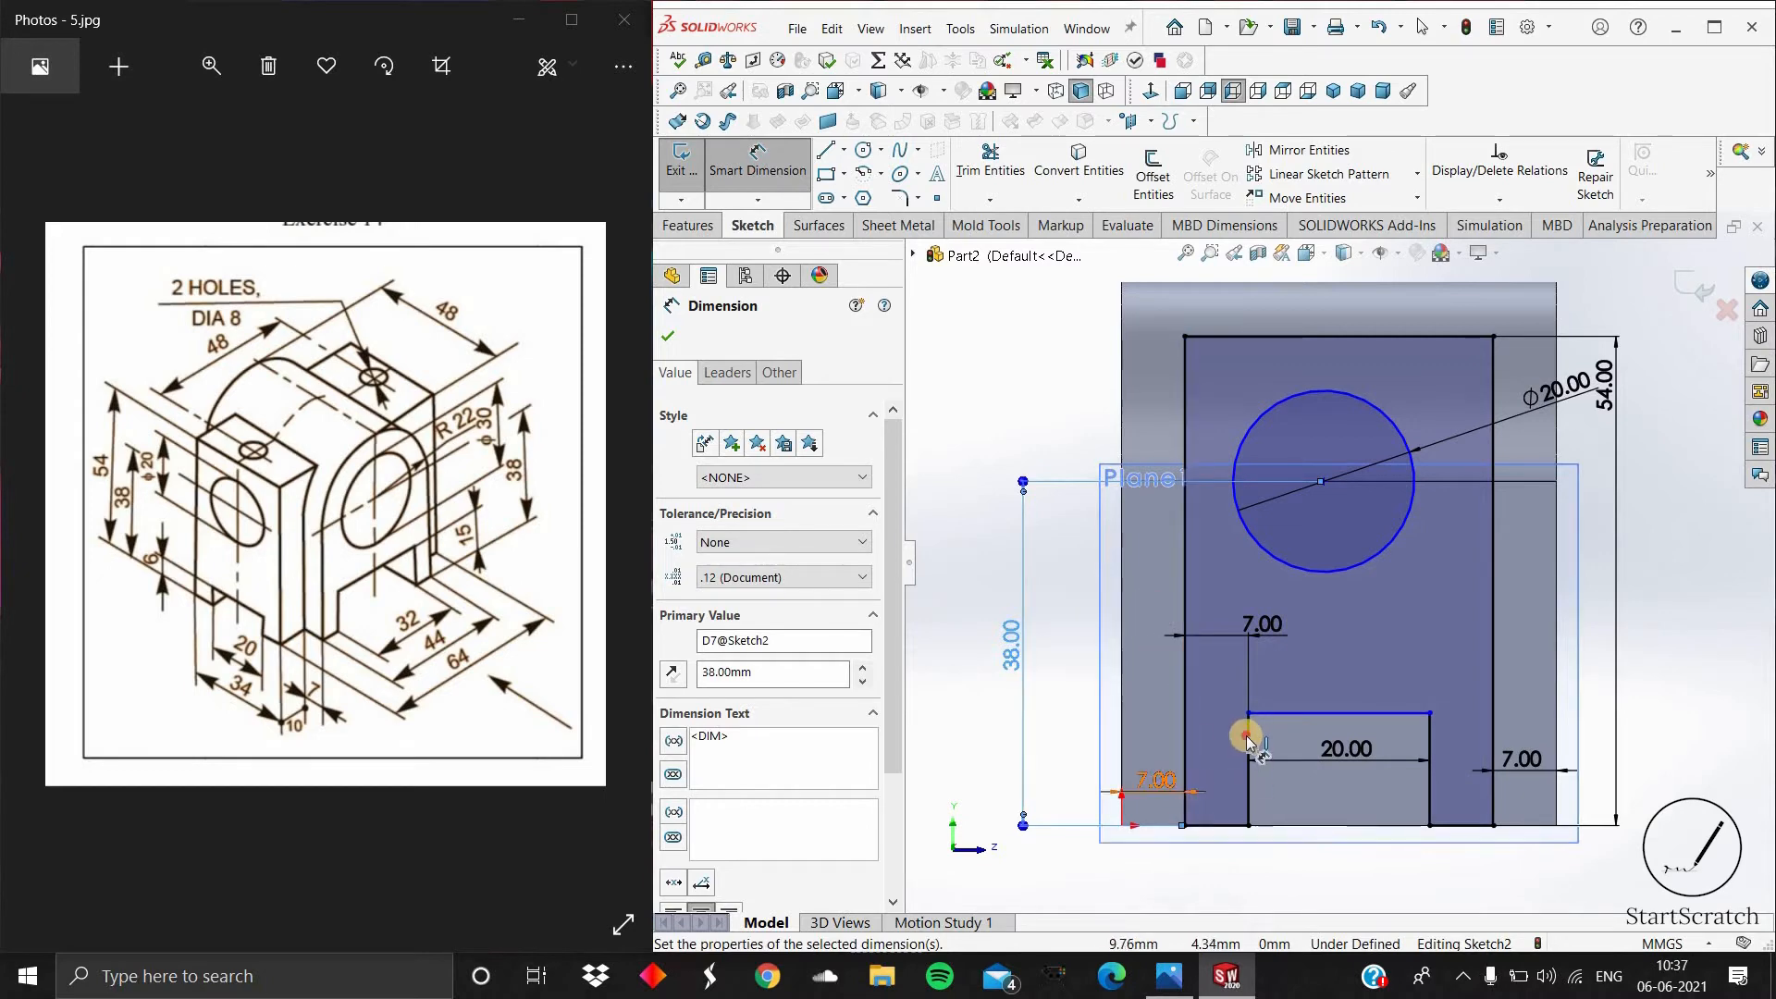
left_click(1075, 730)
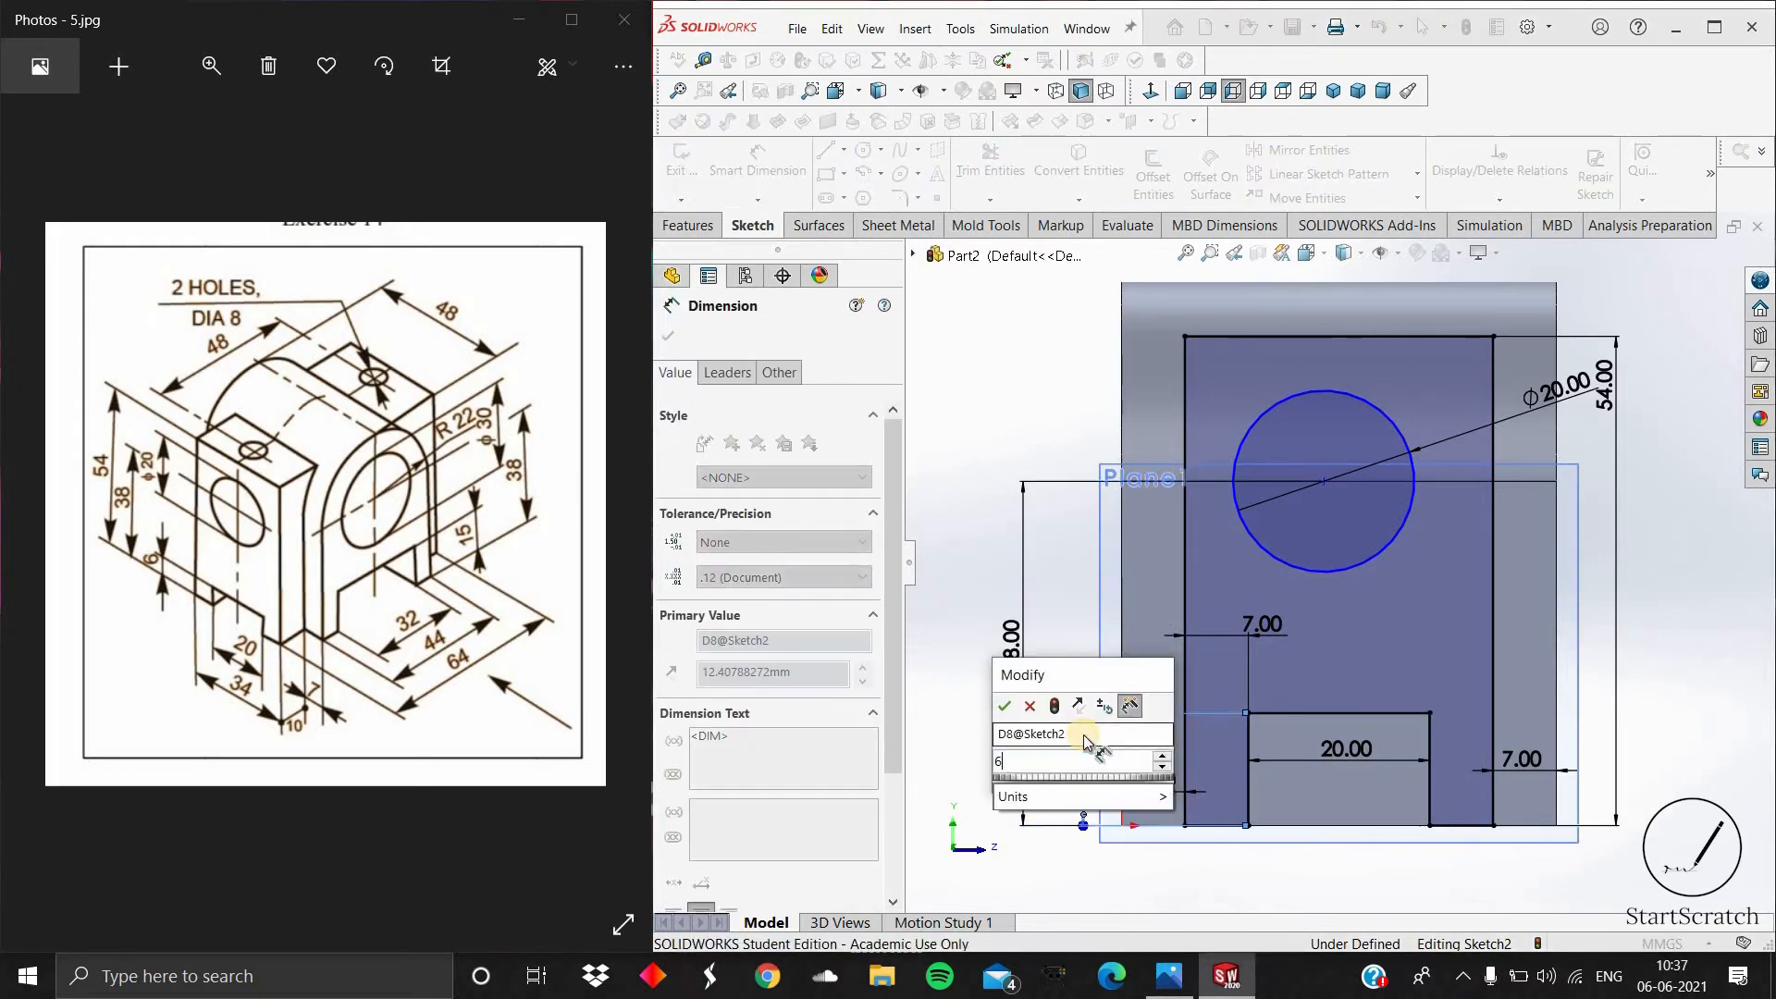
type("6")
key("Return")
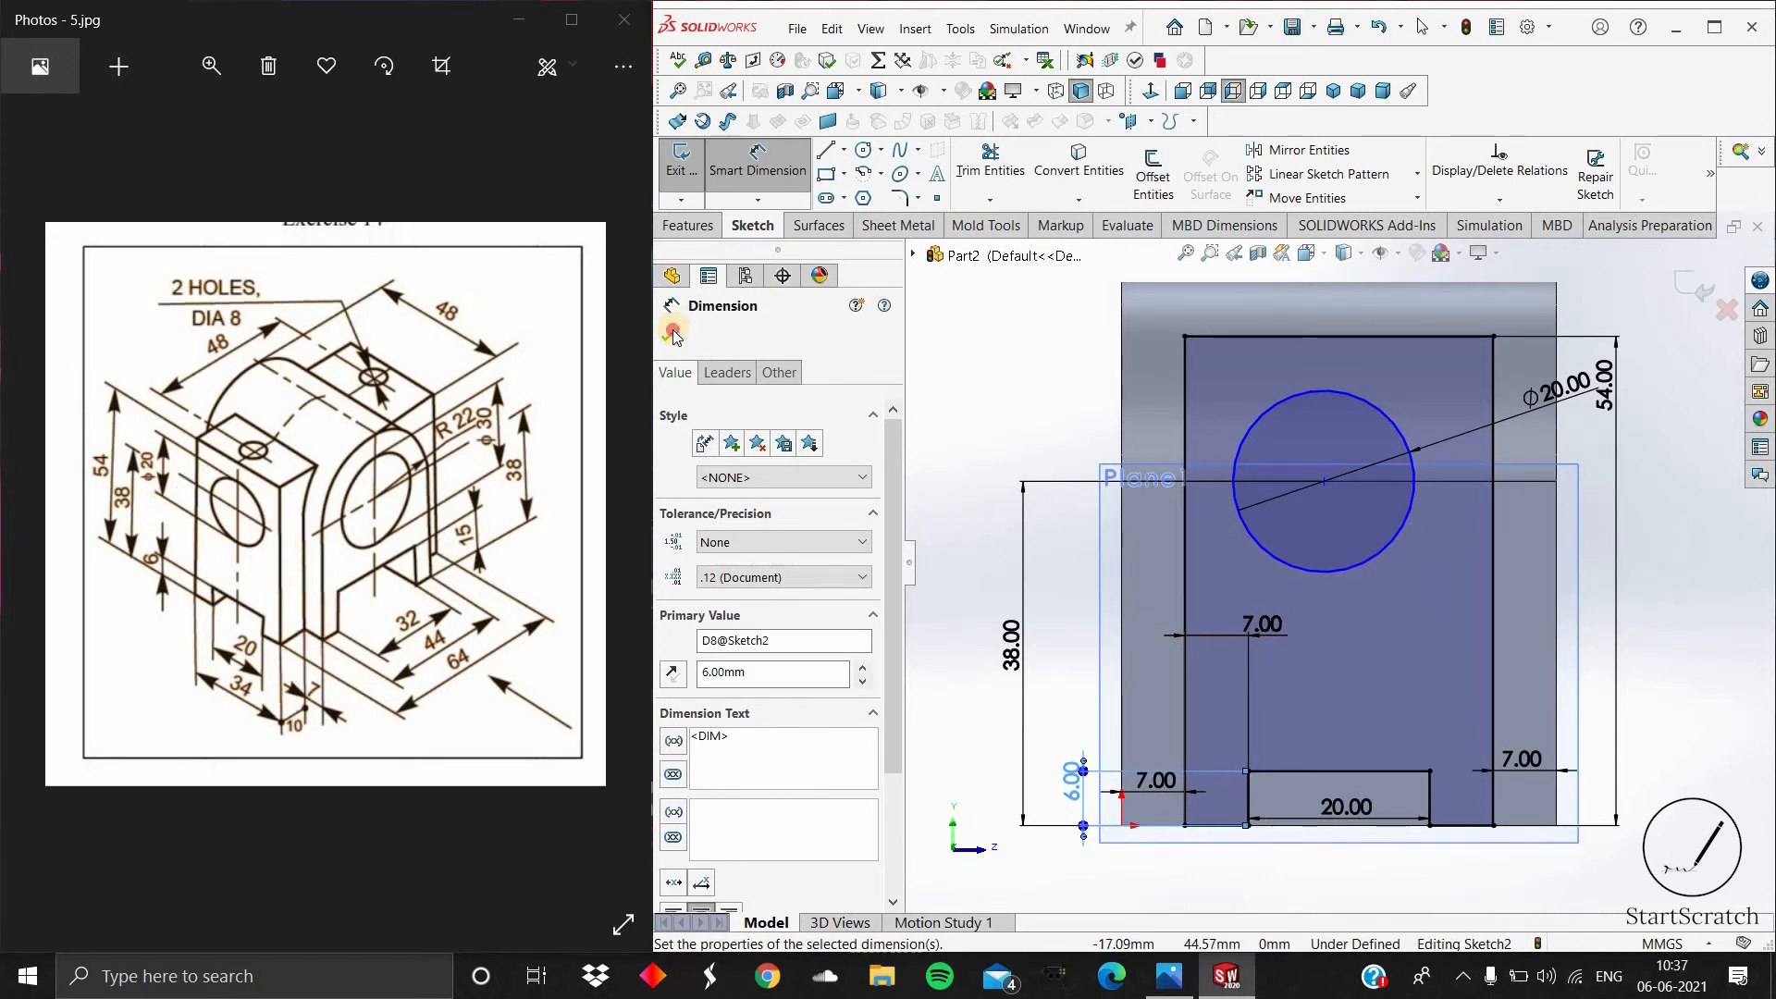
key("Escape")
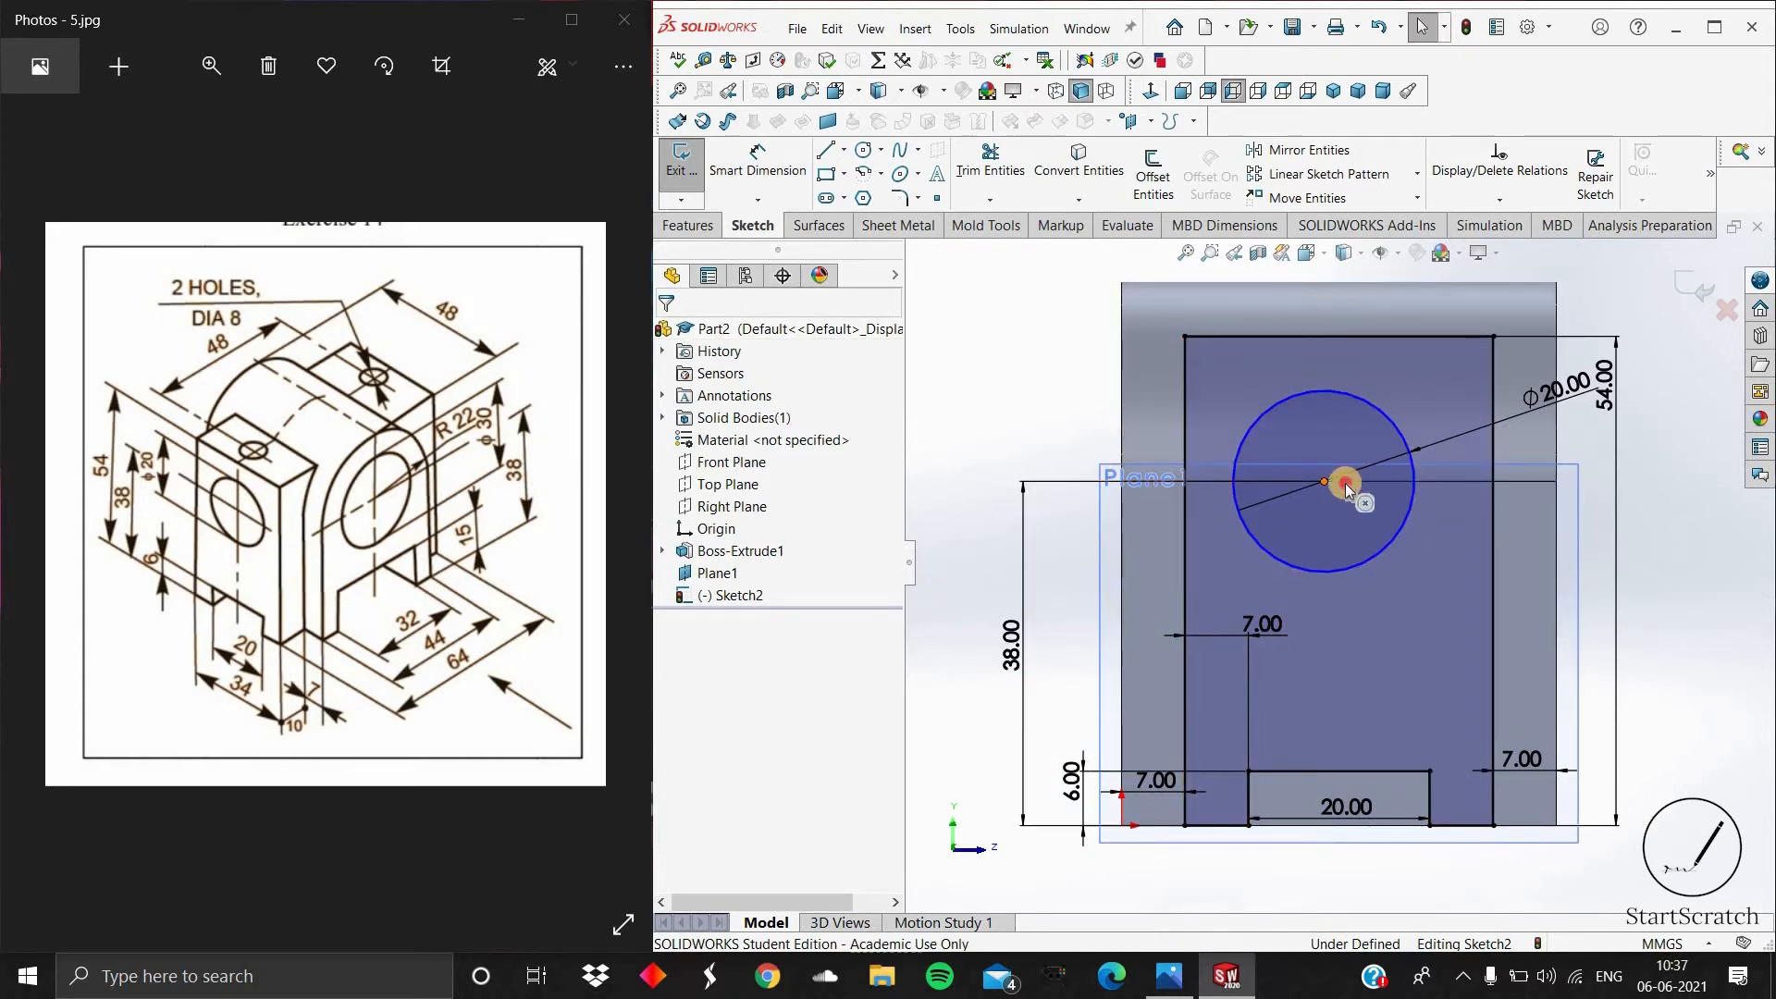
Step: Move the circle's centre onto the midpoint of the body's horizontal edge, at X 24 and Y 38 mm
left_click_drag(1345, 483, 1374, 505)
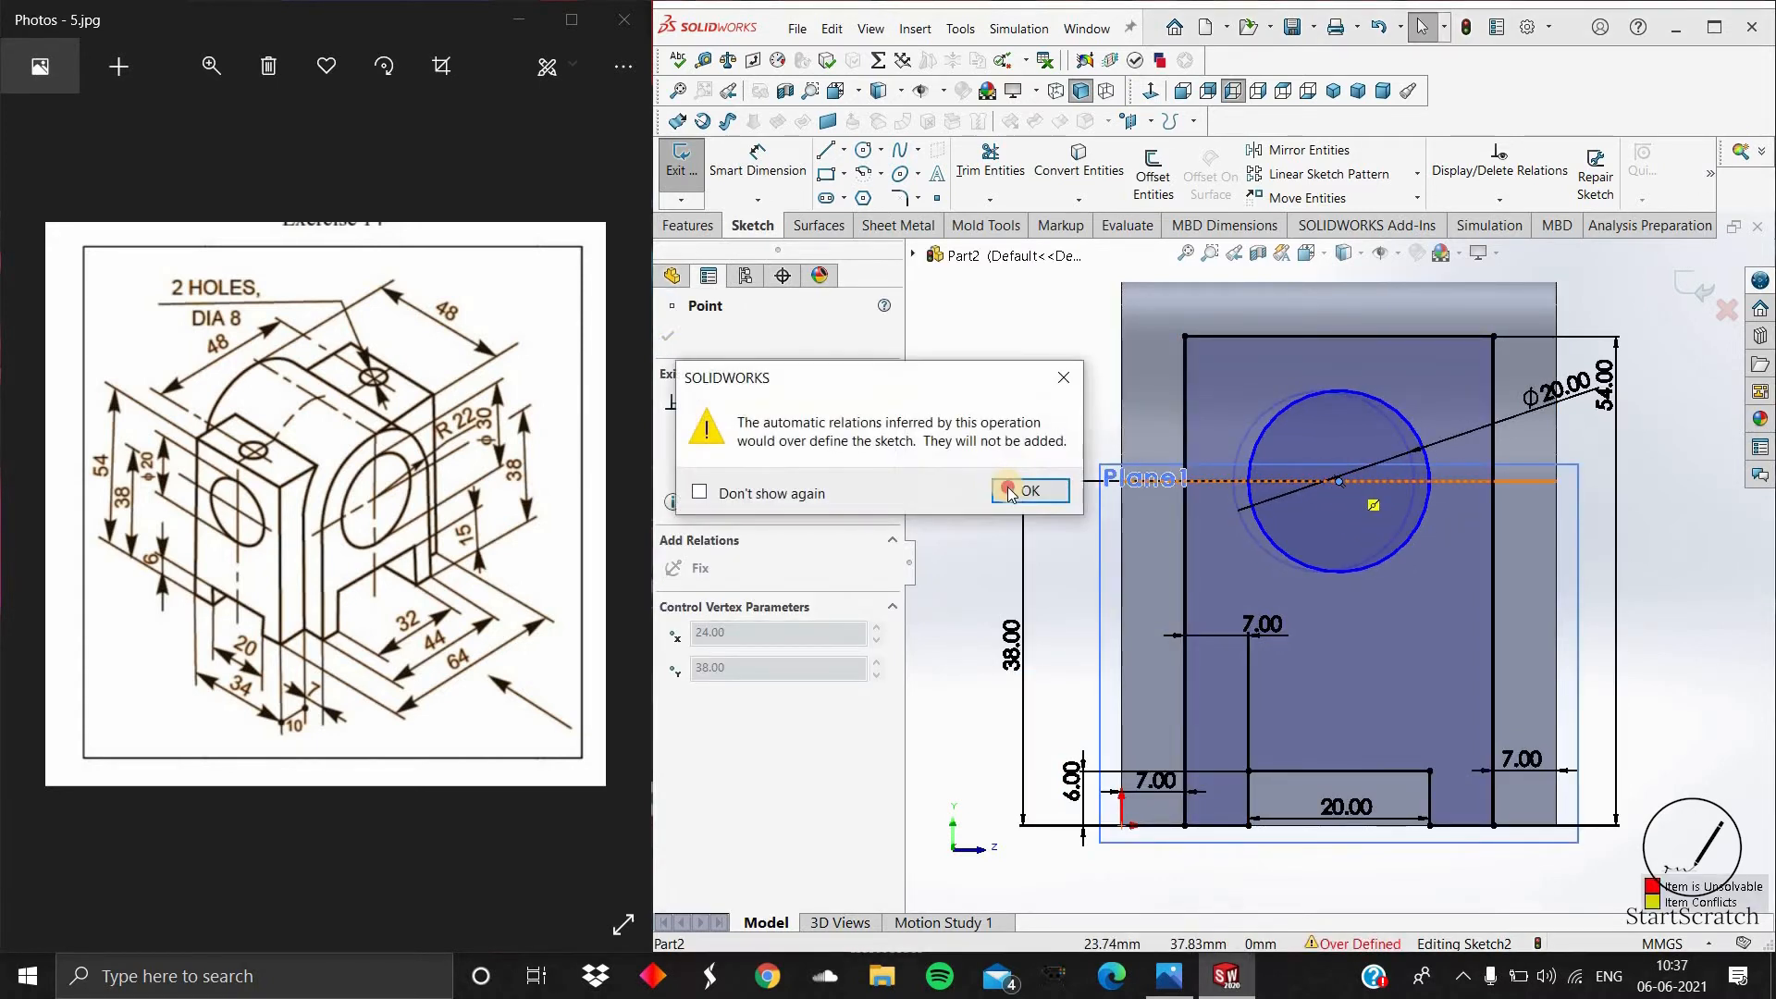
key("Return")
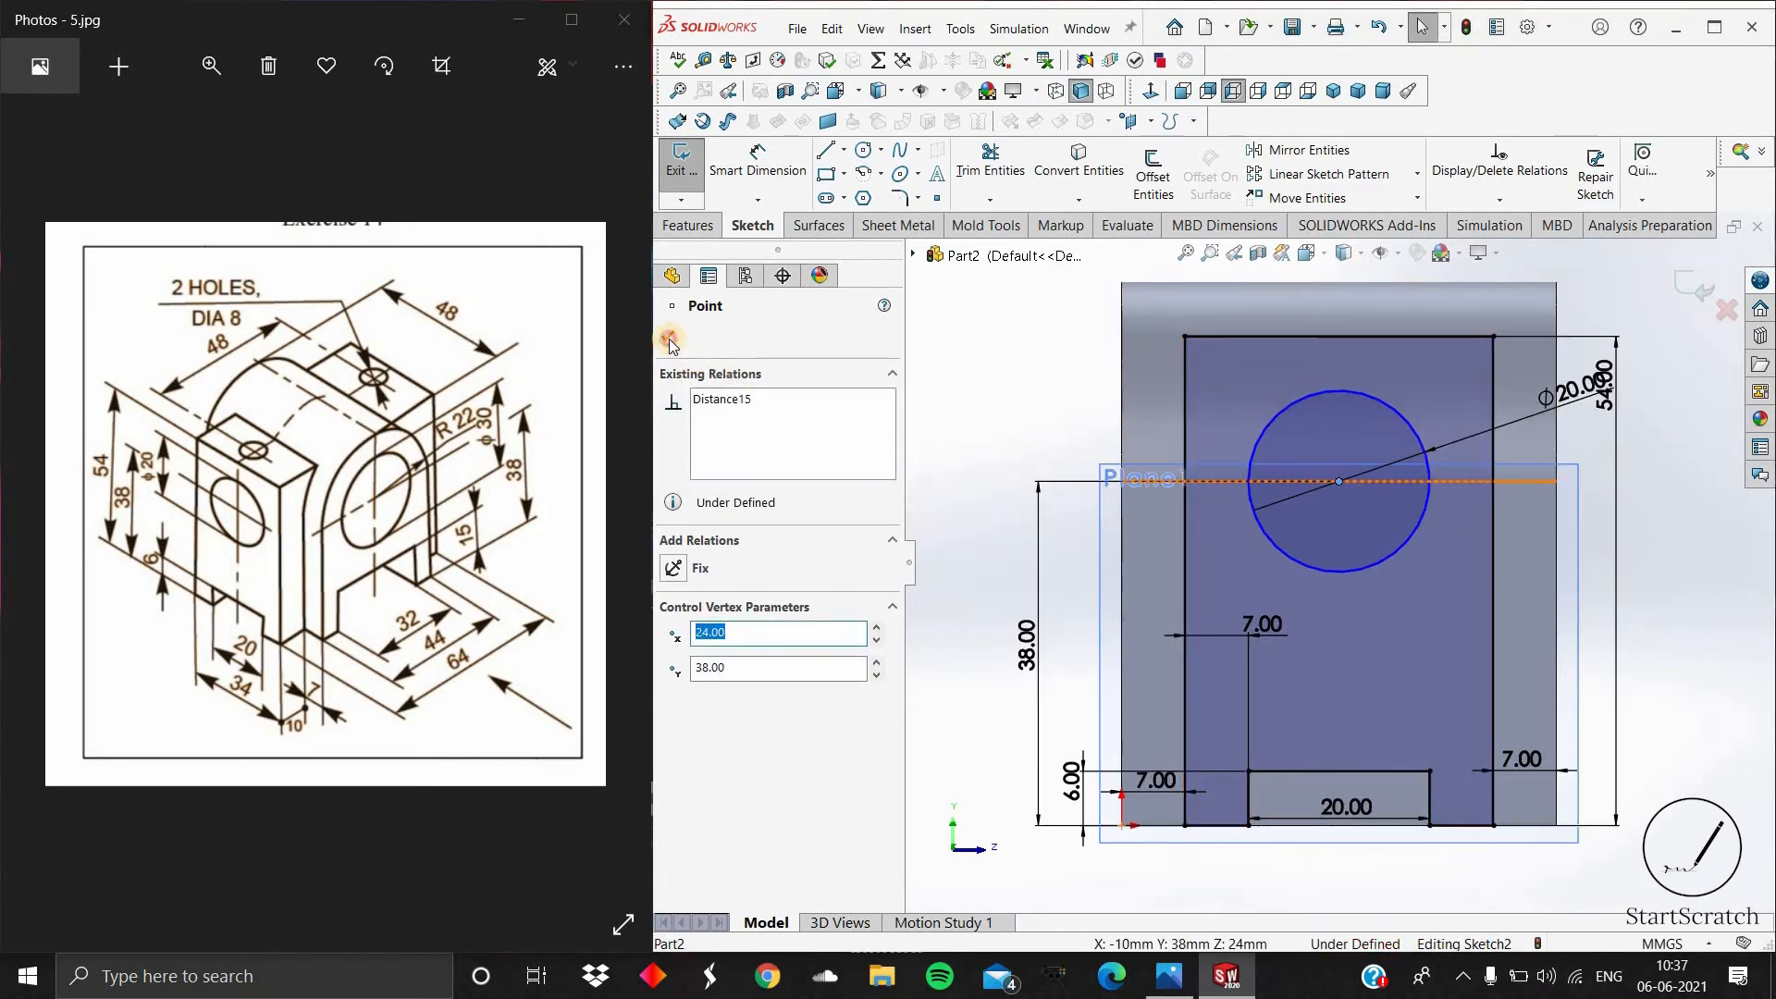
key("Escape")
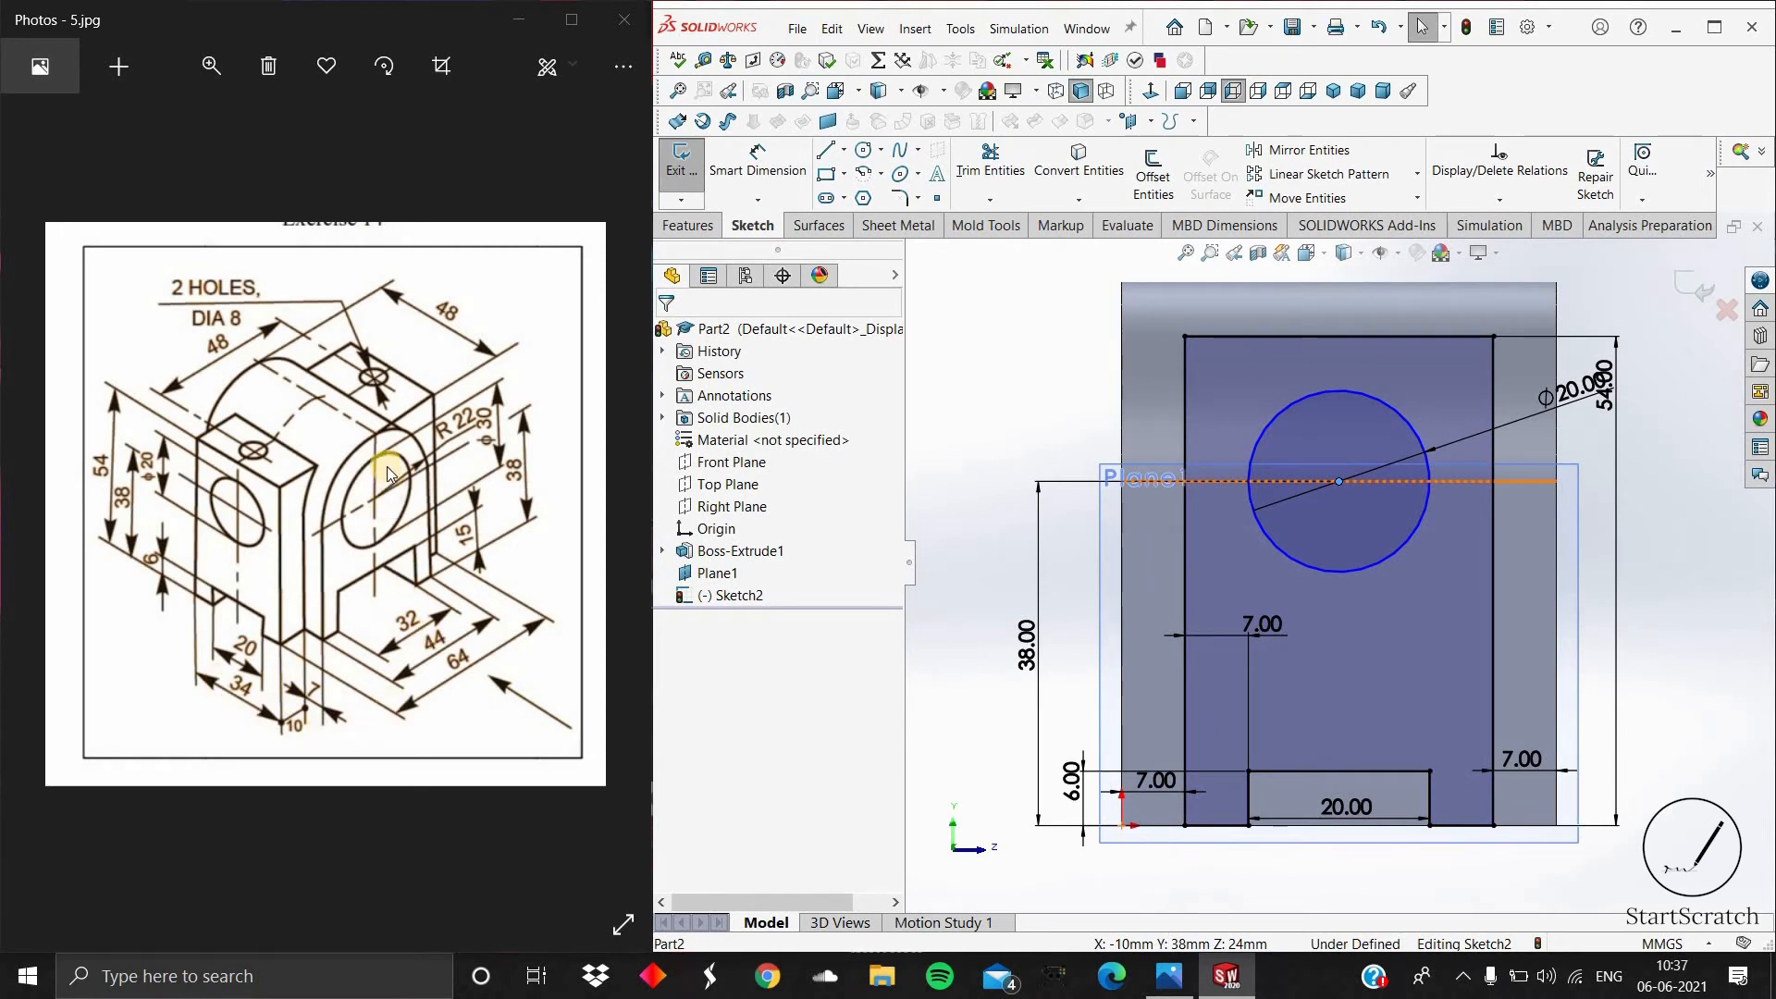
Step: Extrude the notched profile with its circular hole toward the arched body, using the Up To Body end condition with Boss-Extrude1 as target
left_click(701, 226)
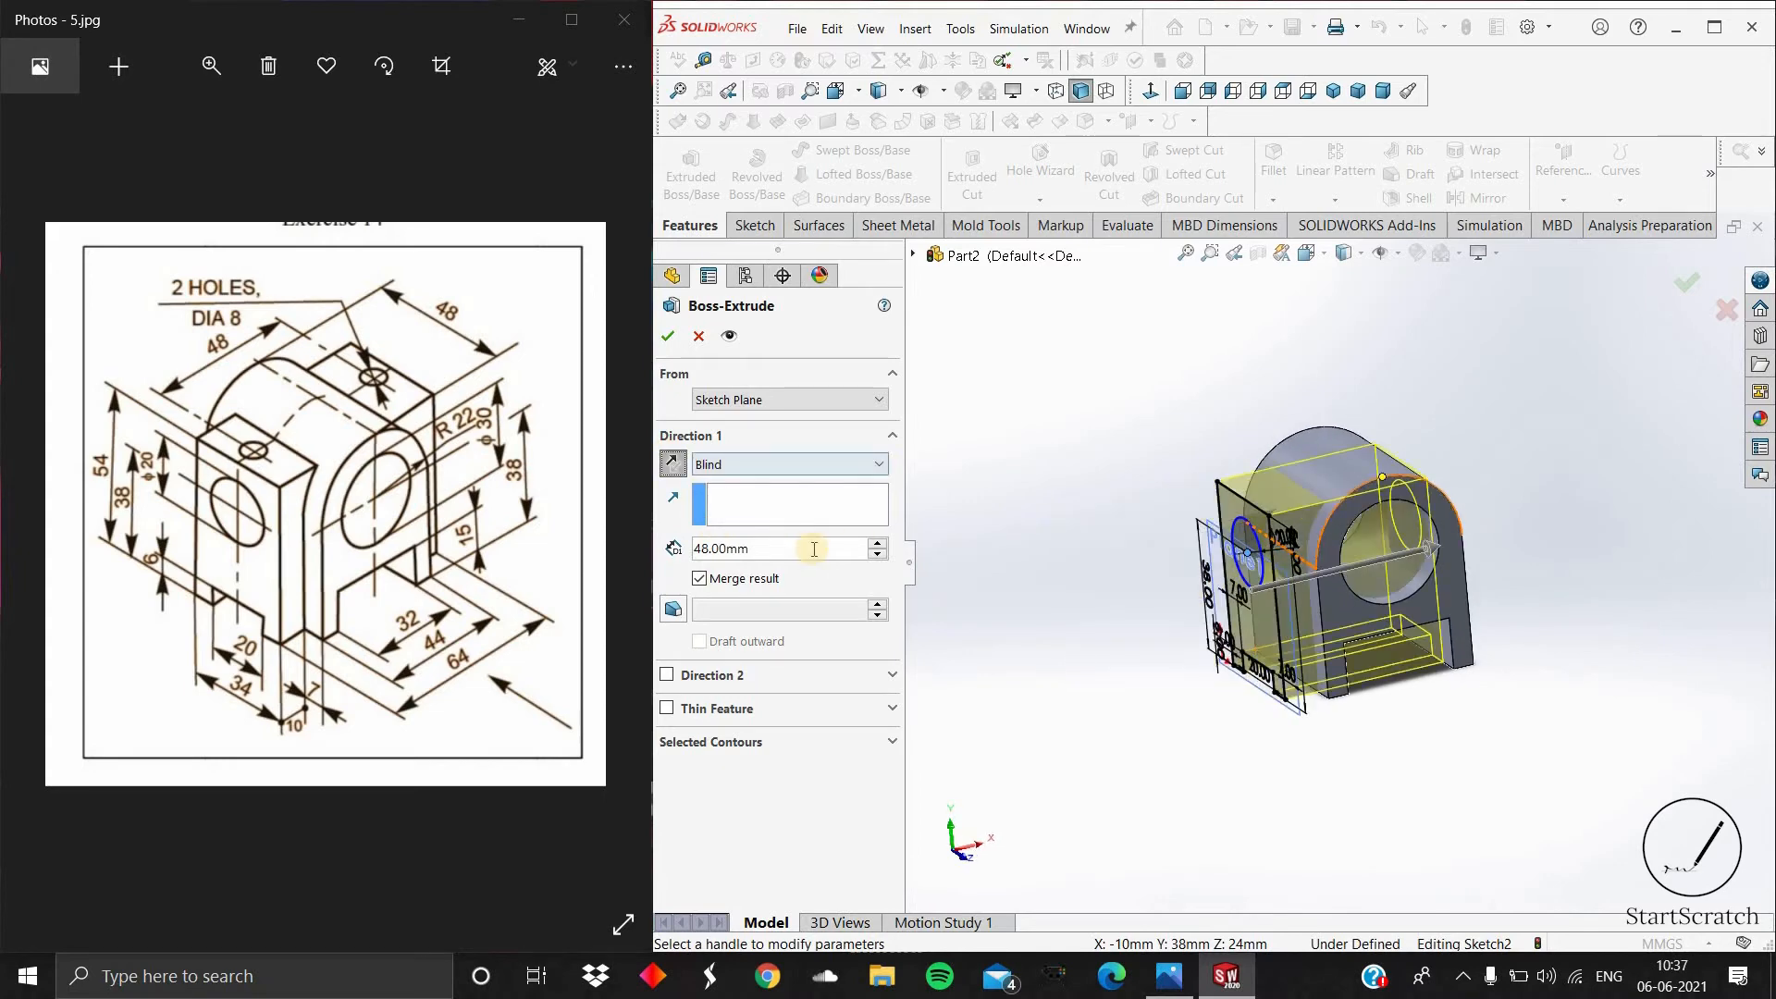
left_click_drag(1432, 553, 1281, 582)
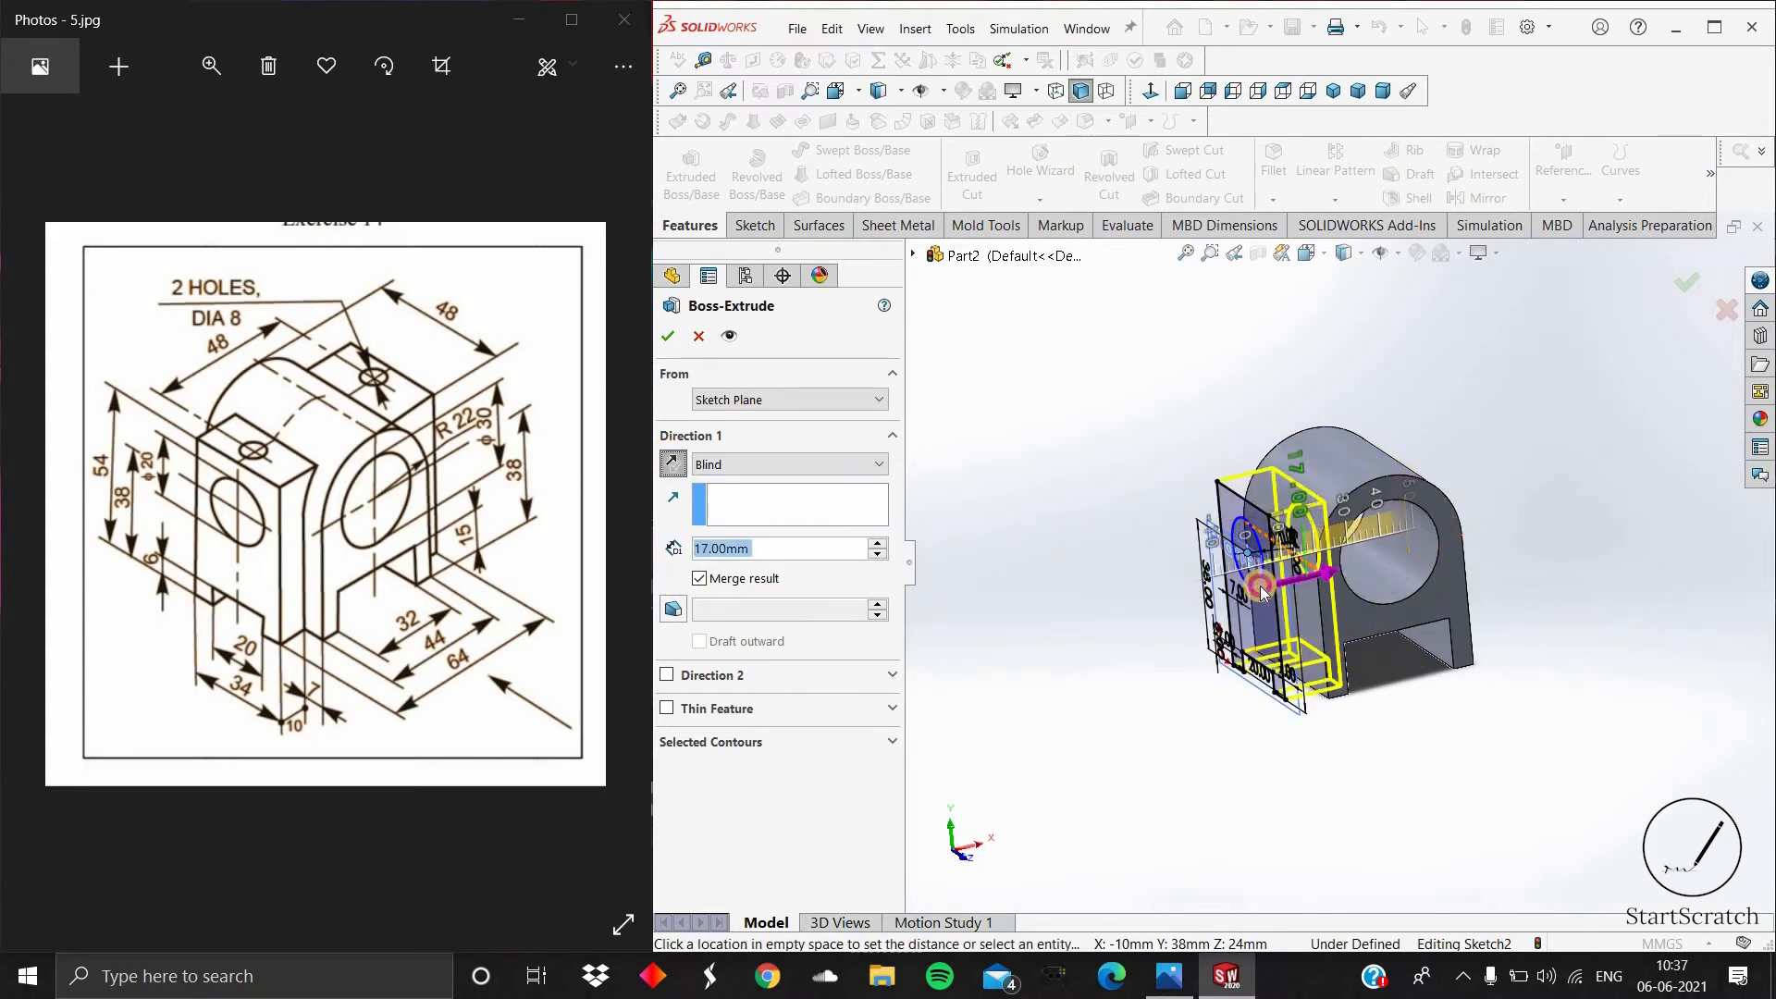
scroll(1551, 435, "up", 2)
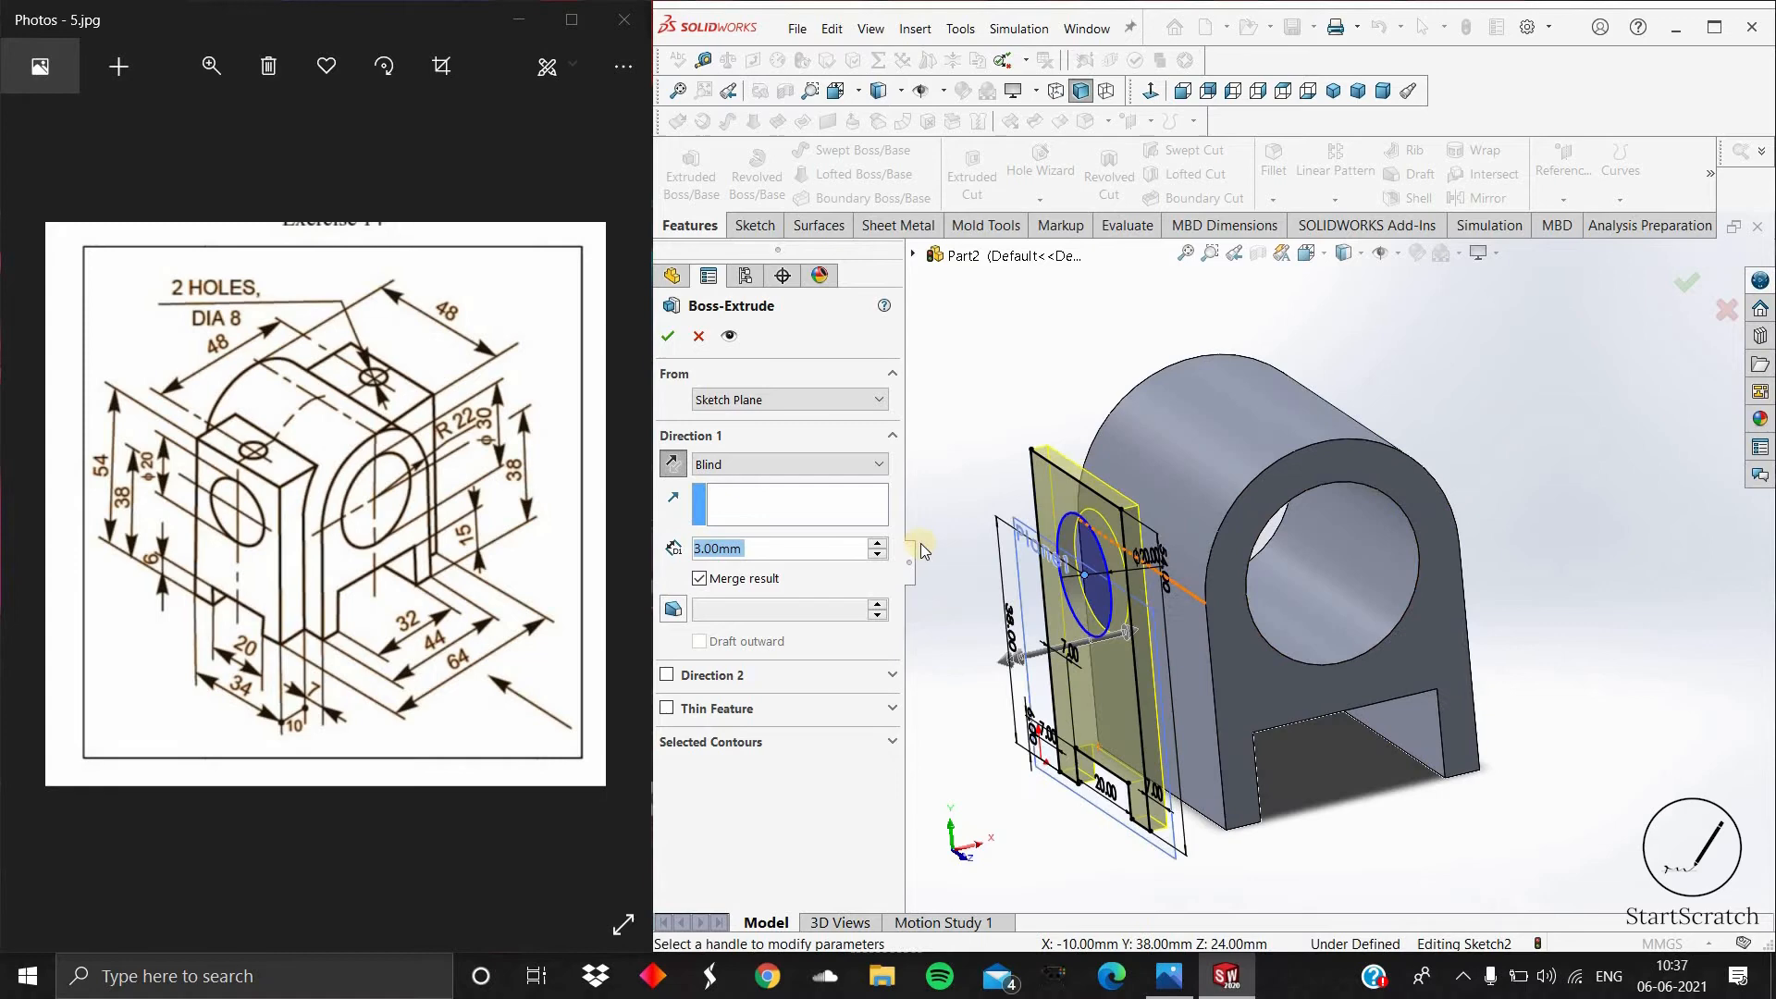
left_click(808, 463)
left_click(730, 529)
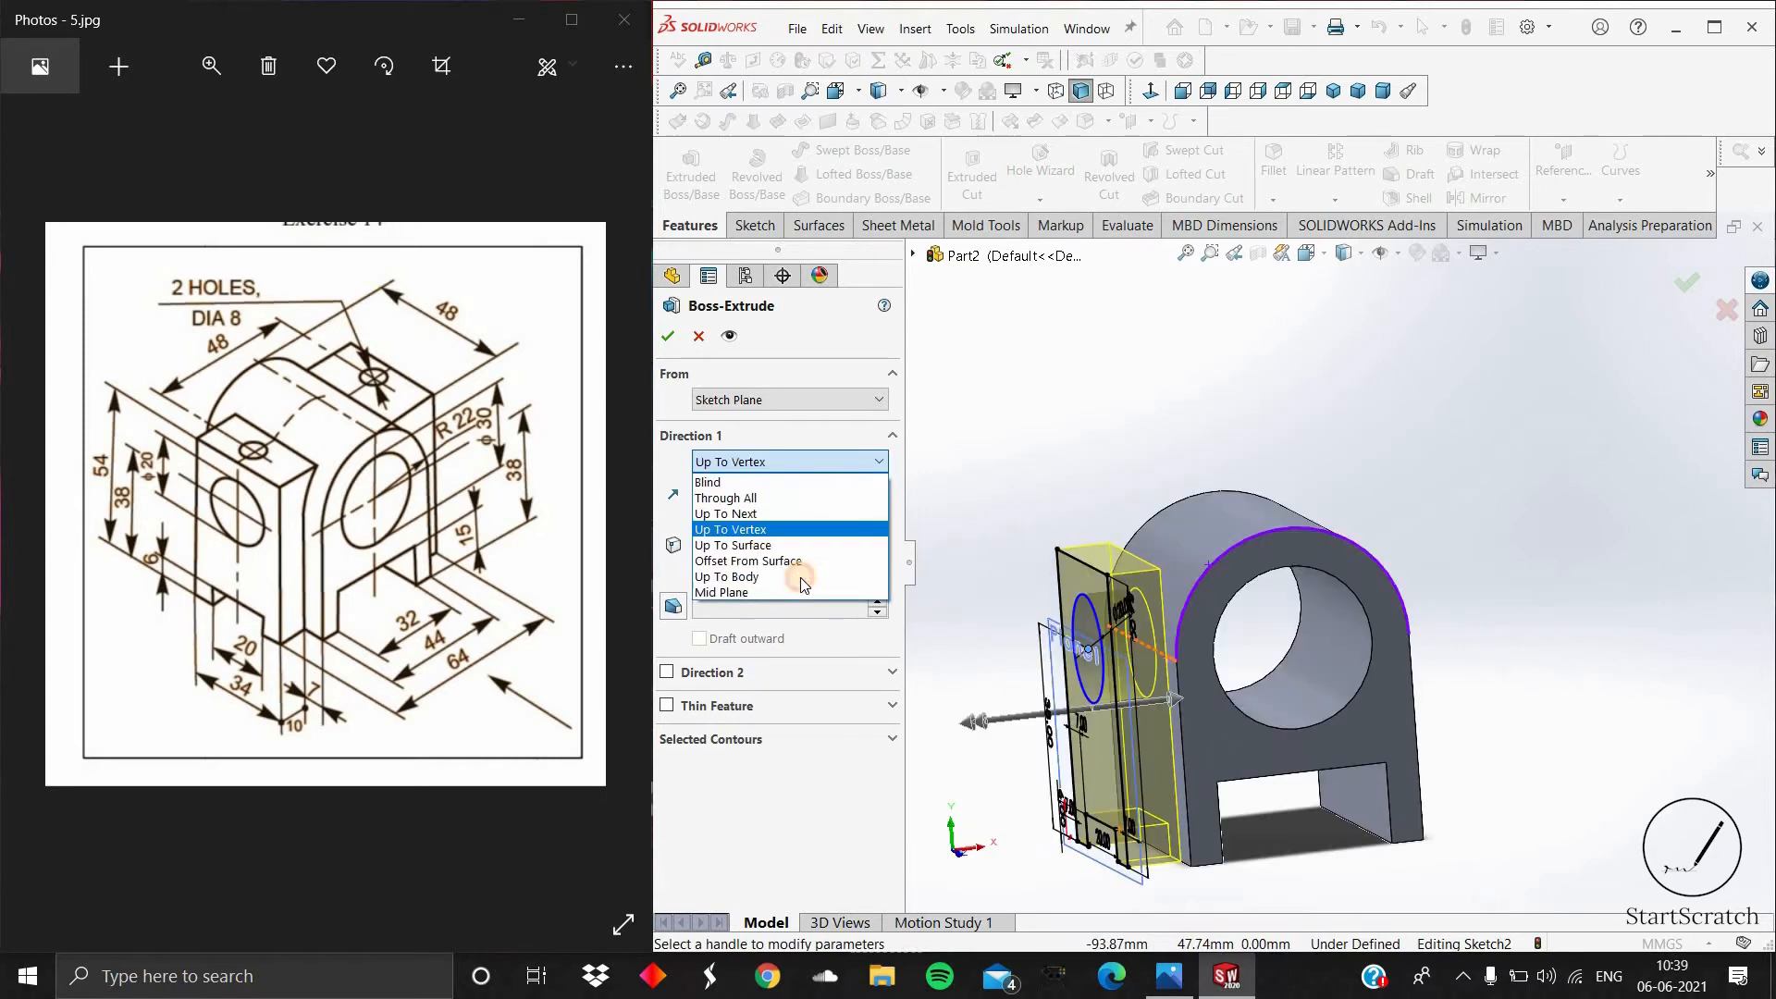
left_click(1270, 530)
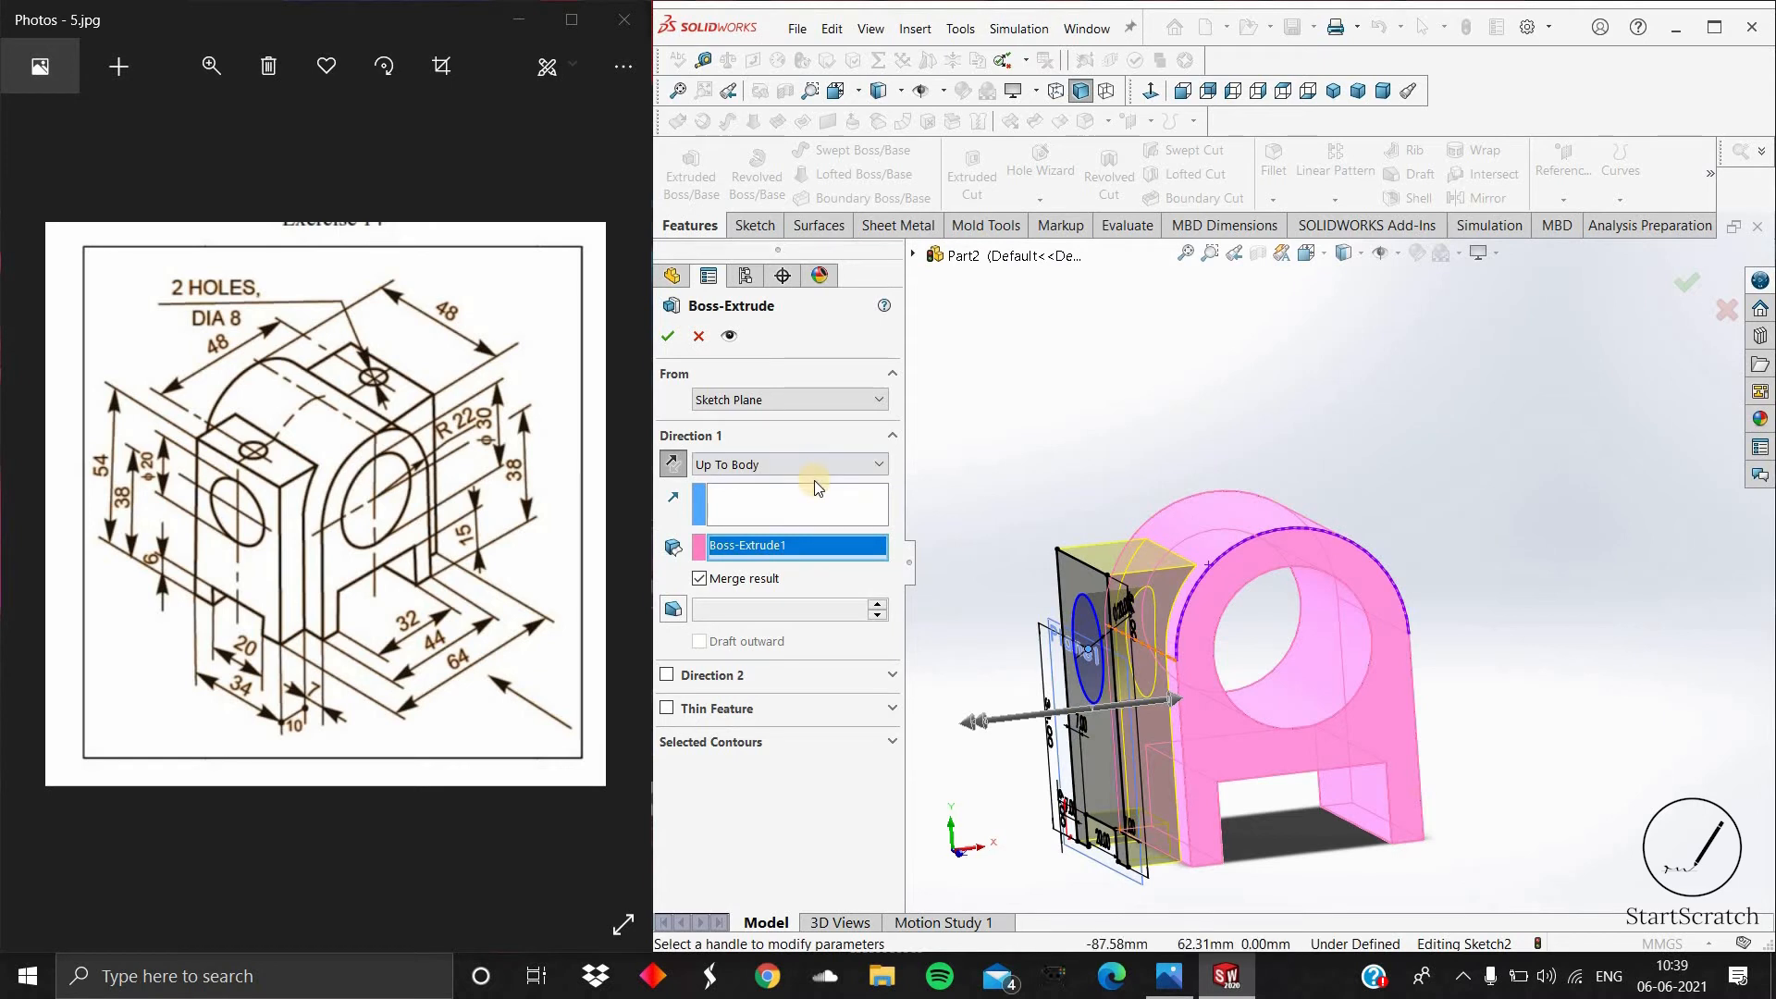
left_click(668, 338)
left_click(1423, 507)
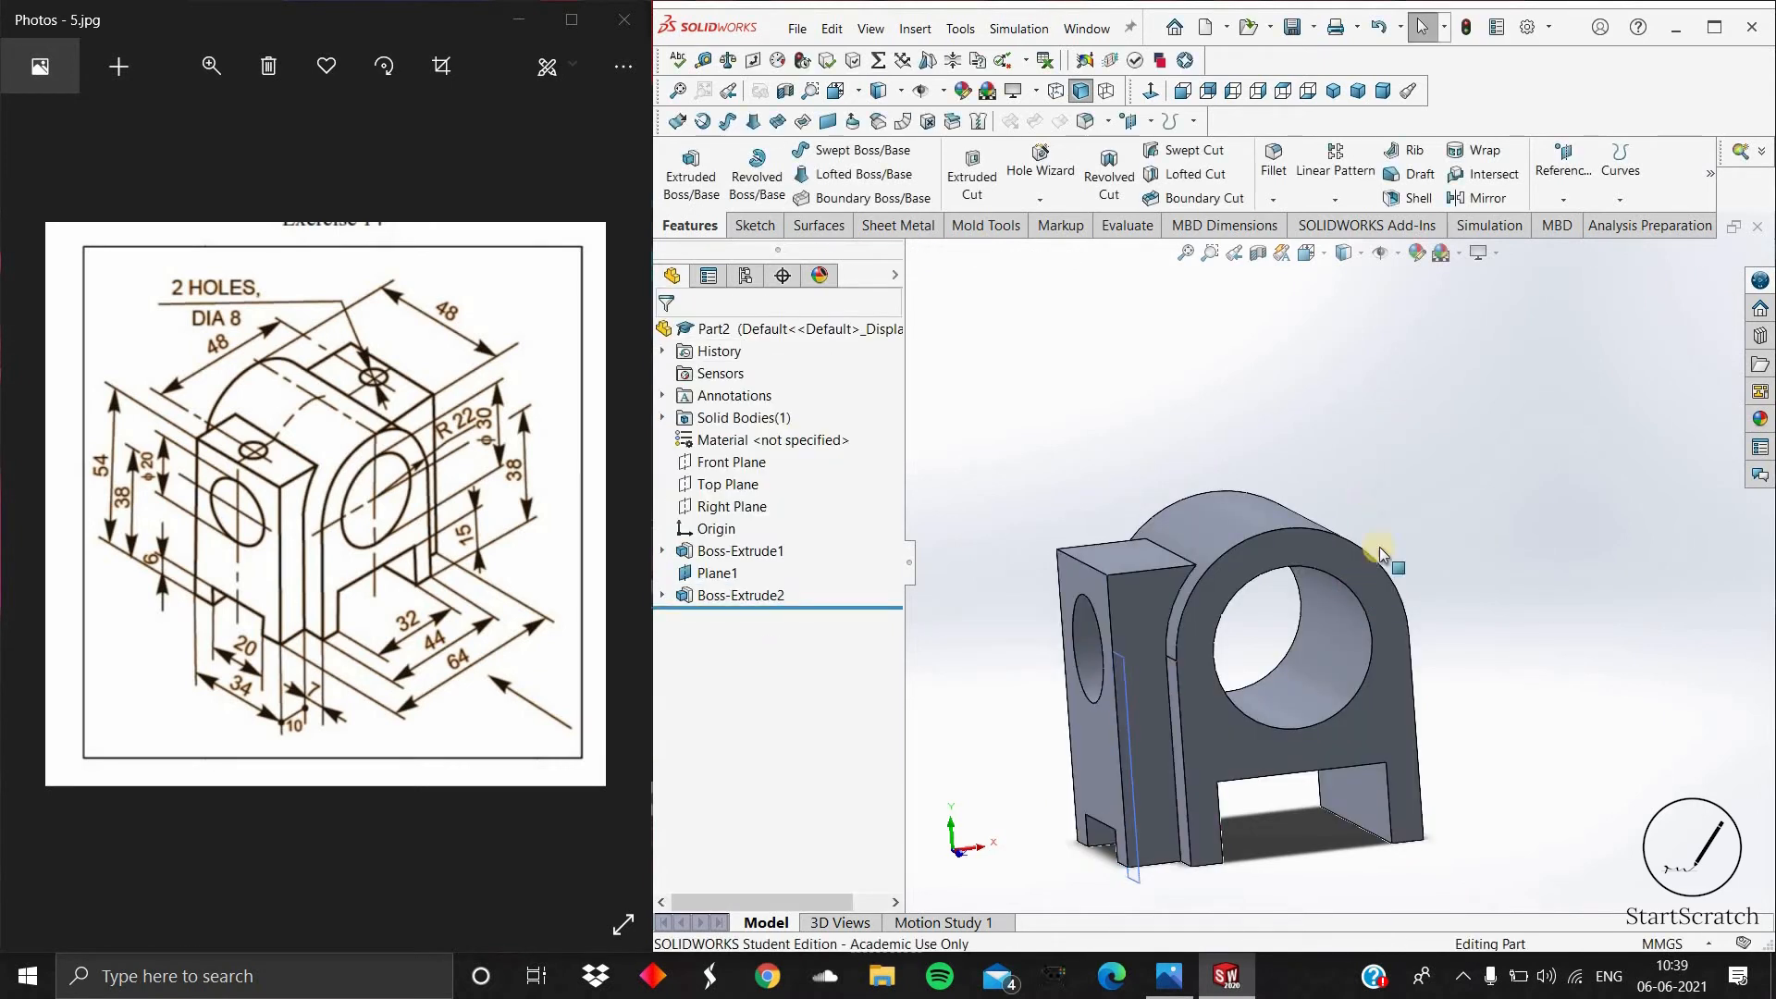
Step: Inspect the side block from several angles and check the offset plane's definition against the body's side face
middle_click_drag(1379, 547, 1232, 429)
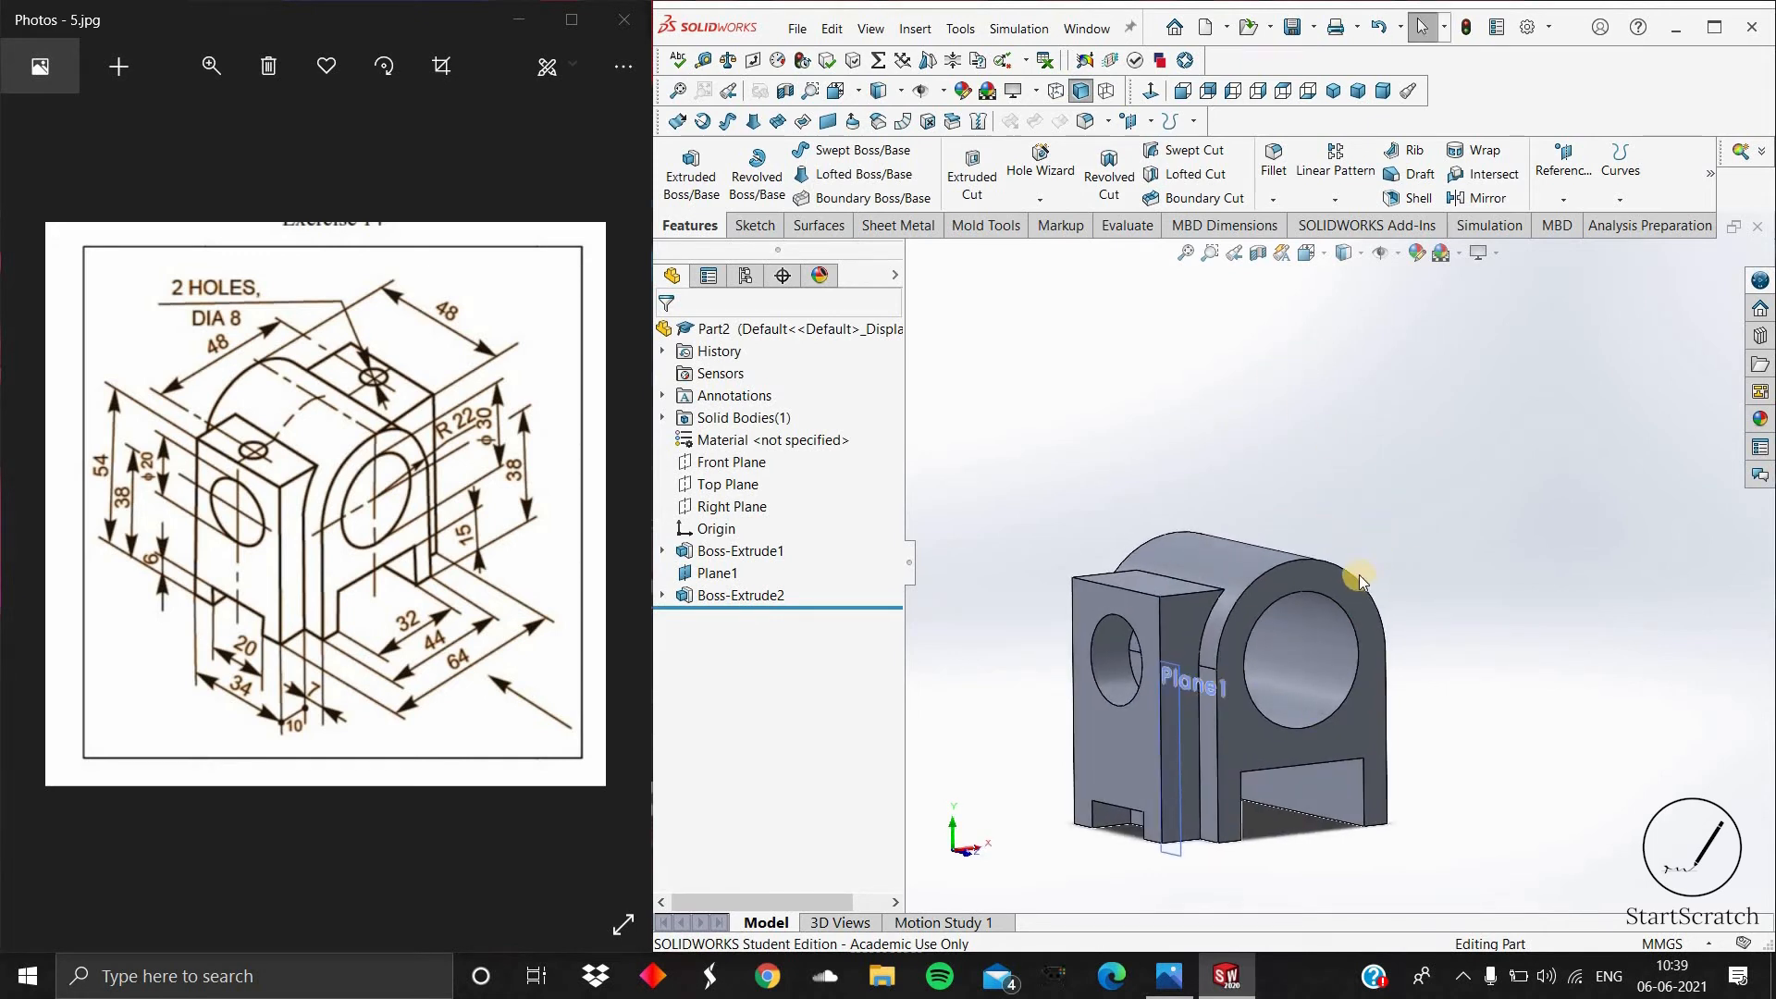
scroll(1138, 724, "down", 4)
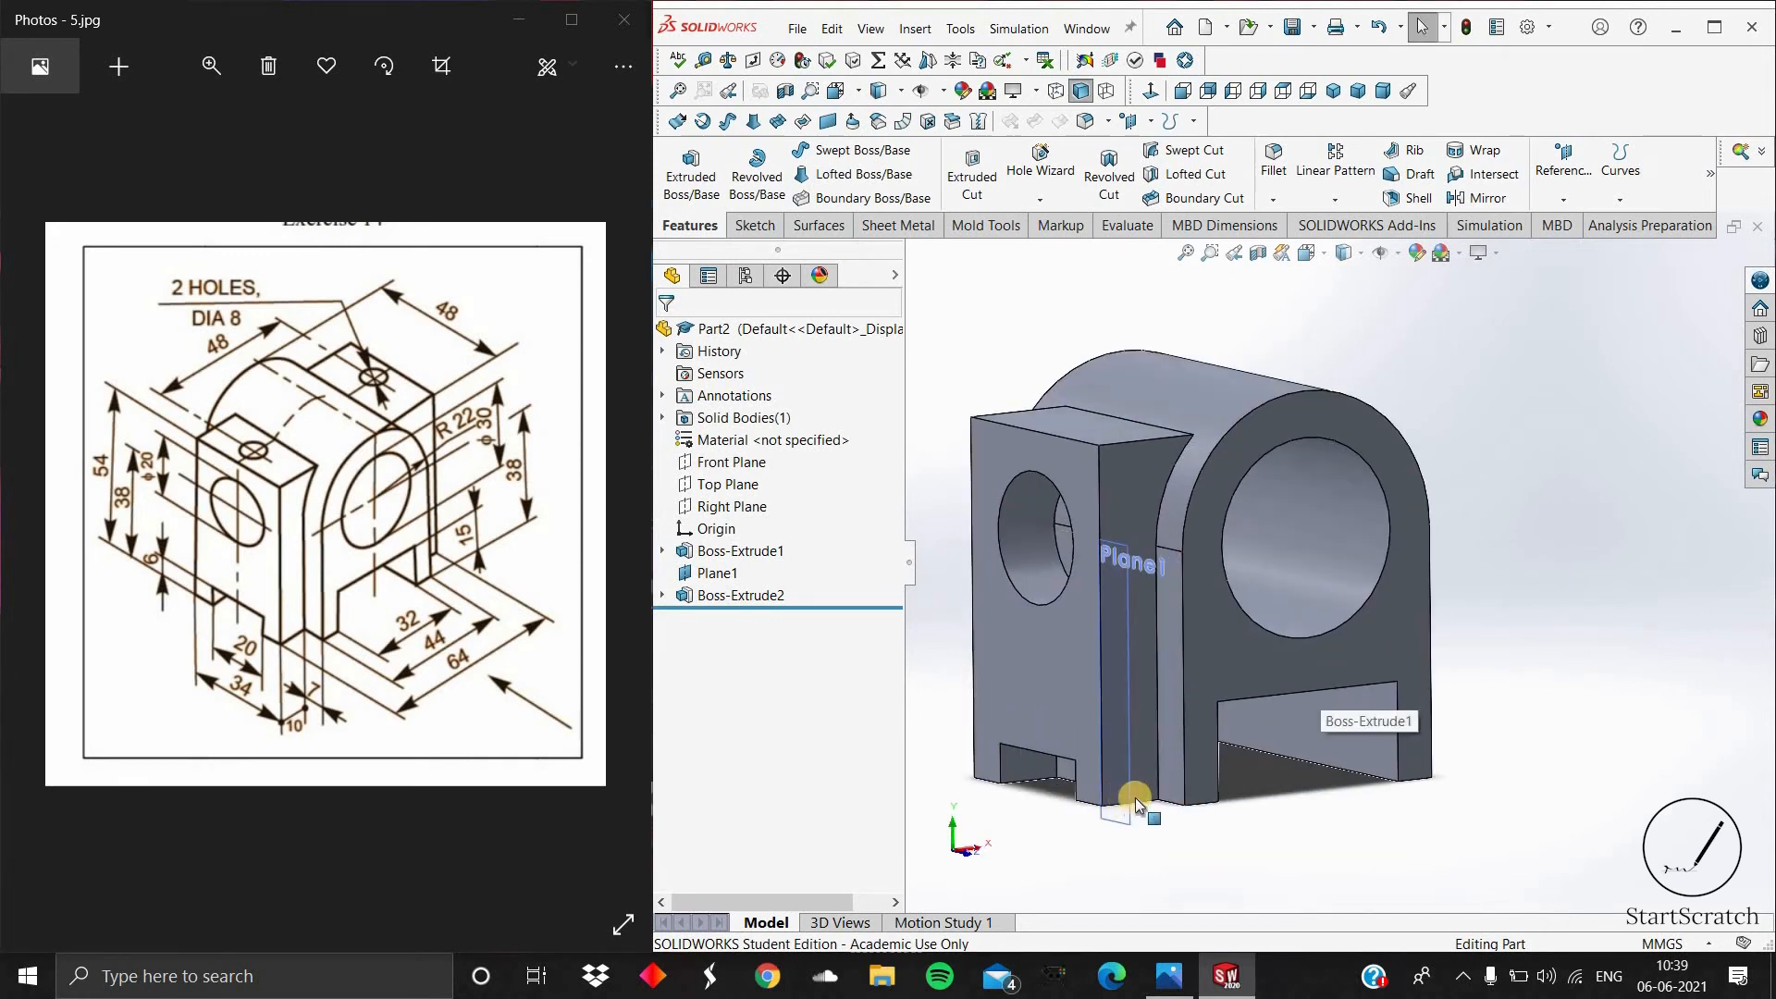
right_click(1174, 686)
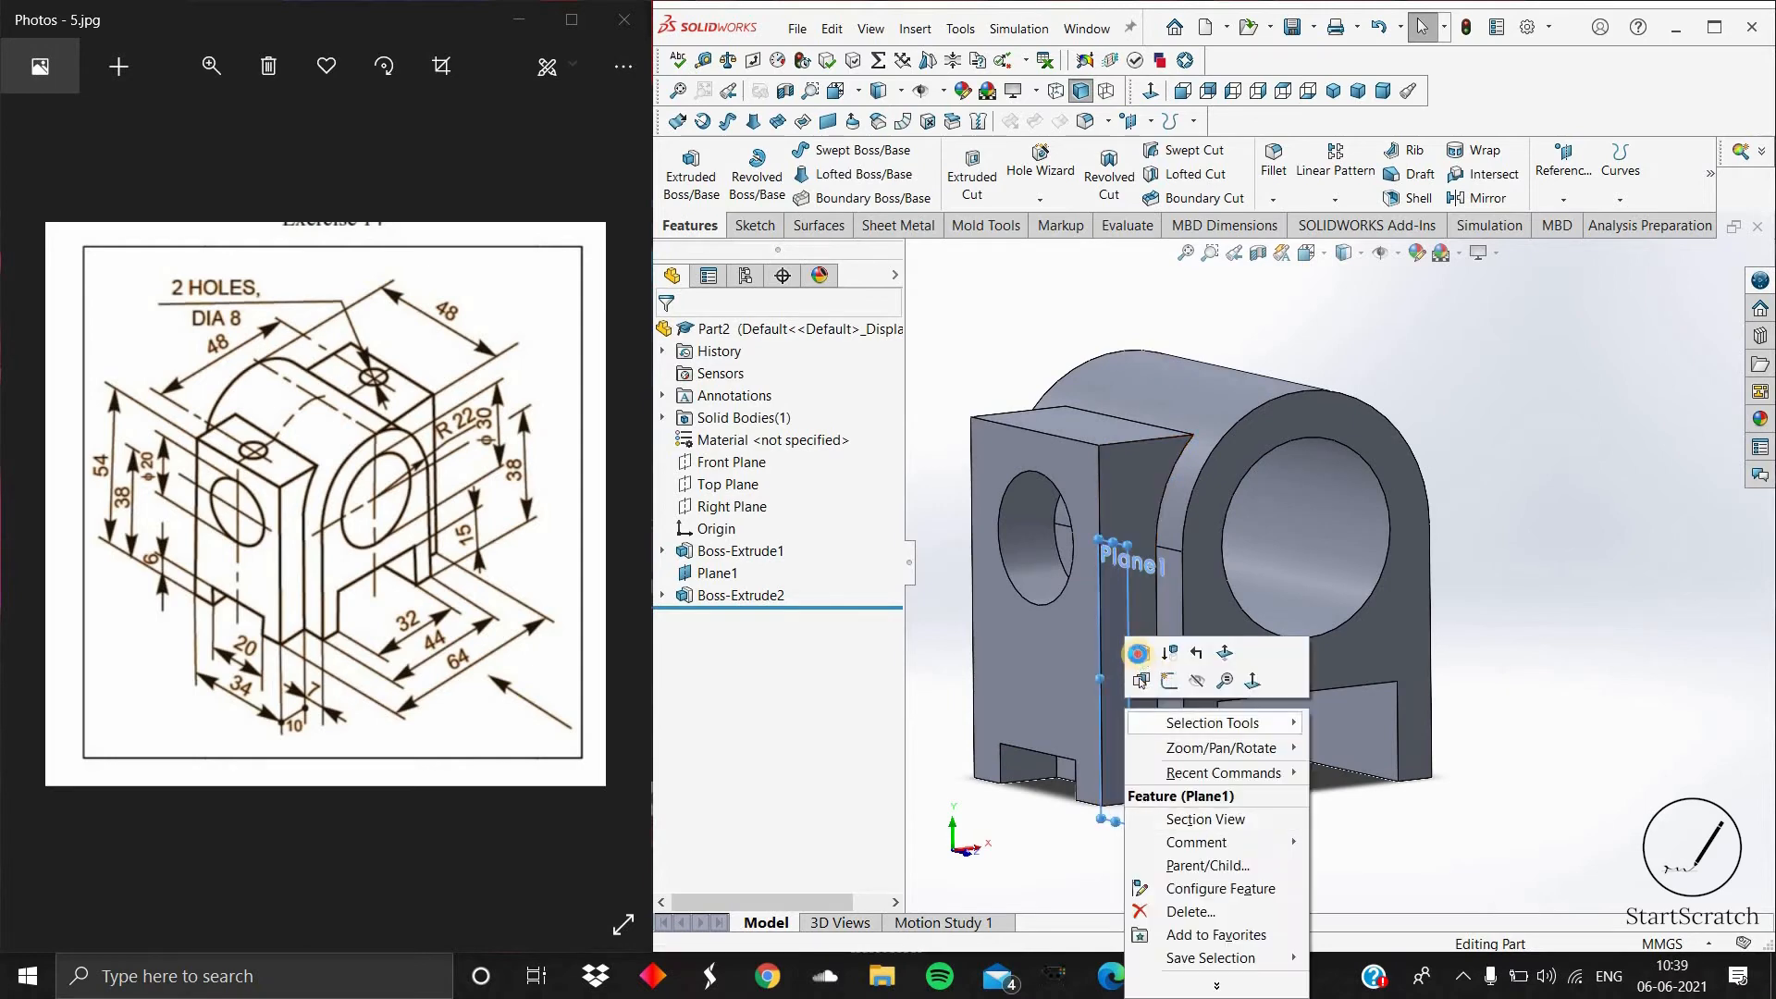
left_click(1089, 653)
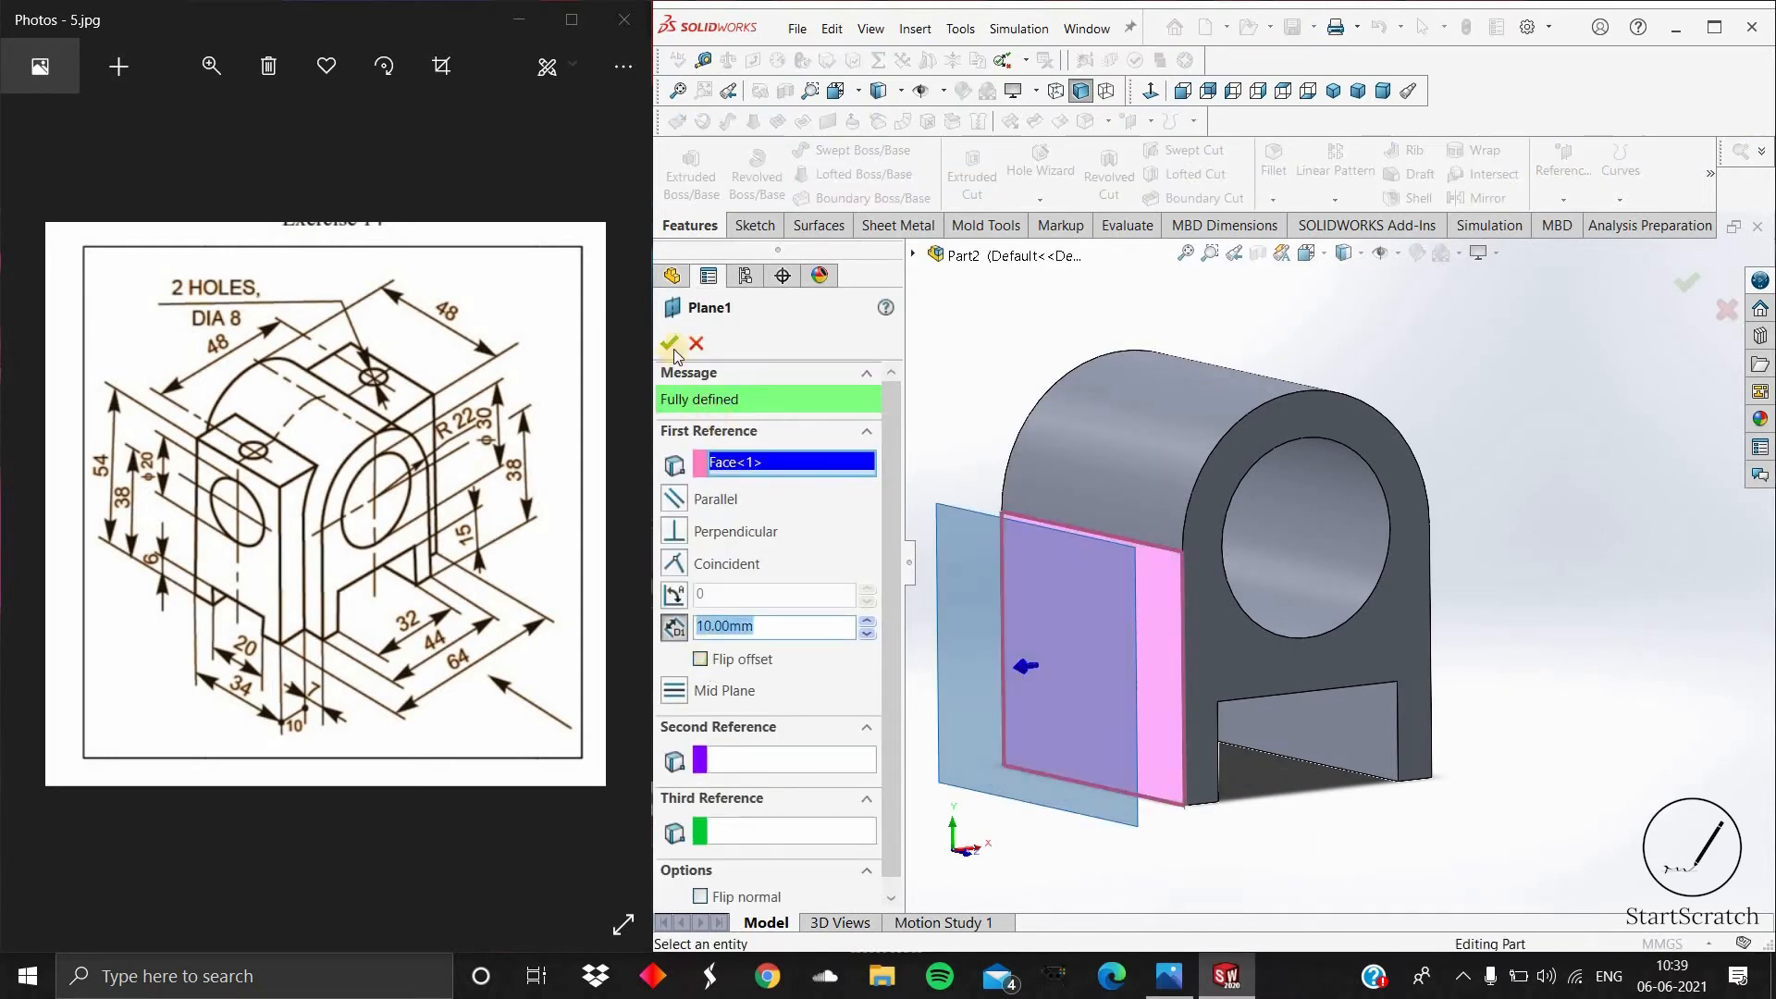
scroll(1230, 662, "up", 2)
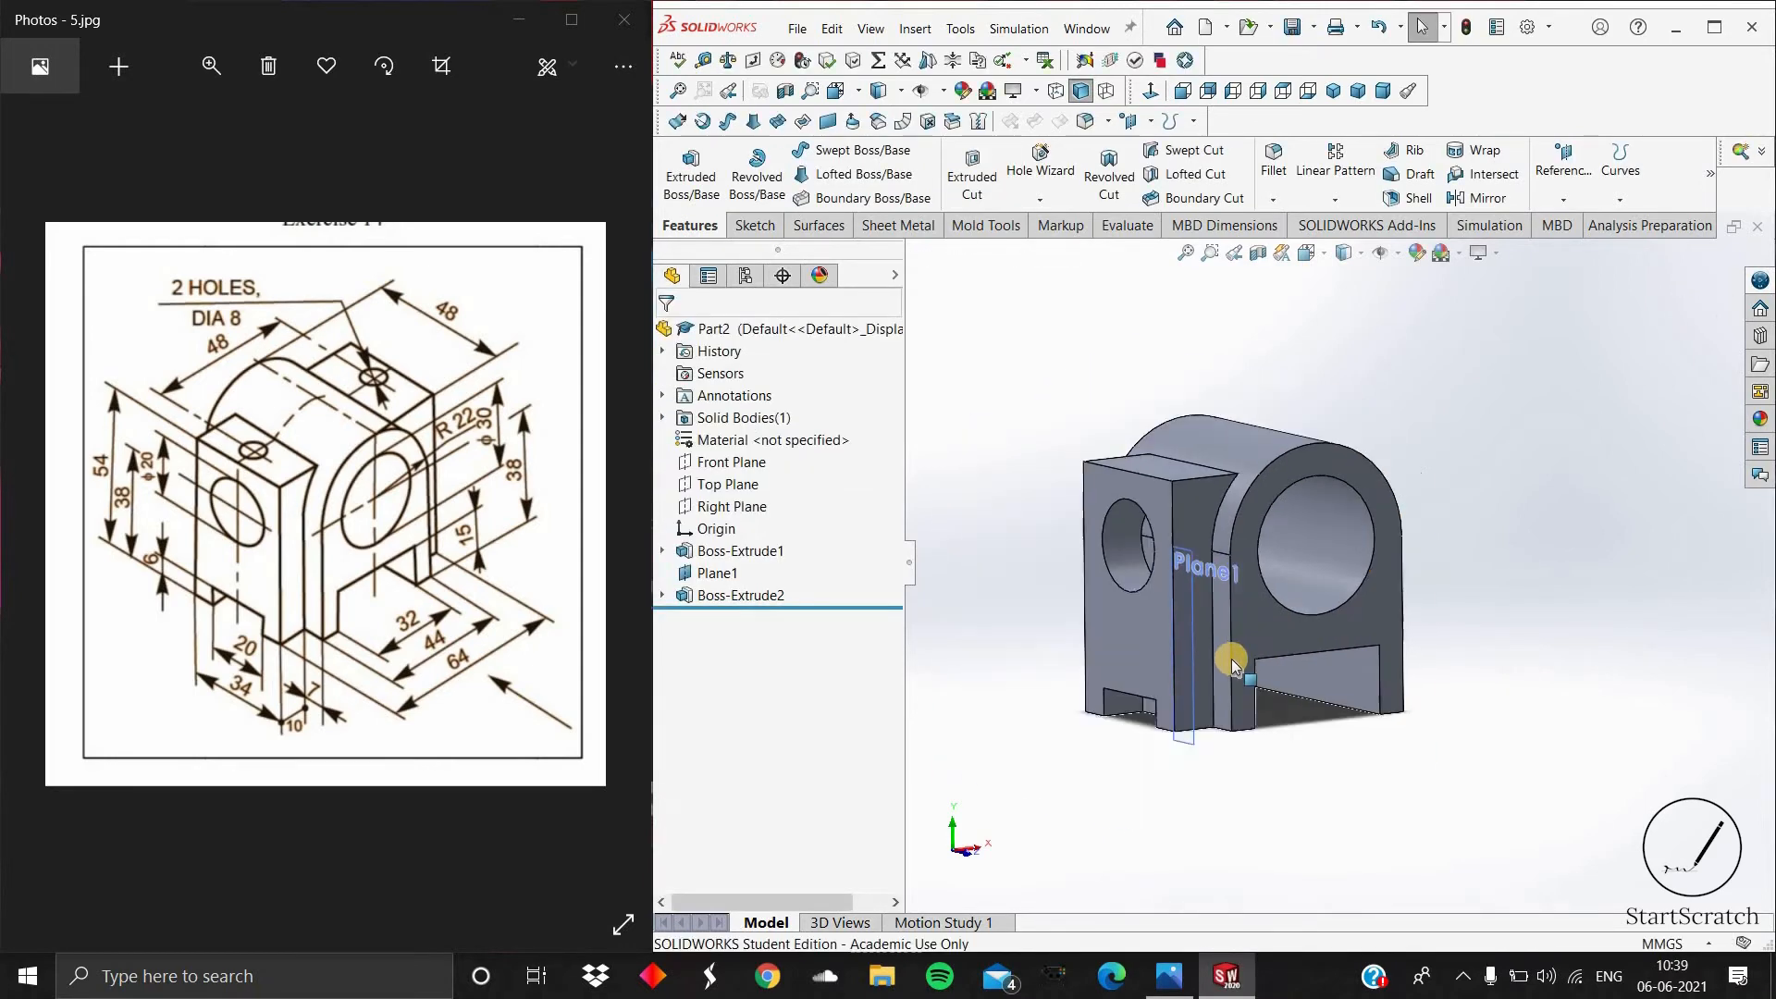
scroll(1195, 647, "down", 2)
mouse_move(1195, 647)
middle_mouse_down()
mouse_move(1256, 634)
mouse_move(1208, 652)
mouse_move(1226, 646)
middle_mouse_up()
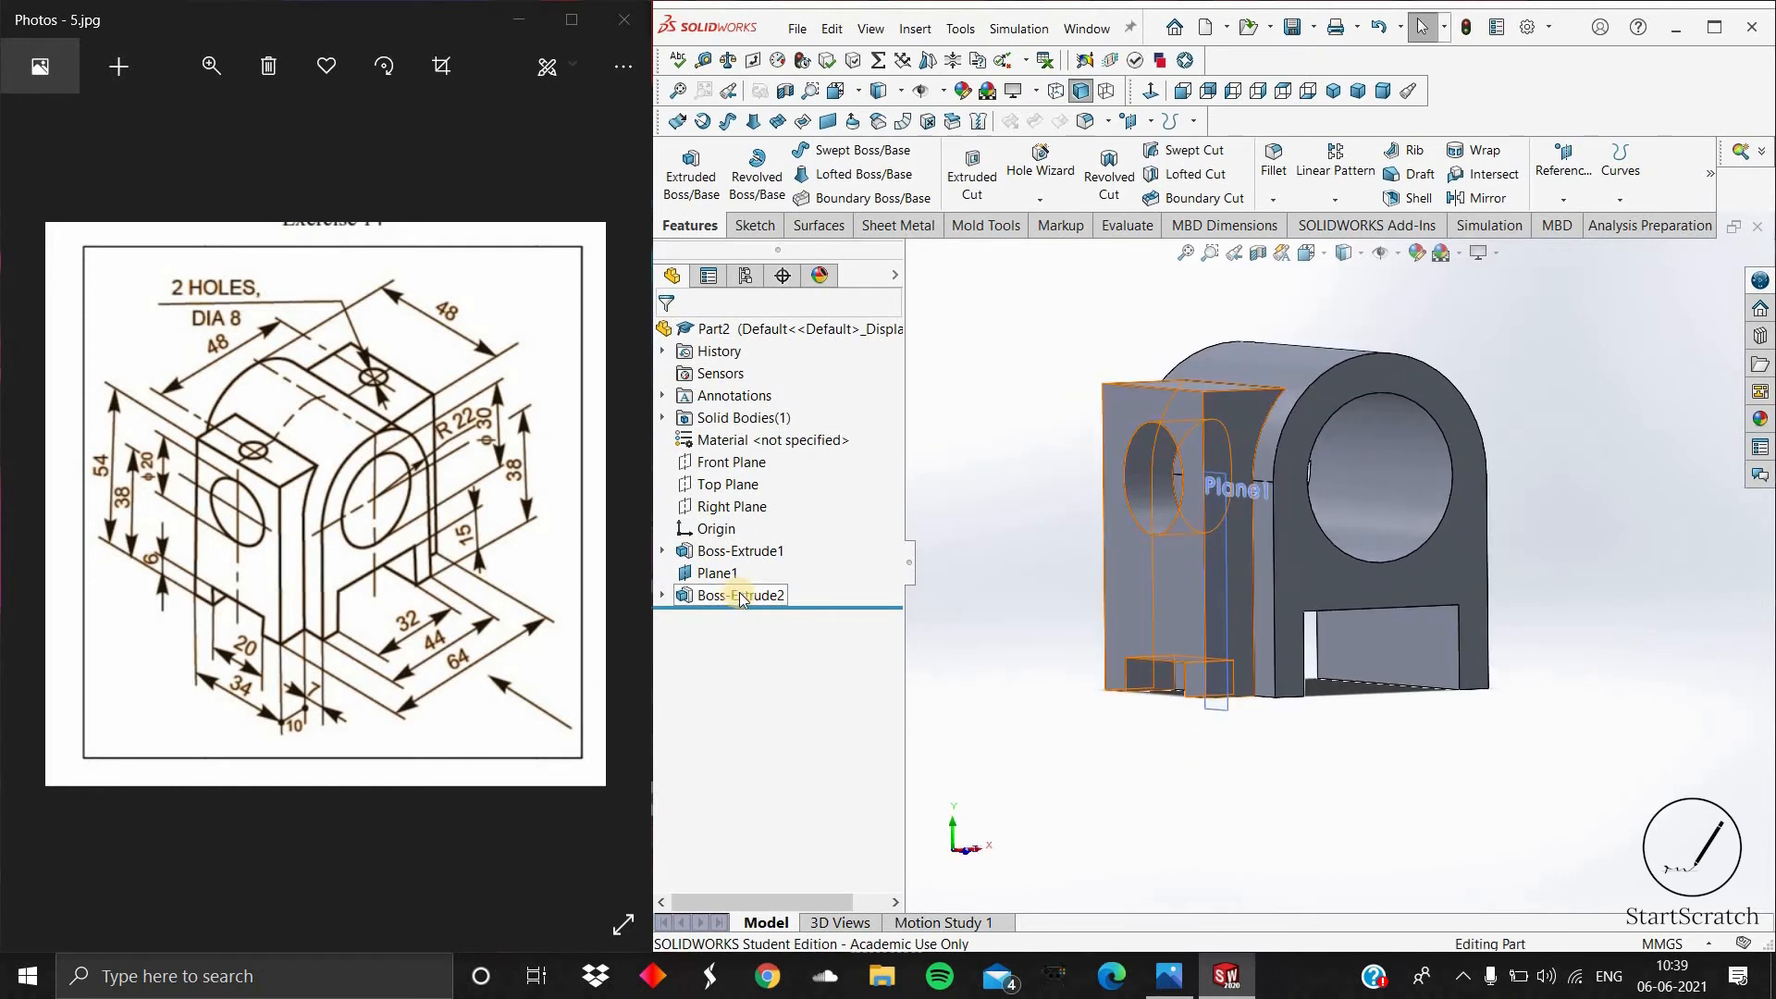
left_click(735, 595)
left_click(756, 541)
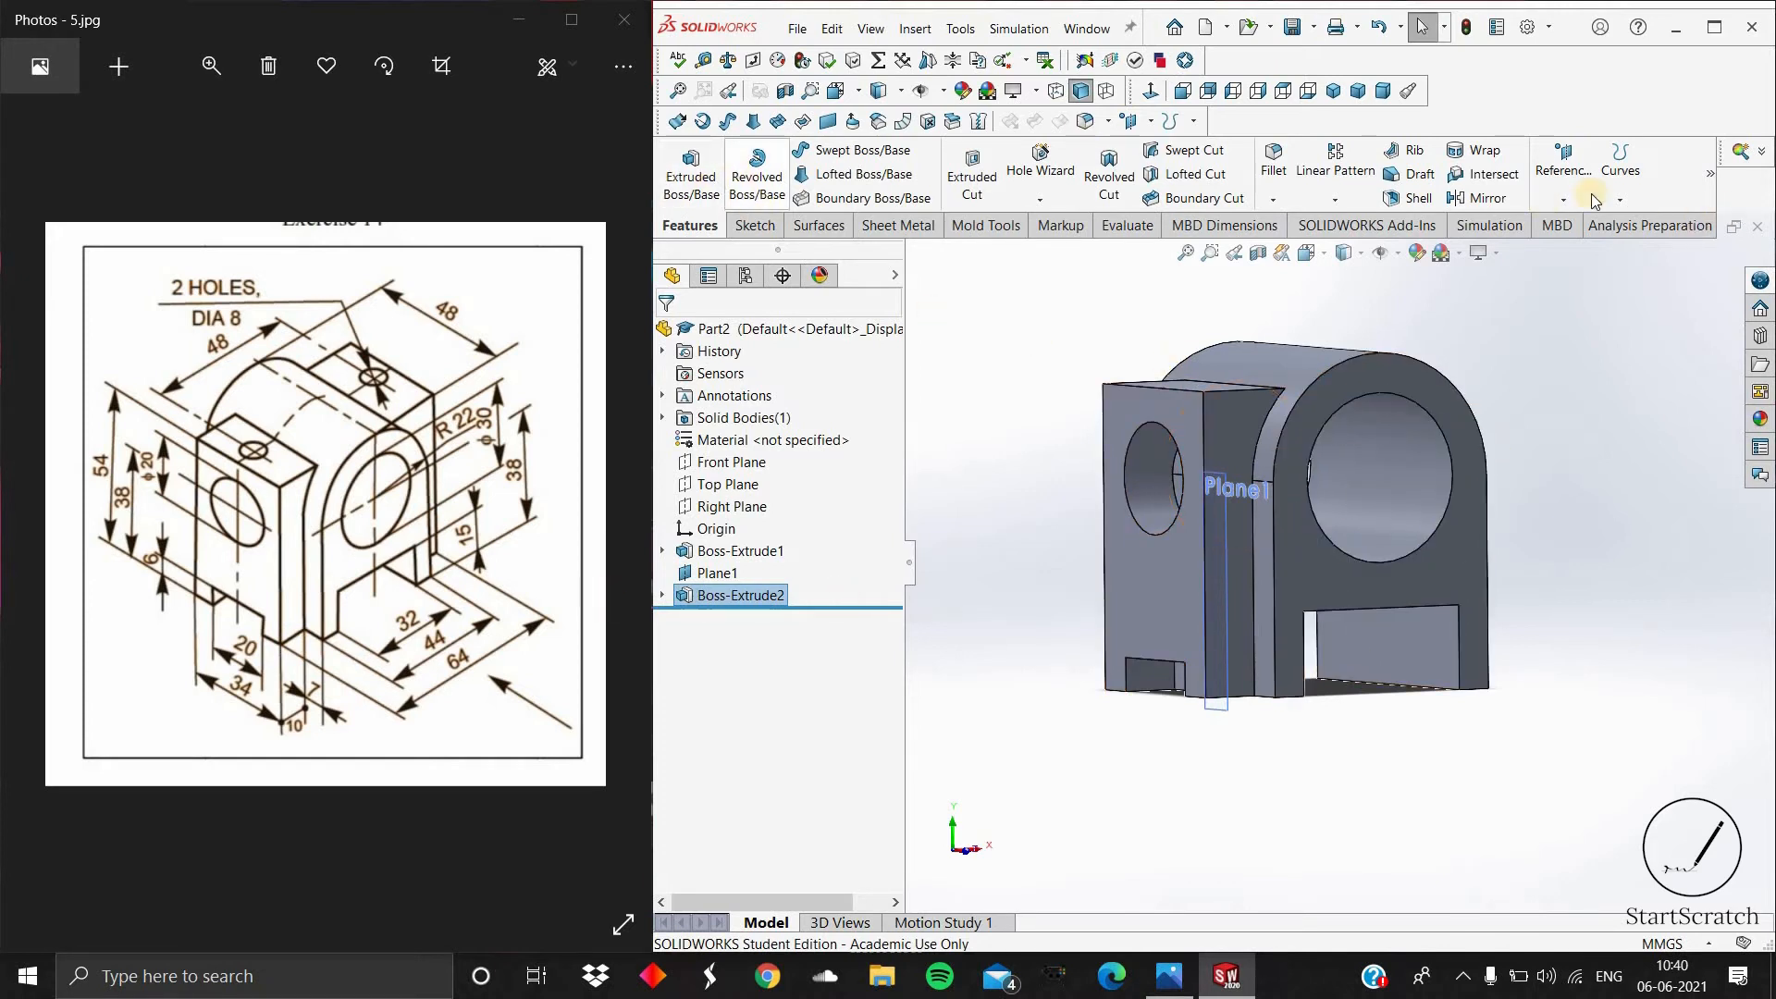
left_click(1563, 200)
left_click(1563, 222)
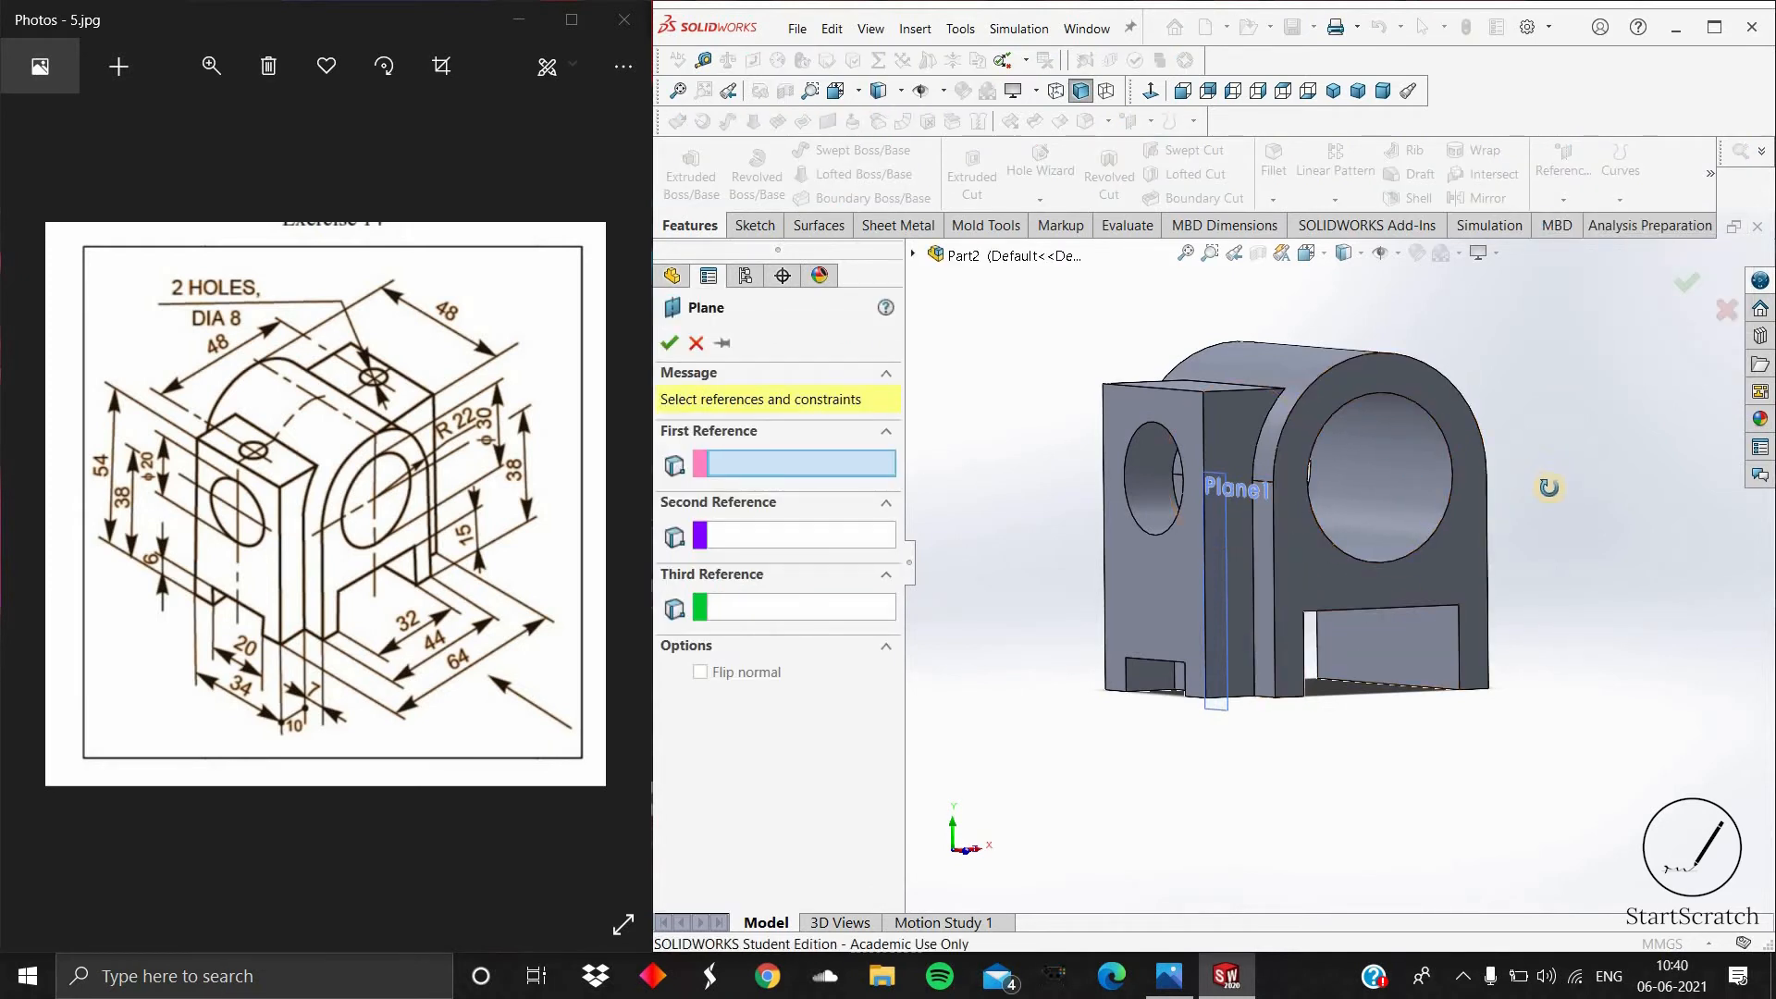
middle_click_drag(1546, 487, 1363, 635)
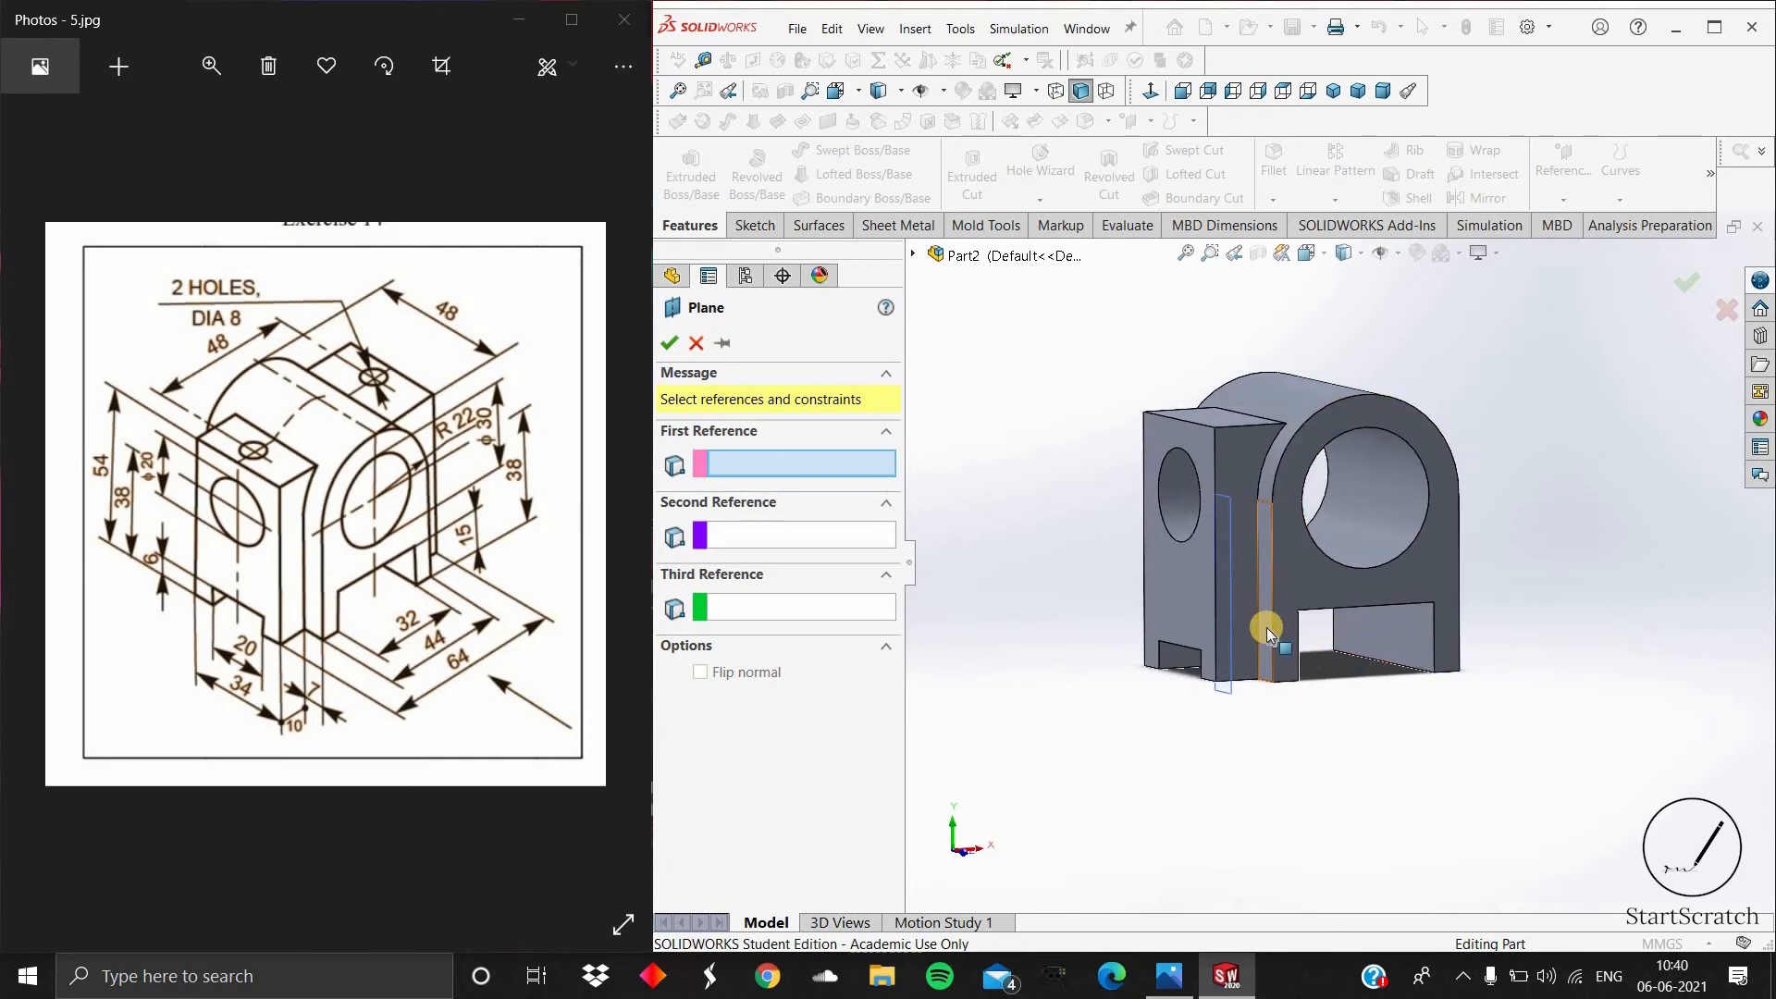
left_click(1265, 576)
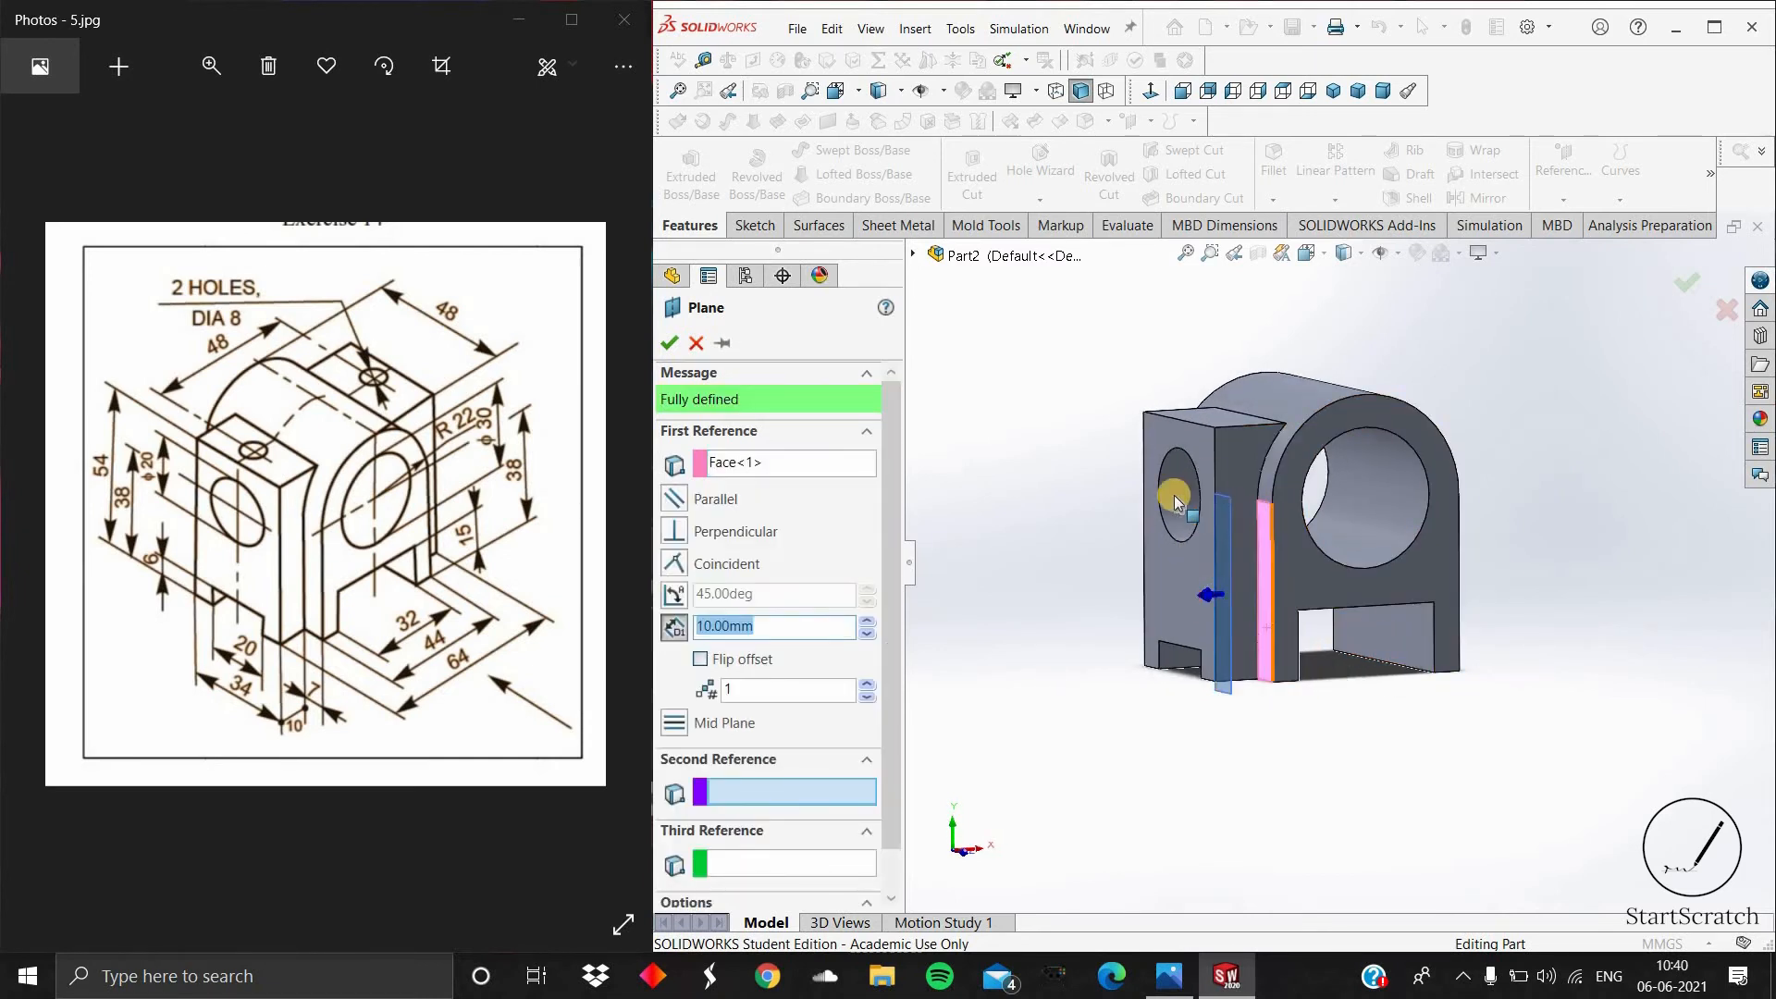
left_click(694, 343)
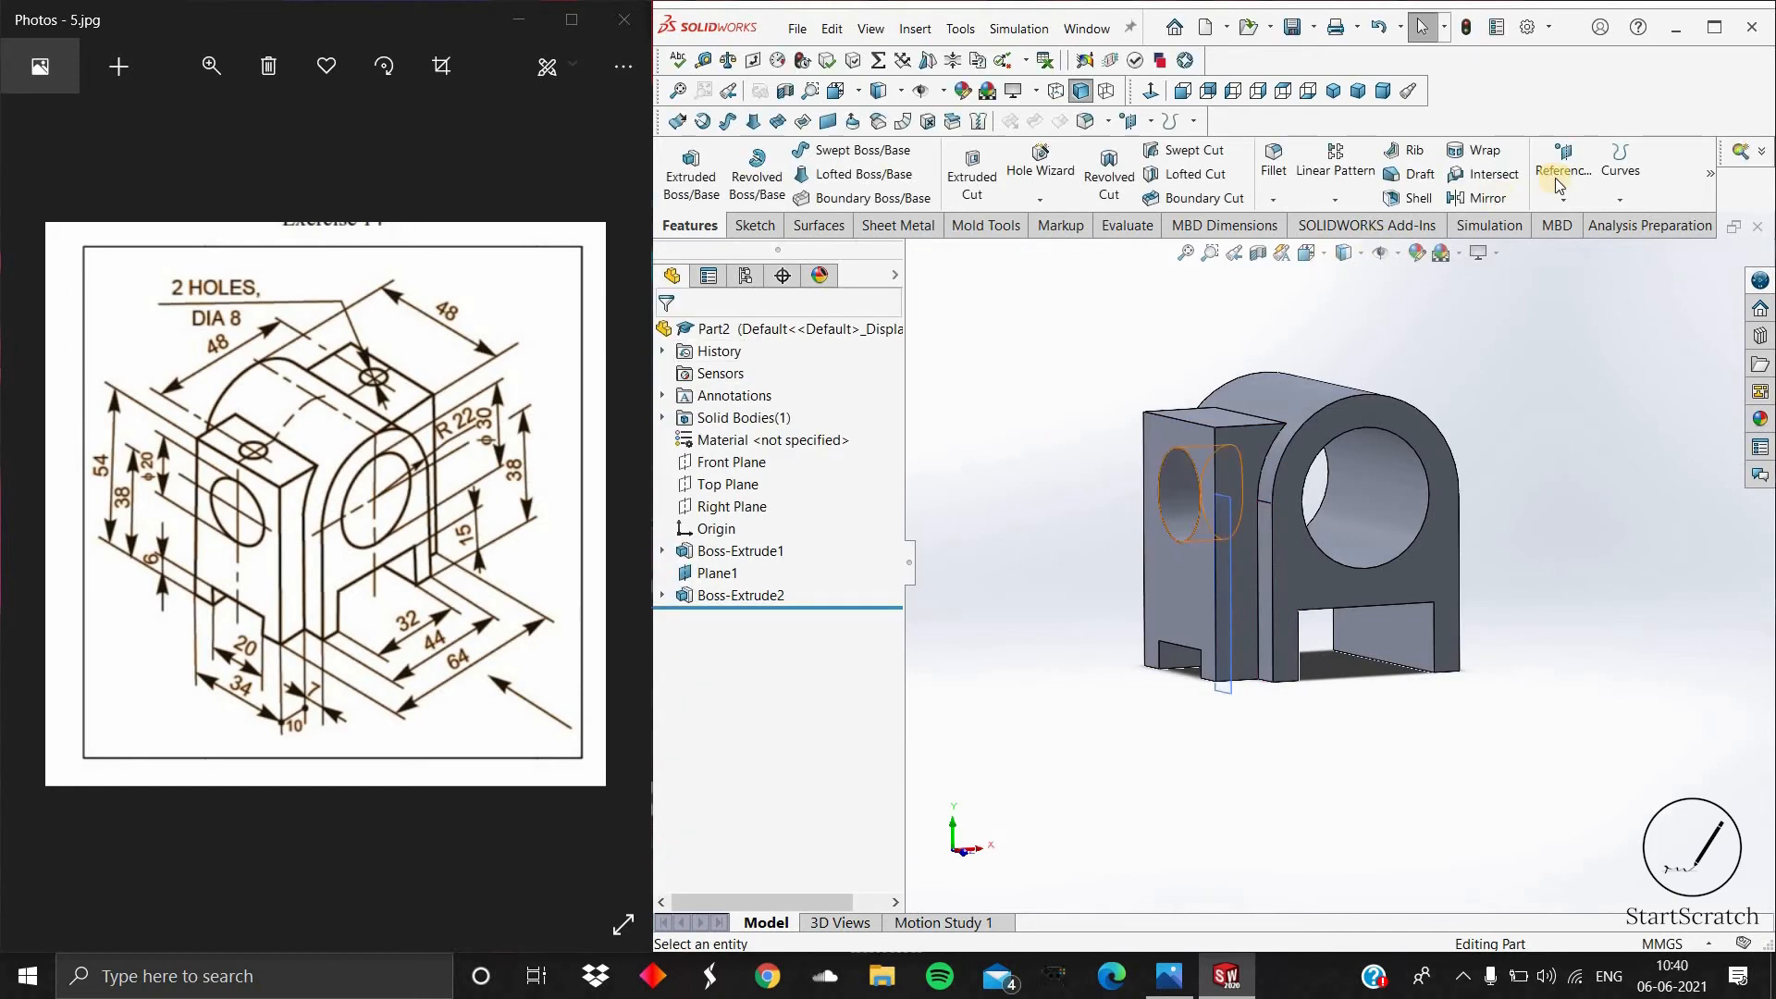
Step: Create a reference plane offset 32 mm from the side block's outer face, with the offset flipped inward through the arched body
left_click(1563, 199)
left_click(1582, 223)
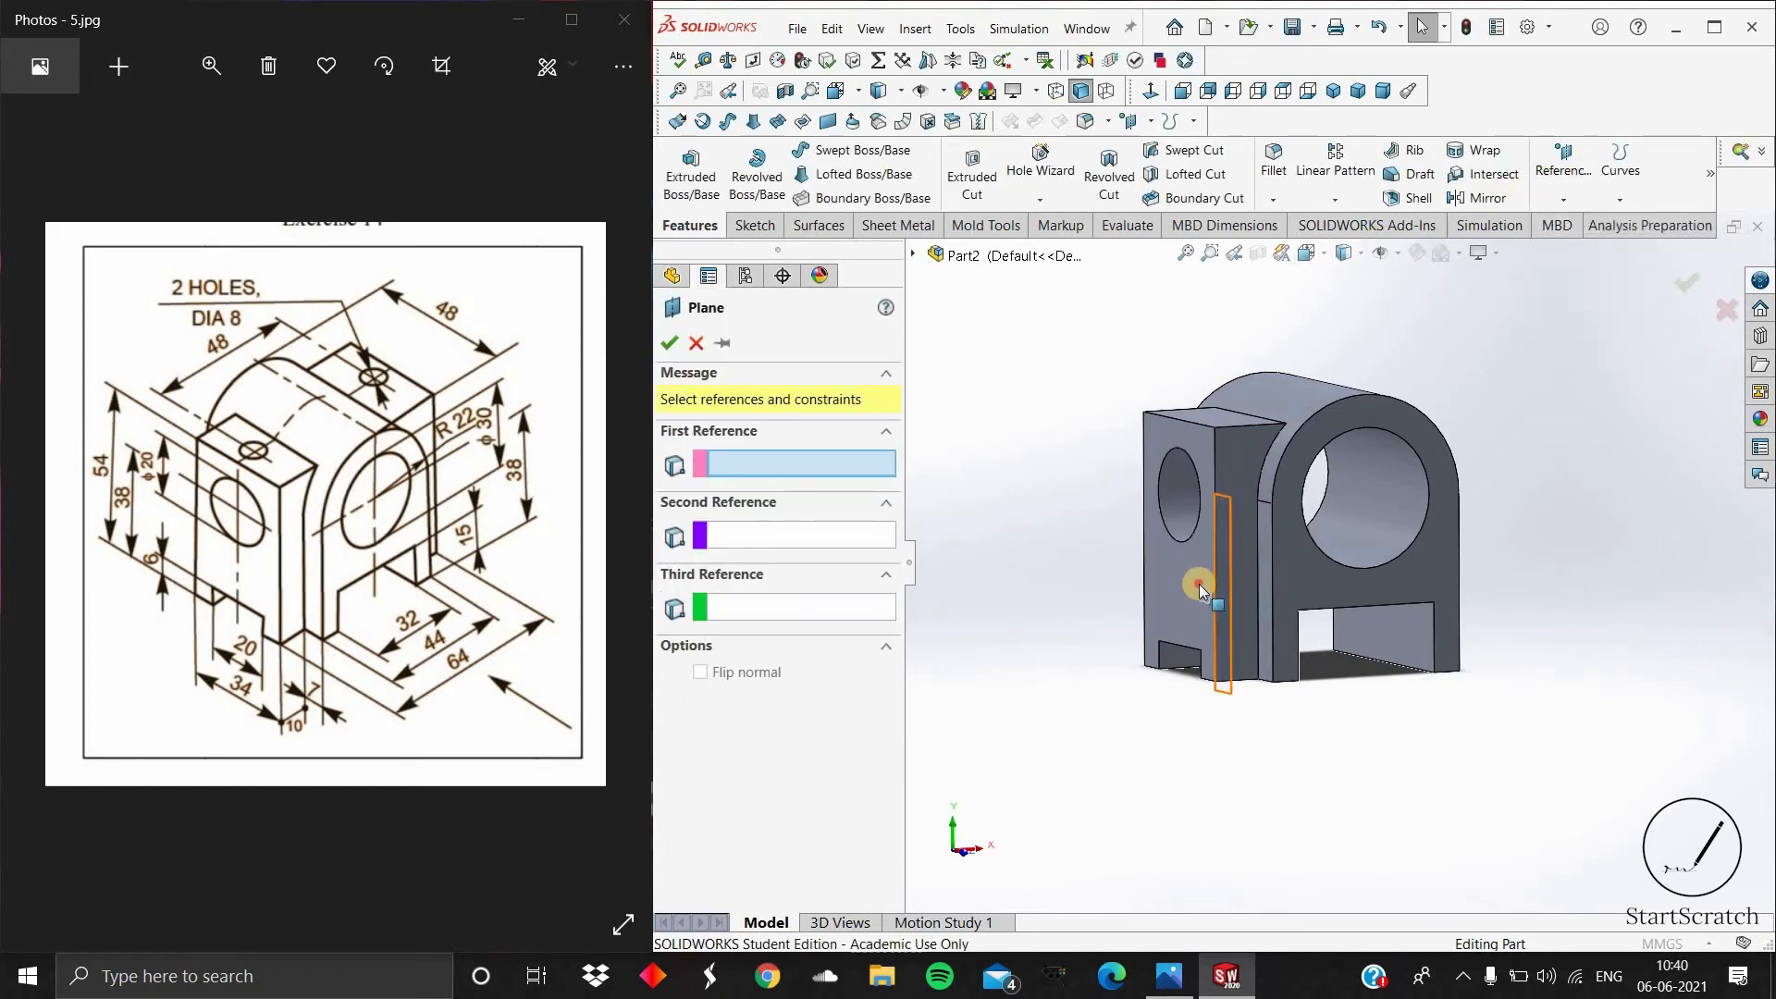
left_click(1197, 583)
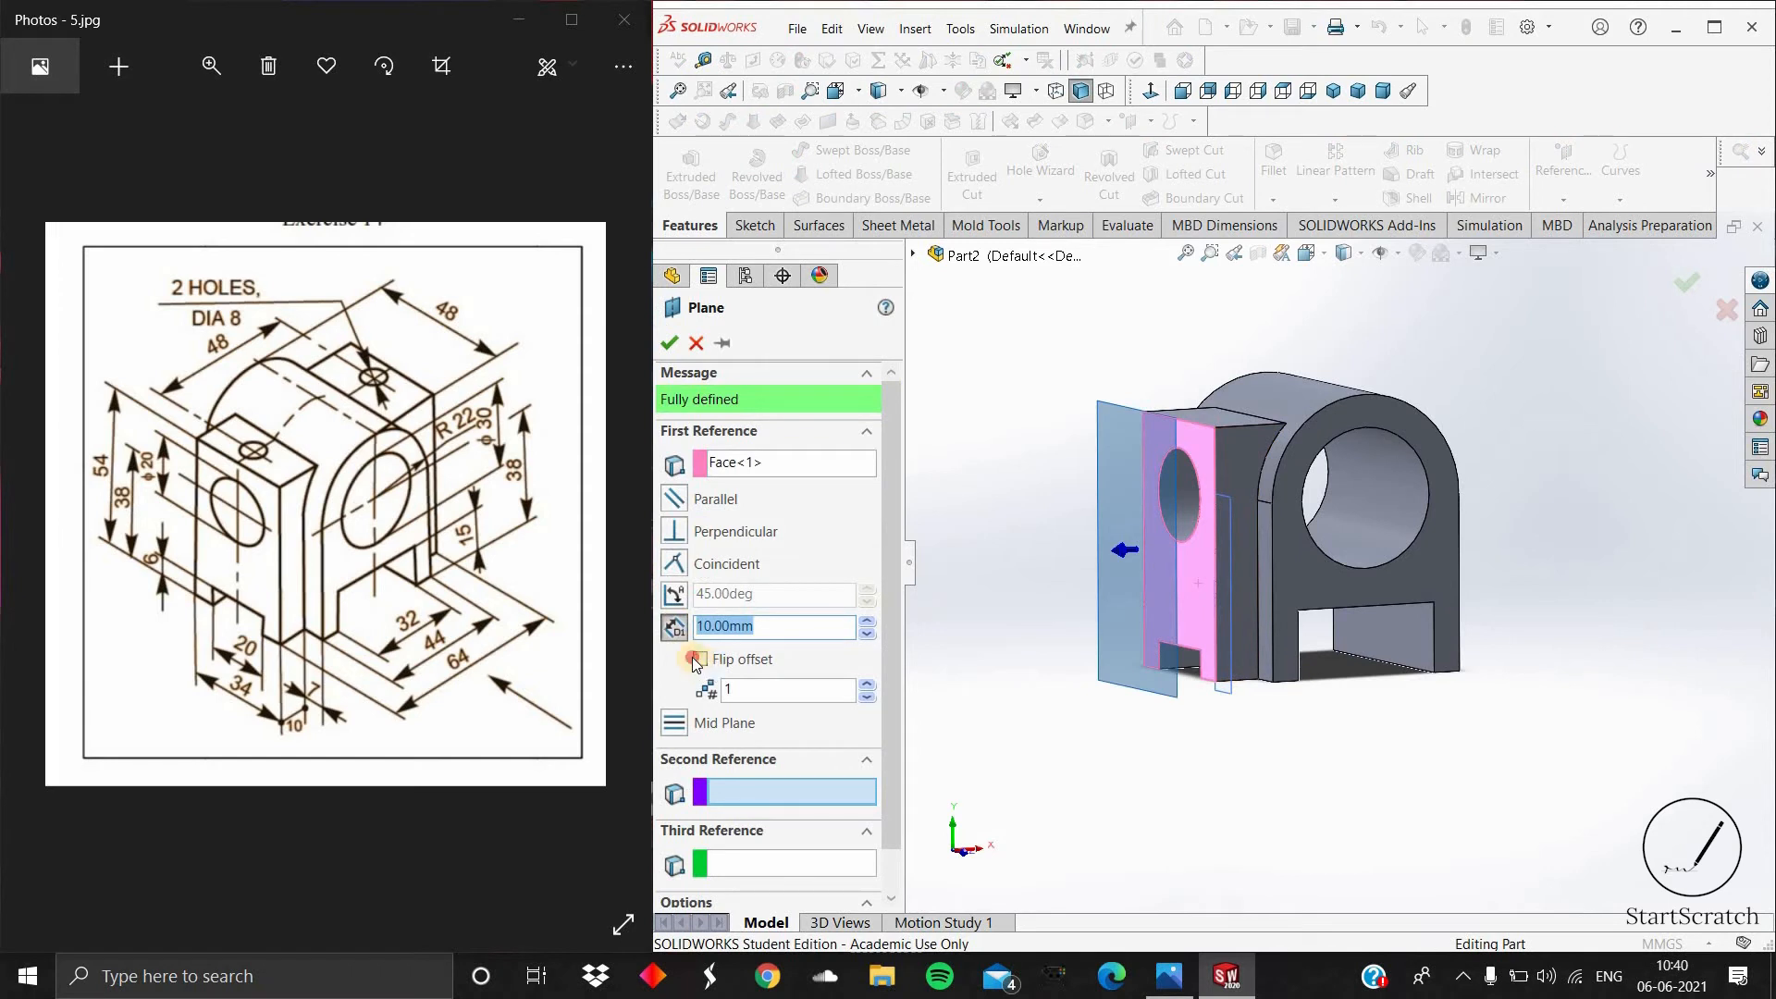
left_click(701, 659)
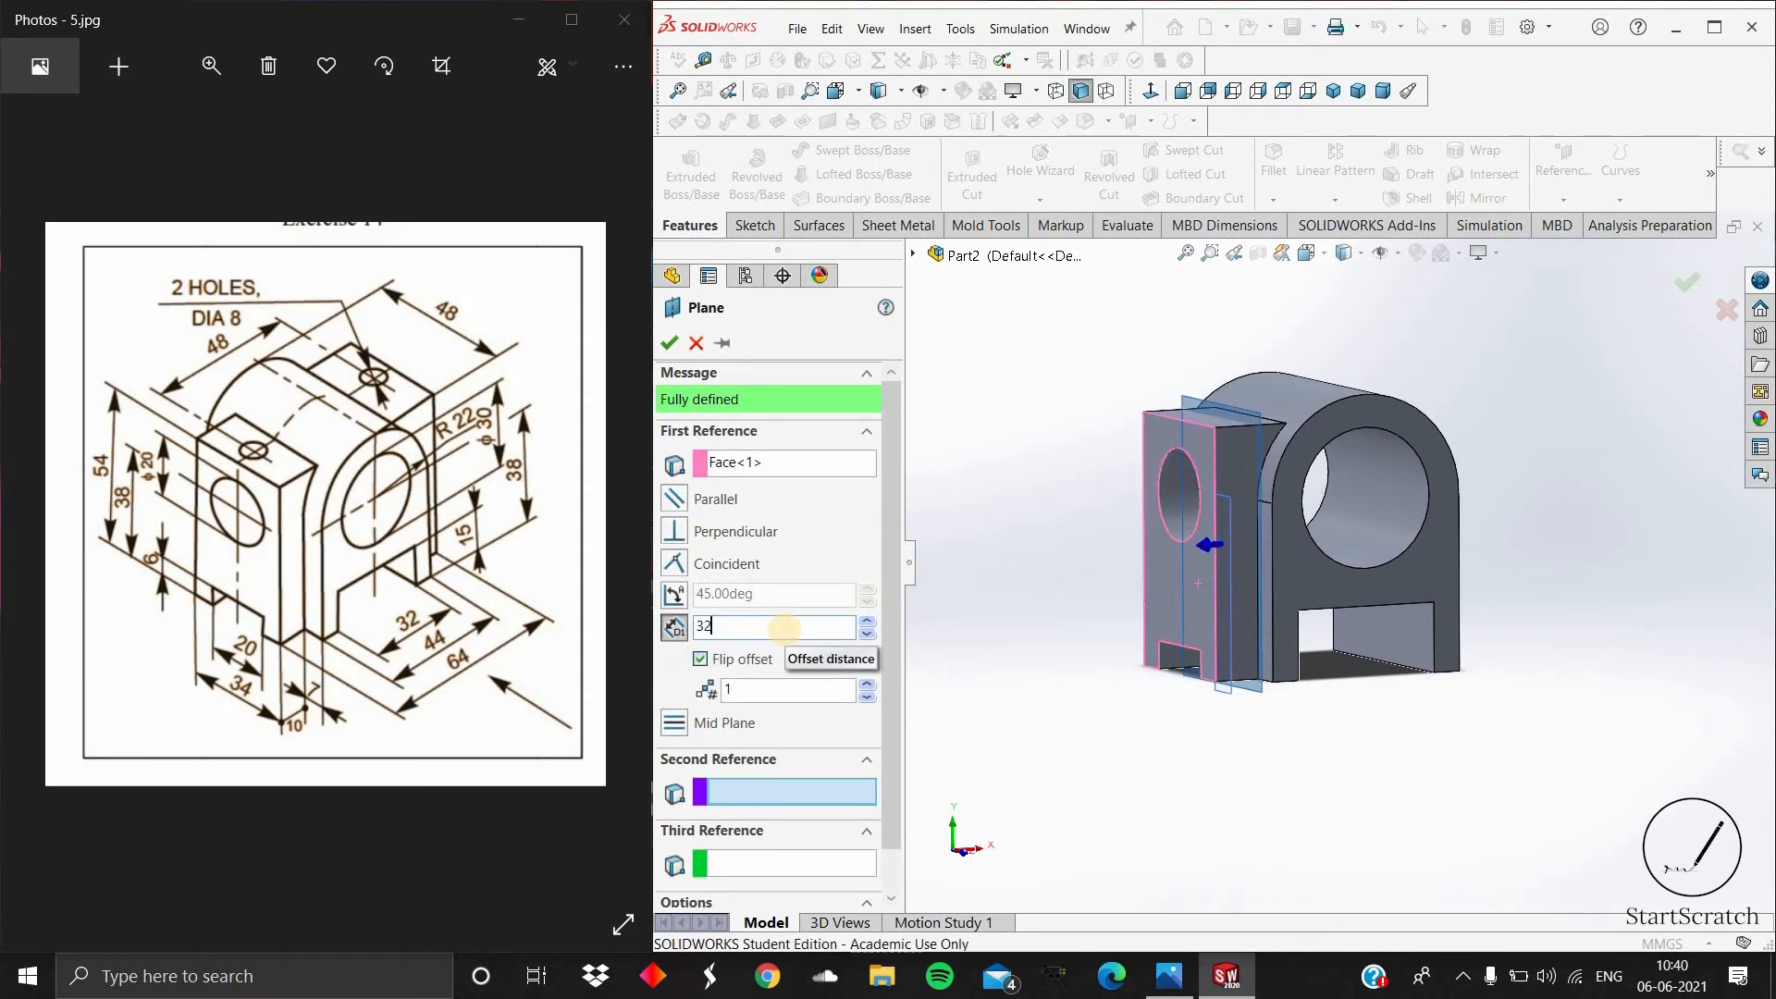
middle_click_drag(1668, 504, 675, 464)
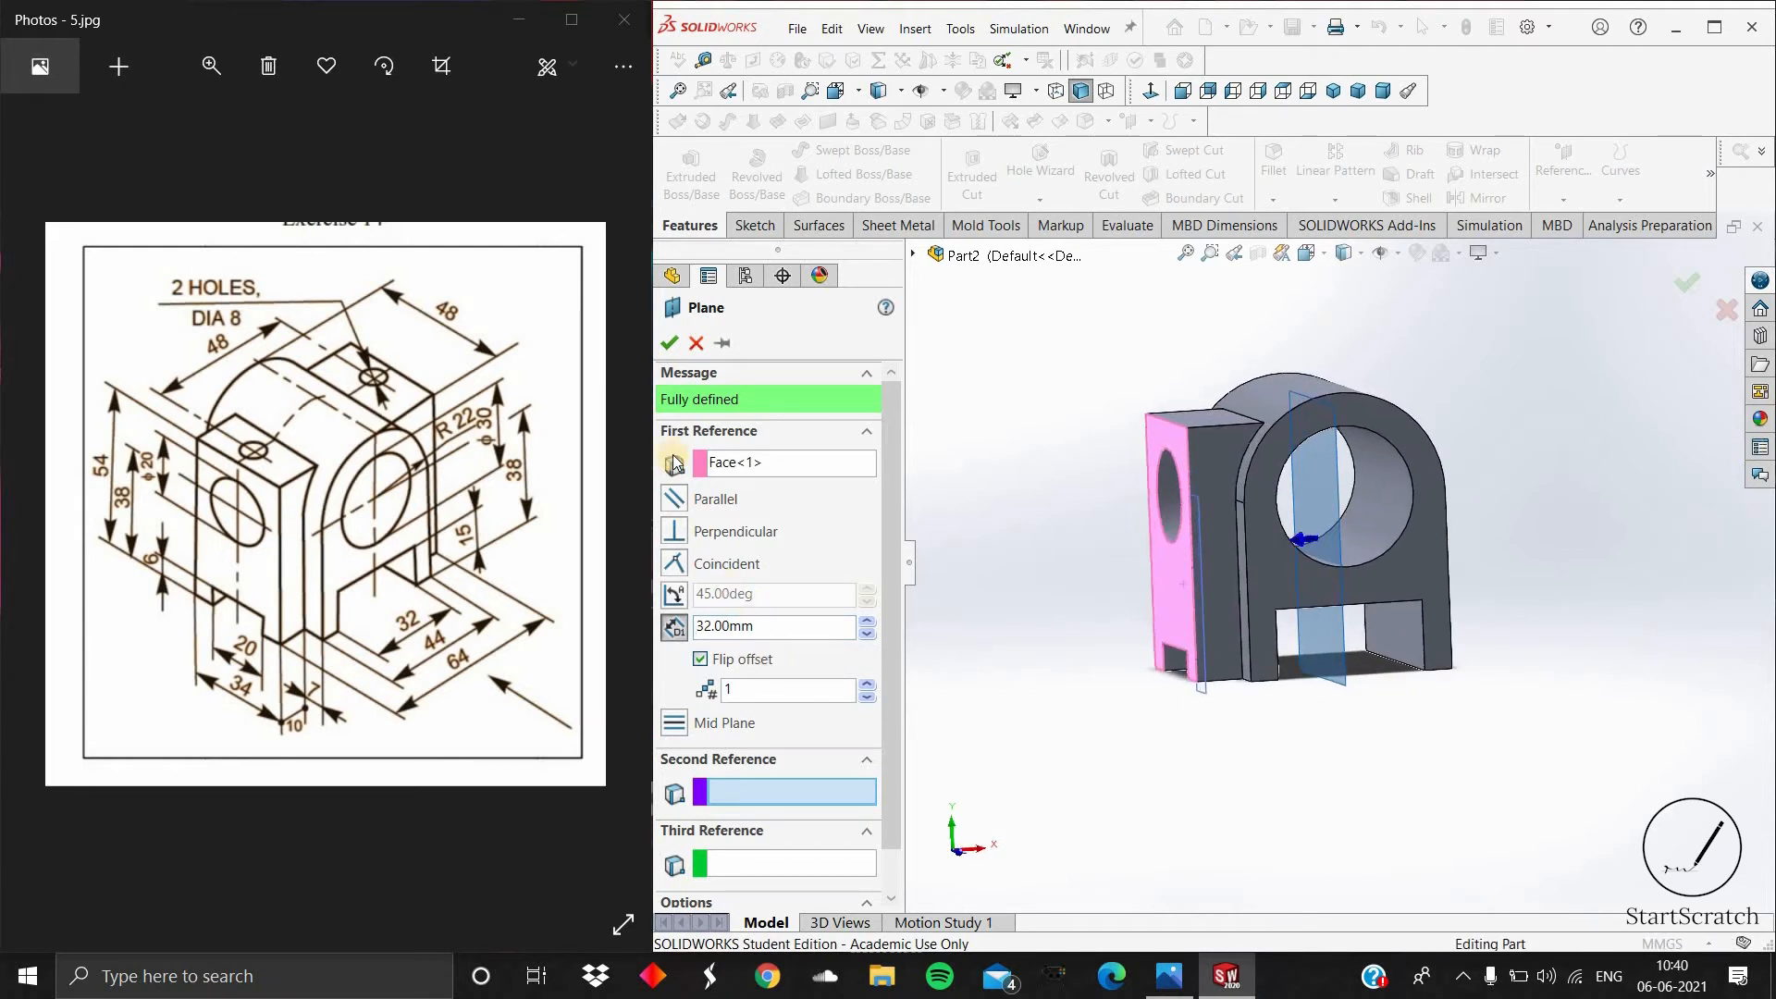
left_click(669, 342)
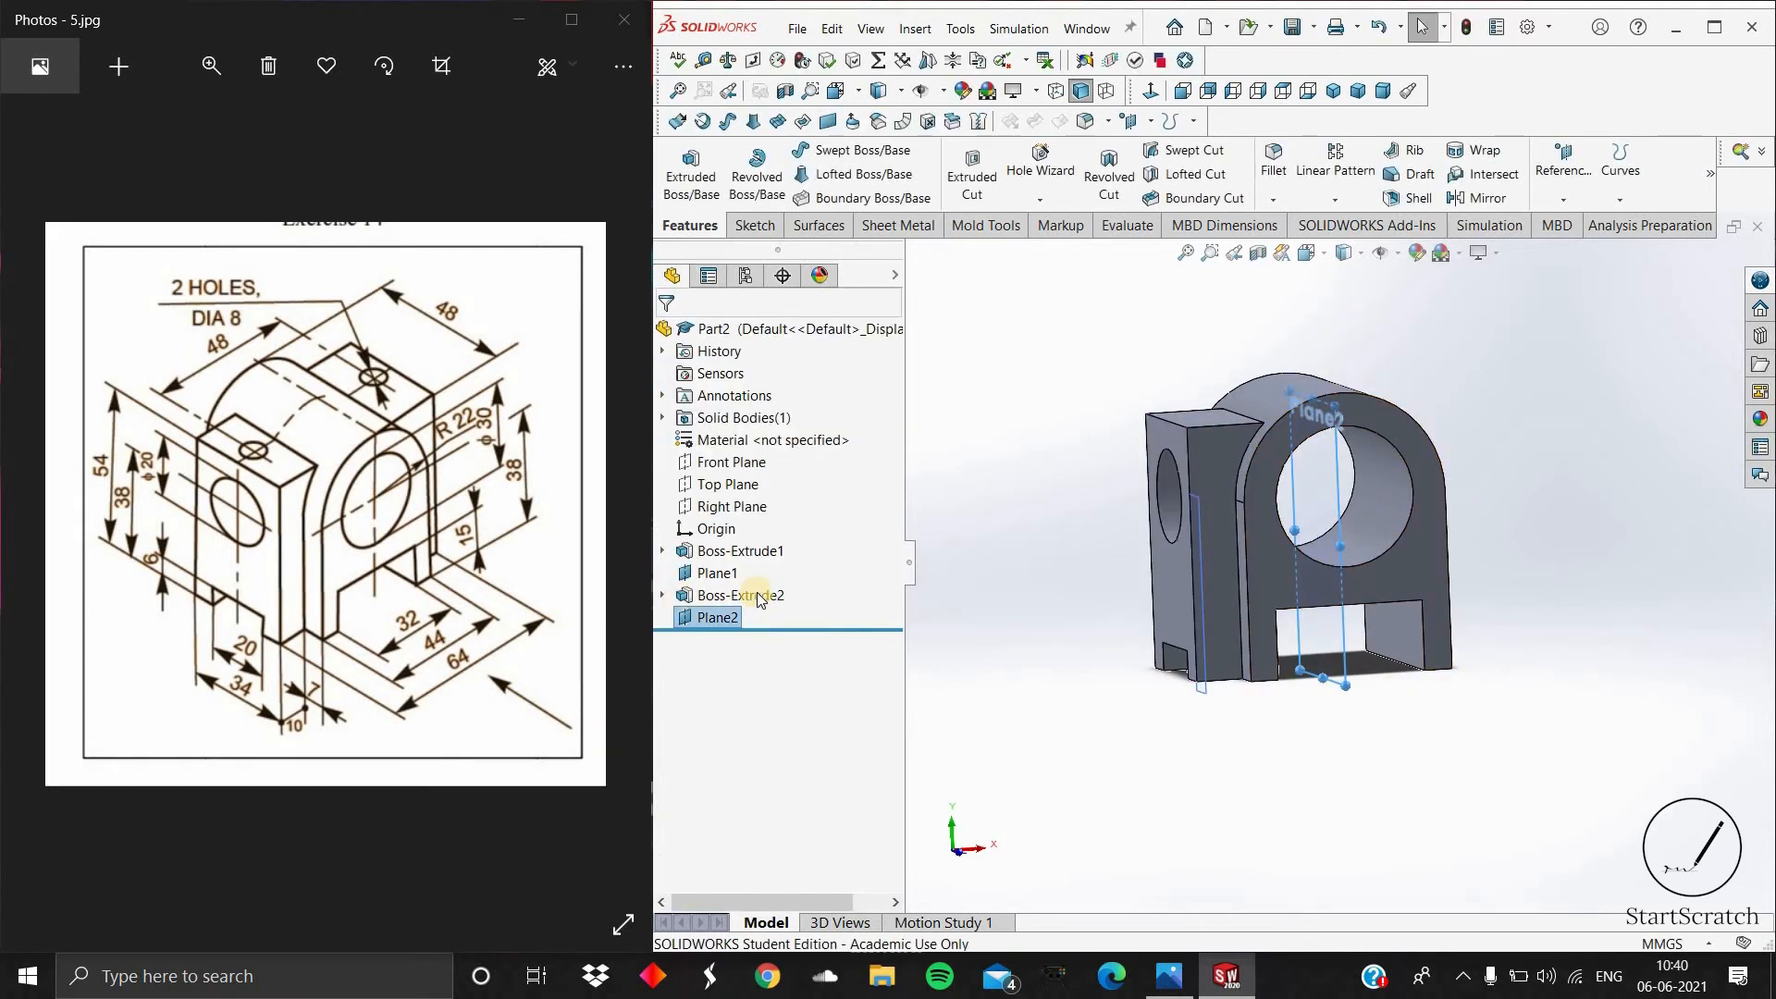
Step: Mirror the side block Boss-Extrude2 about Plane2 to the opposite side of the arched body
left_click(819, 584)
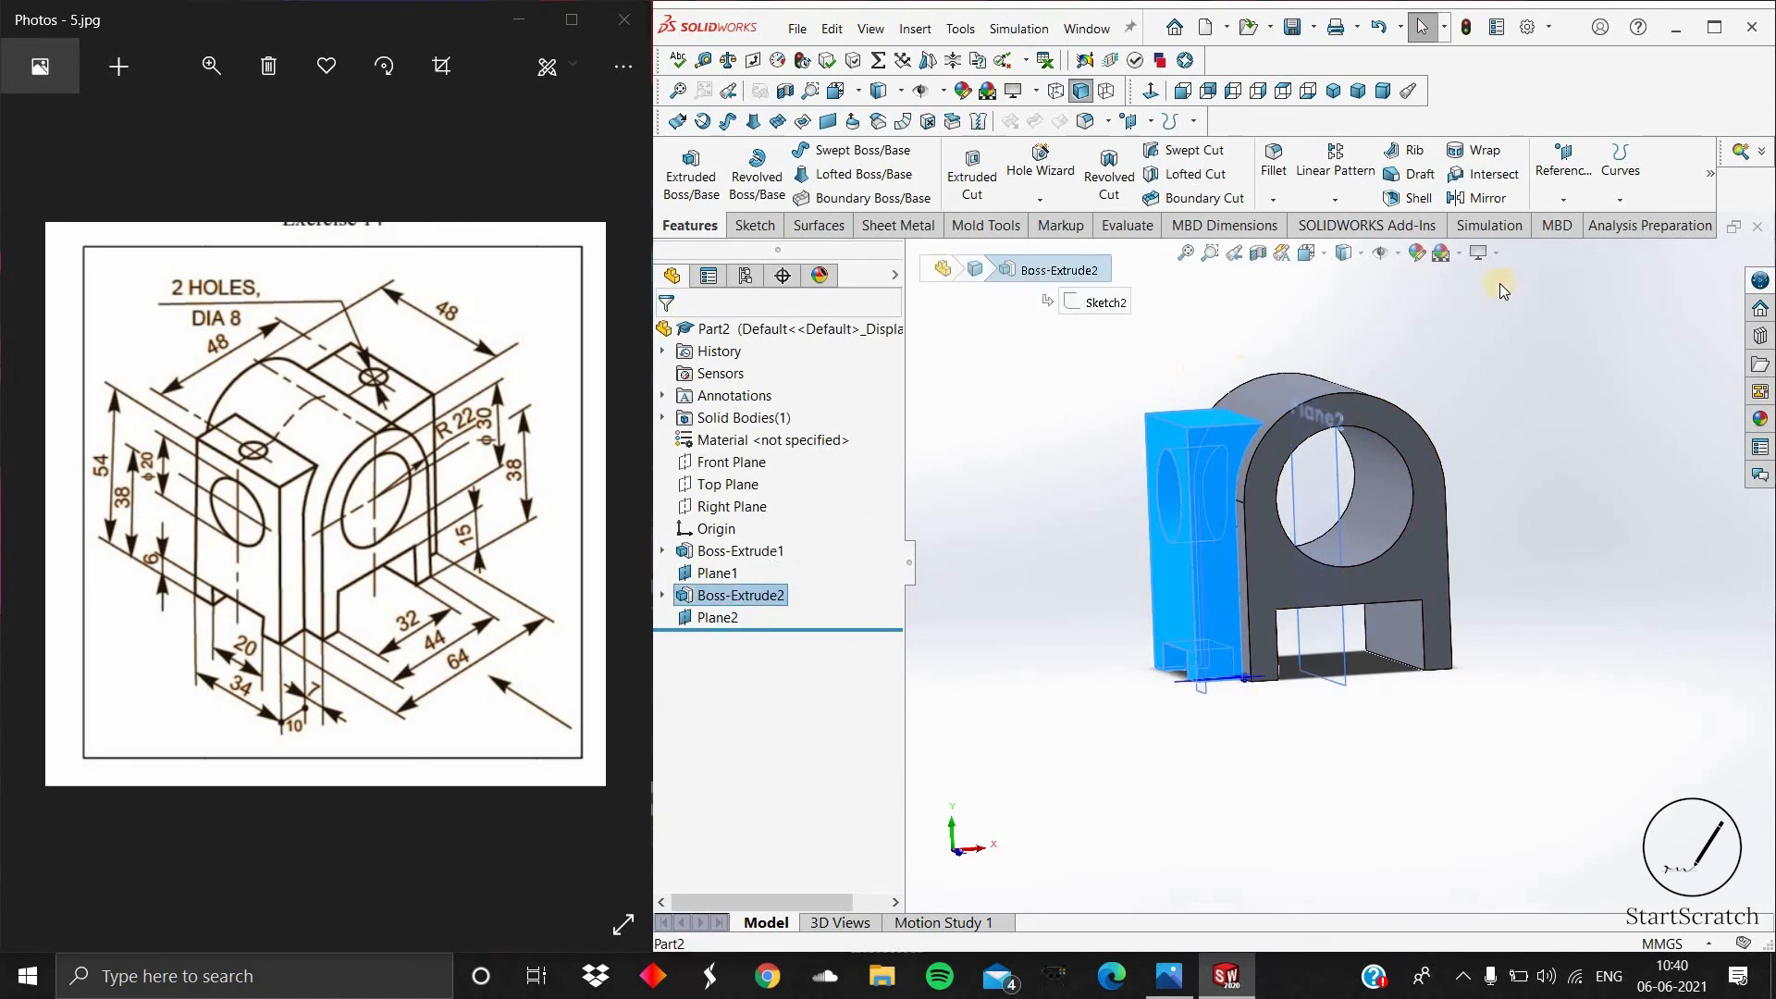
left_click(1493, 198)
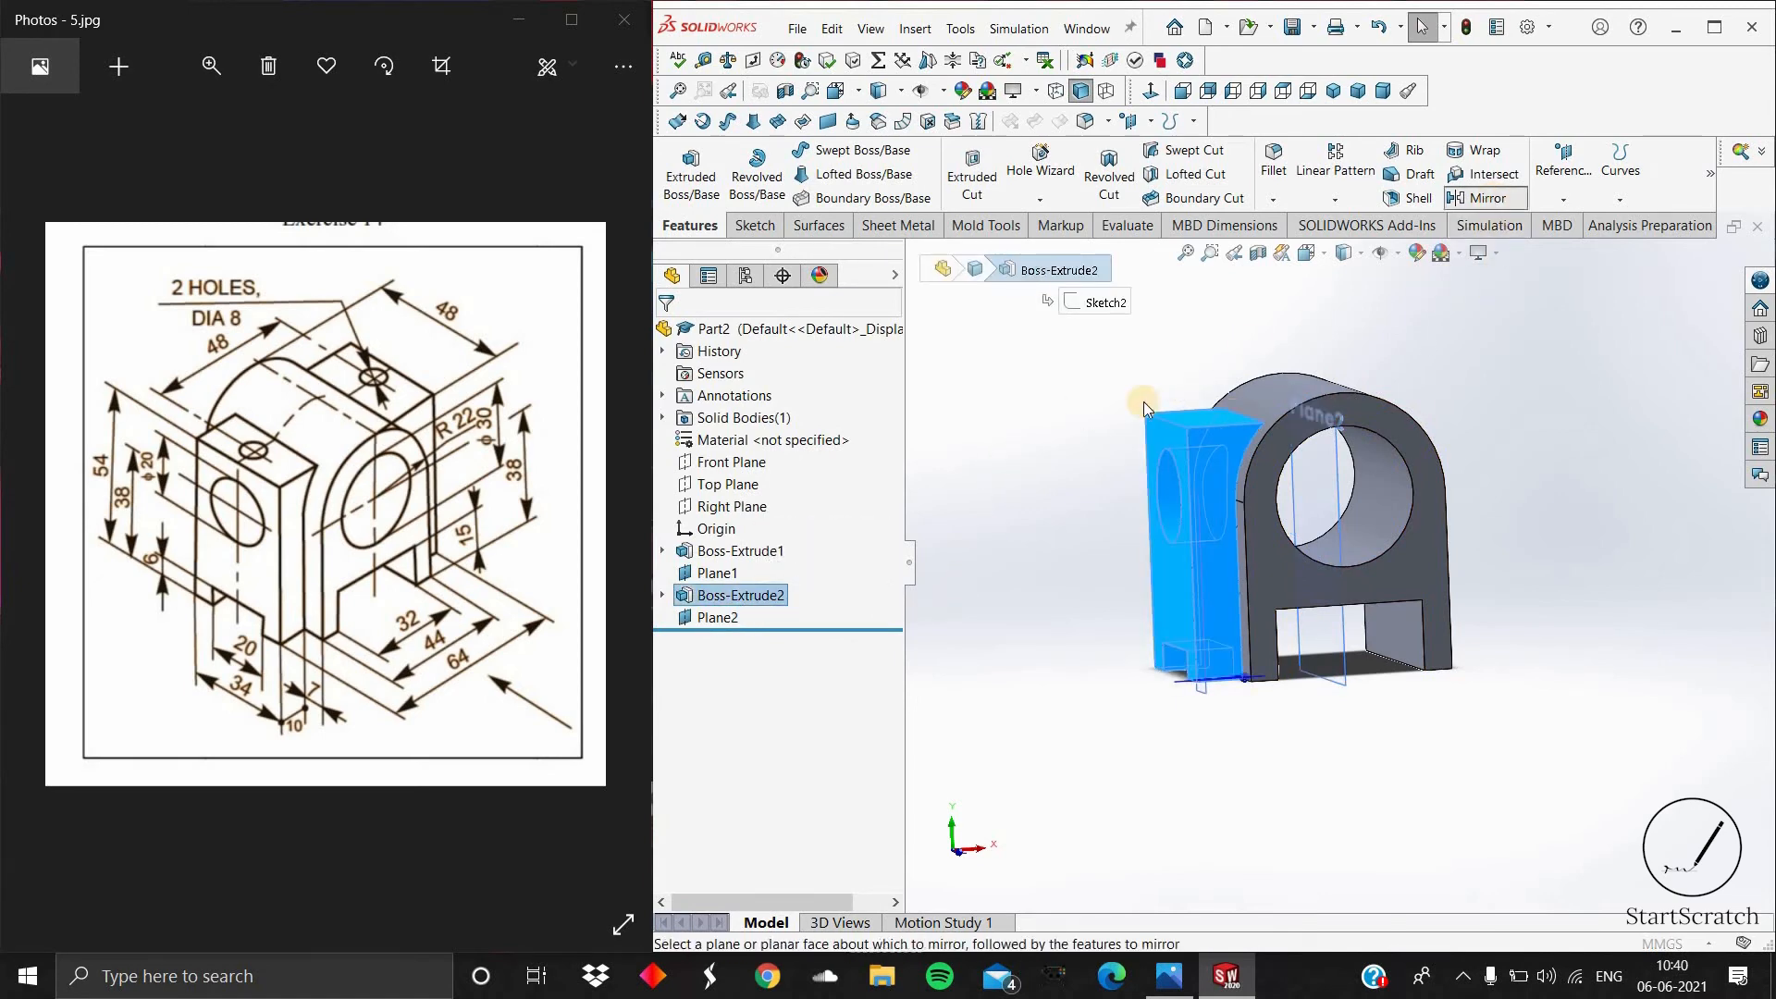
left_click(1302, 483)
middle_click_drag(1535, 475, 1415, 504)
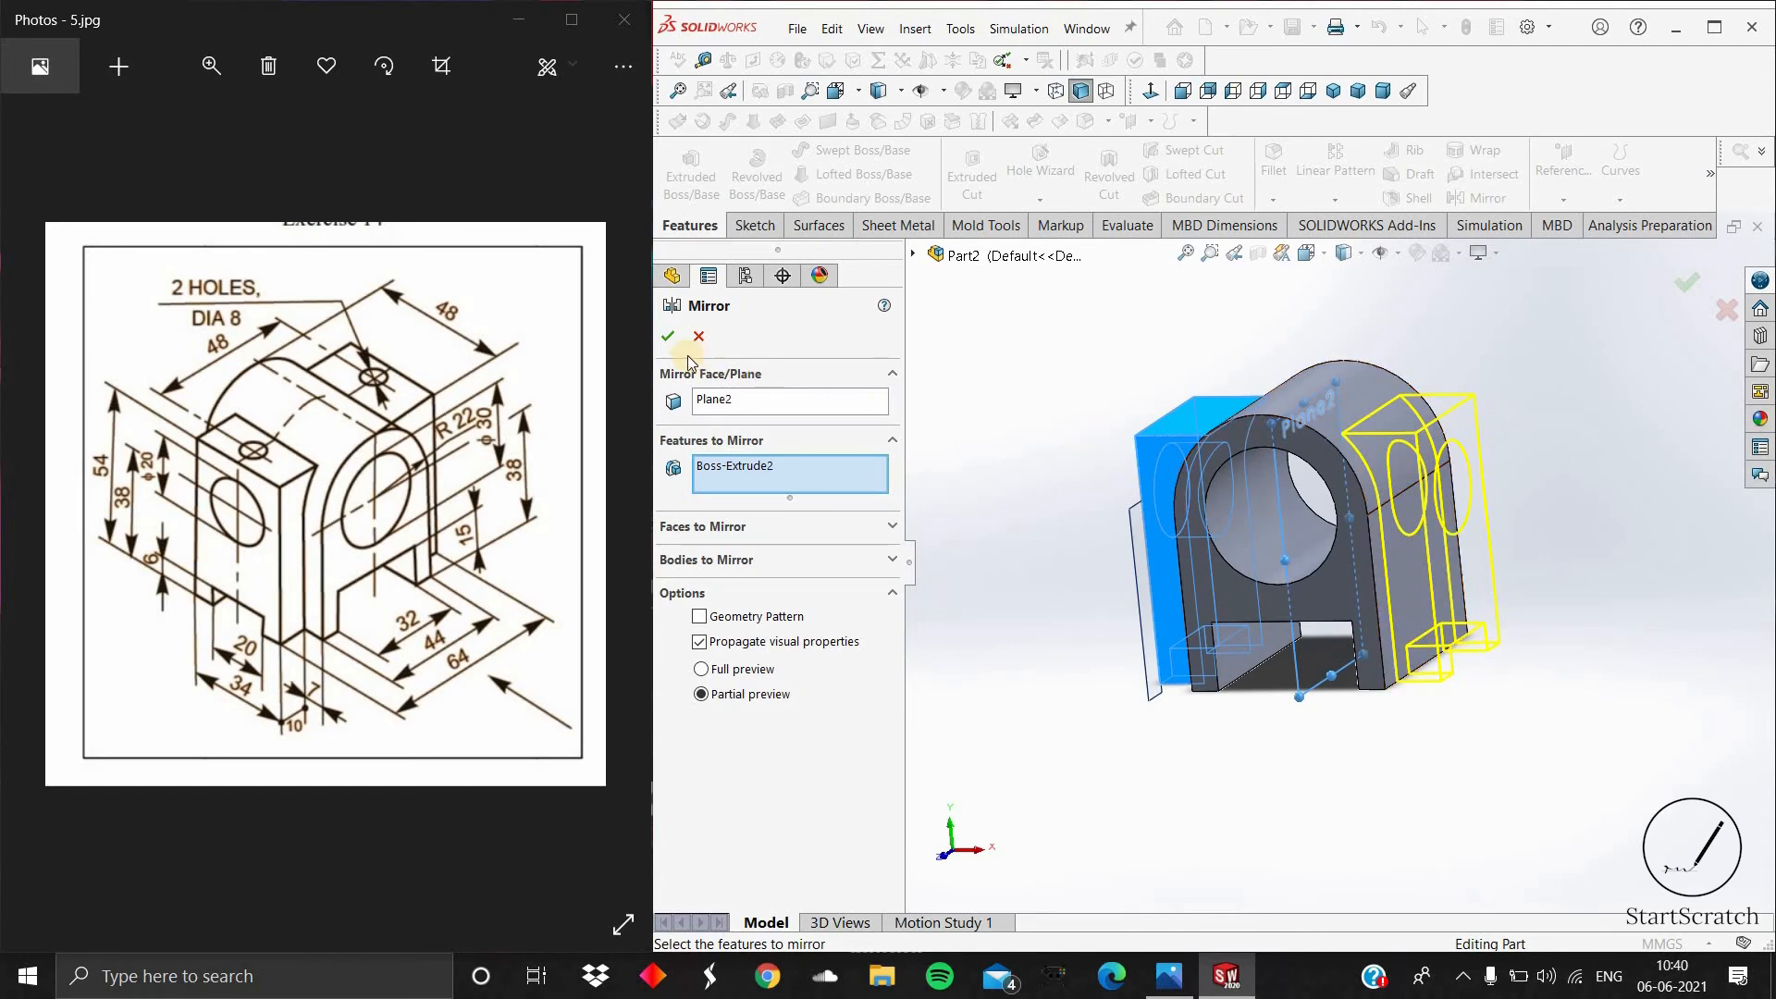
key("Return")
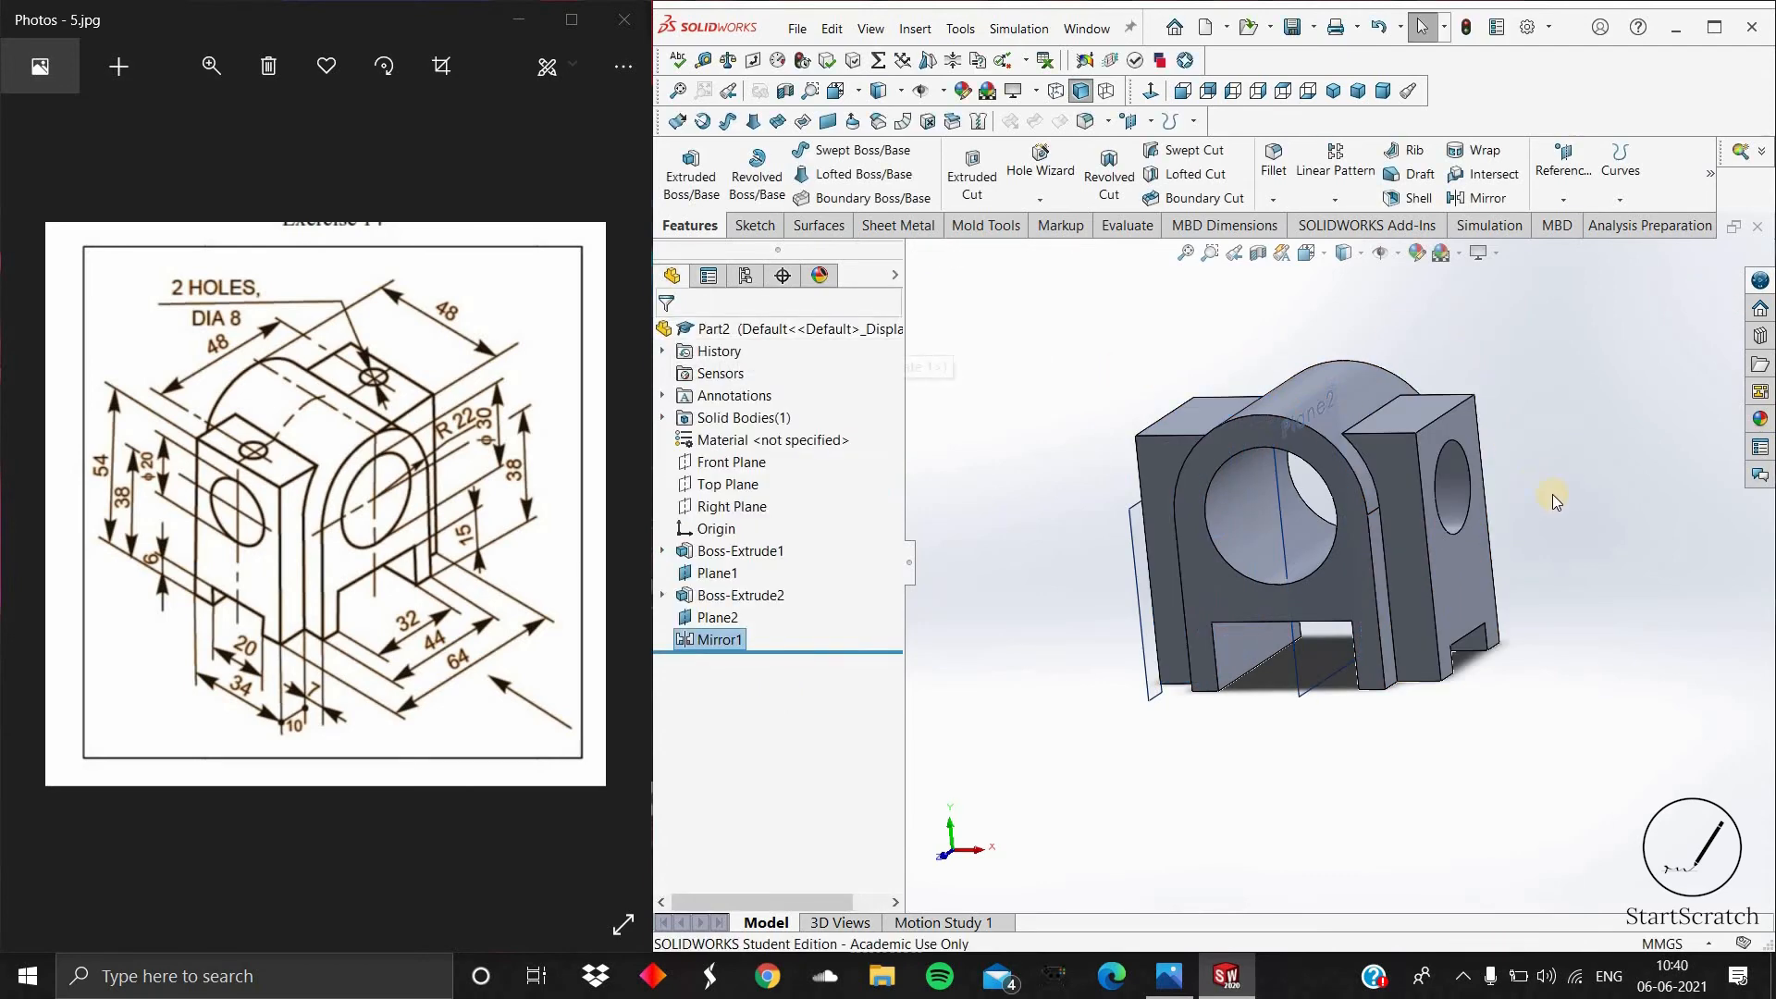
Step: Hide the two reference planes, Plane2 and Plane1
middle_click_drag(1478, 330, 1345, 515)
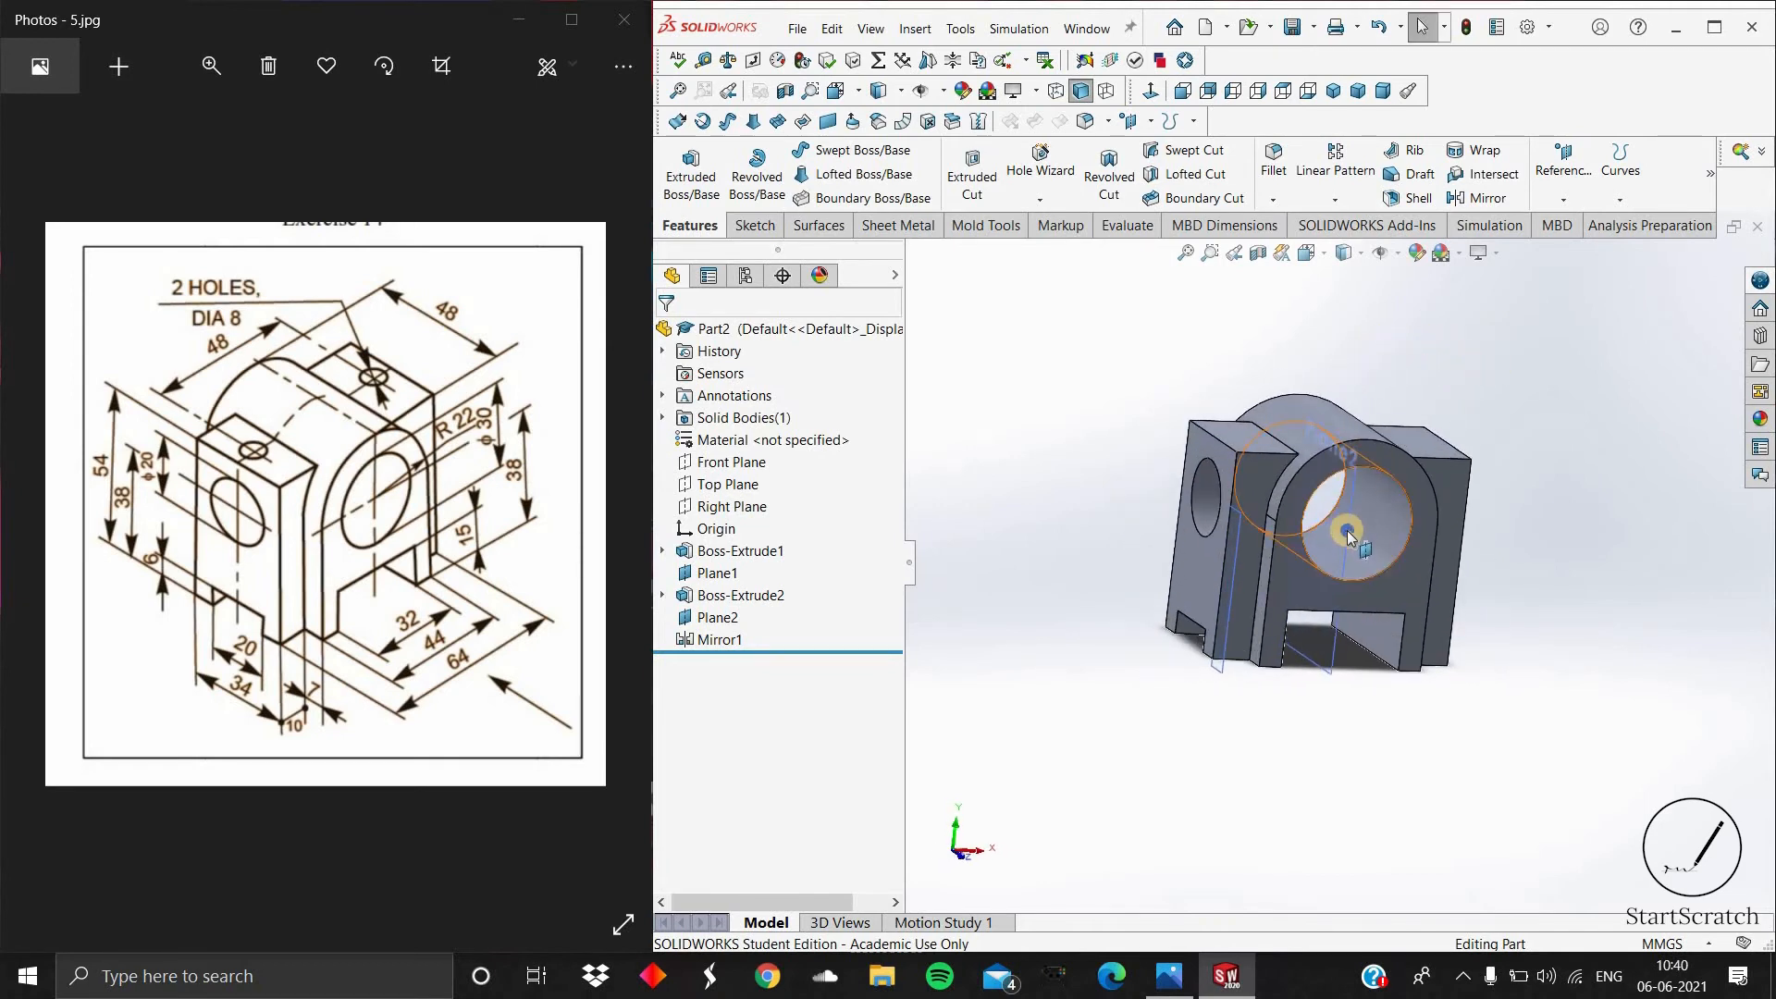
right_click(1347, 530)
left_click(1418, 503)
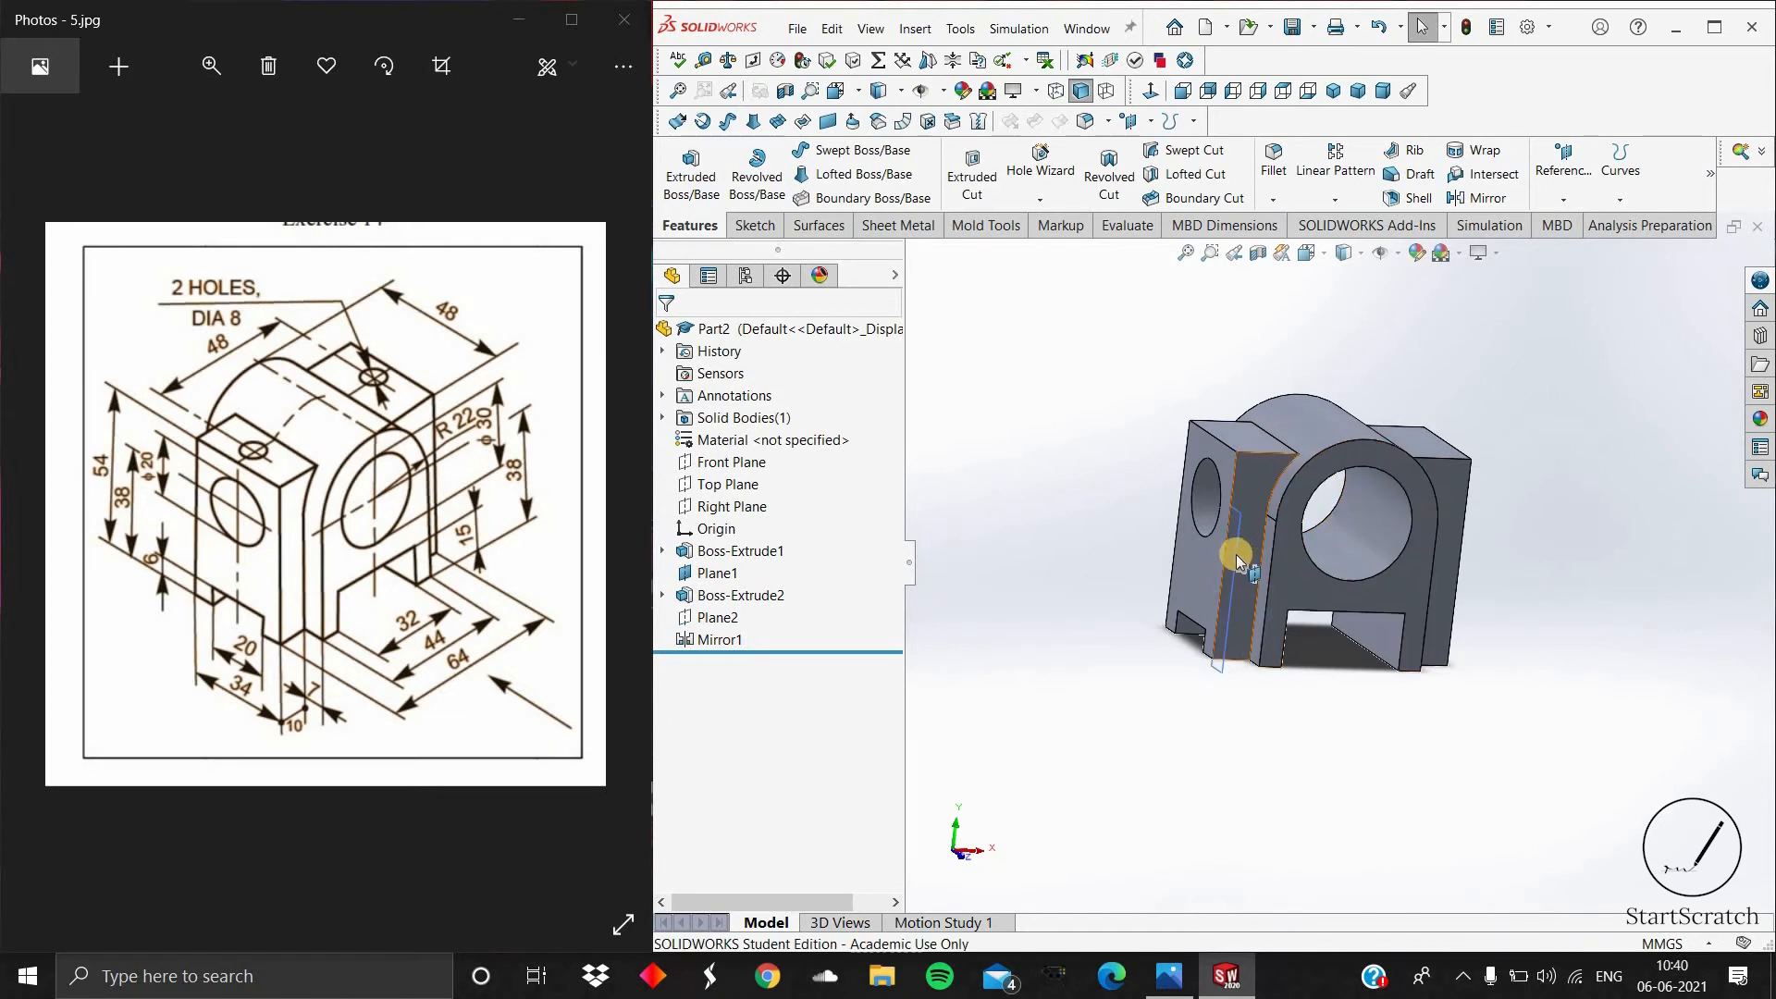
right_click(1236, 553)
left_click(1306, 526)
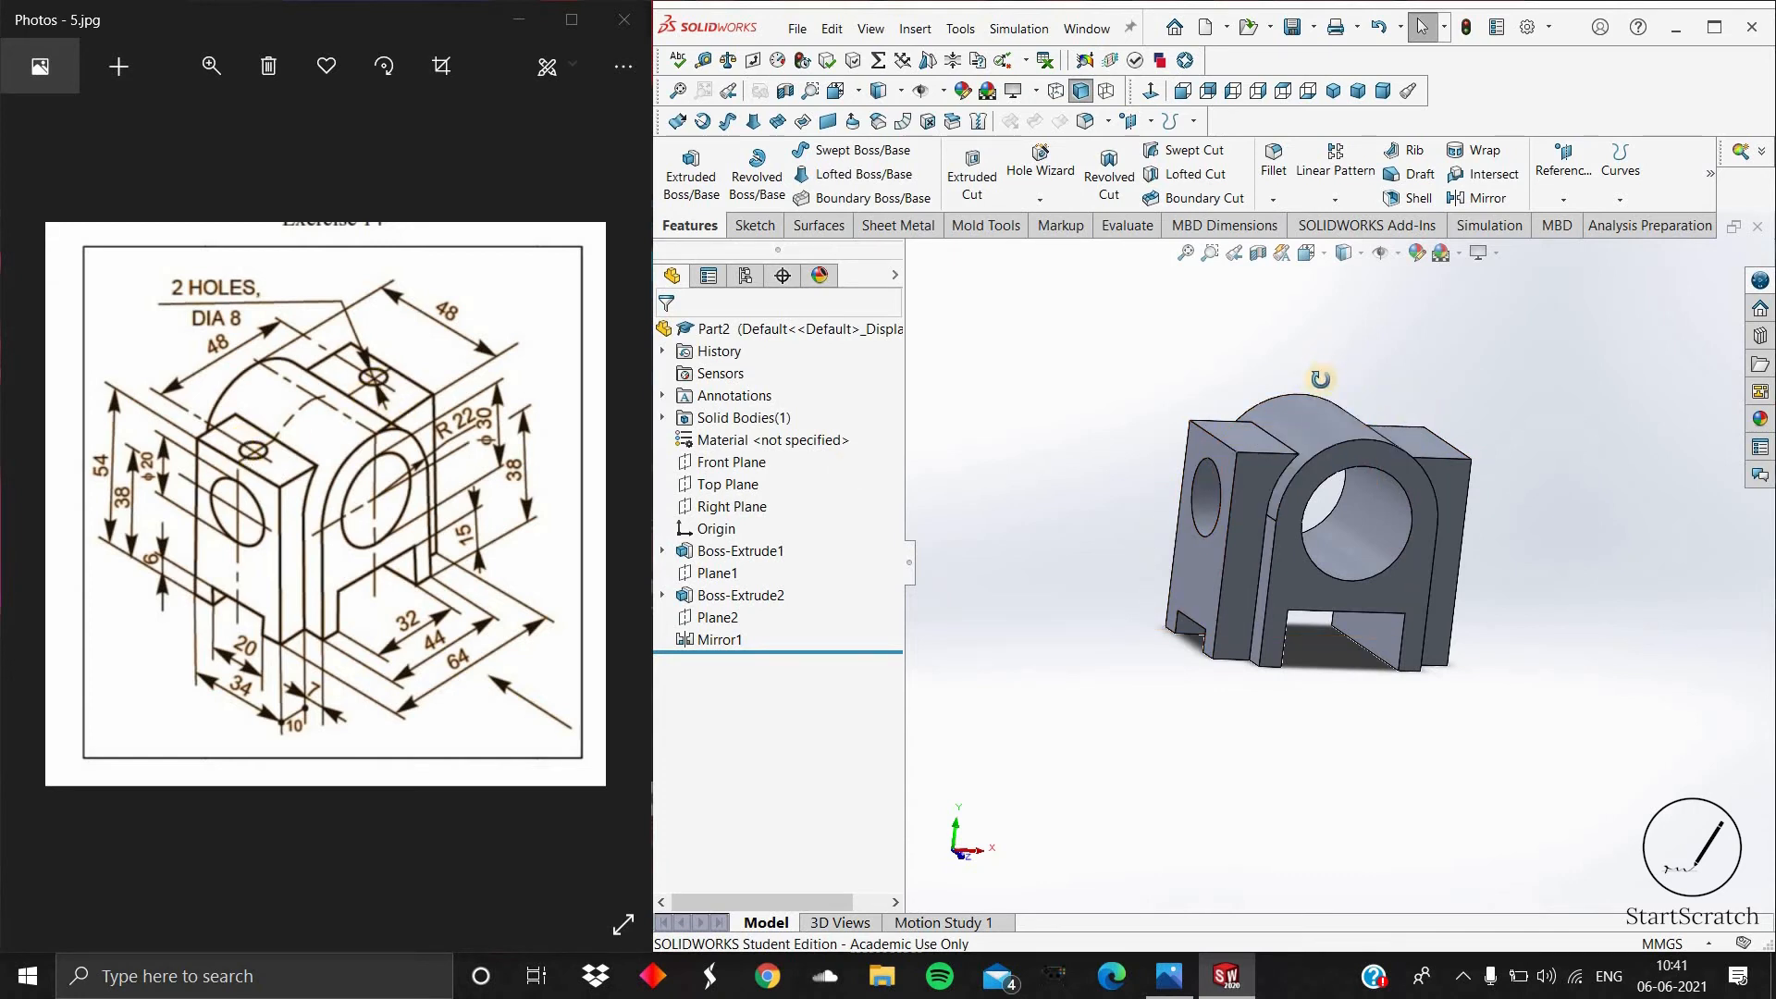
Step: Start a sketch on the original side block's top face and draw circles about 3.7 mm and 2.9 mm in radius, one over each block
middle_click_drag(1291, 480, 1236, 520)
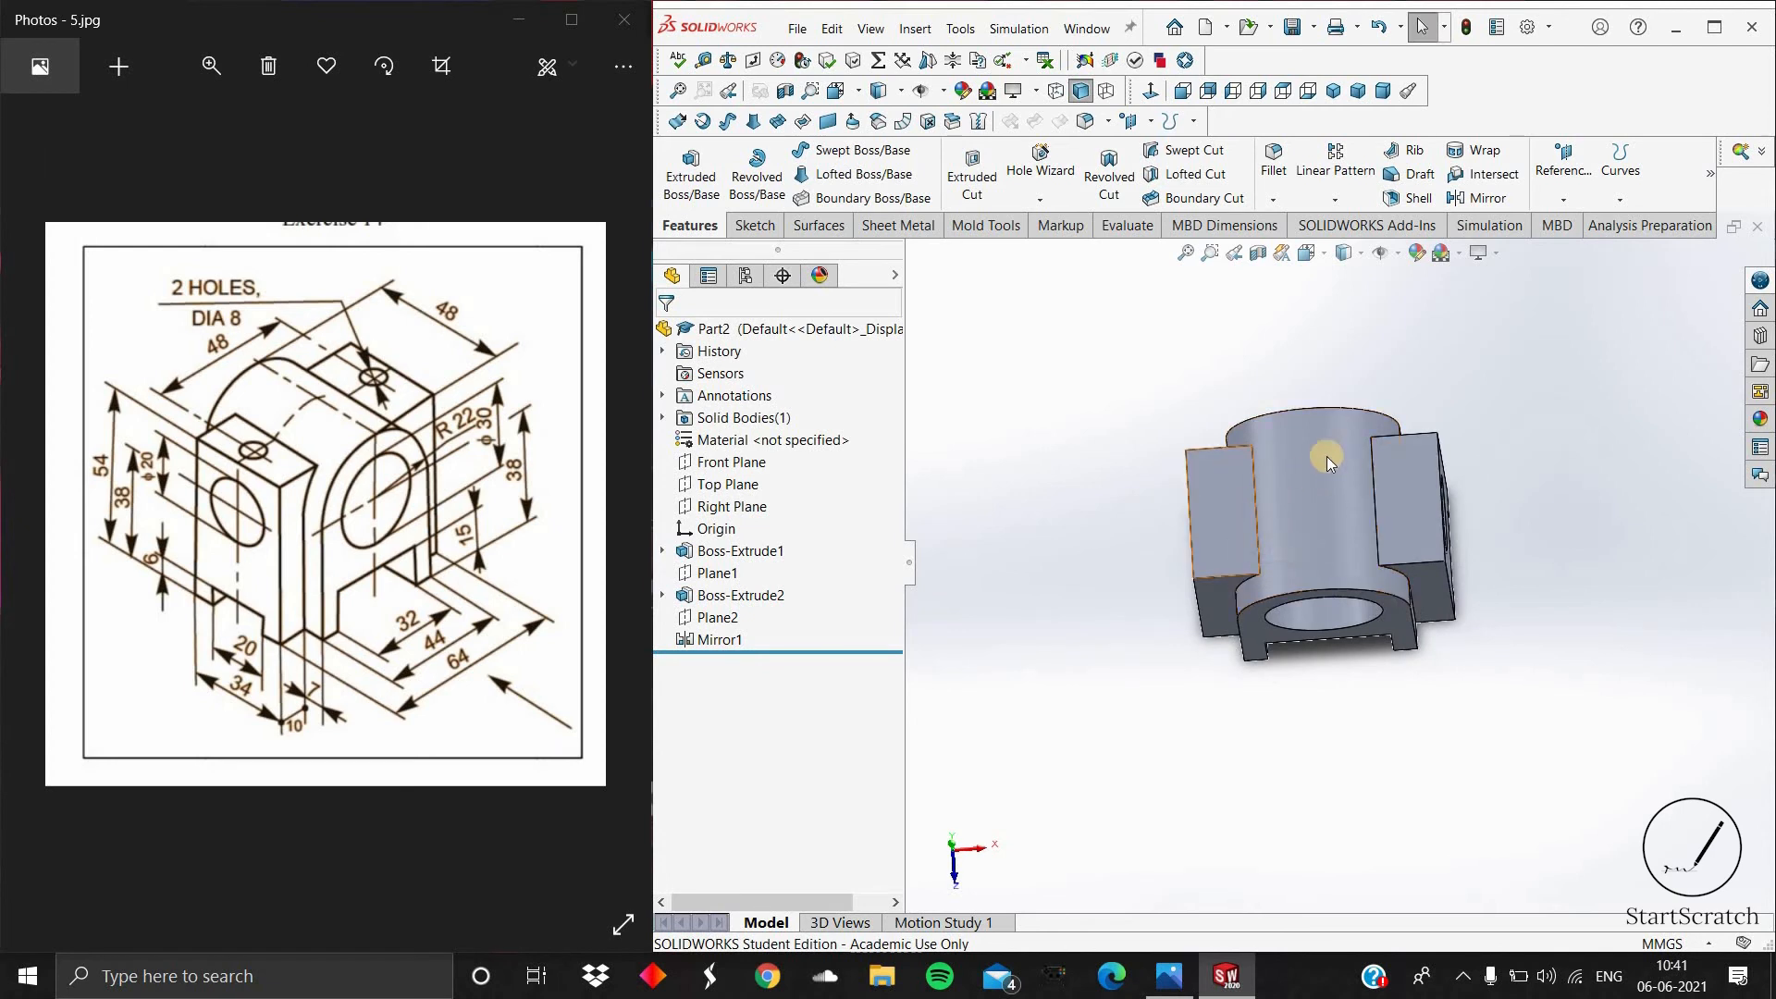
left_click(1236, 514)
left_click(1151, 92)
left_click(1152, 92)
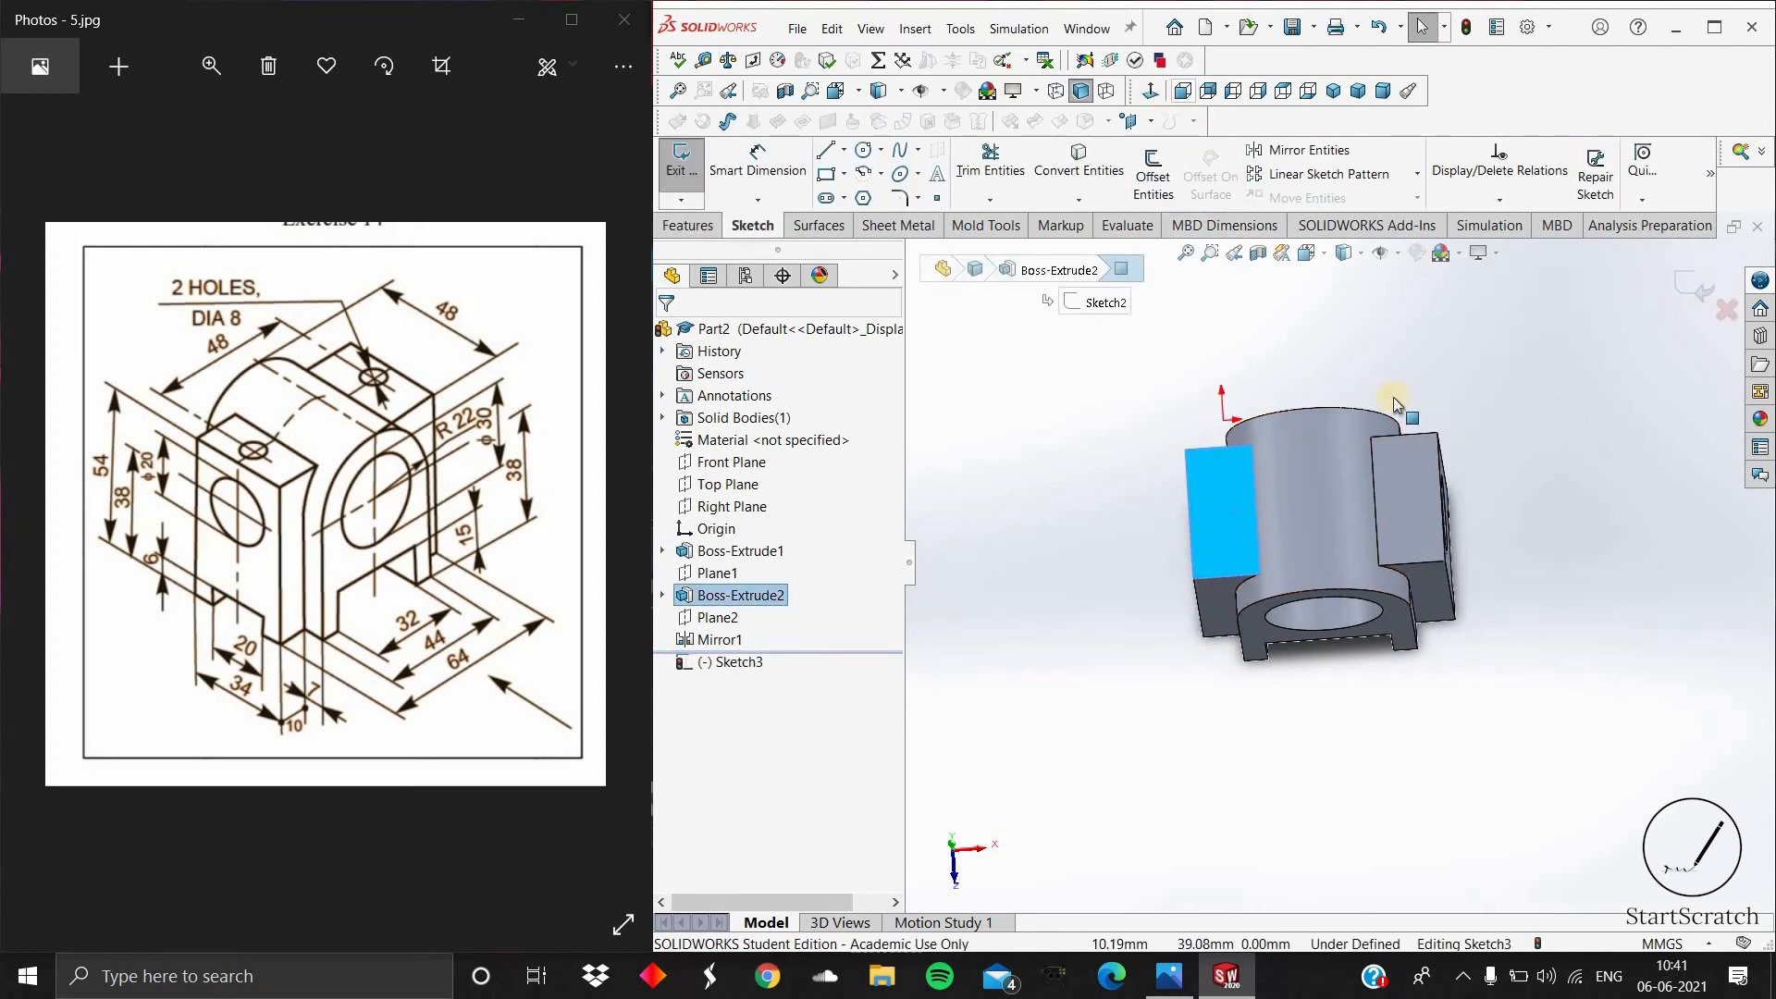
left_click(864, 151)
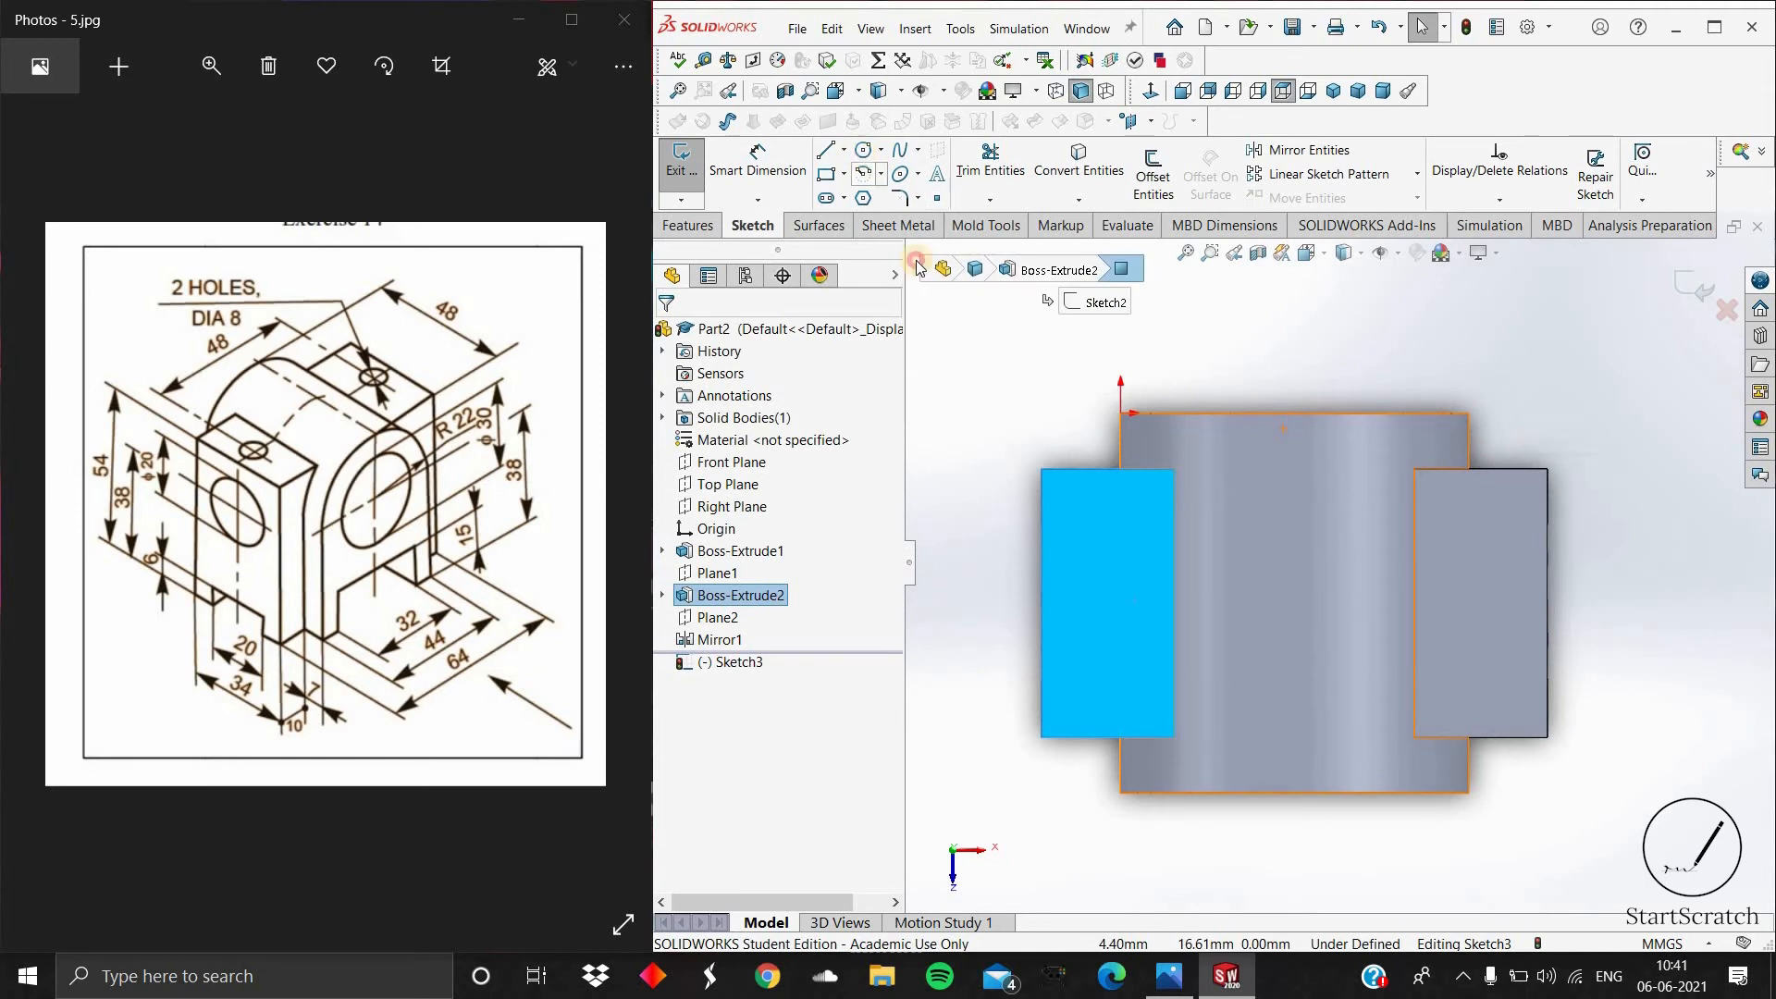
left_click(1101, 607)
left_click(1120, 632)
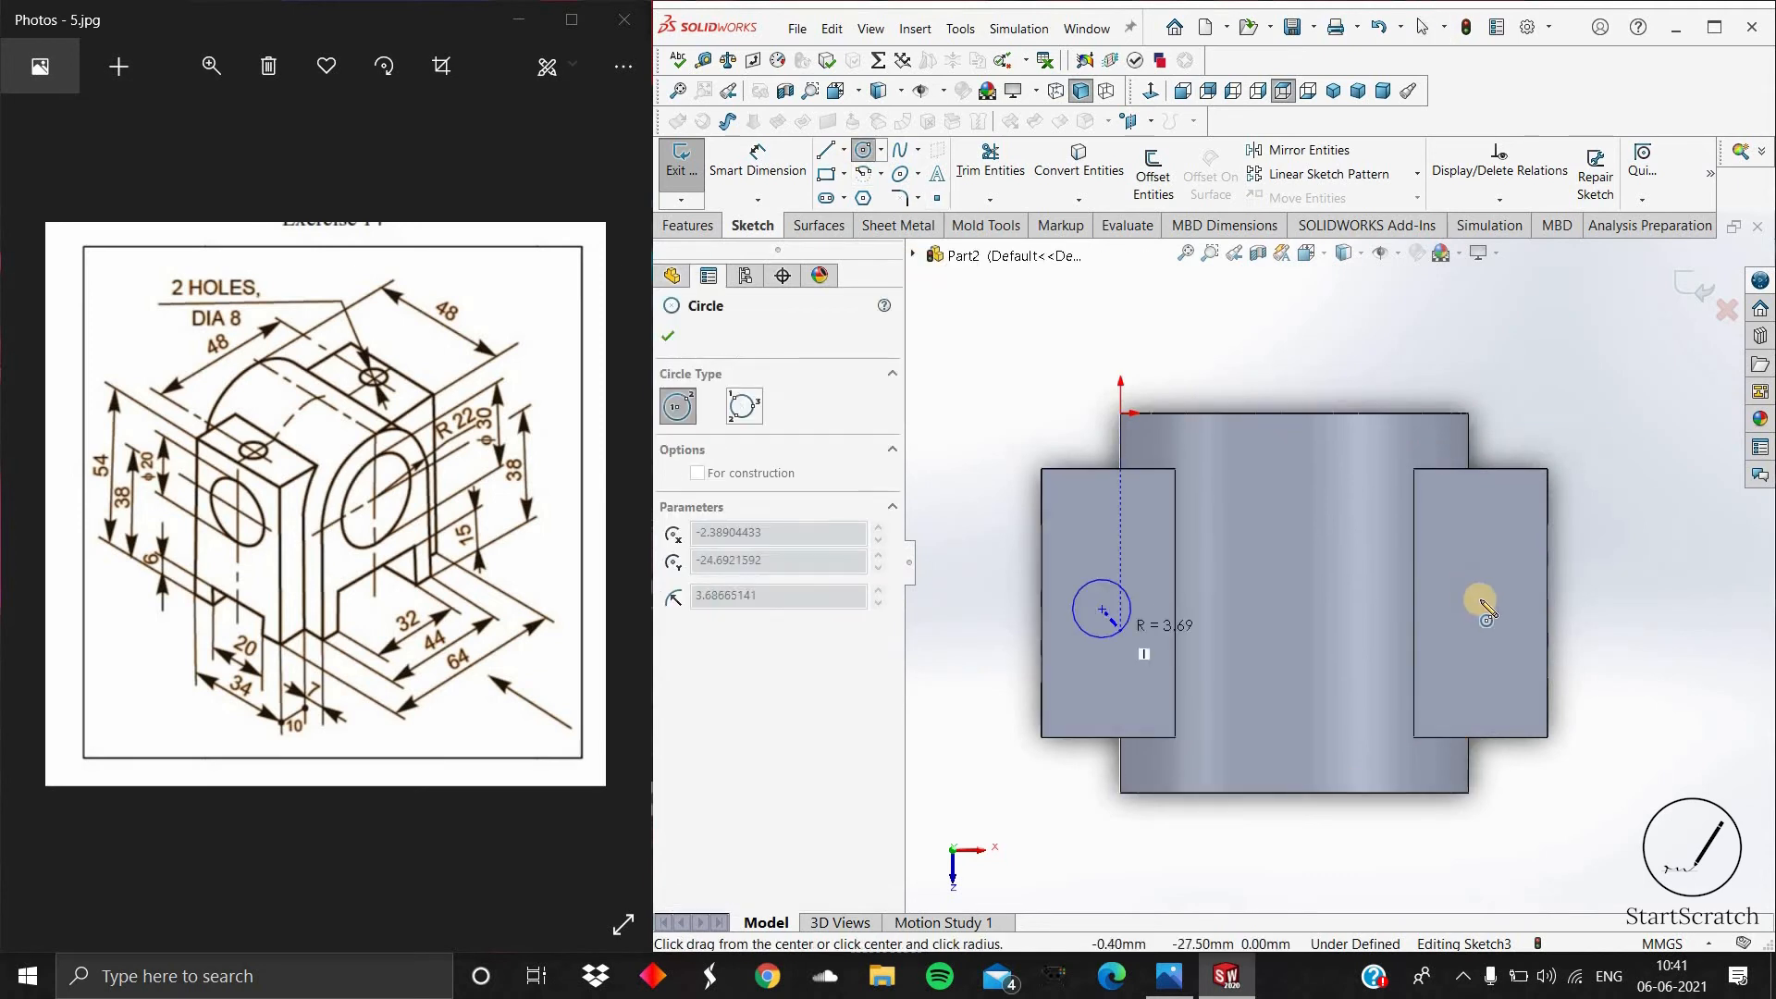
left_click(1480, 609)
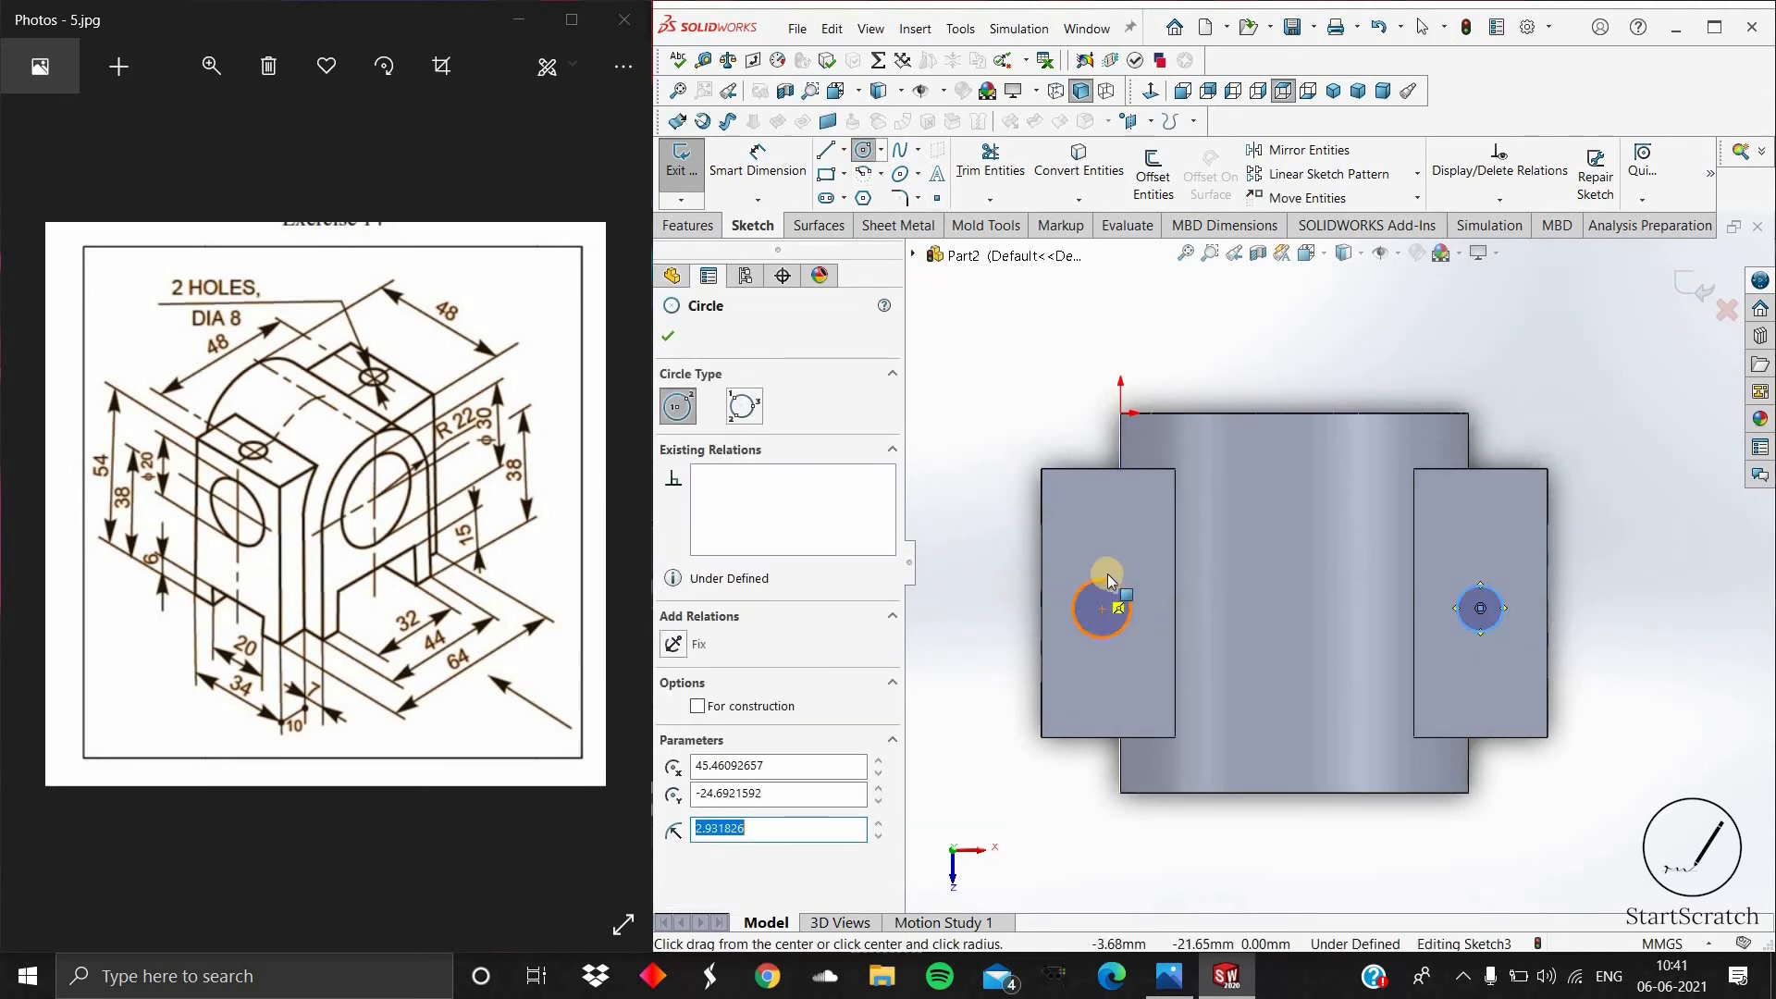
key("Escape")
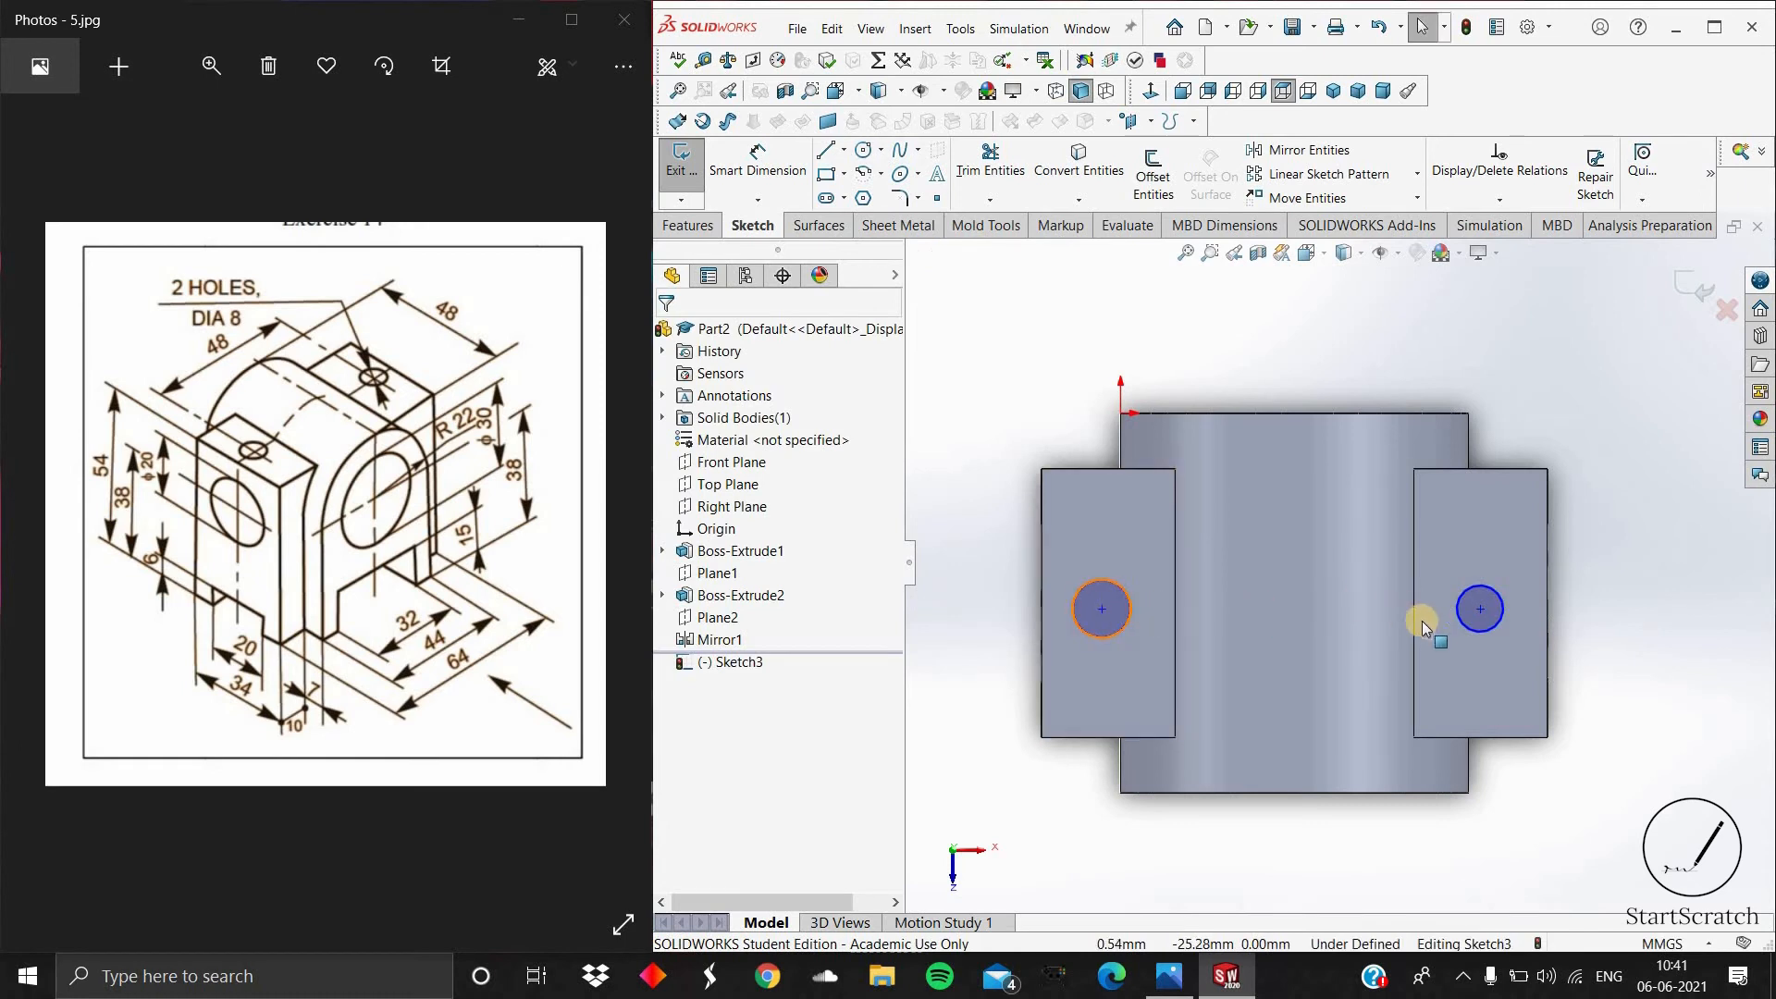
Step: Make the two sketched circles equal and dimension their diameter at 8 mm
left_click(1470, 626, "ctrl")
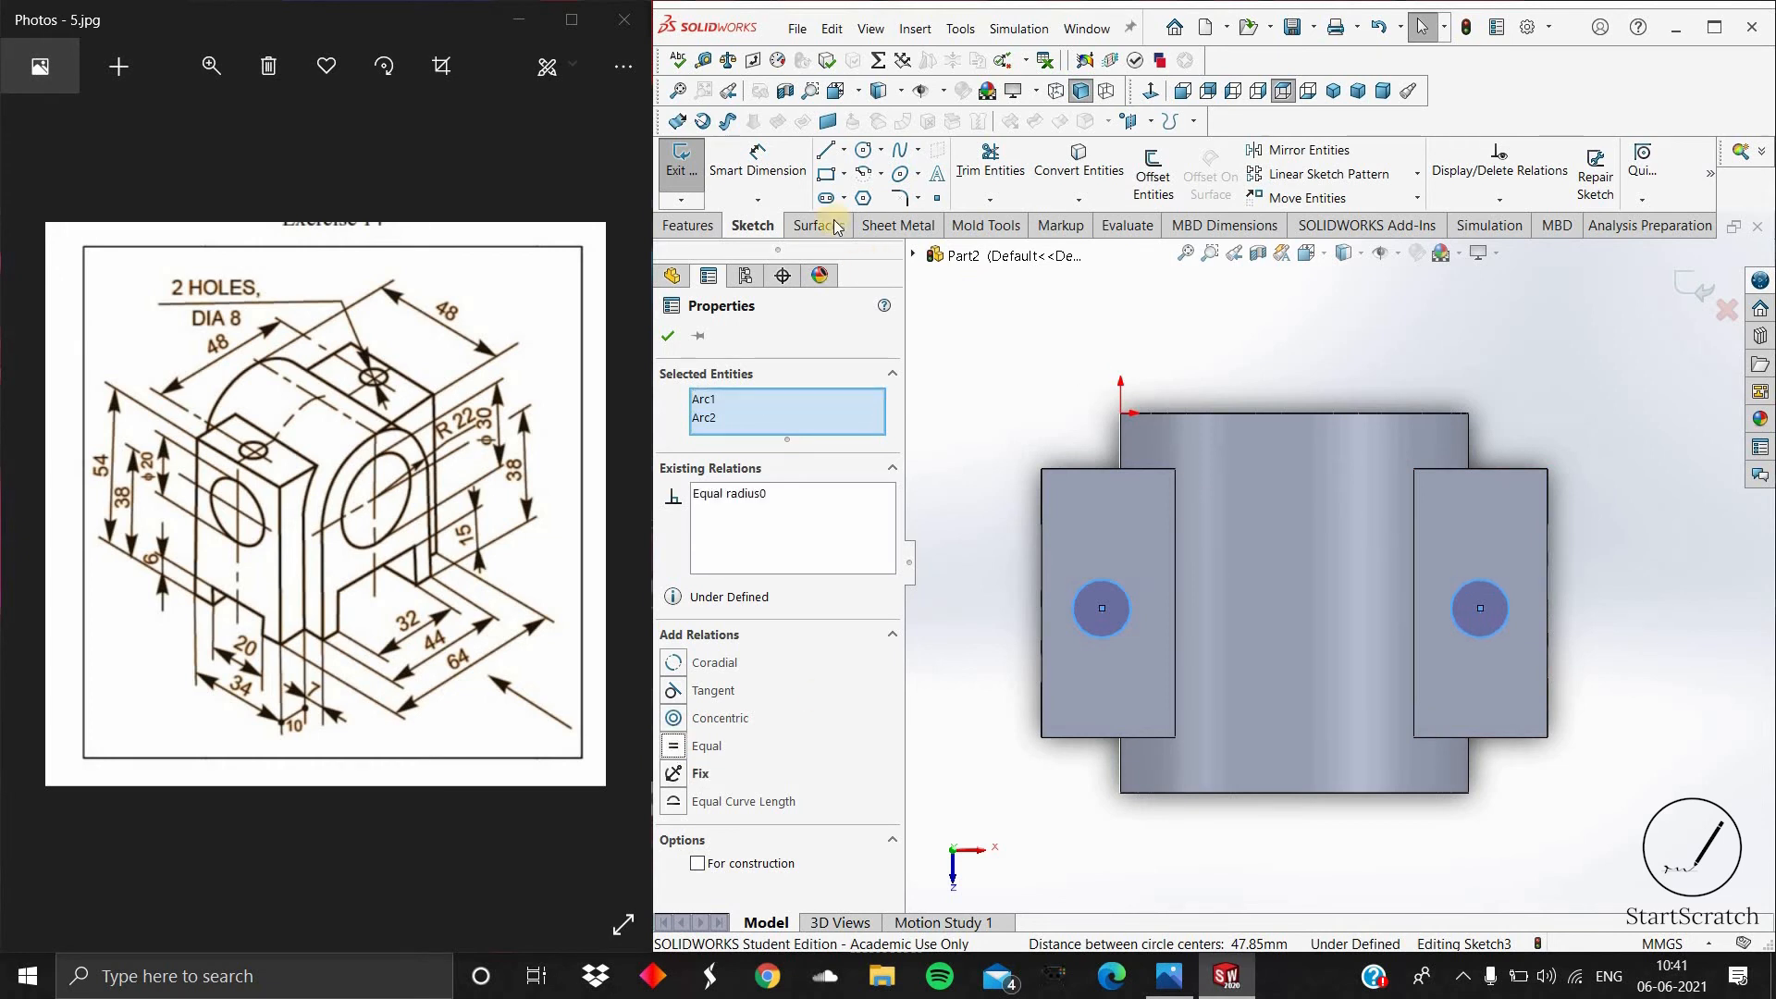
left_click(793, 173)
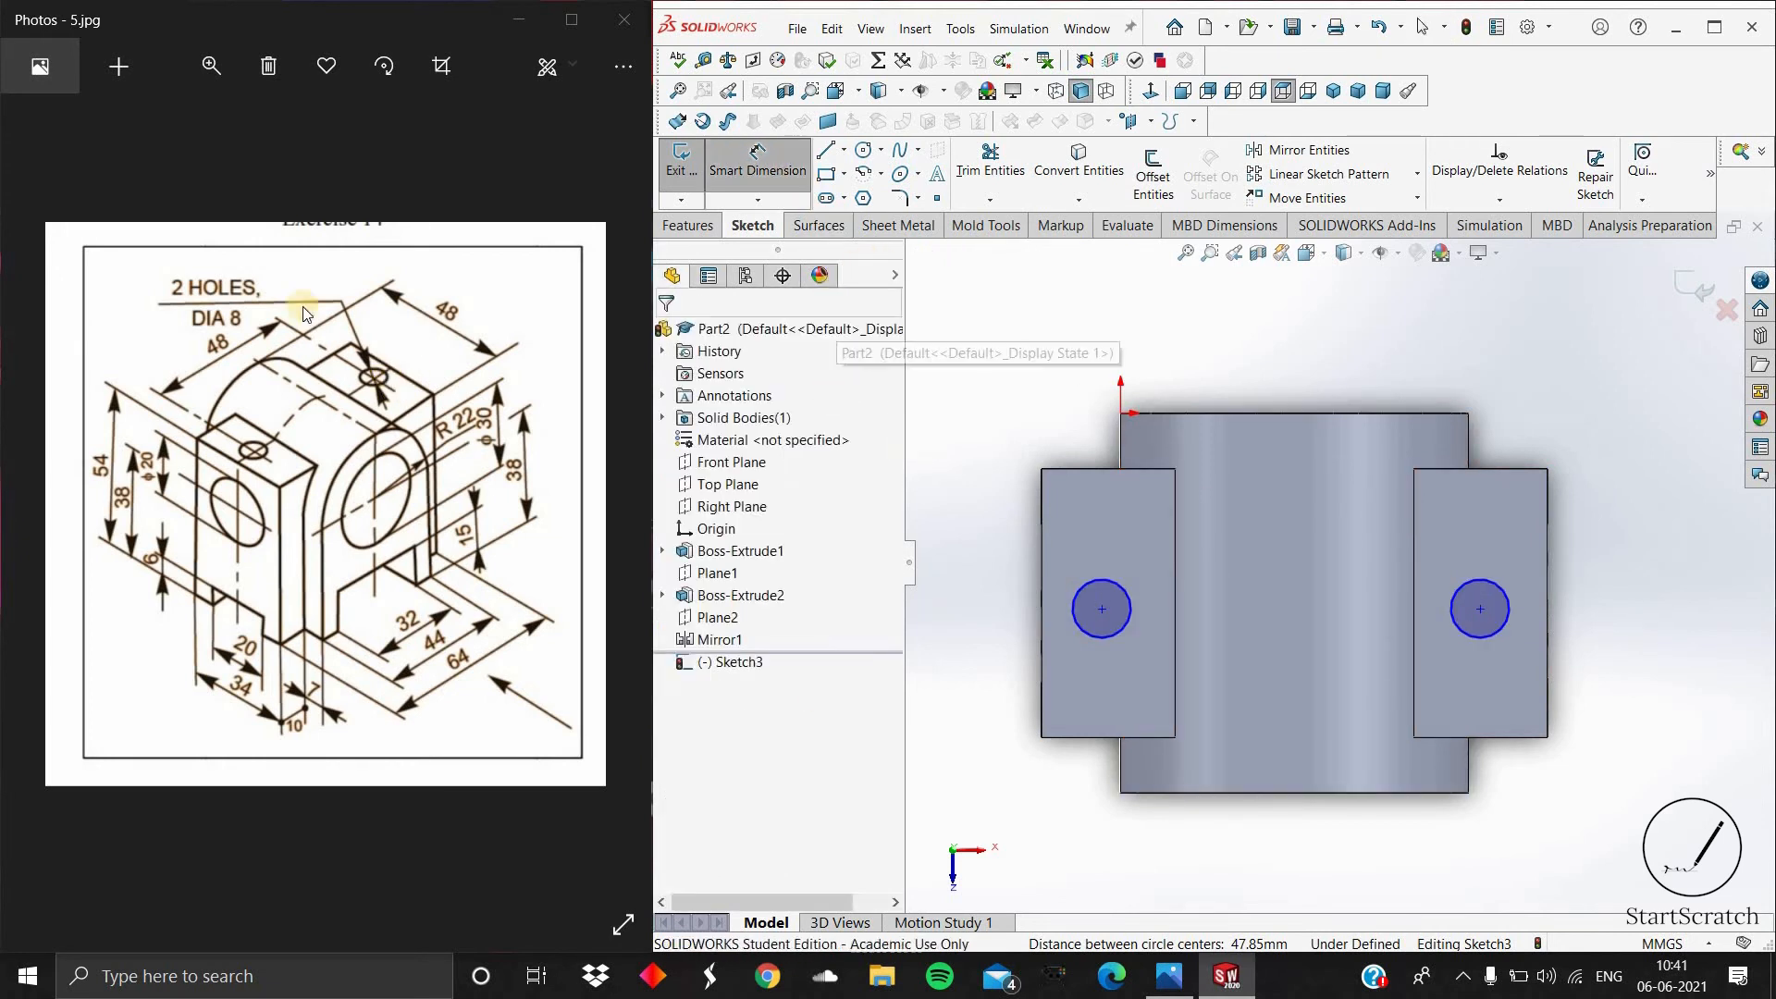
left_click(1121, 628)
left_click(958, 668)
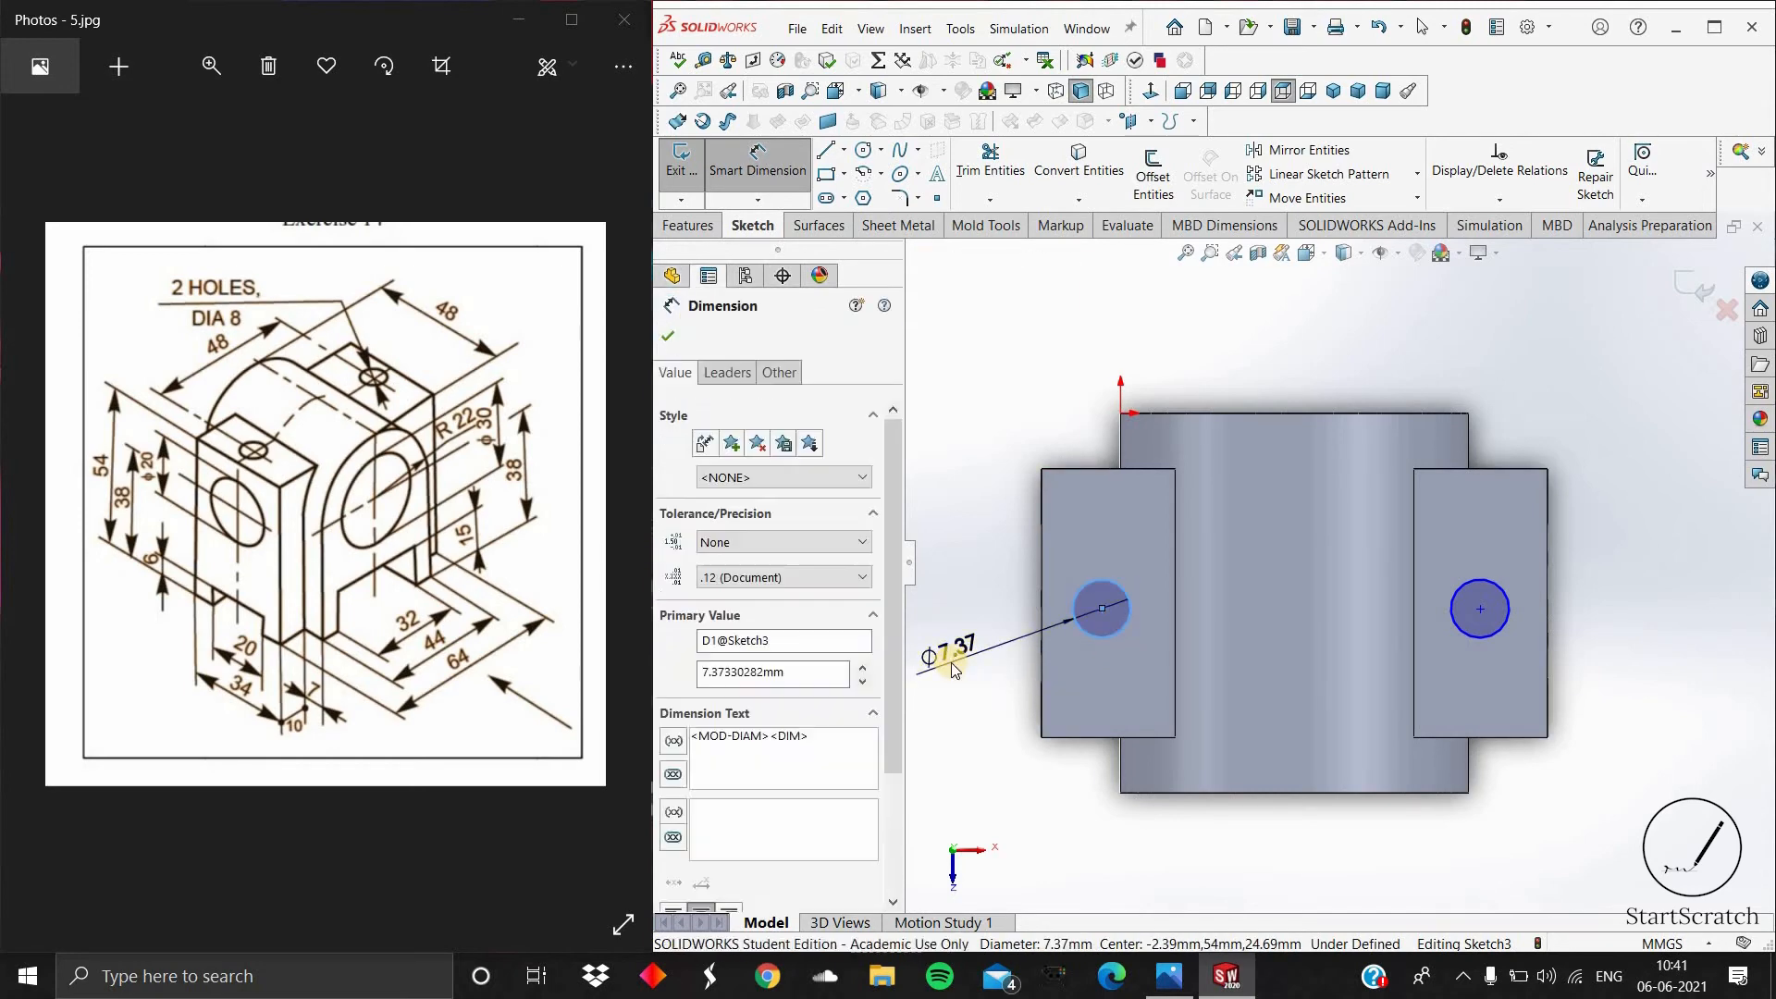
key("Return")
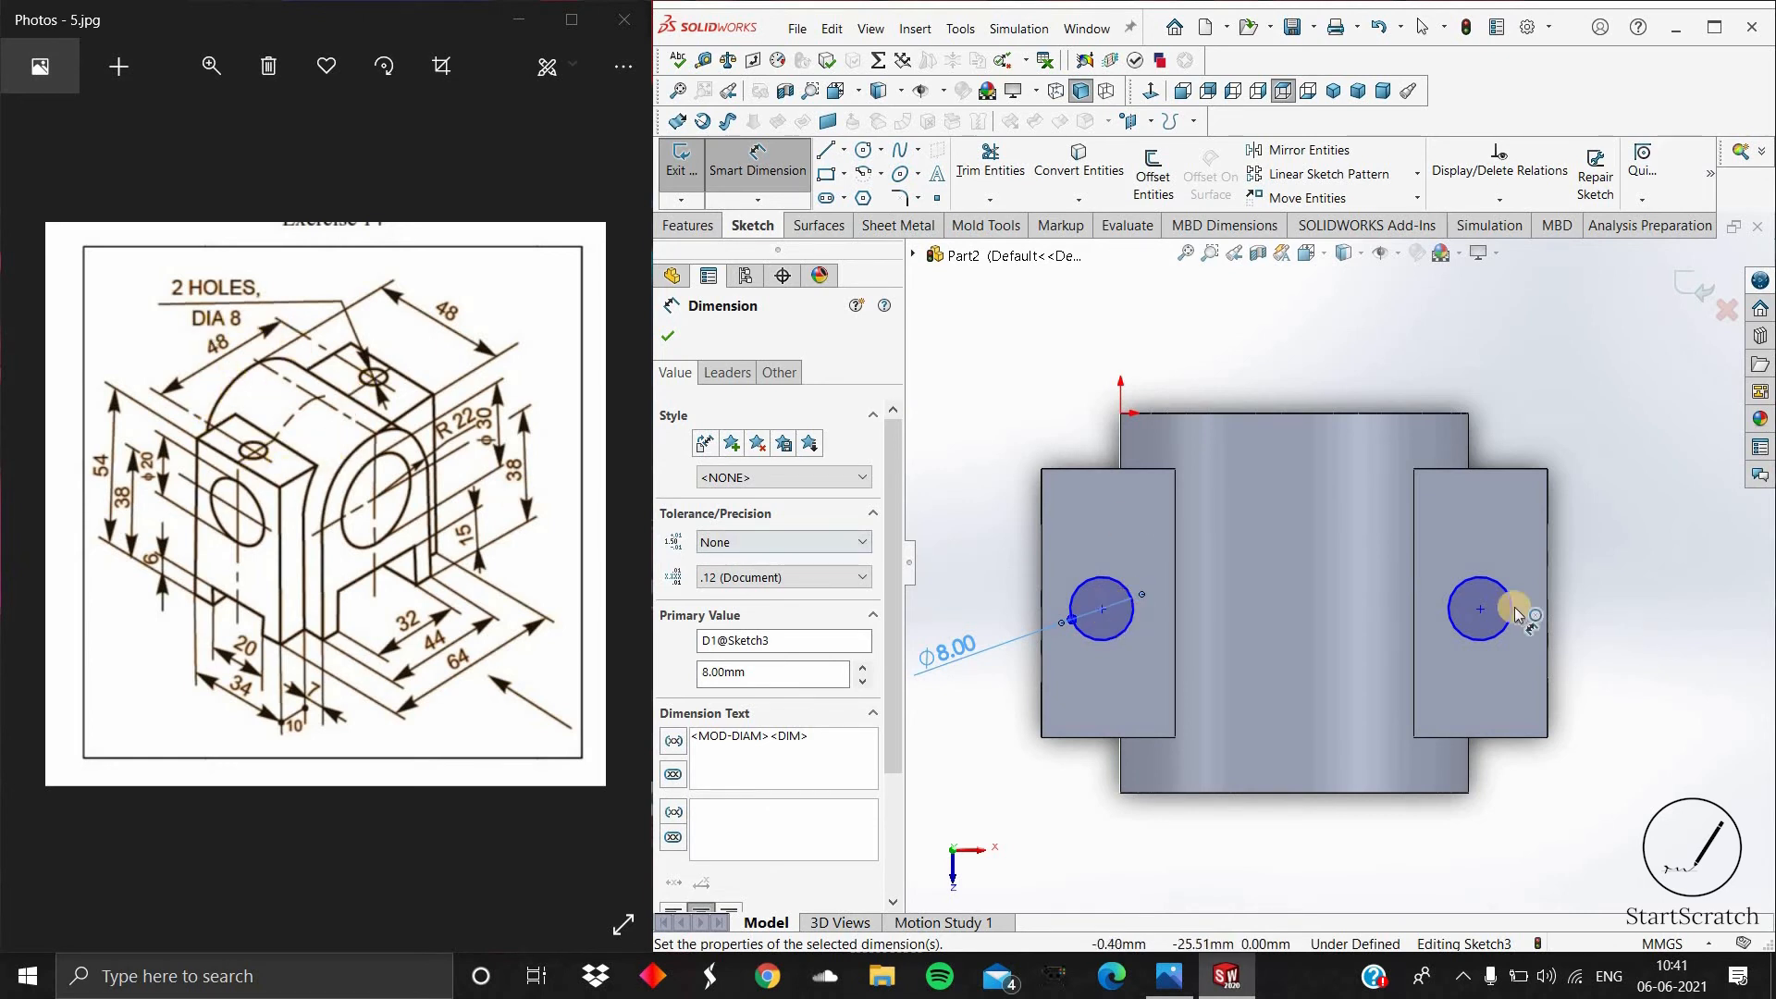
Step: Dimension the horizontal distance between the two circle centres at 48 mm
left_click(1412, 472)
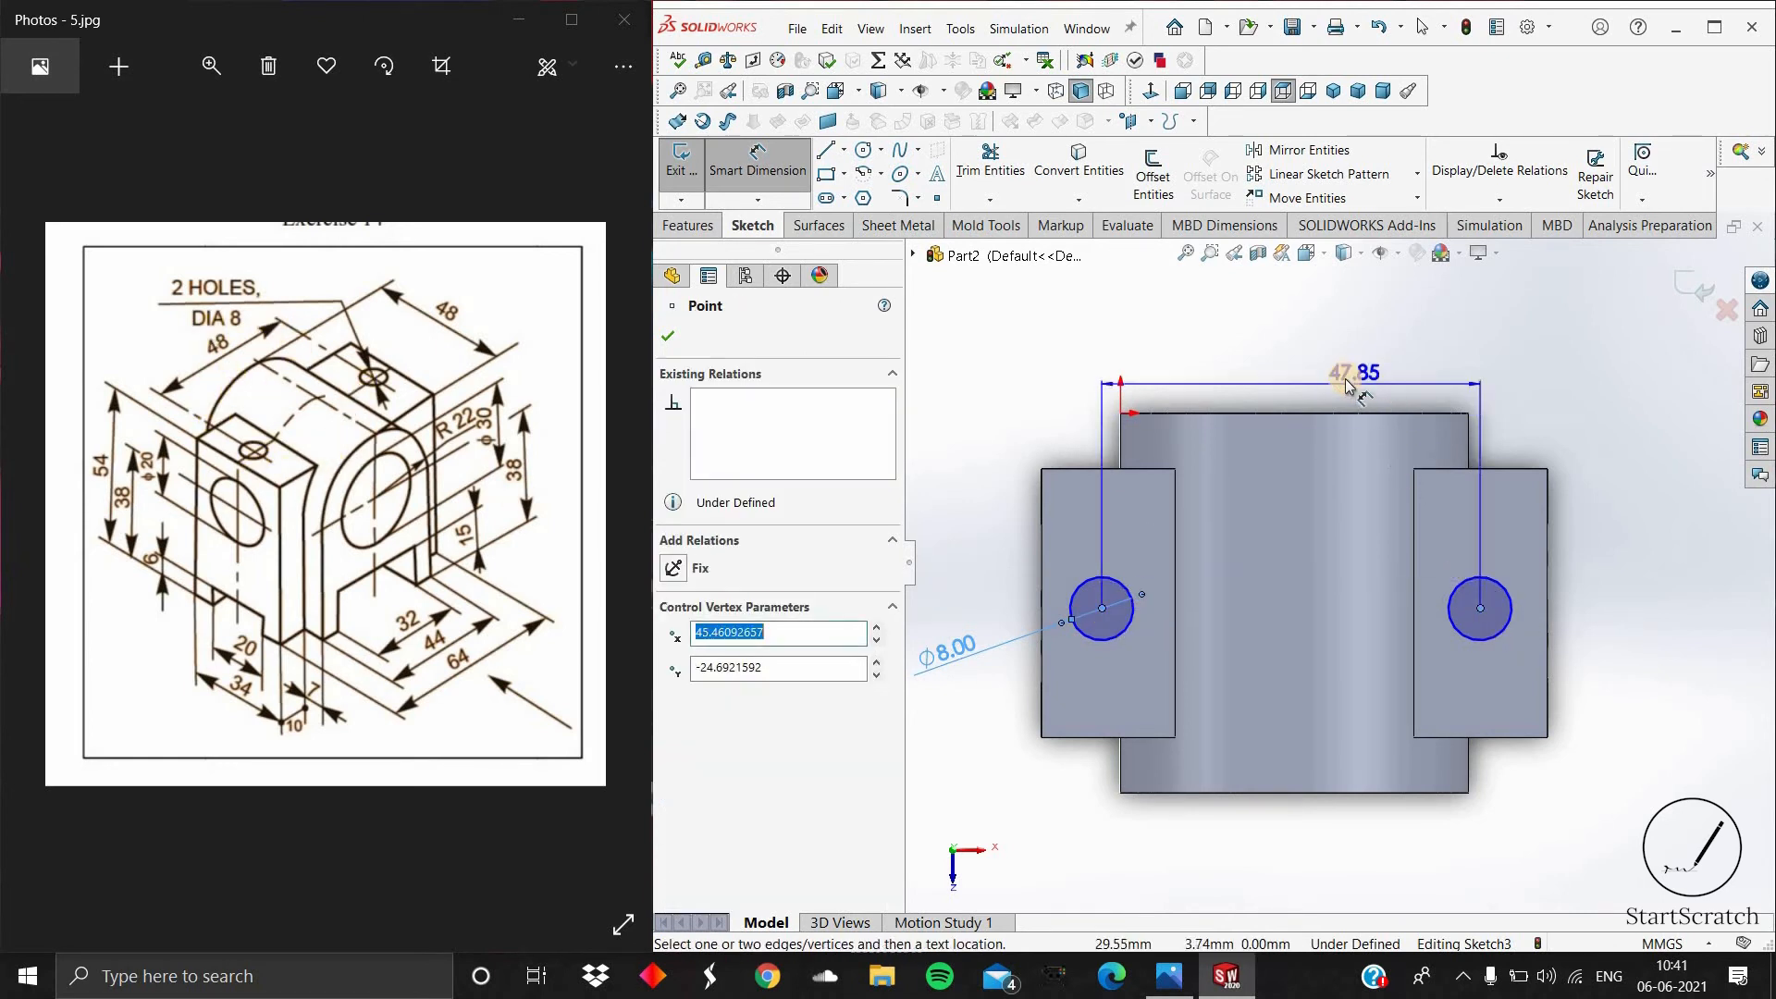
left_click(1345, 386)
type("48")
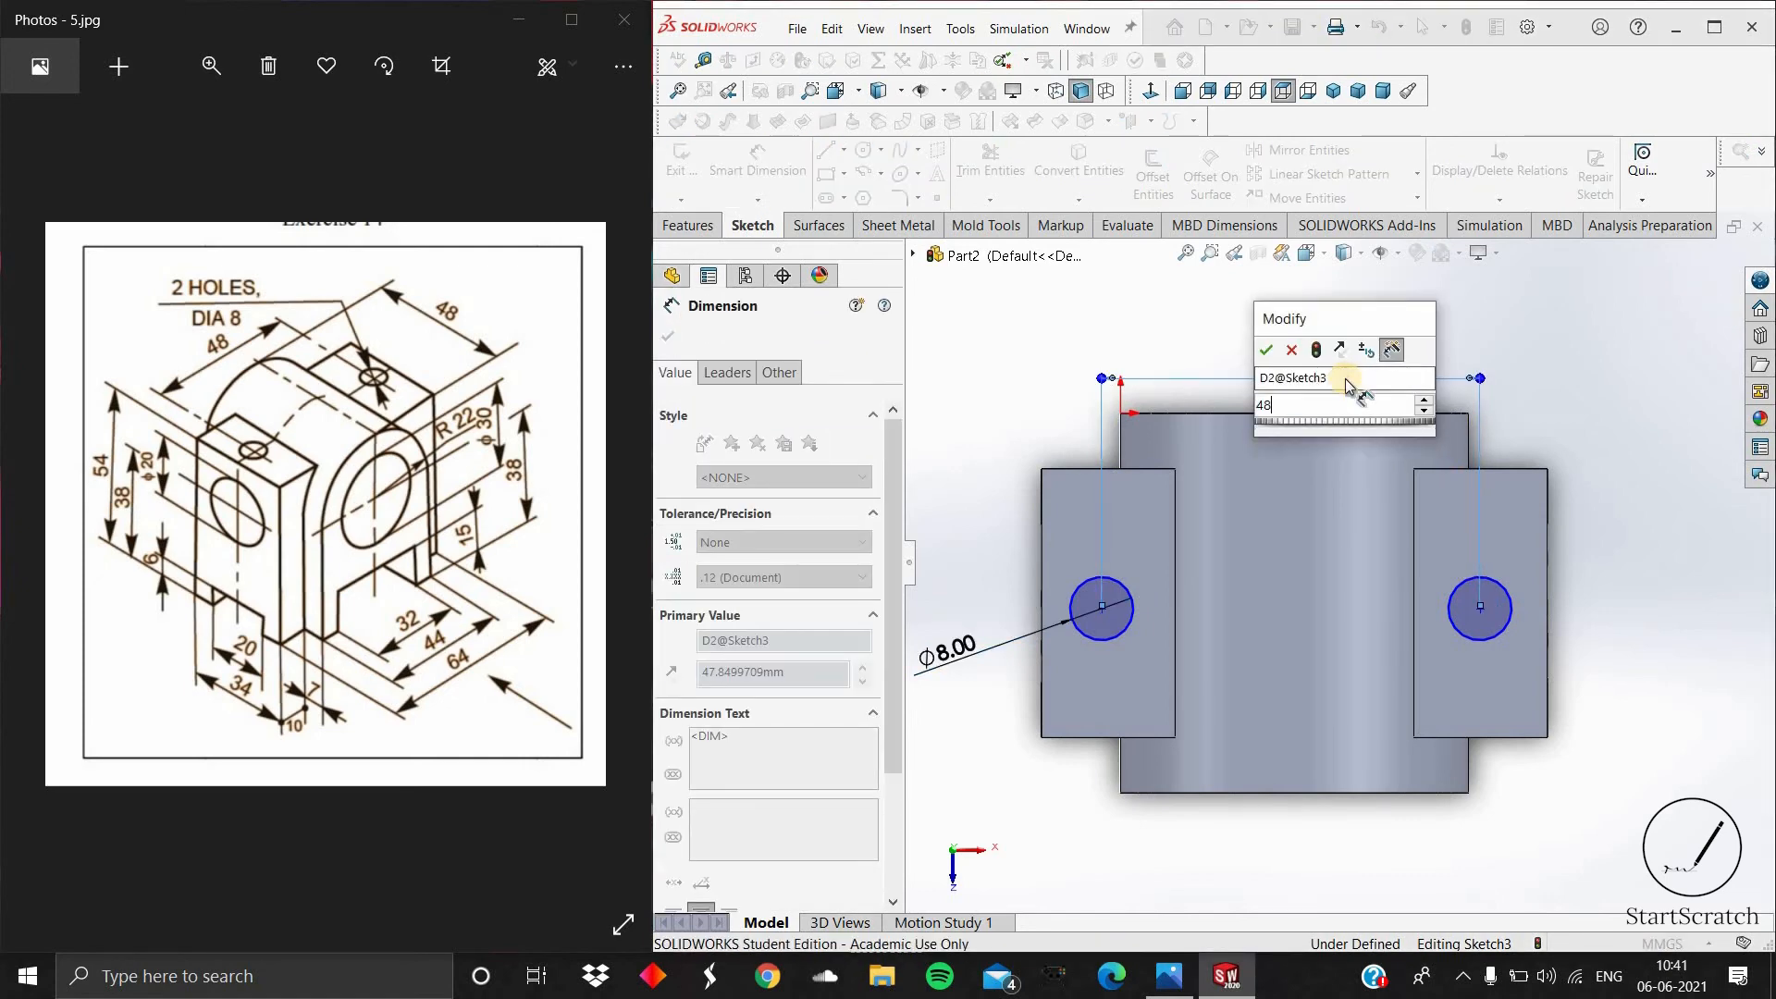
left_click(1266, 349)
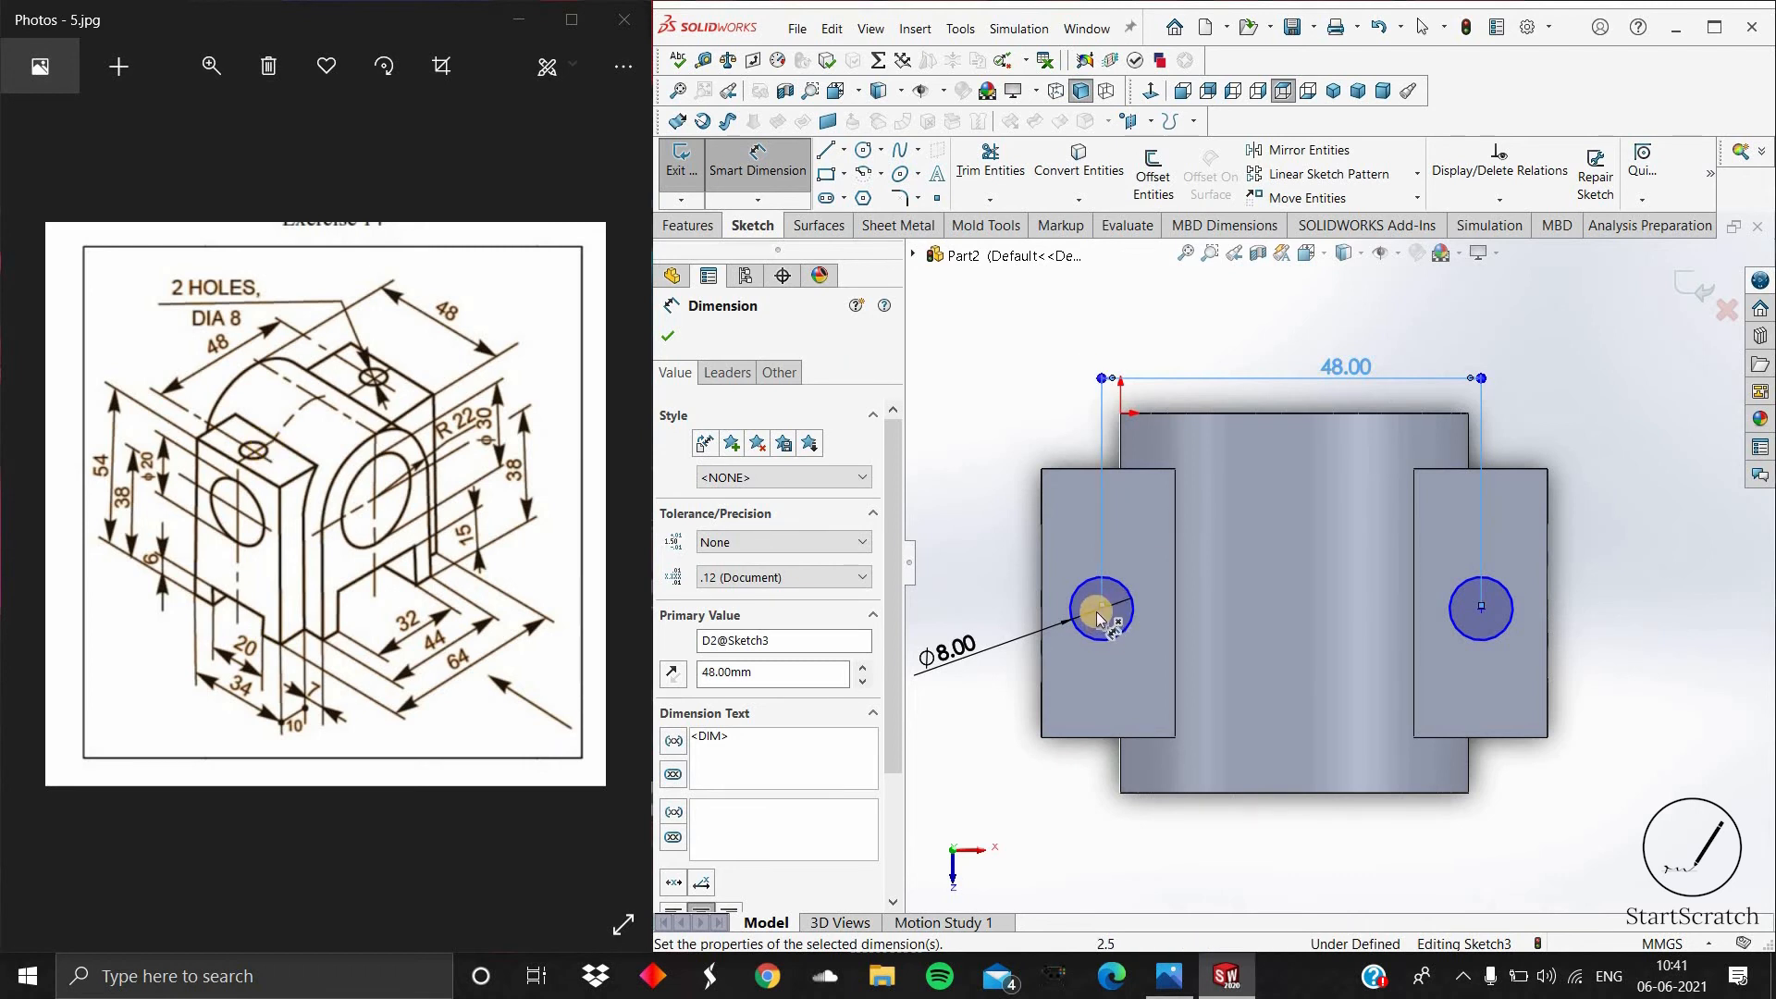
Step: Dimension the distance from the original block's circle centre to that block's front edge at 17 mm
left_click(1101, 710)
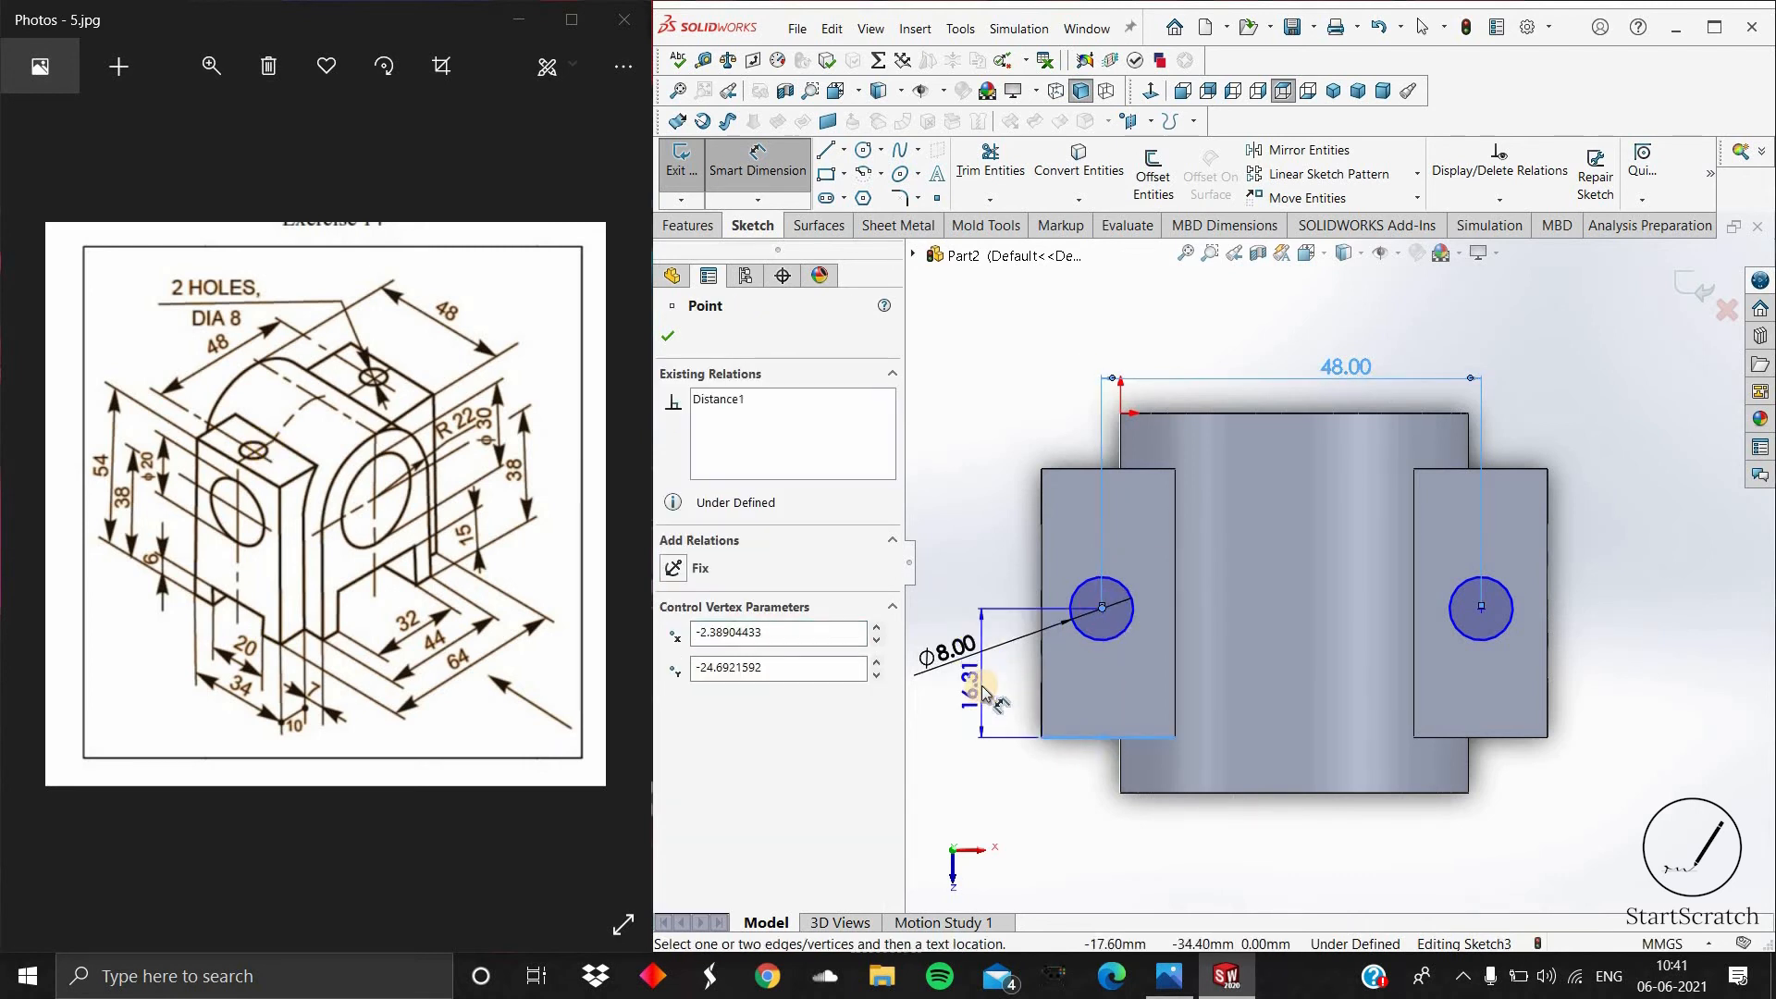
left_click(979, 667)
key("BackSpace")
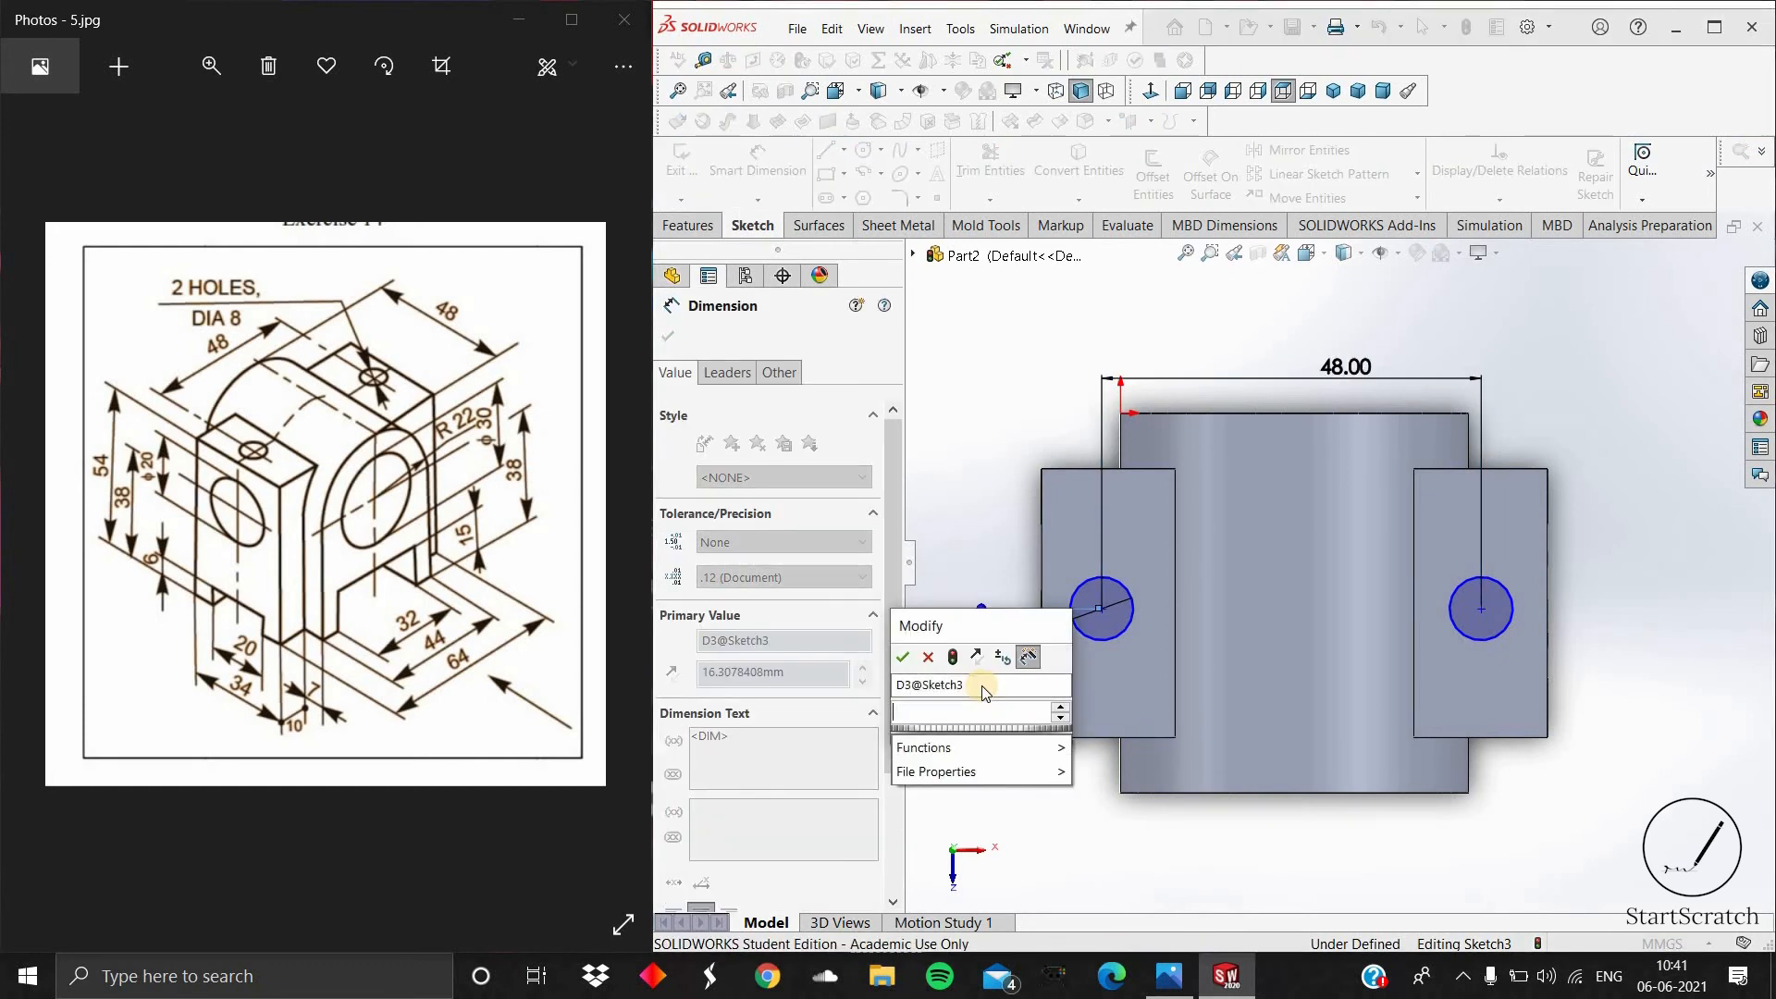
type("17")
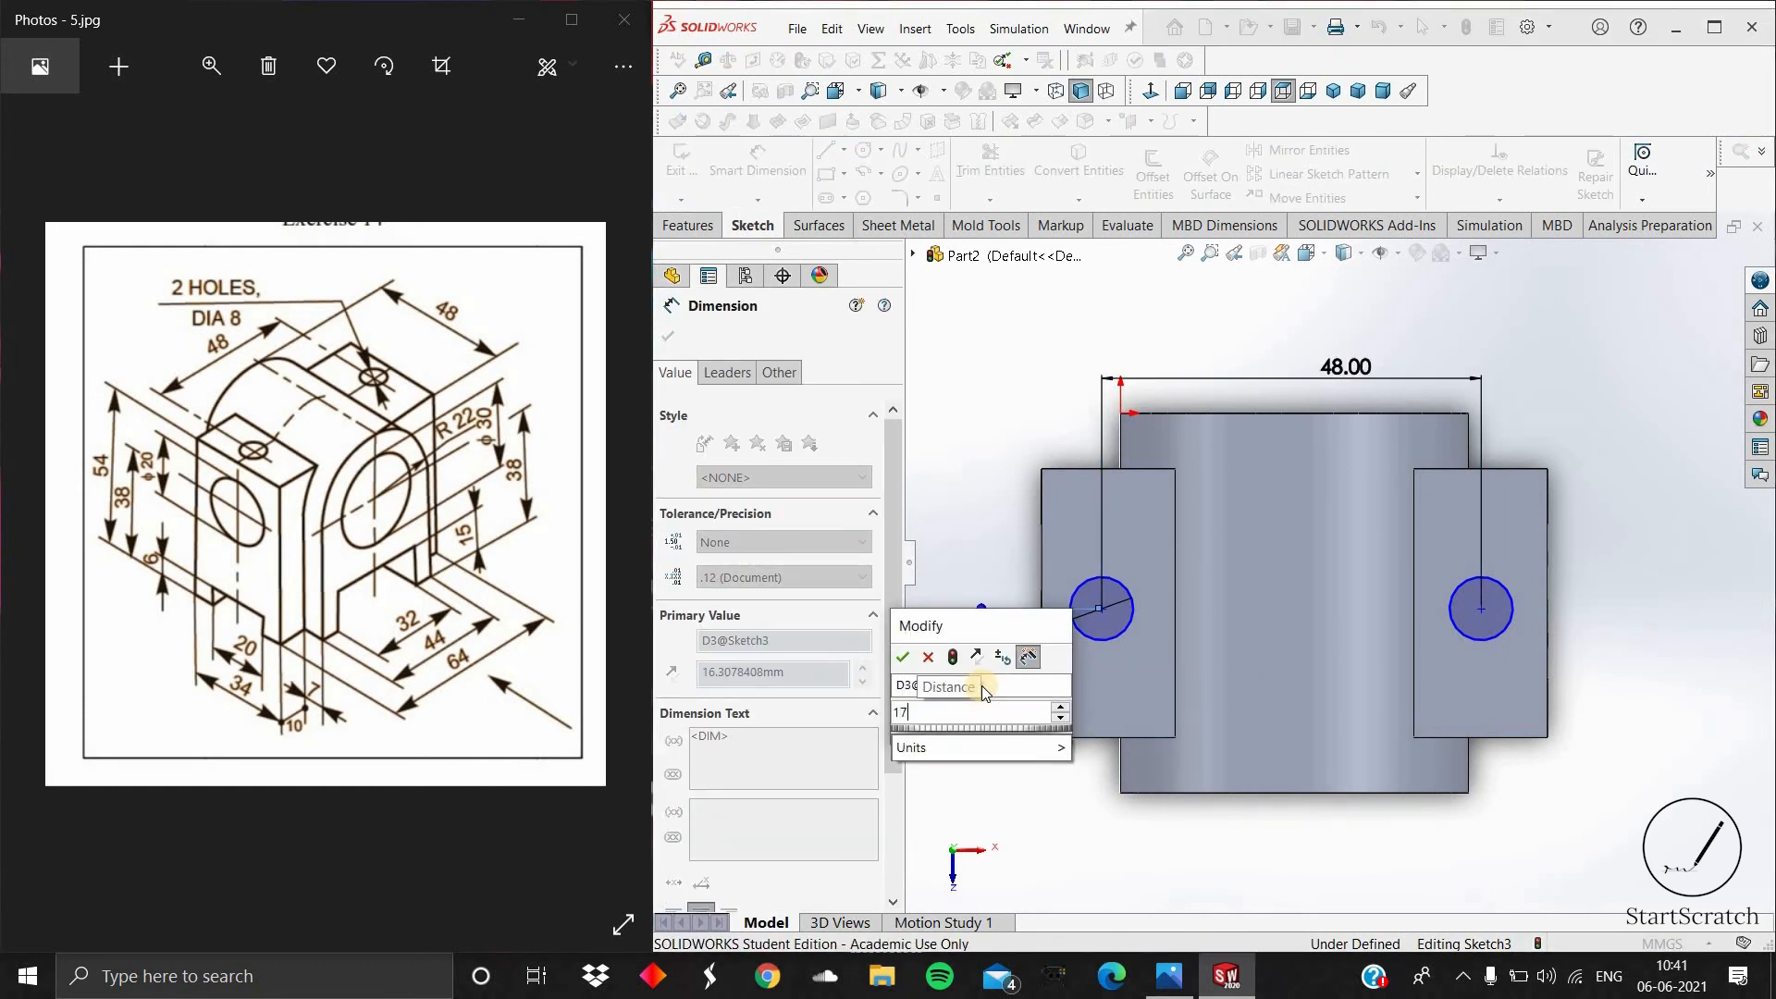
key("Return")
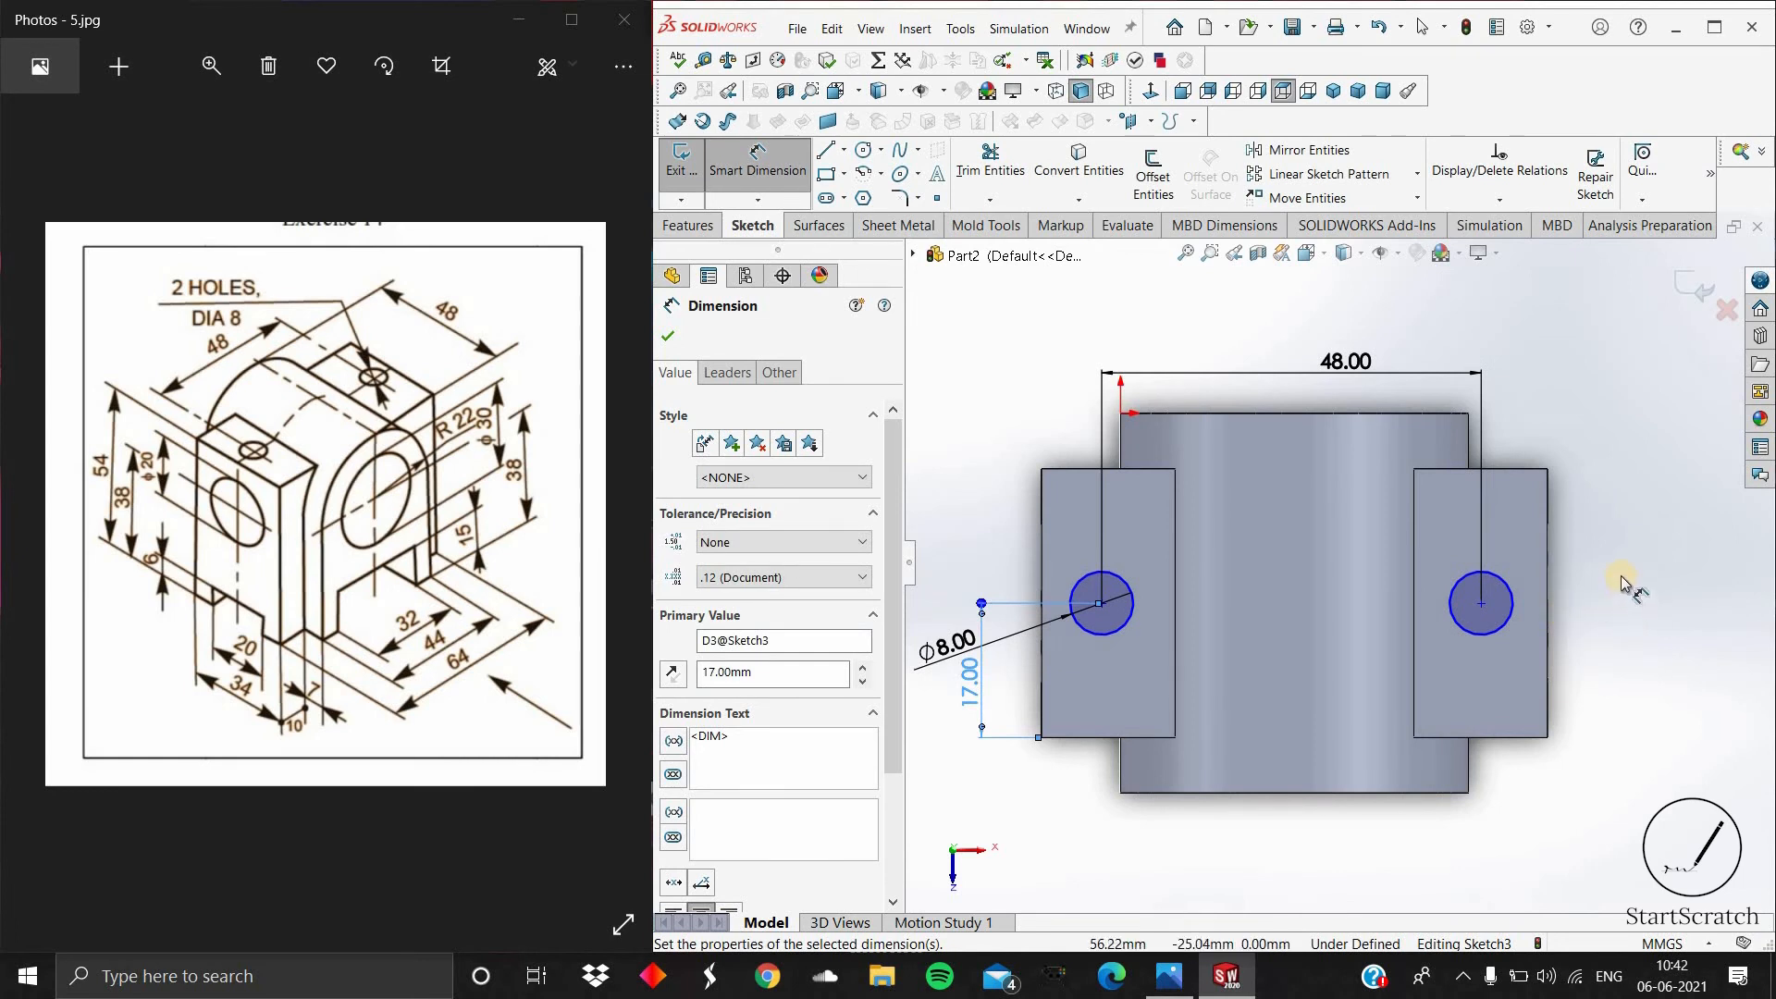
left_click(1481, 604)
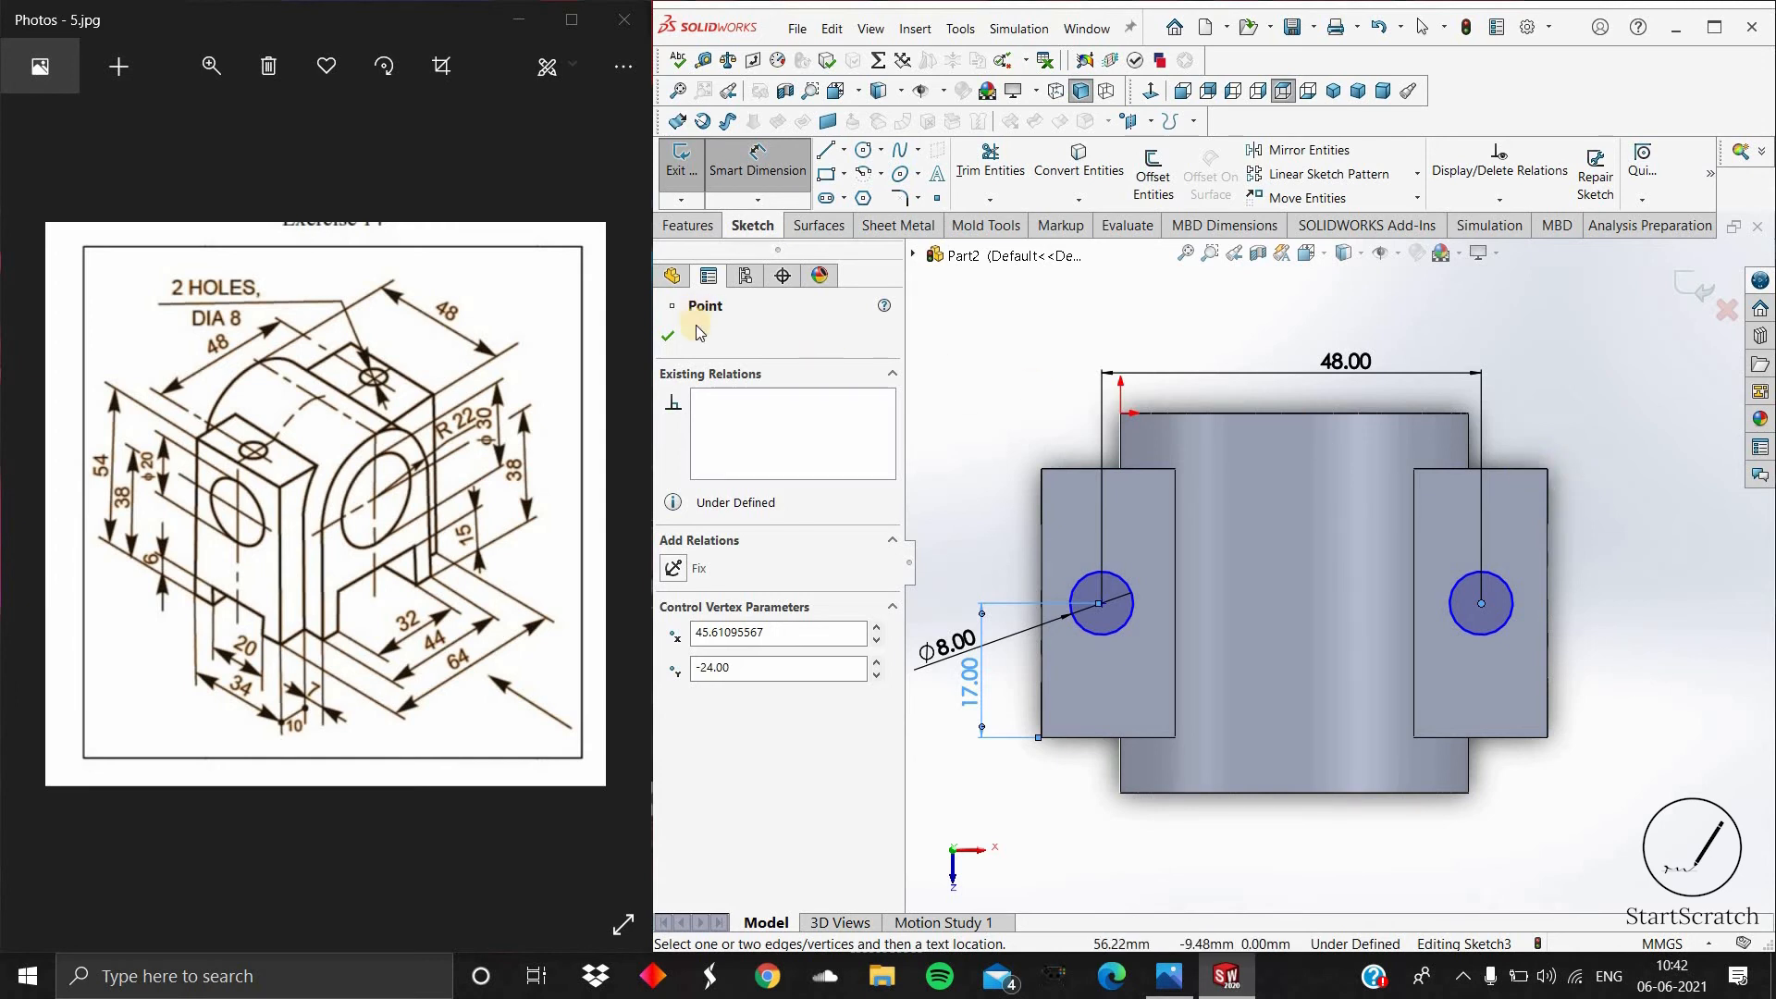
Step: Cut-extrude the two 8 mm circles downward through the side blocks with a blind depth of 66 mm
key("Escape")
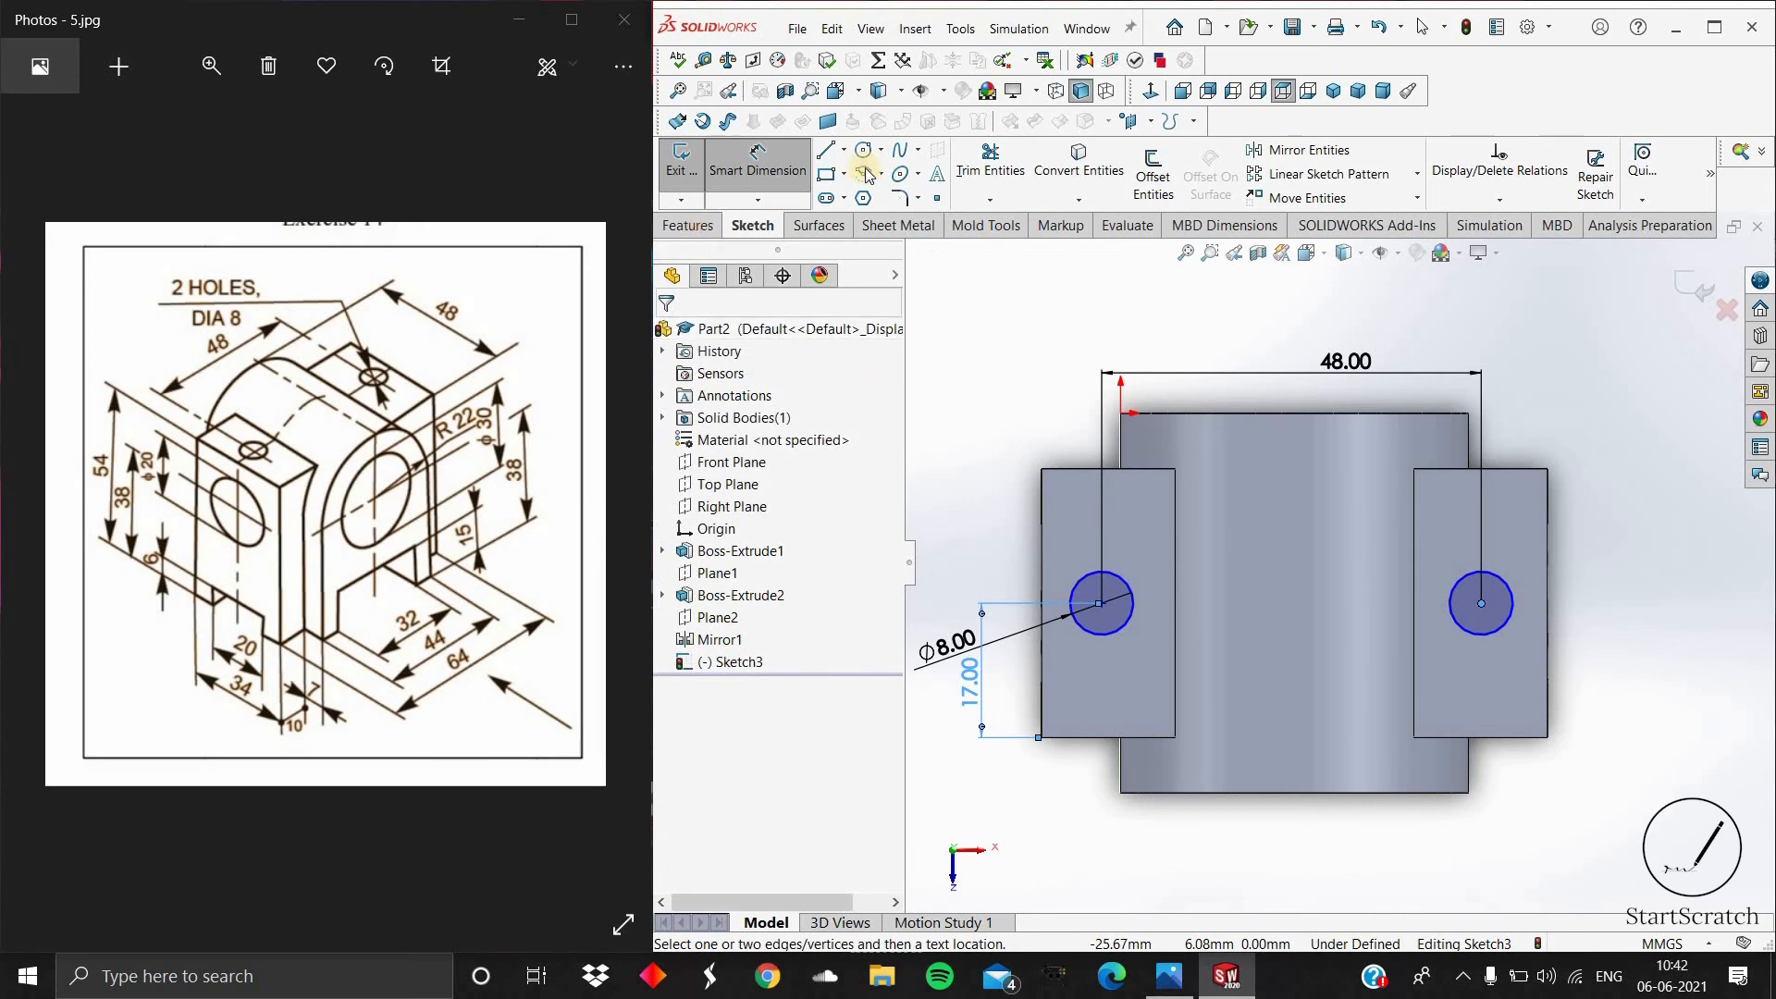
left_click(687, 224)
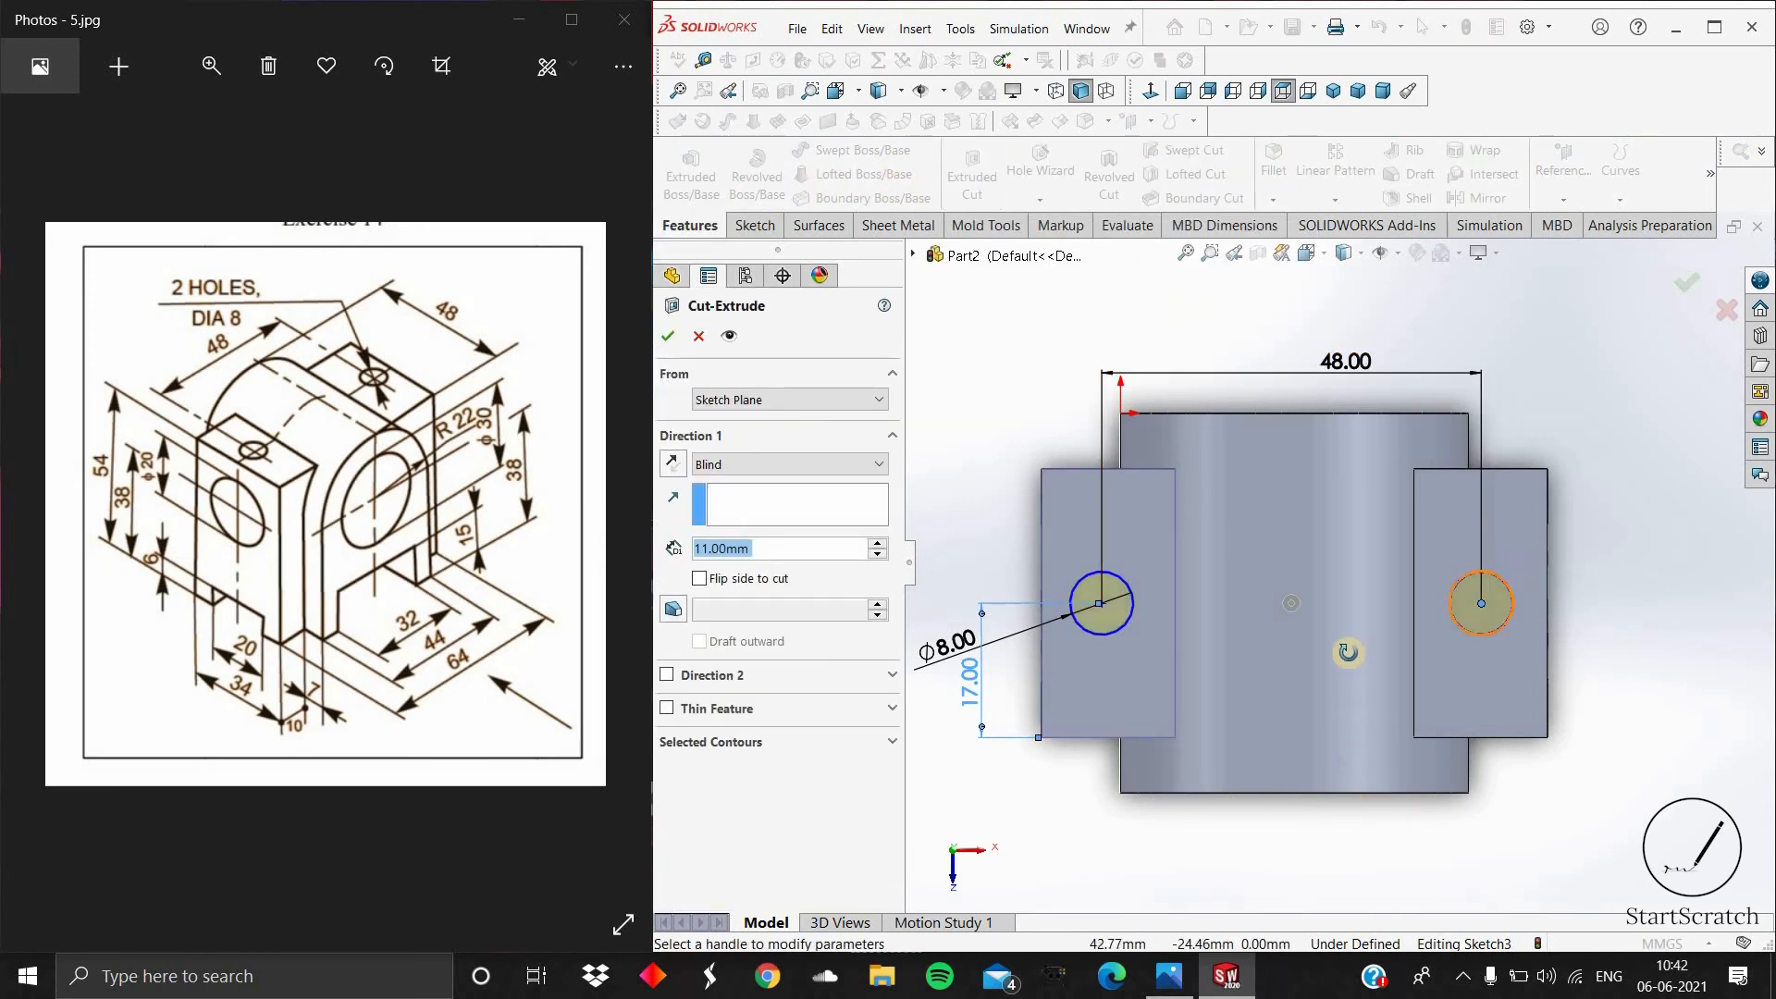
middle_click_drag(1375, 531, 1290, 524)
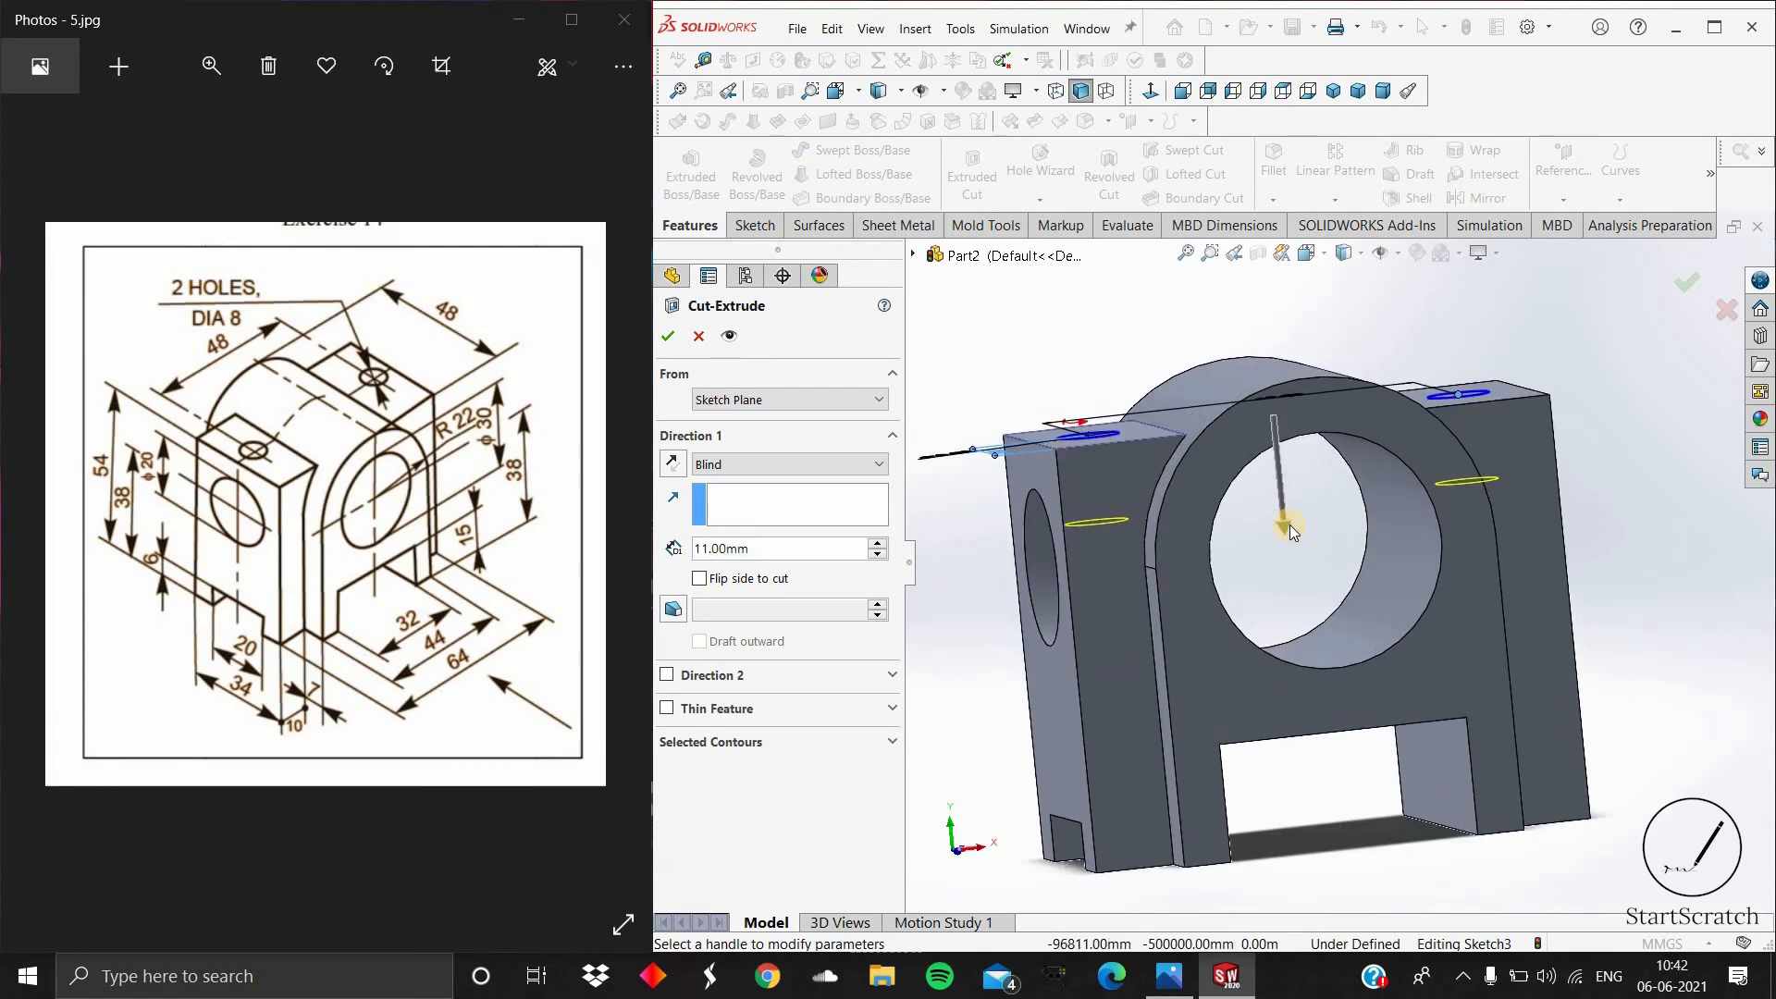
left_click_drag(1290, 525, 1349, 667)
scroll(1350, 668, "up", 3)
mouse_move(1359, 483)
middle_mouse_down()
mouse_move(1415, 499)
mouse_move(1276, 518)
middle_mouse_up()
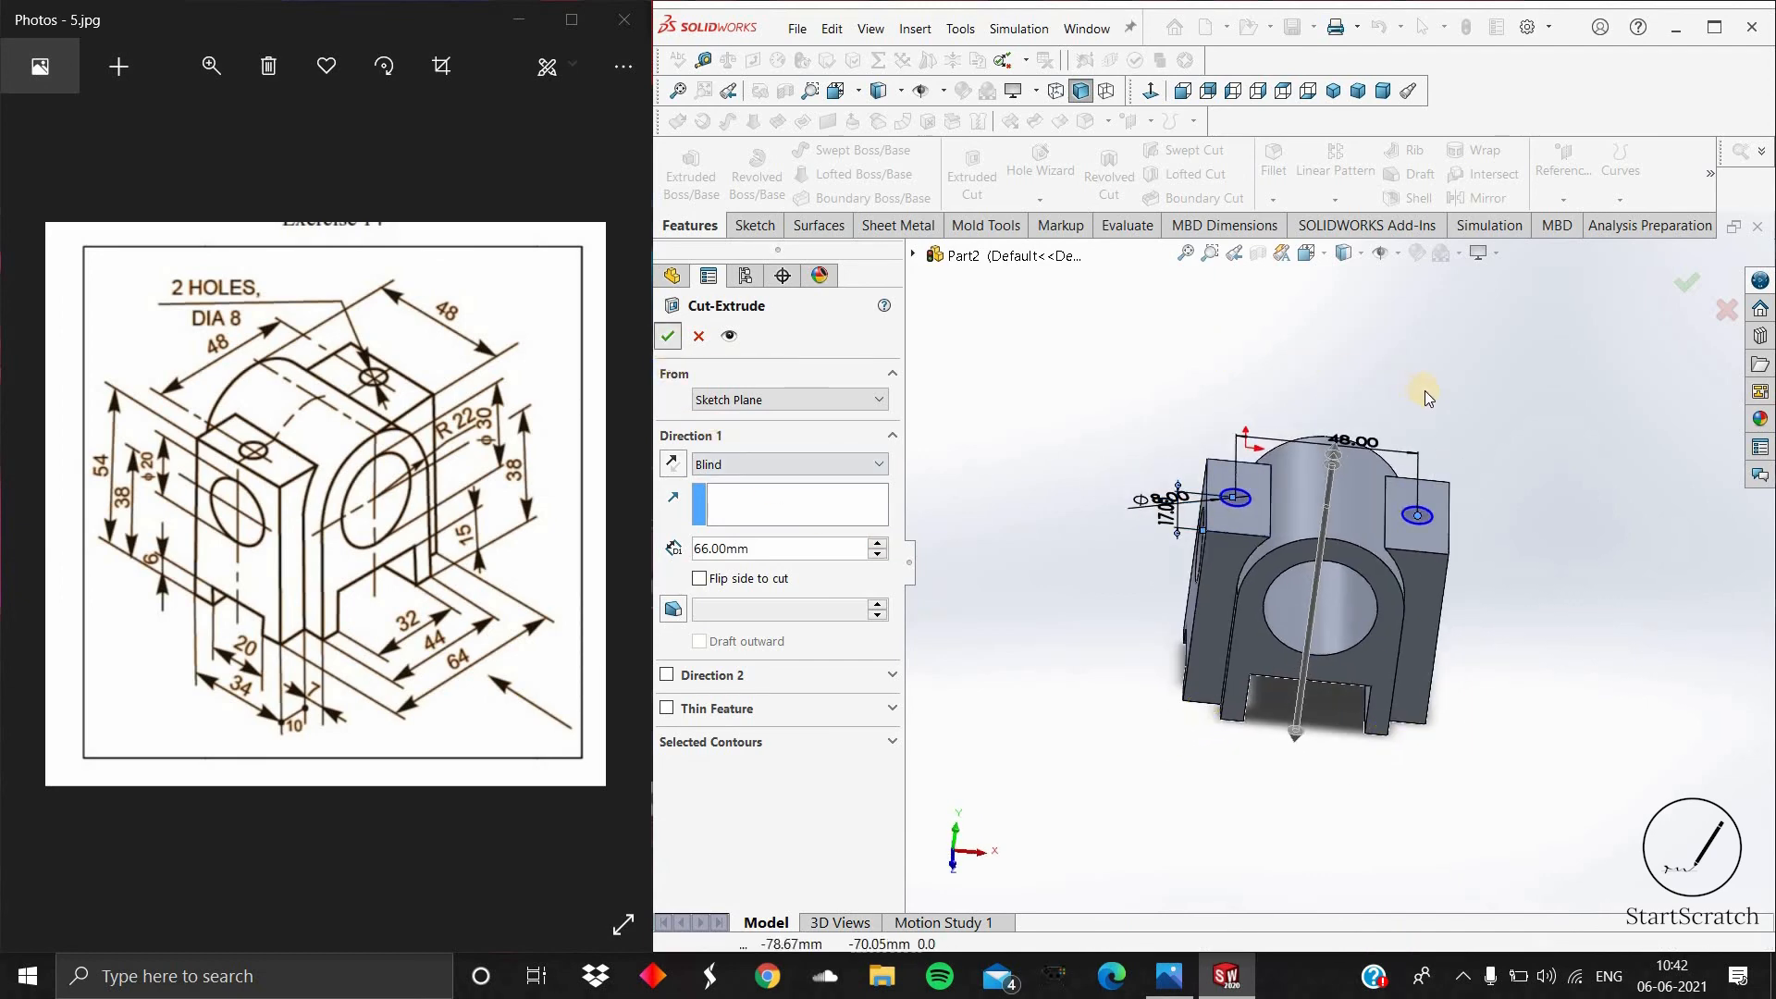
middle_click_drag(1431, 420, 1422, 460)
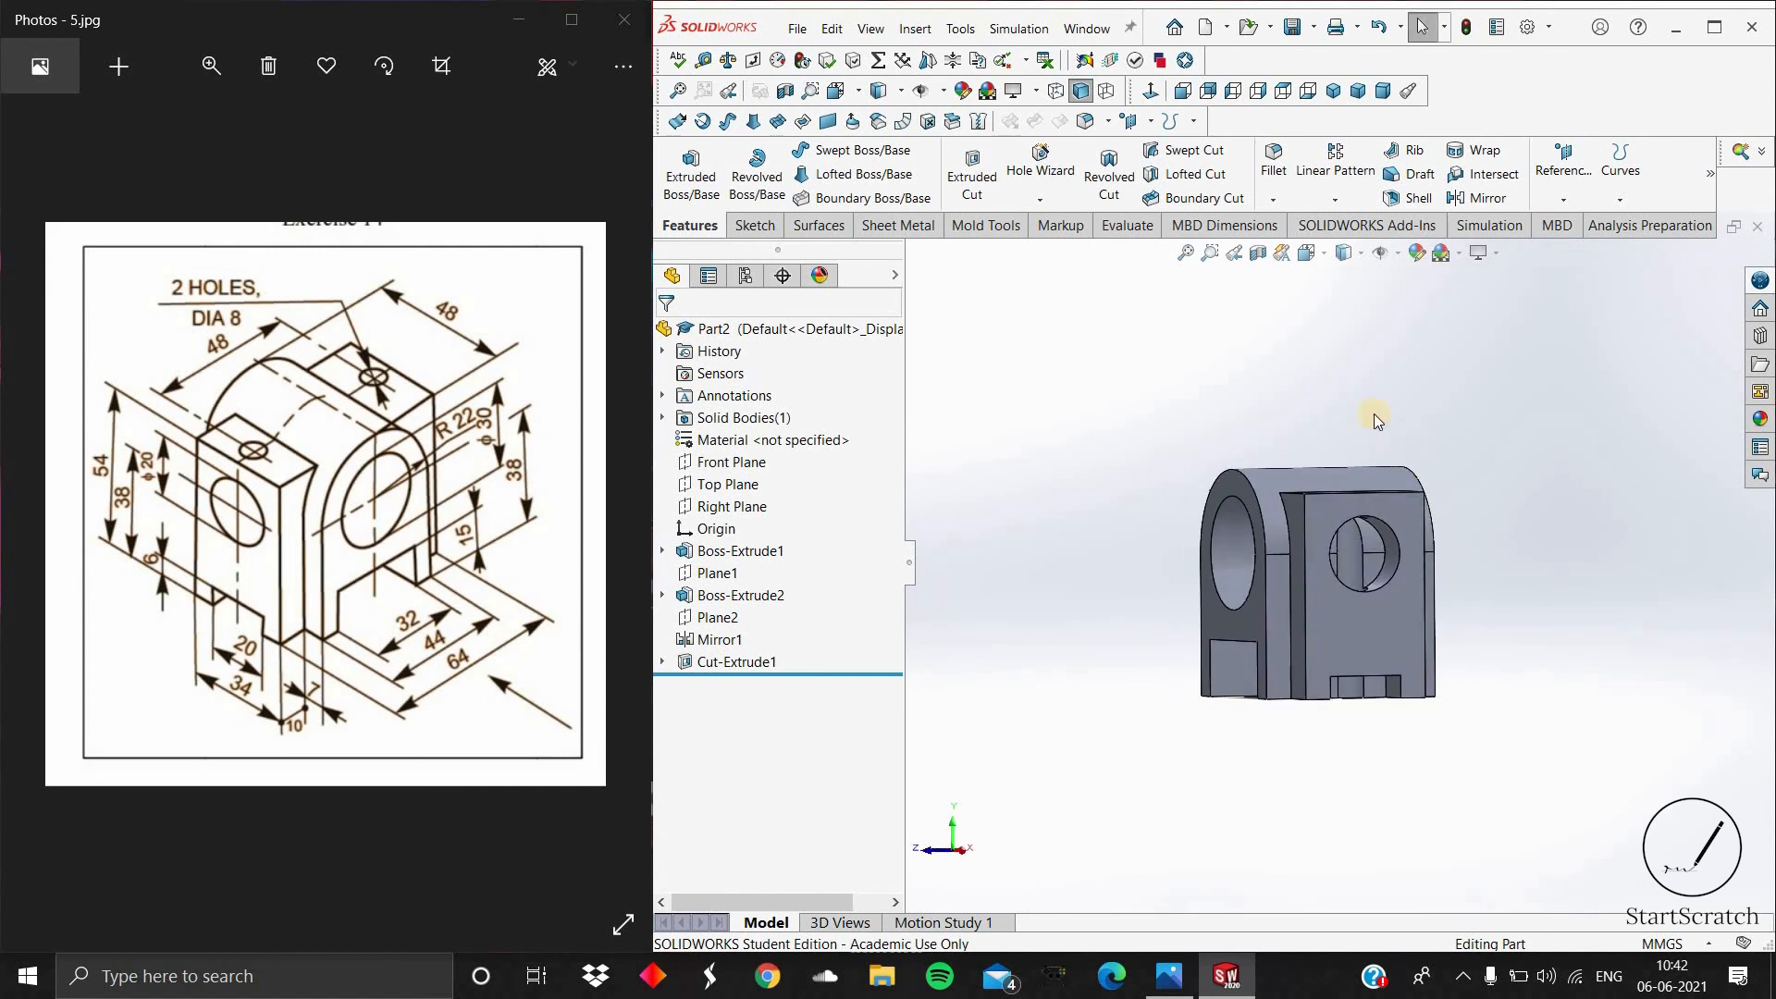
Step: Edit the two-hole cut so it ends Up To Surface at the cylindrical face of the side block's cross bore
left_click(735, 661)
left_click(781, 618)
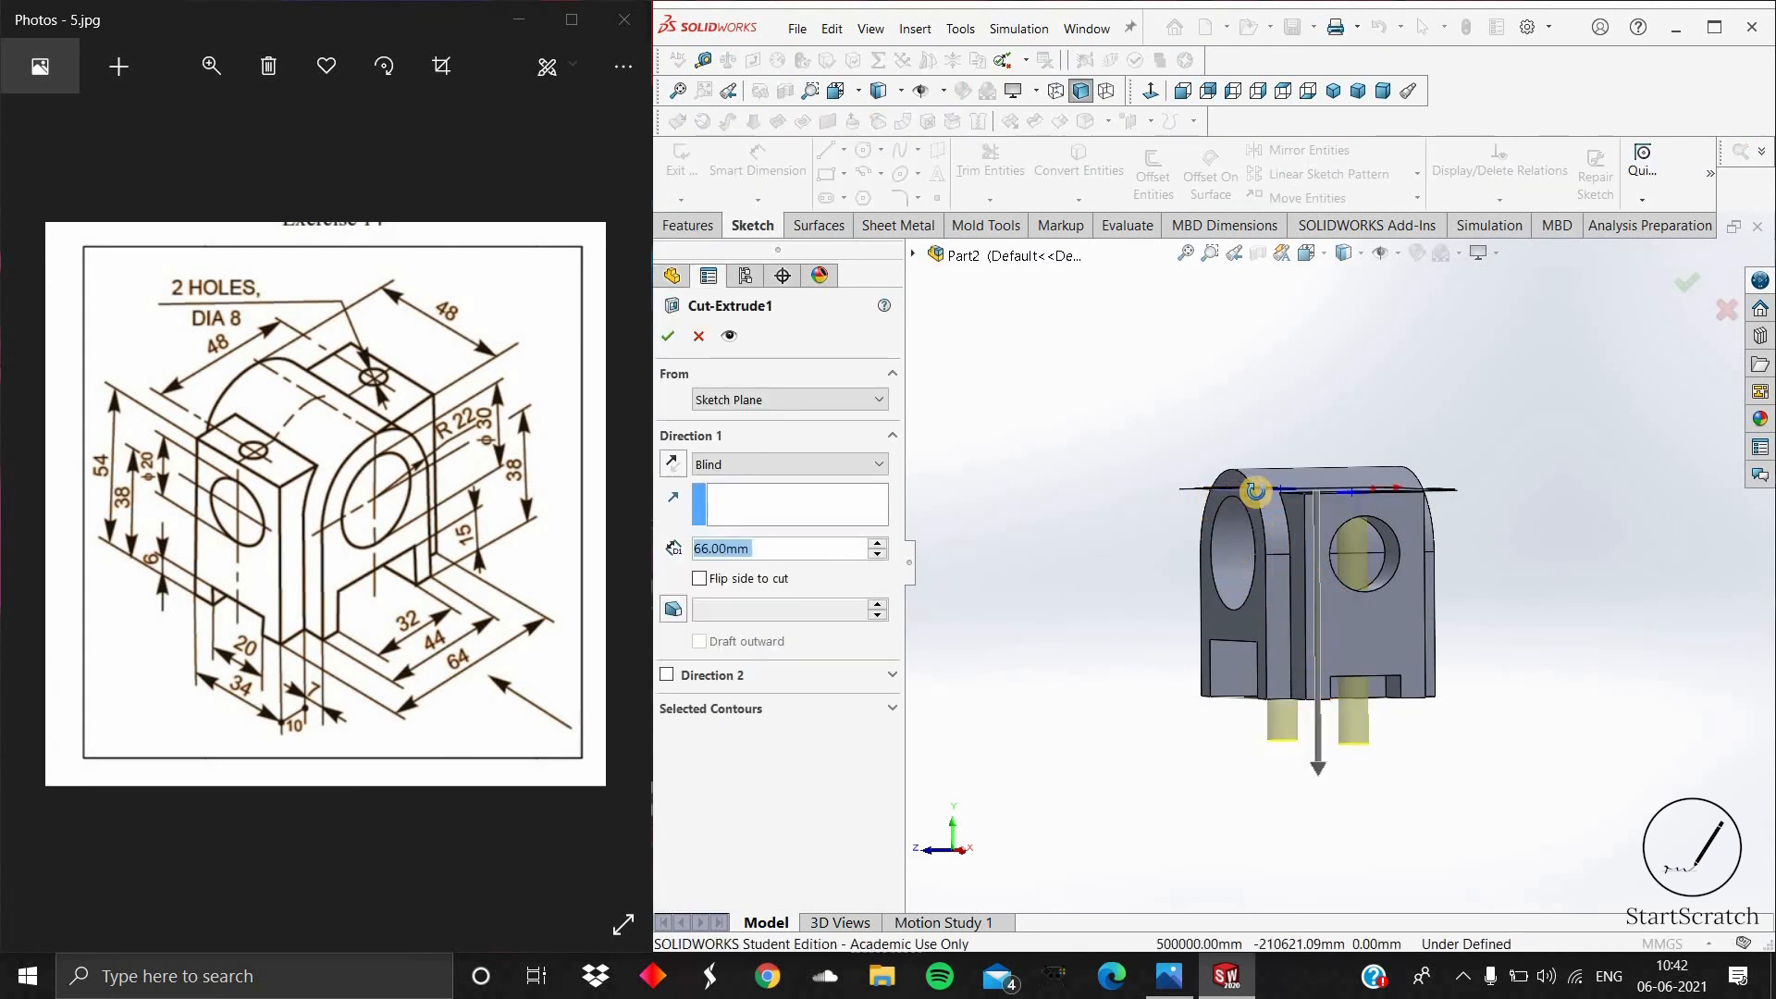
middle_click_drag(1255, 491, 1330, 707)
left_click(1308, 507)
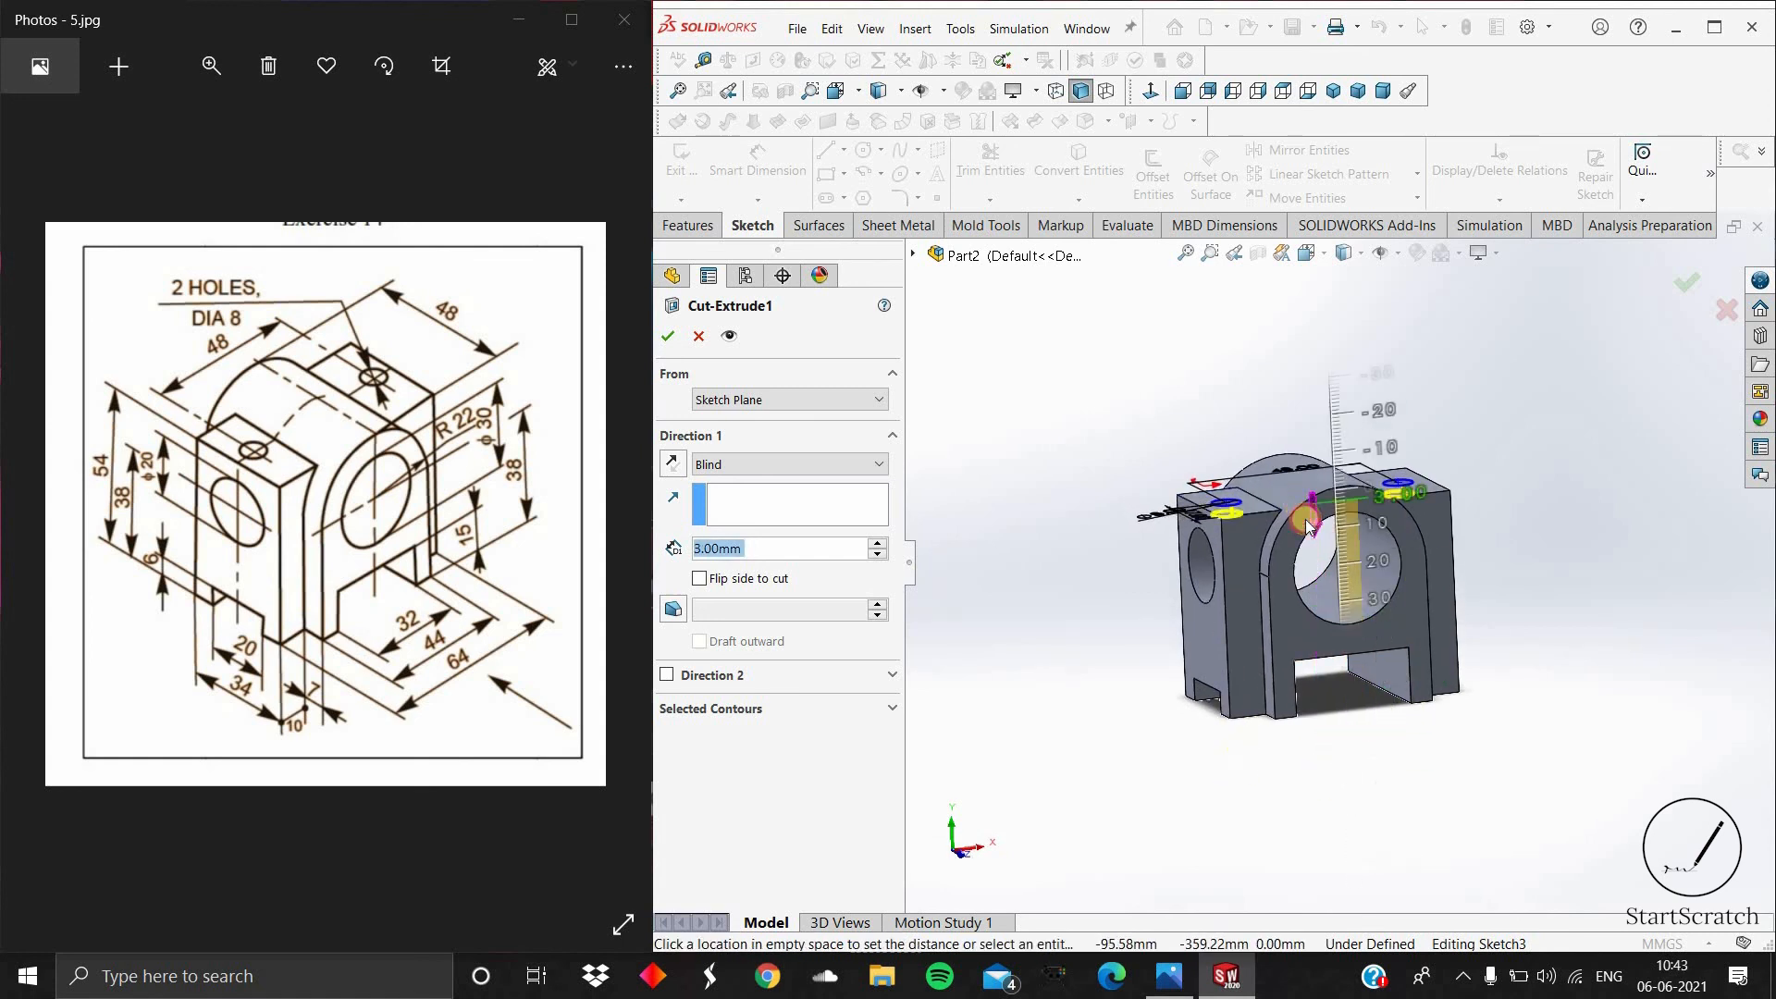
left_click(1349, 542)
middle_click_drag(1378, 474, 1396, 427)
left_click(833, 464)
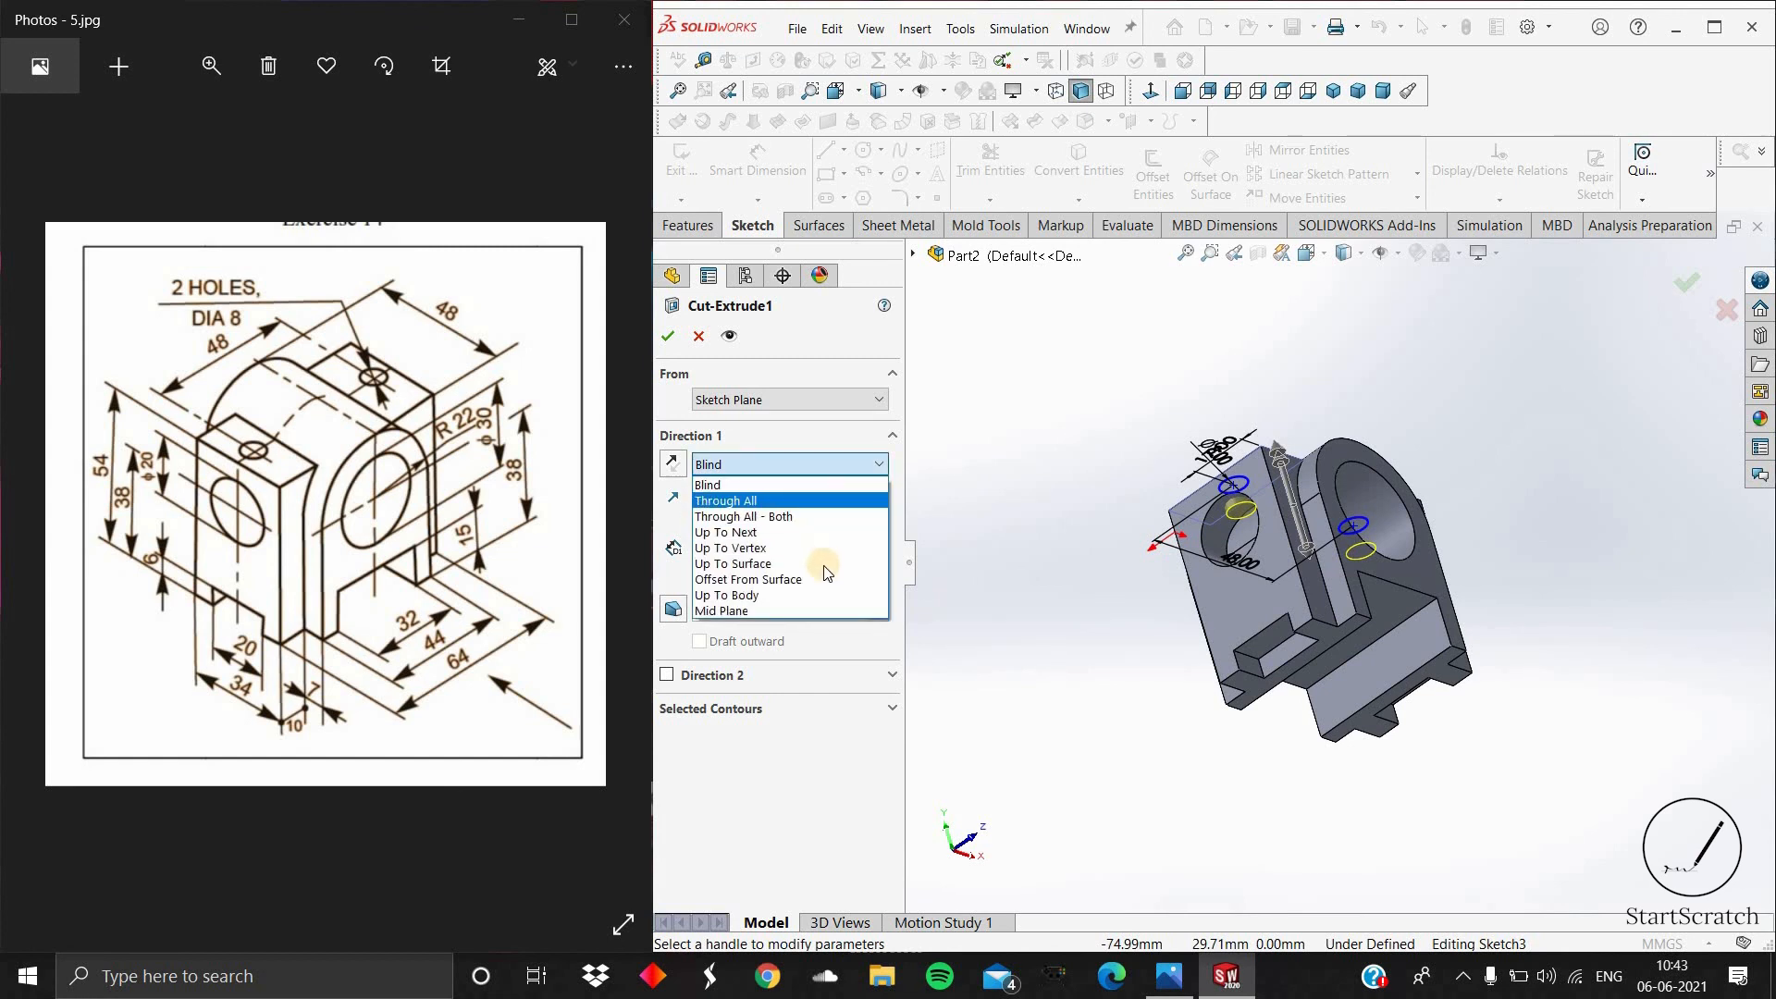
left_click(1228, 511)
left_click(1230, 522)
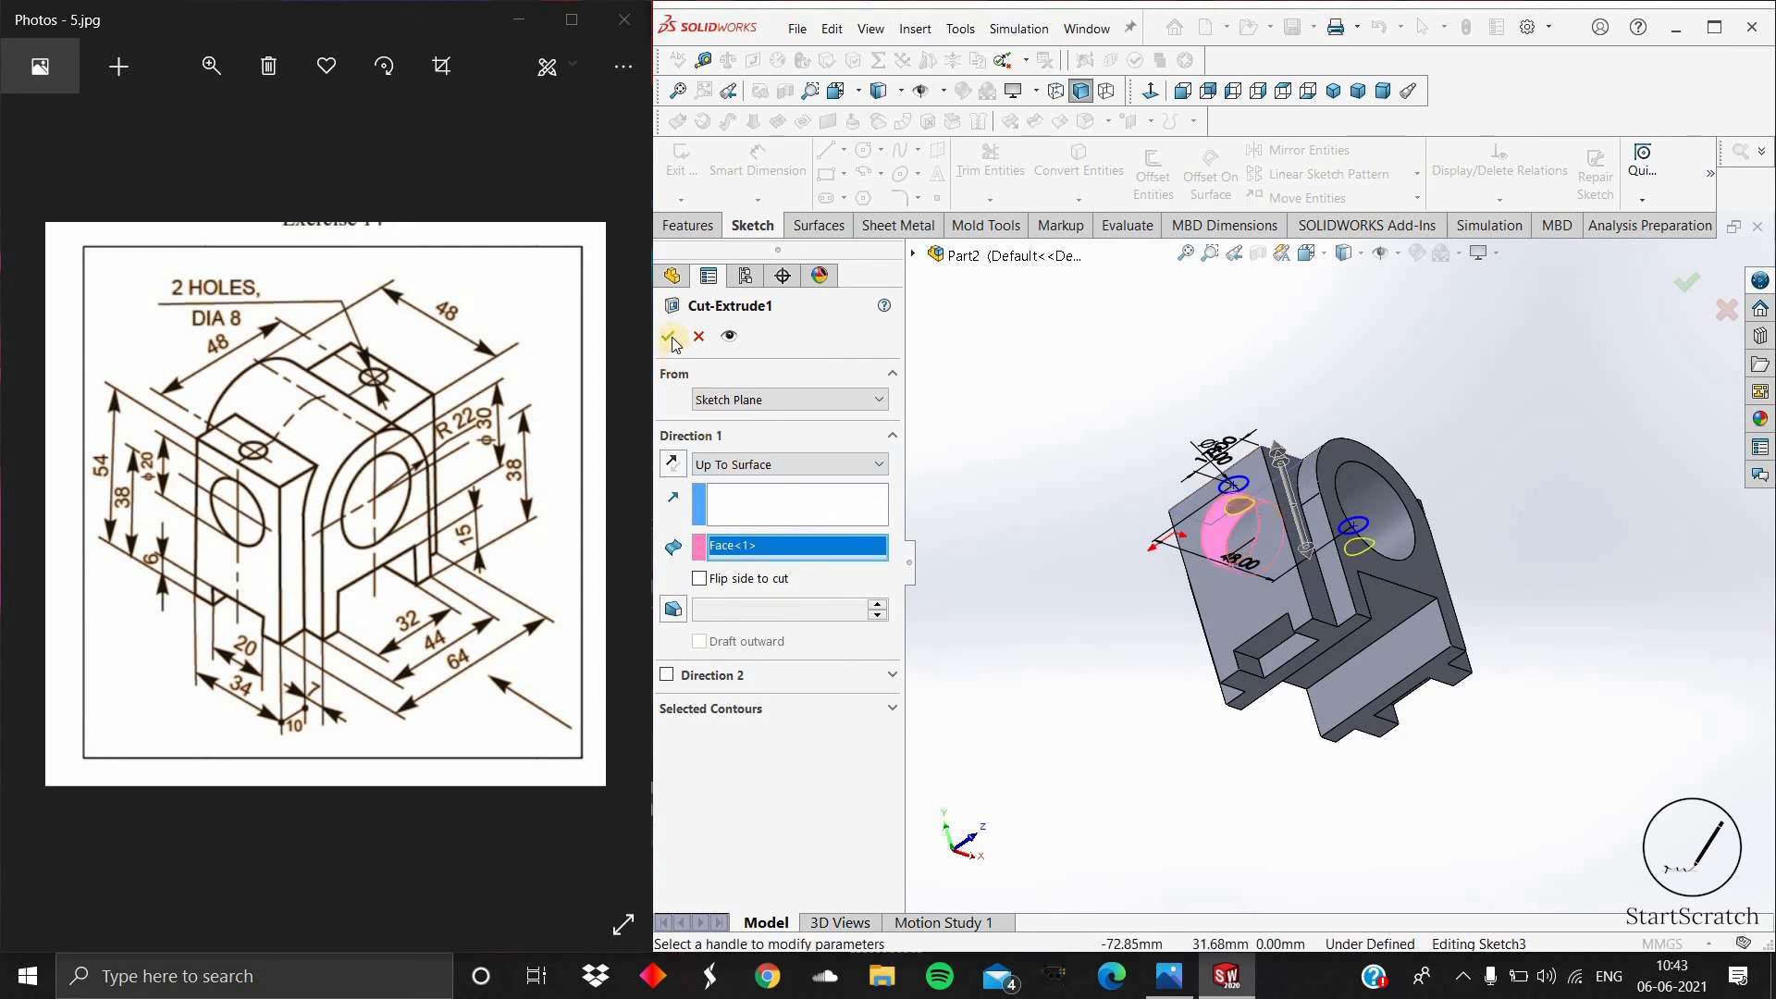
left_click(1411, 398)
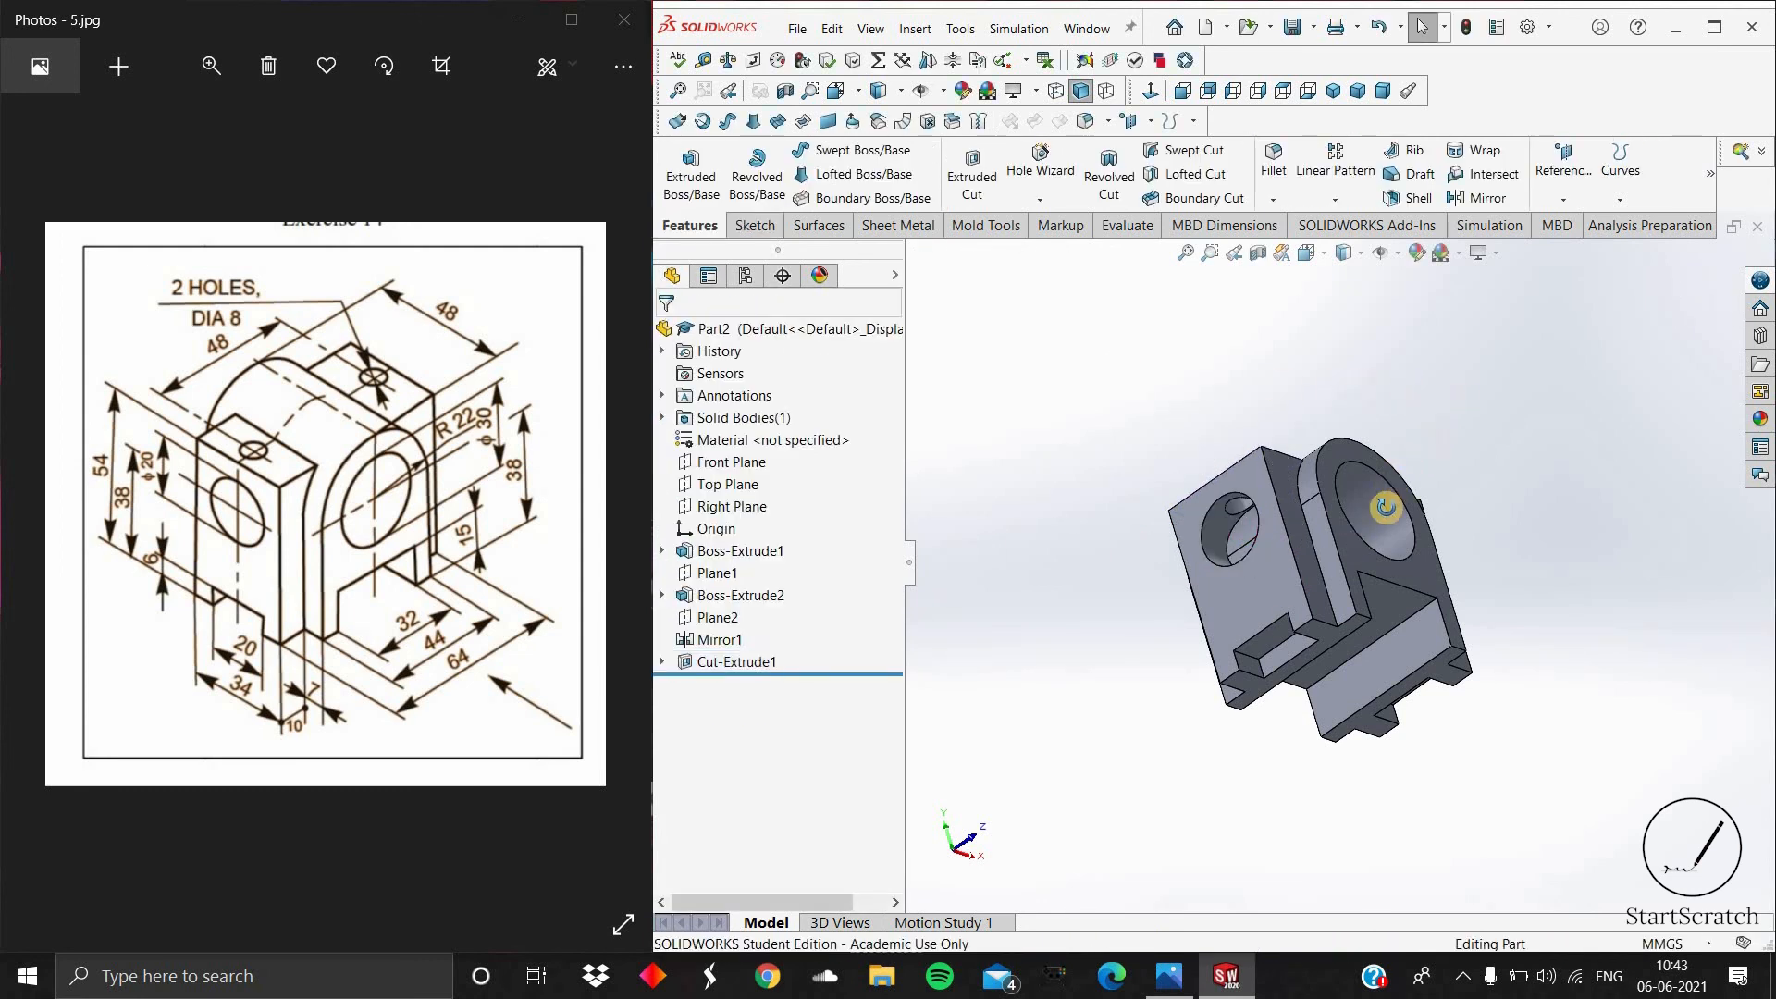
middle_click_drag(1471, 500, 1379, 511)
scroll(1421, 520, "down", 3)
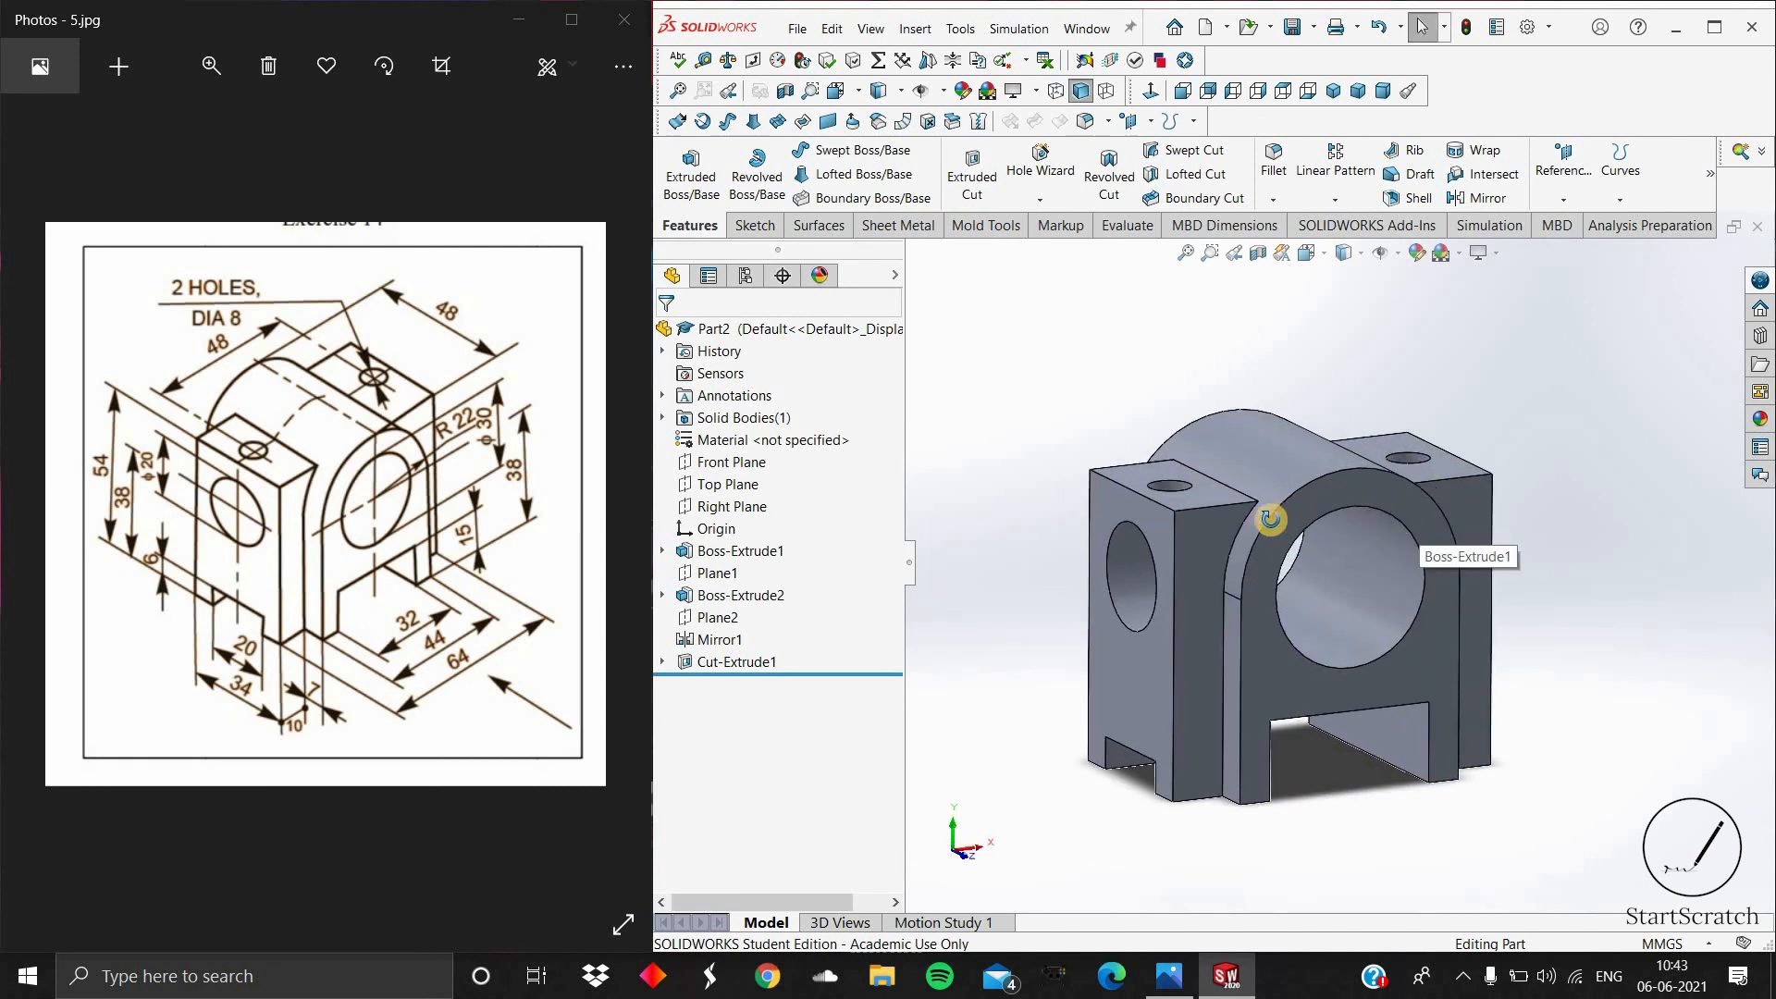
mouse_move(1271, 518)
middle_mouse_down()
mouse_move(1328, 563)
mouse_move(1359, 555)
mouse_move(1297, 524)
middle_mouse_up()
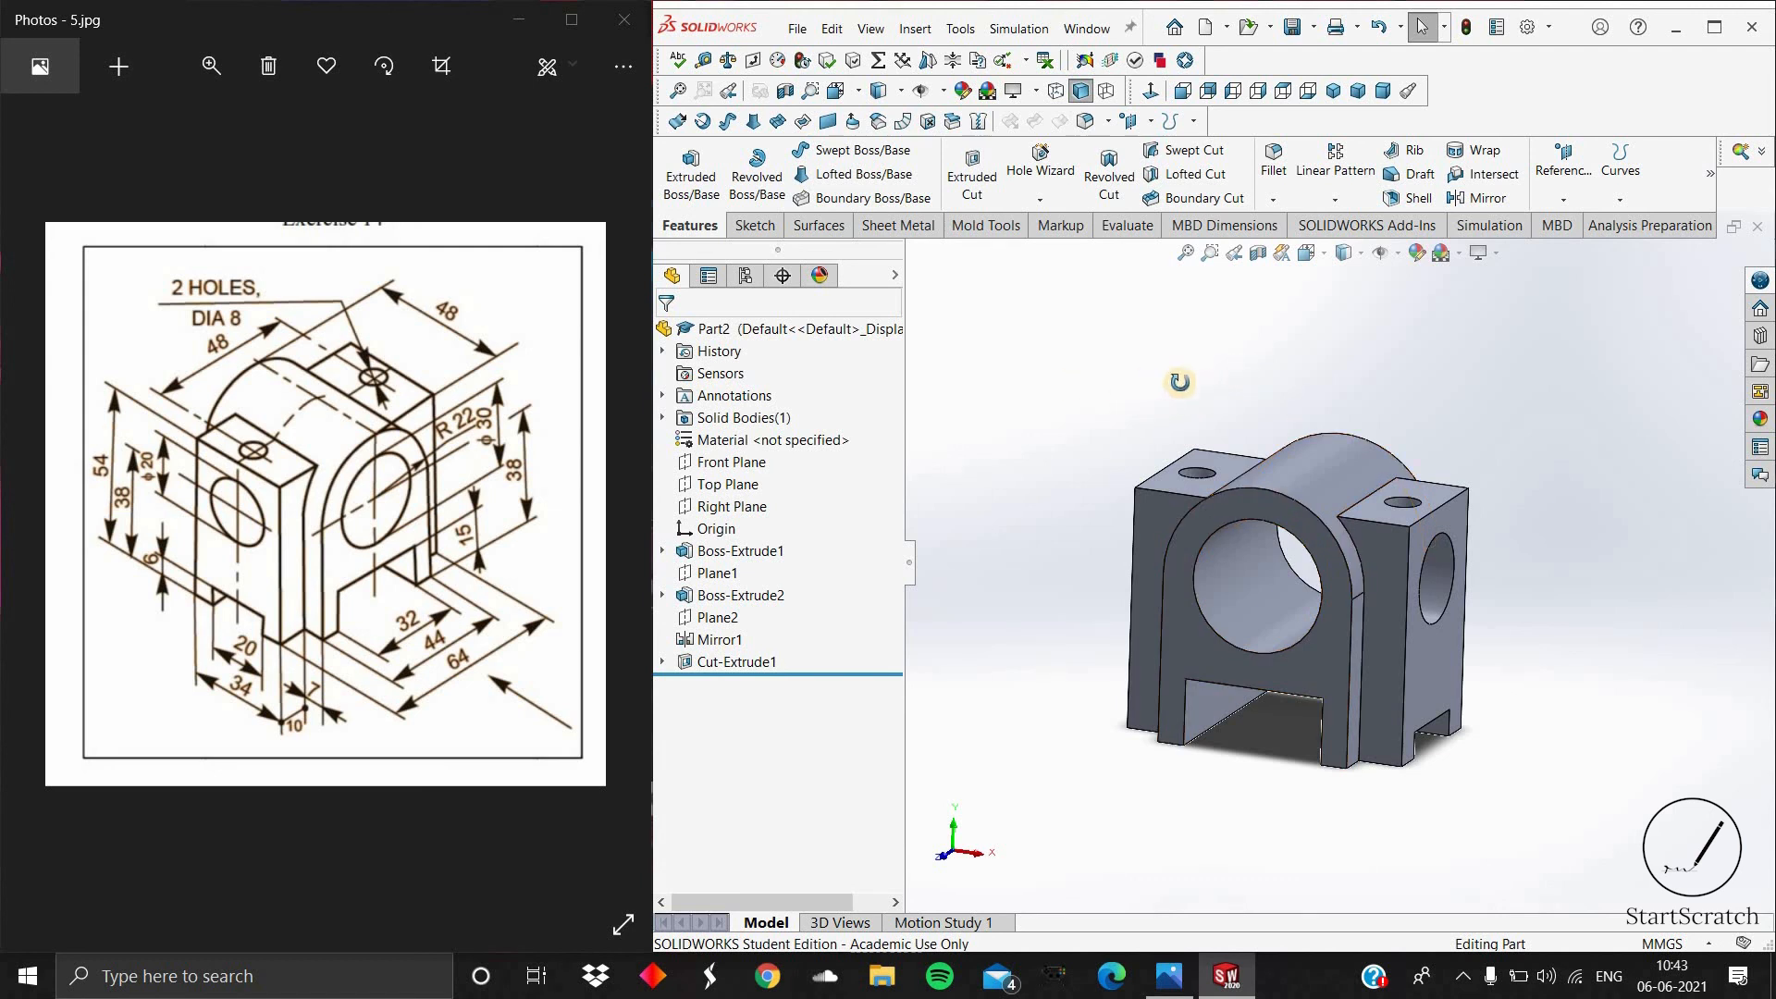
middle_click_drag(1201, 385, 1158, 388)
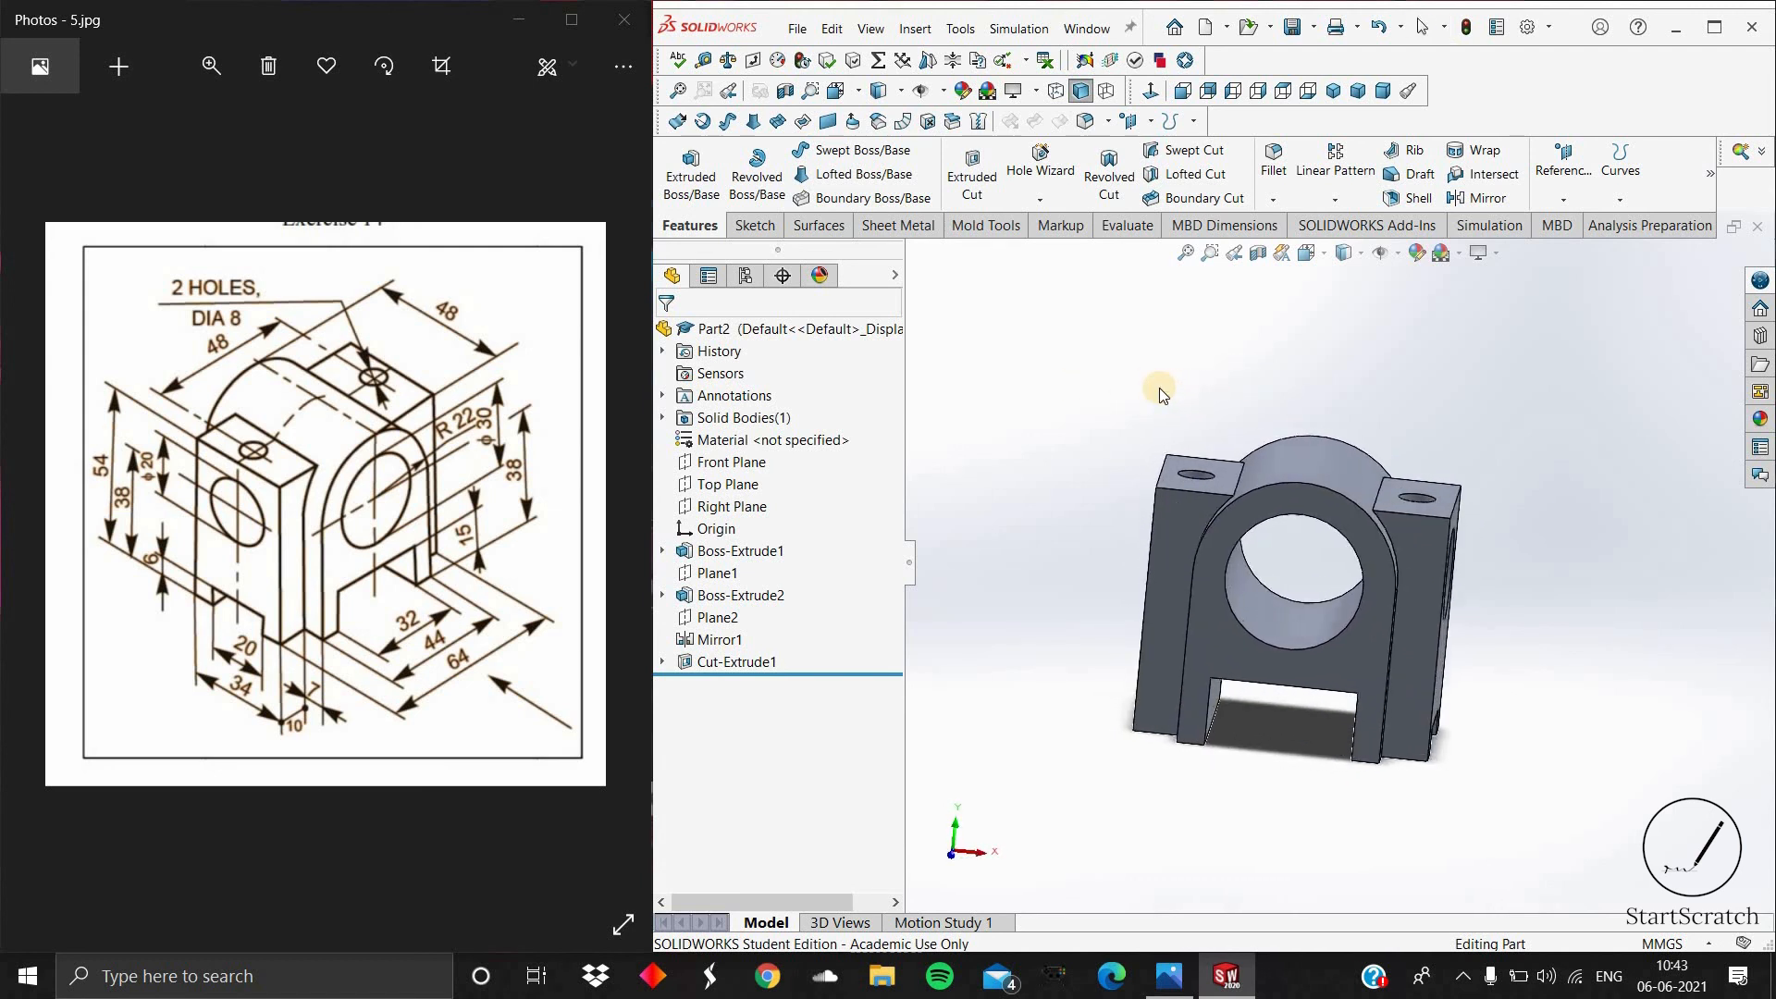